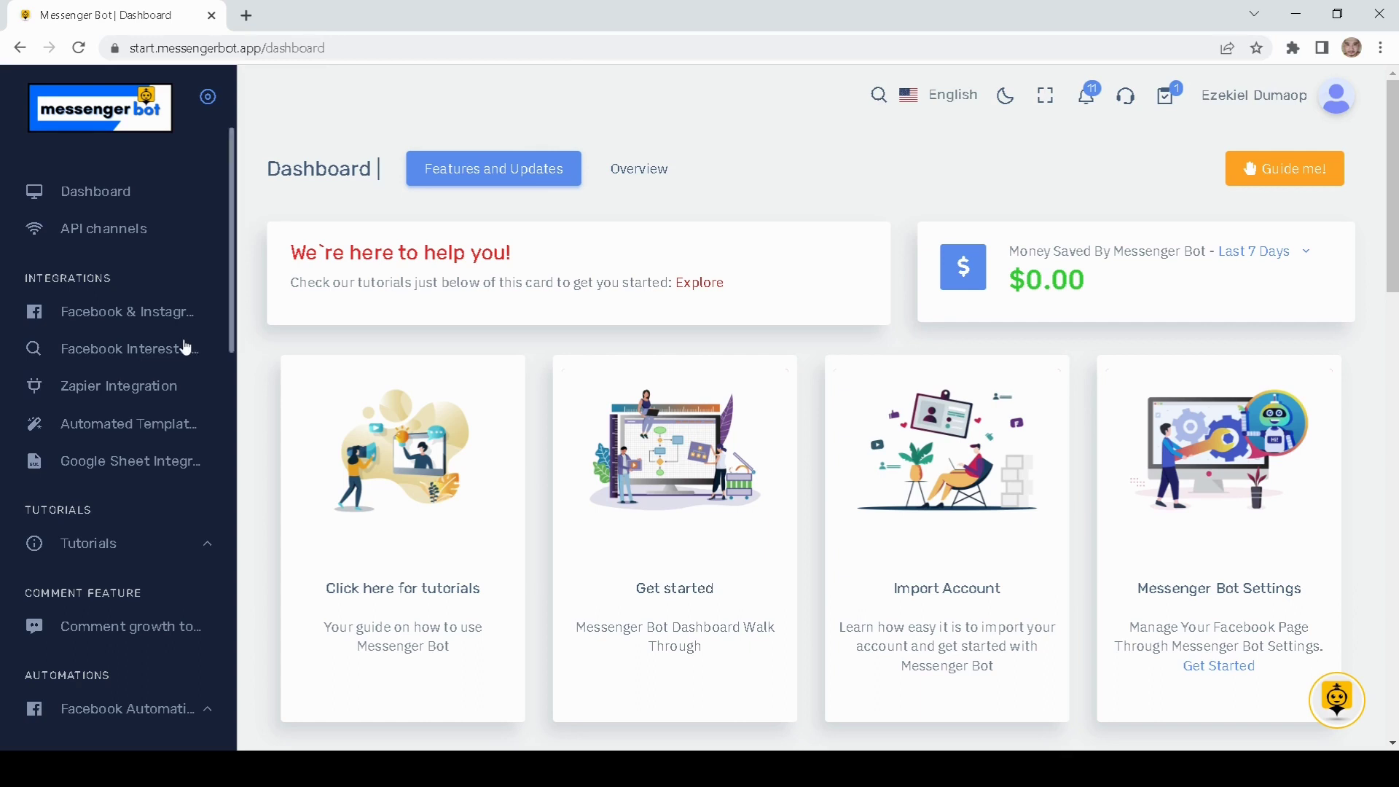
Step: Scroll the sidebar down to Messenger Tools and go to the Bot manager
scroll(182, 338, "down", 3)
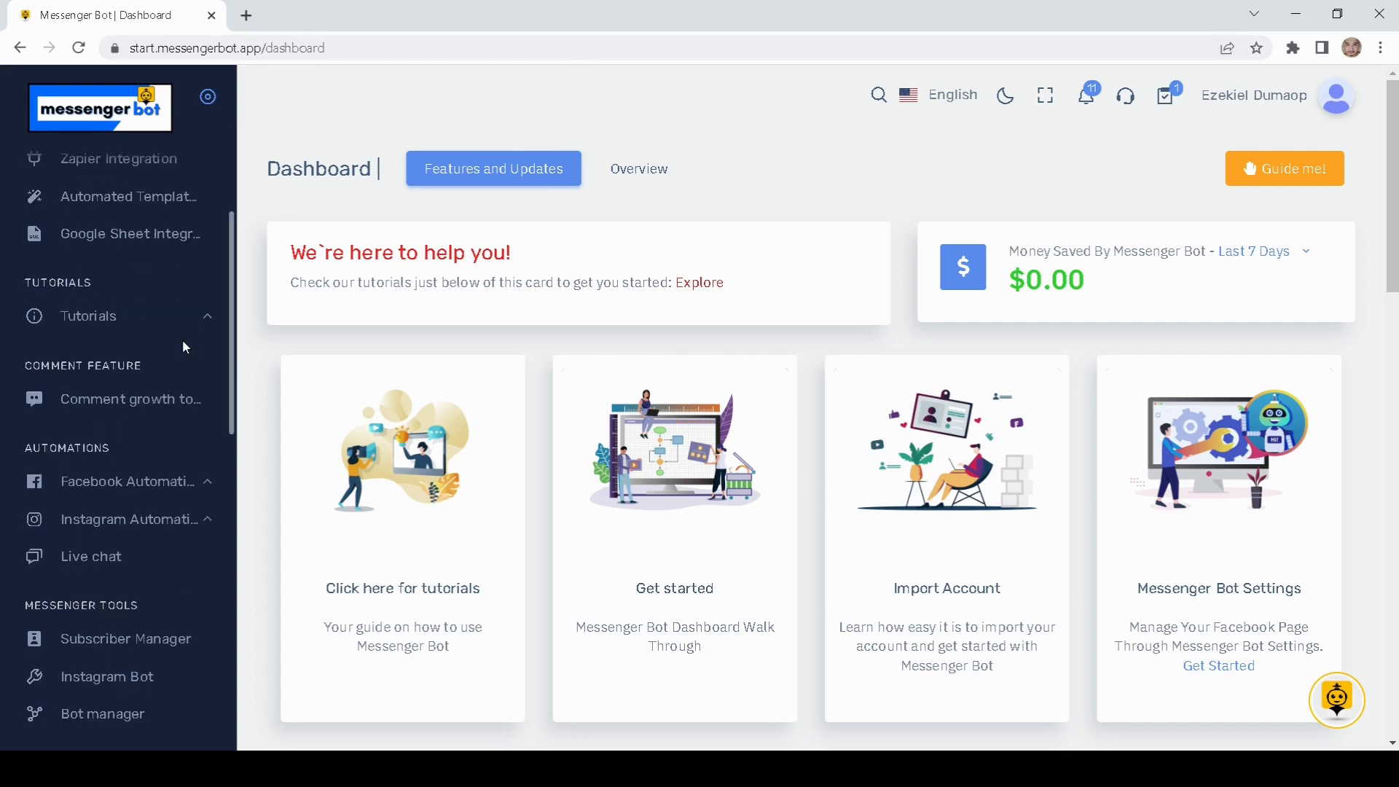
scroll(183, 344, "down", 3)
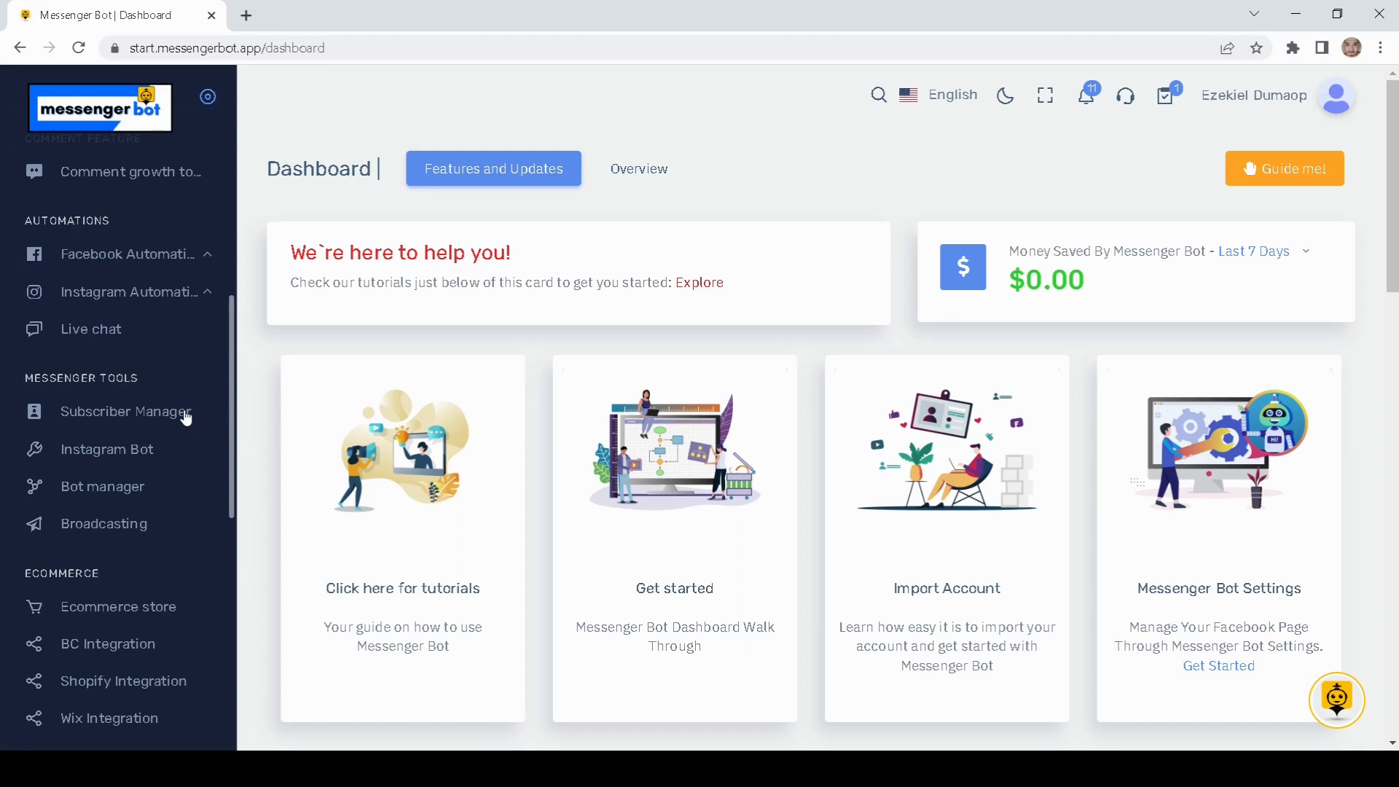
left_click(115, 495)
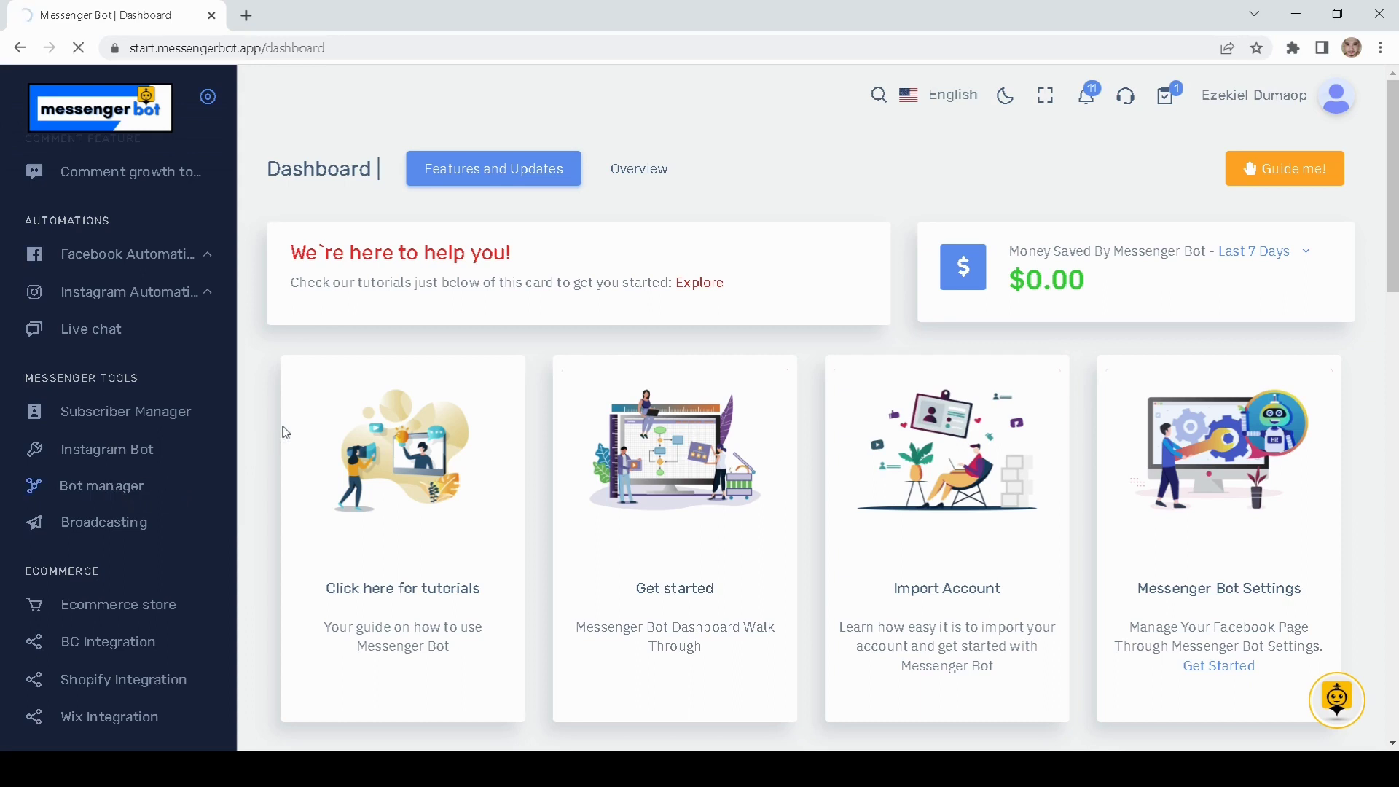
Step: Scroll through the Teerrific Prints bot manager settings to find User Input Flow
scroll(285, 435, "down", 1)
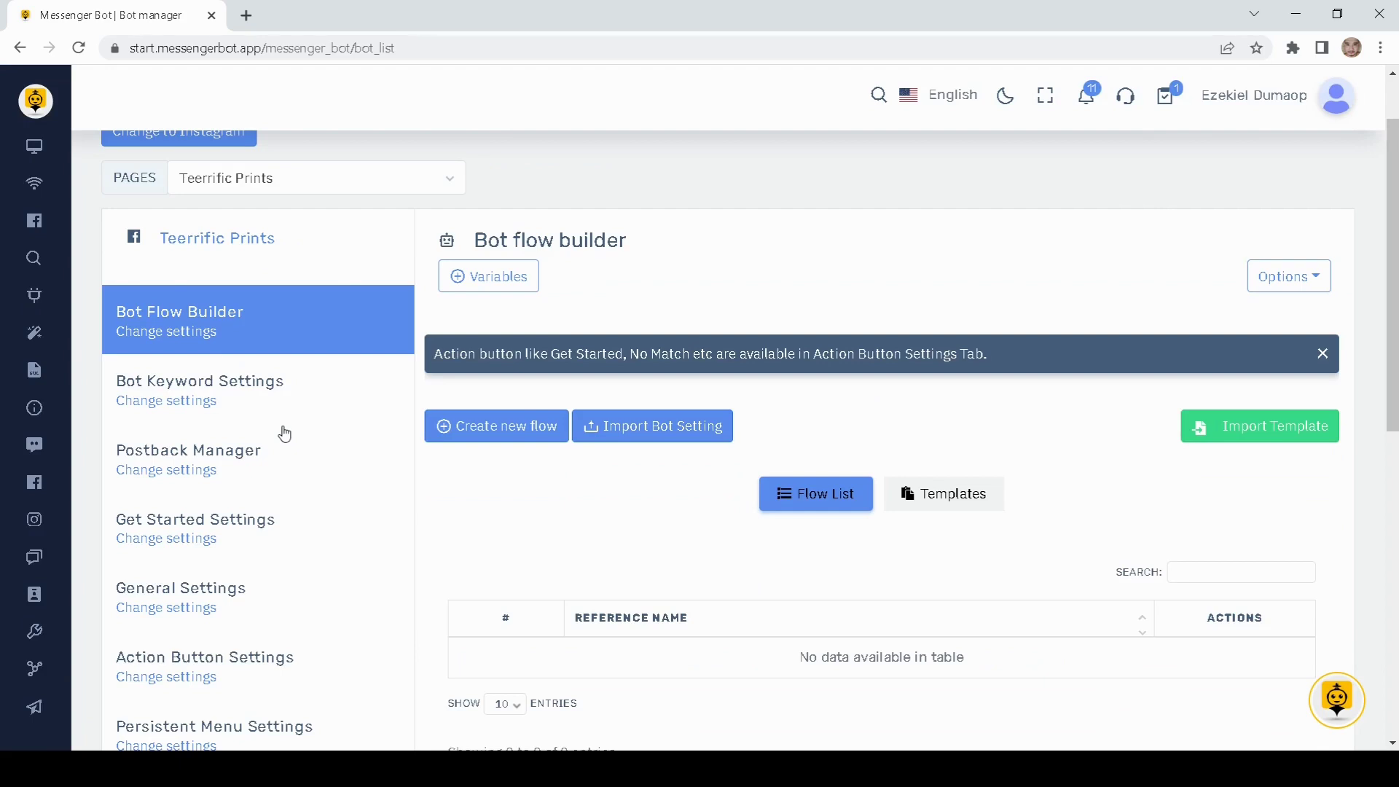
scroll(285, 434, "down", 1)
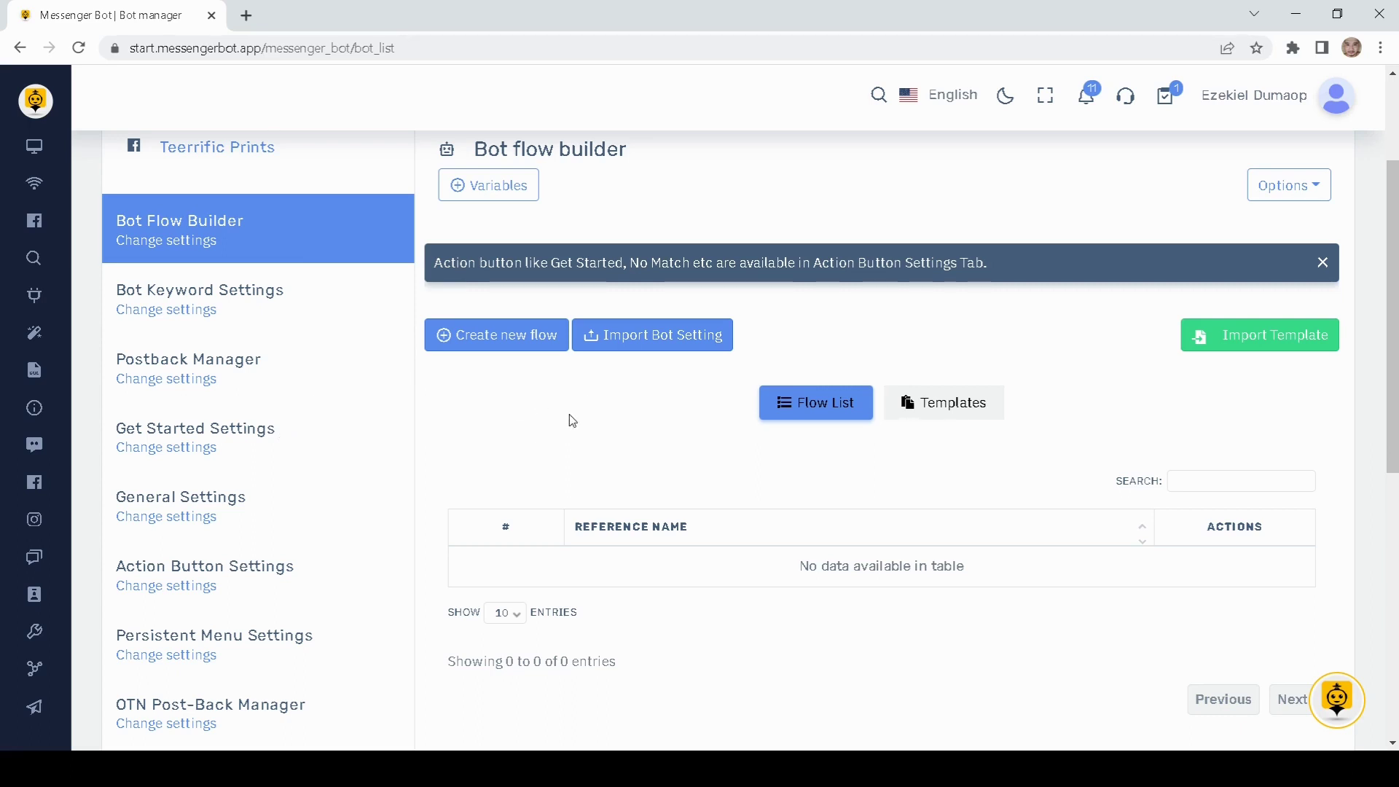
scroll(582, 444, "up", 1)
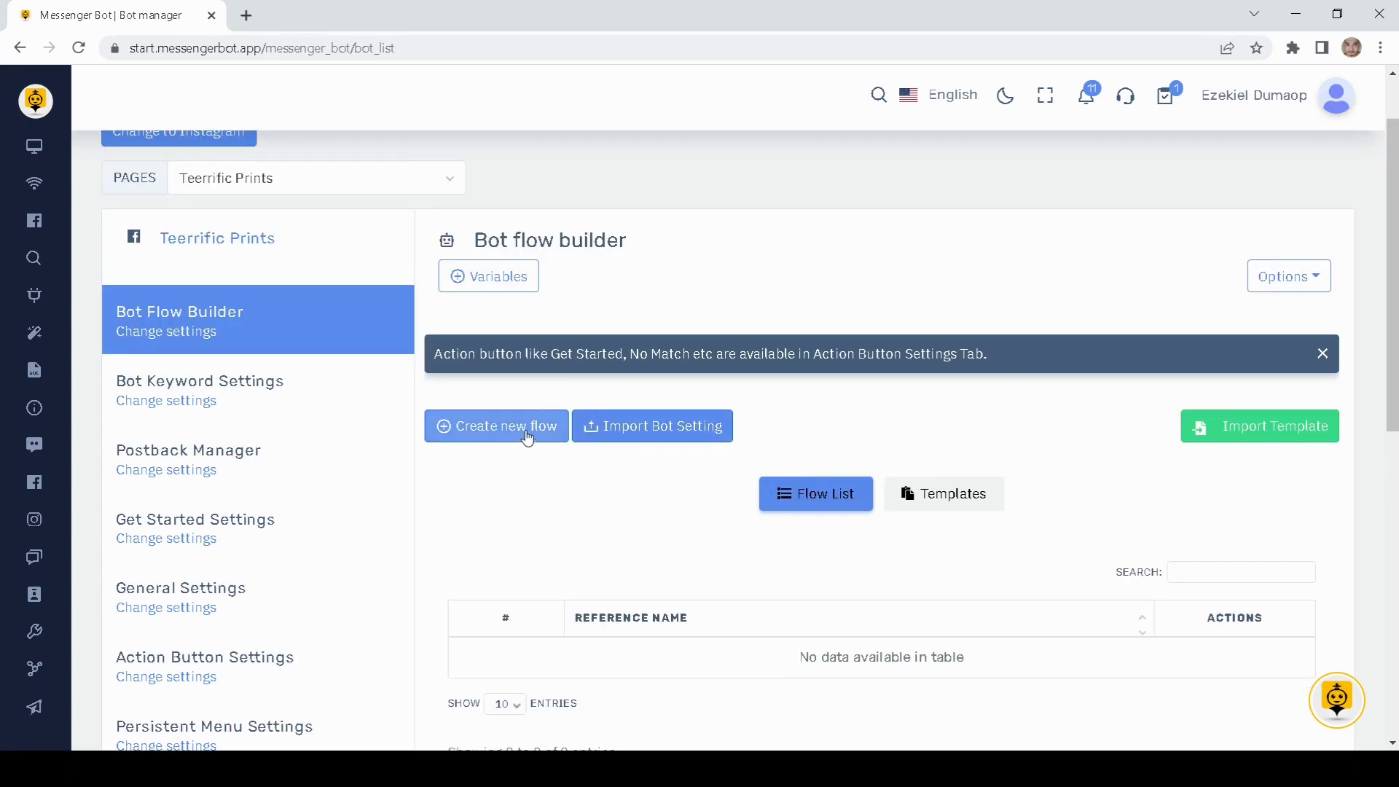
scroll(387, 490, "down", 7)
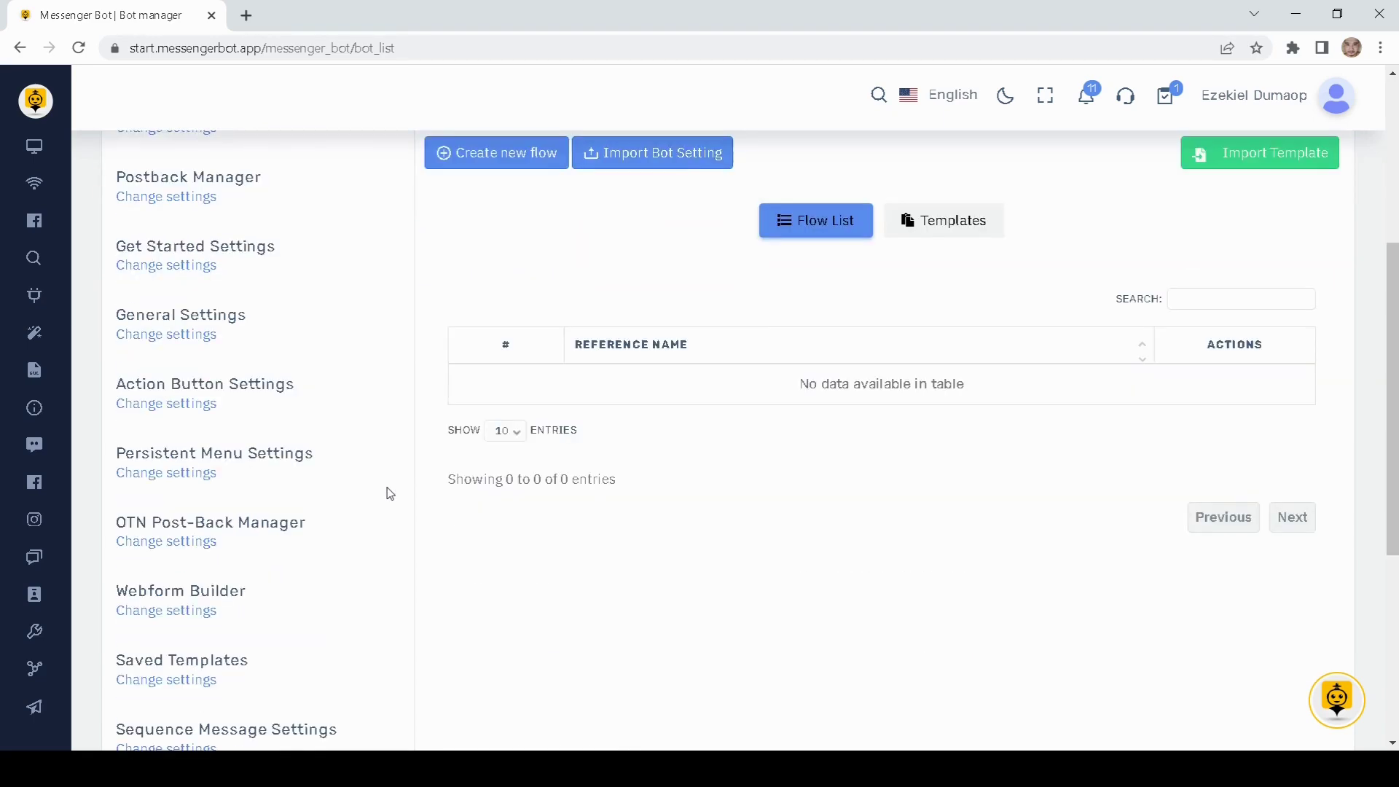
scroll(347, 587, "down", 2)
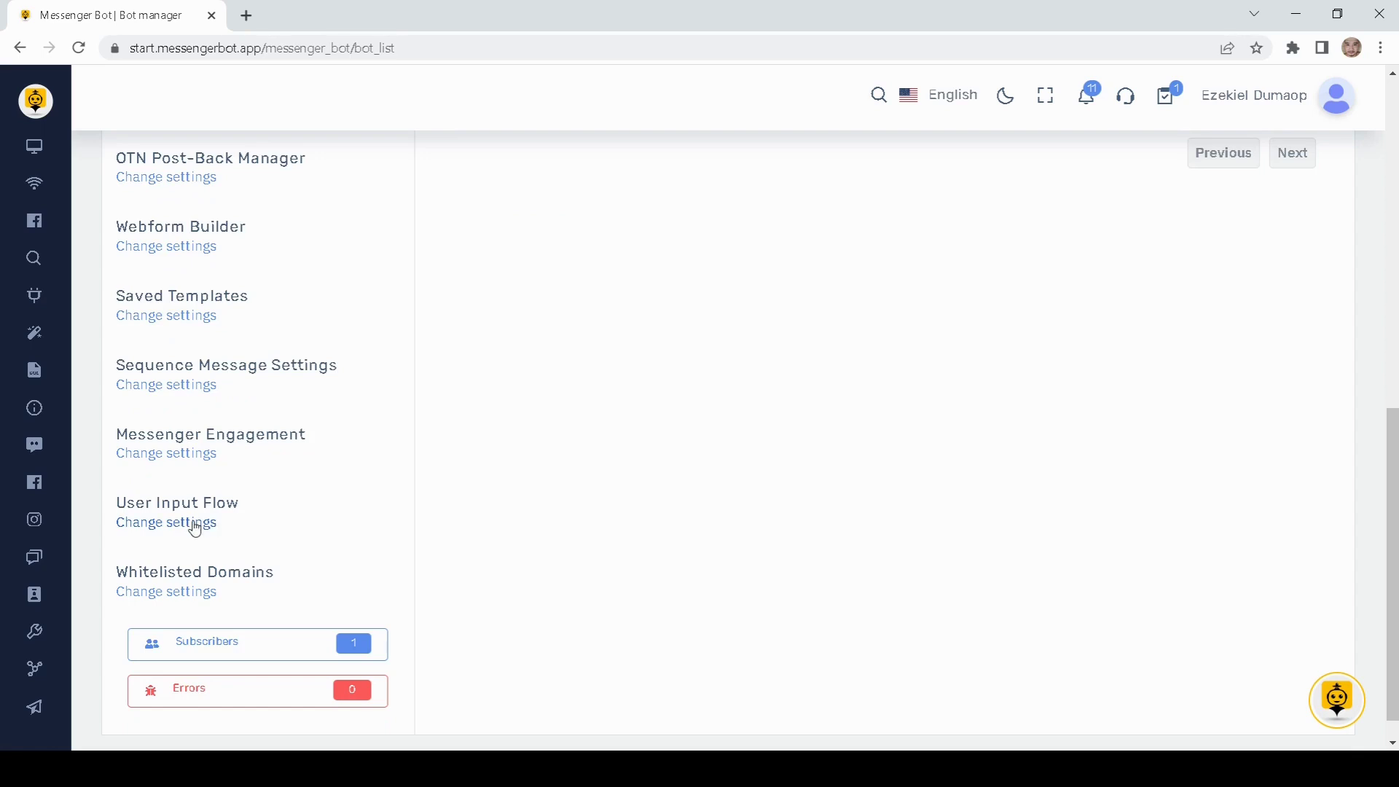
Step: Show the User Input Flow settings with their User Input Flow and Custom fields areas
left_click(191, 523)
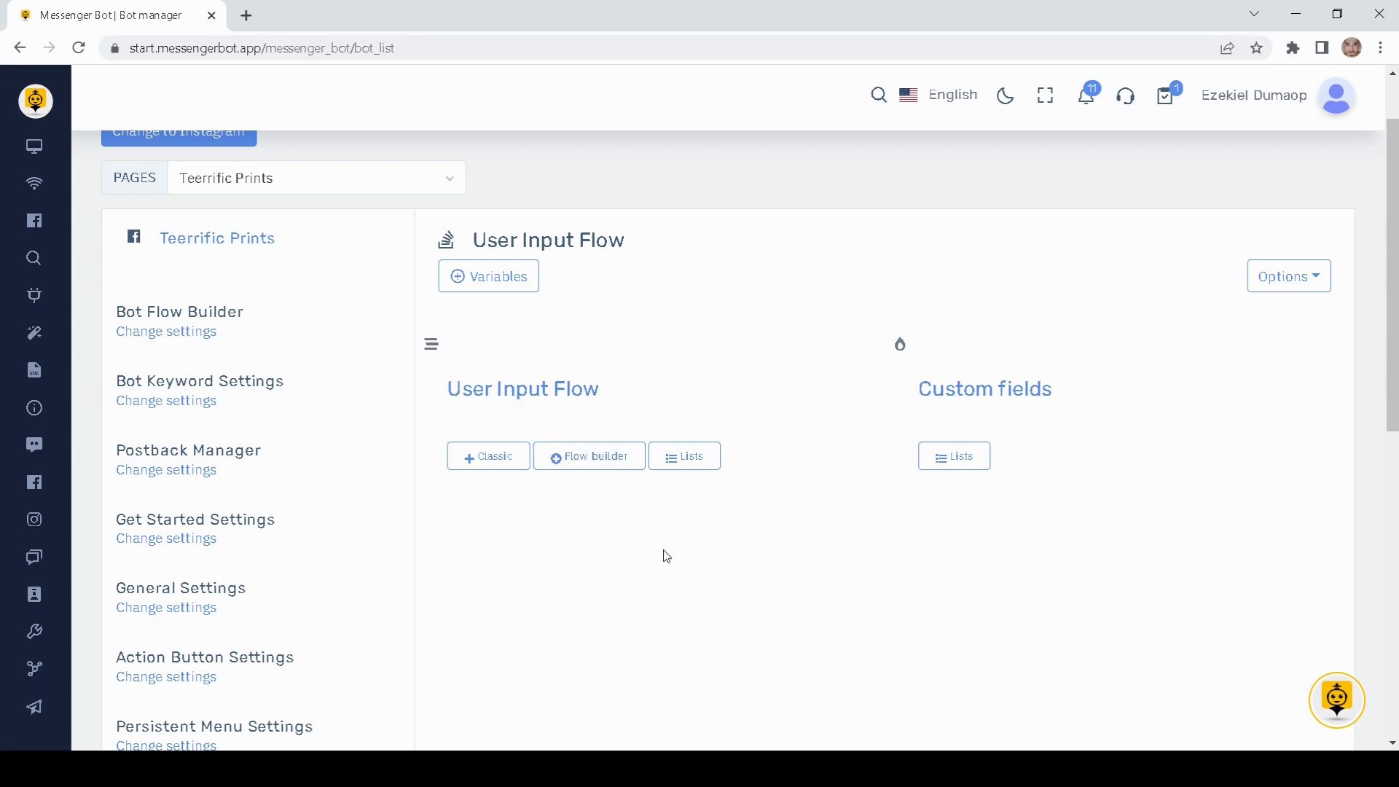
scroll(701, 524, "down", 3)
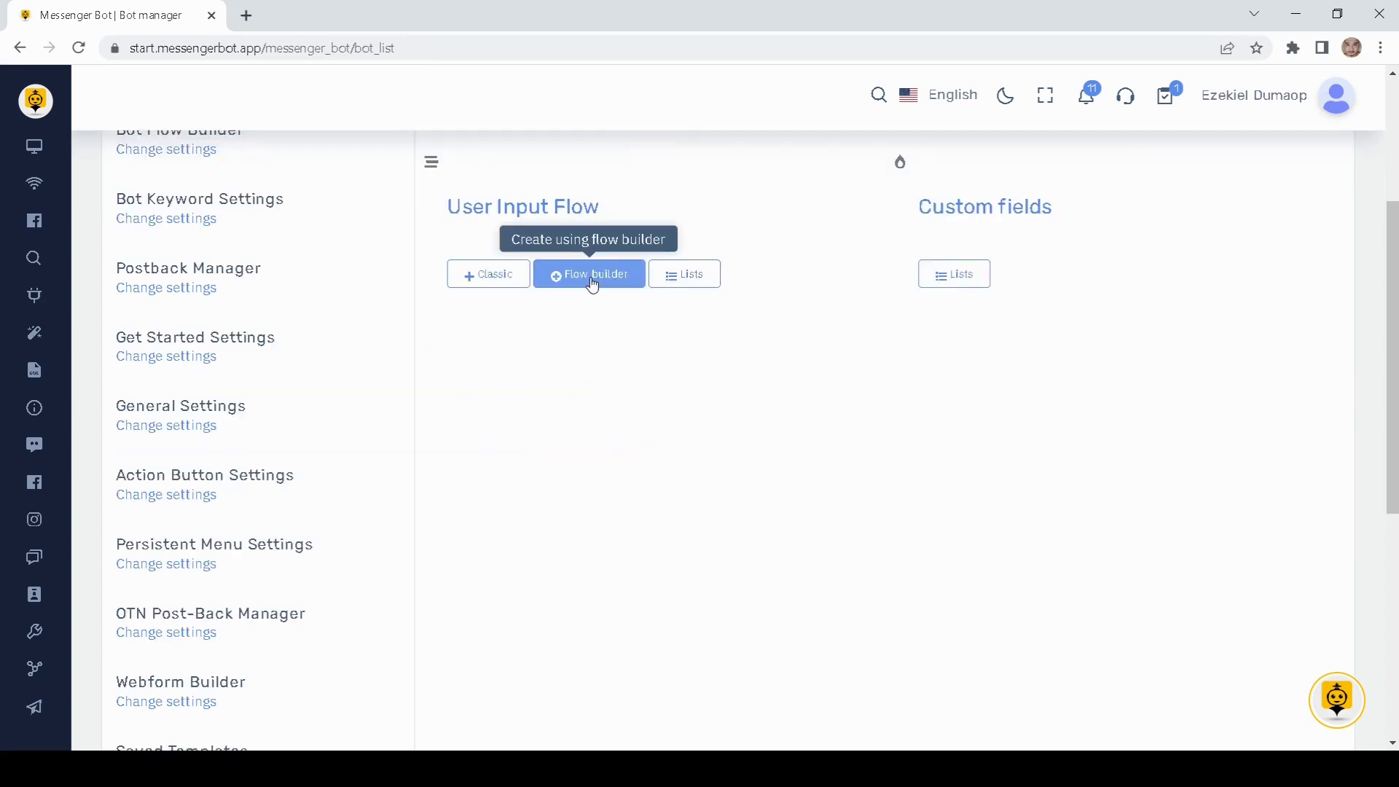
Step: Start a classic user input flow and add an Email question to it
left_click(504, 283)
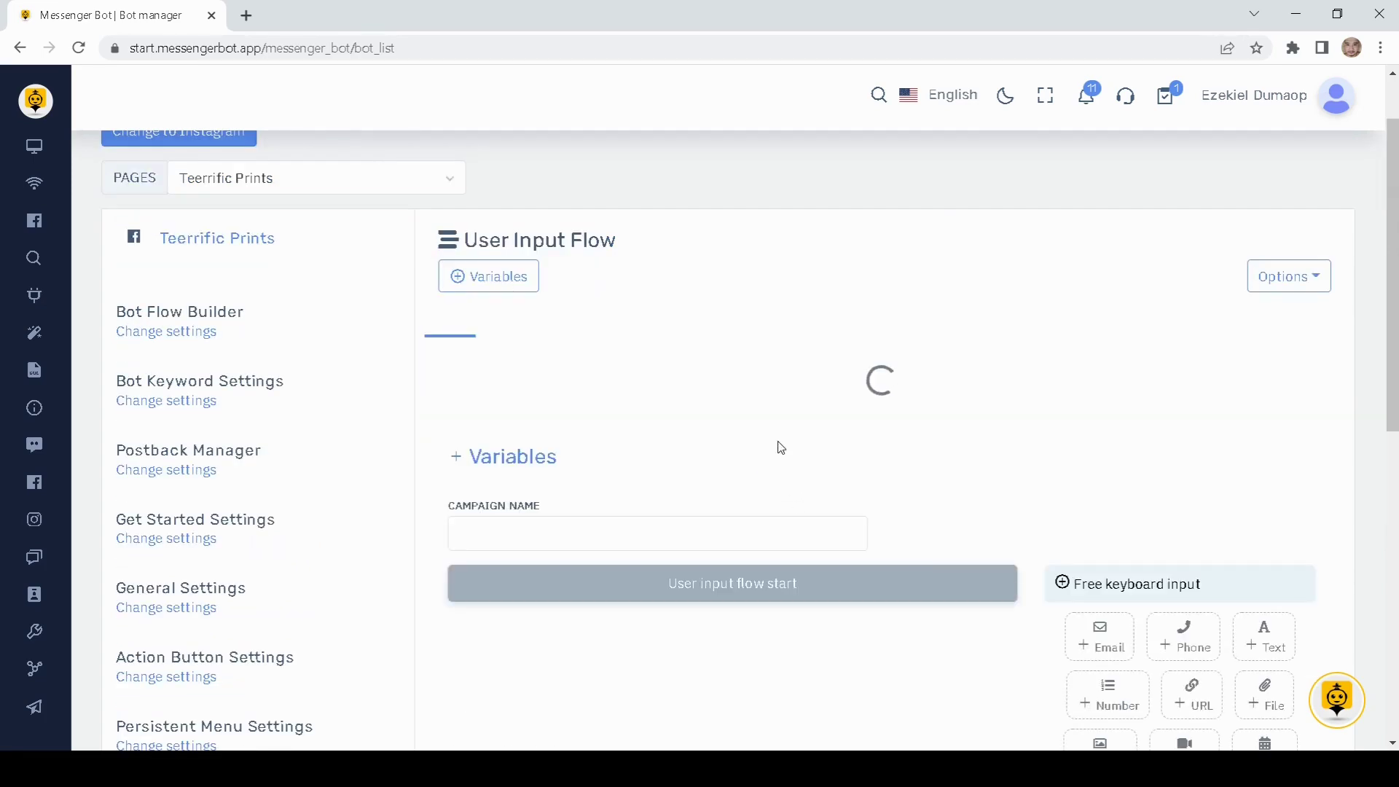
scroll(771, 397, "down", 3)
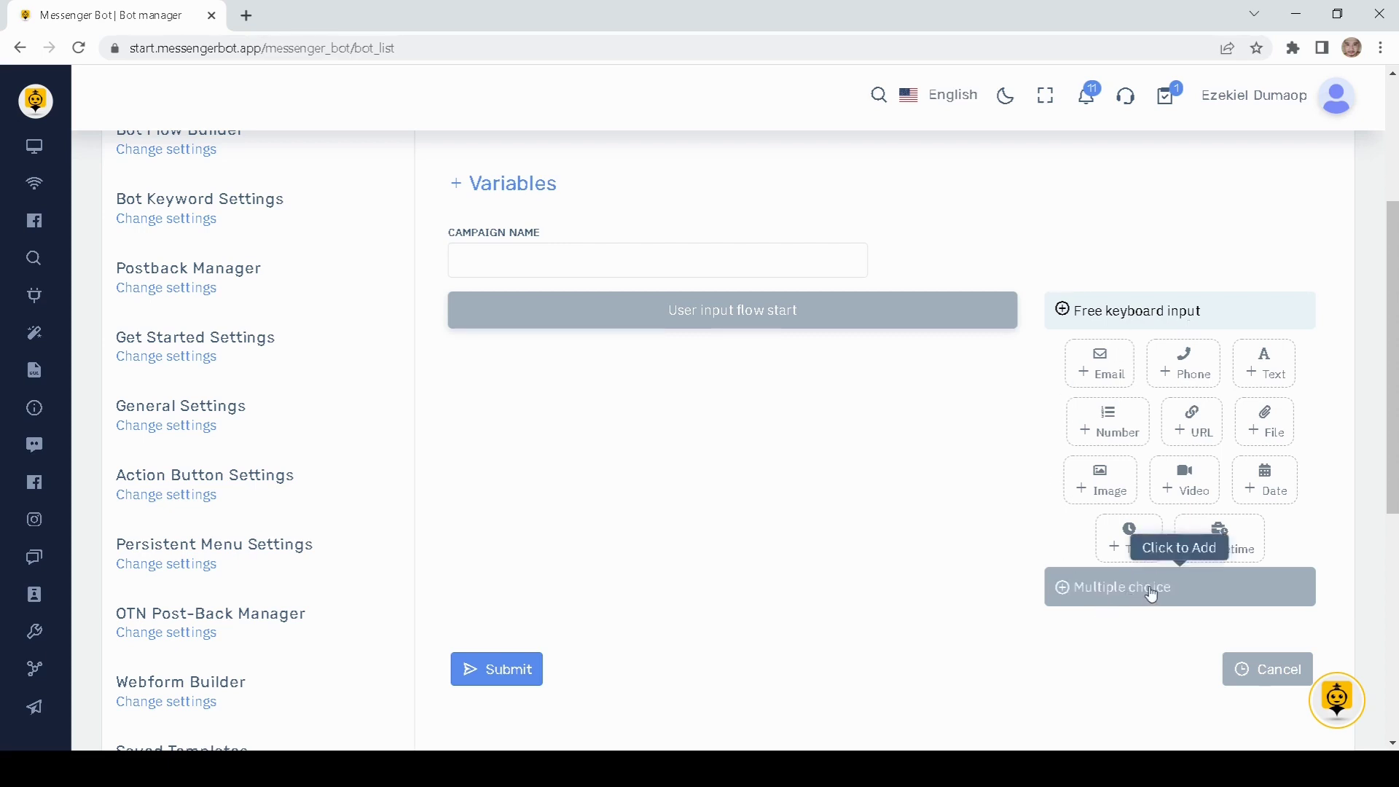
left_click(1107, 372)
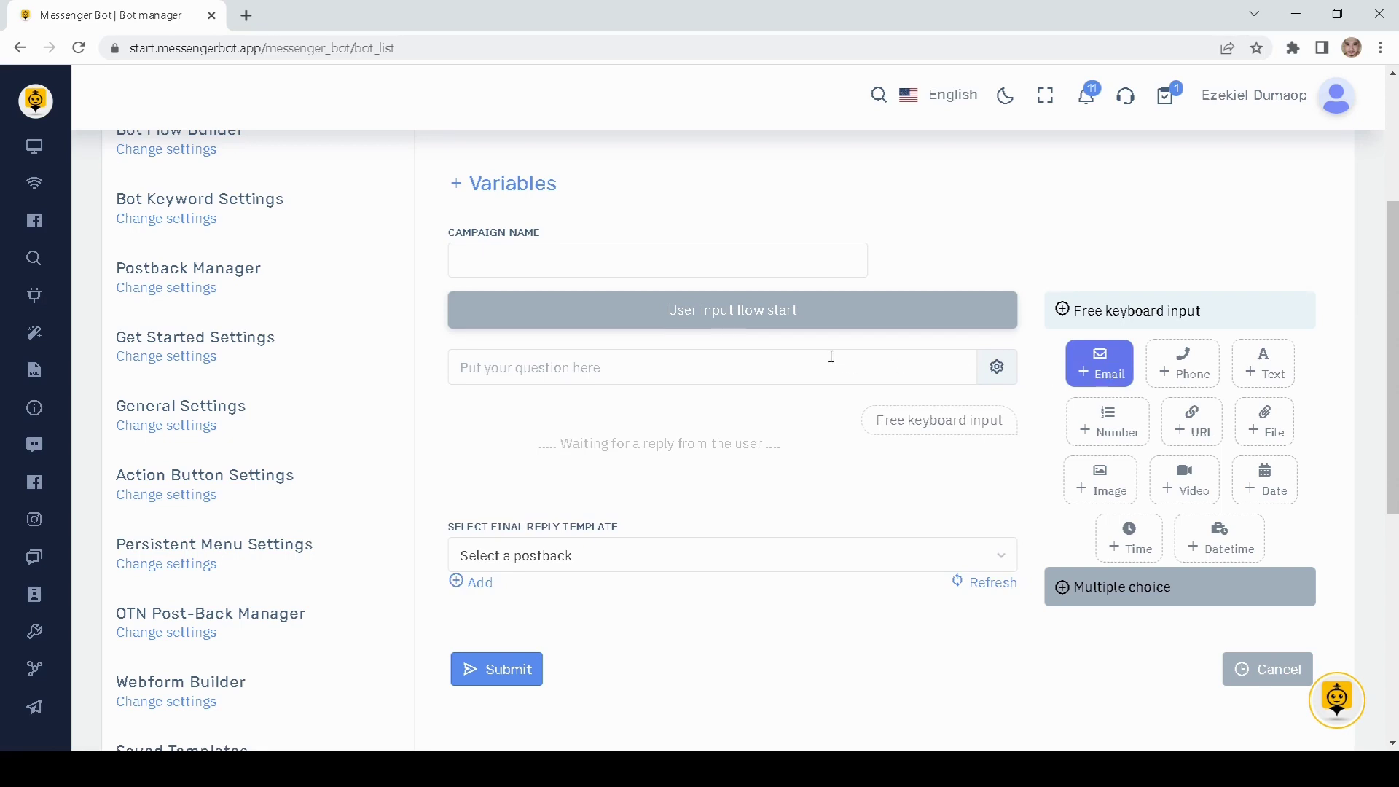
left_click(572, 367)
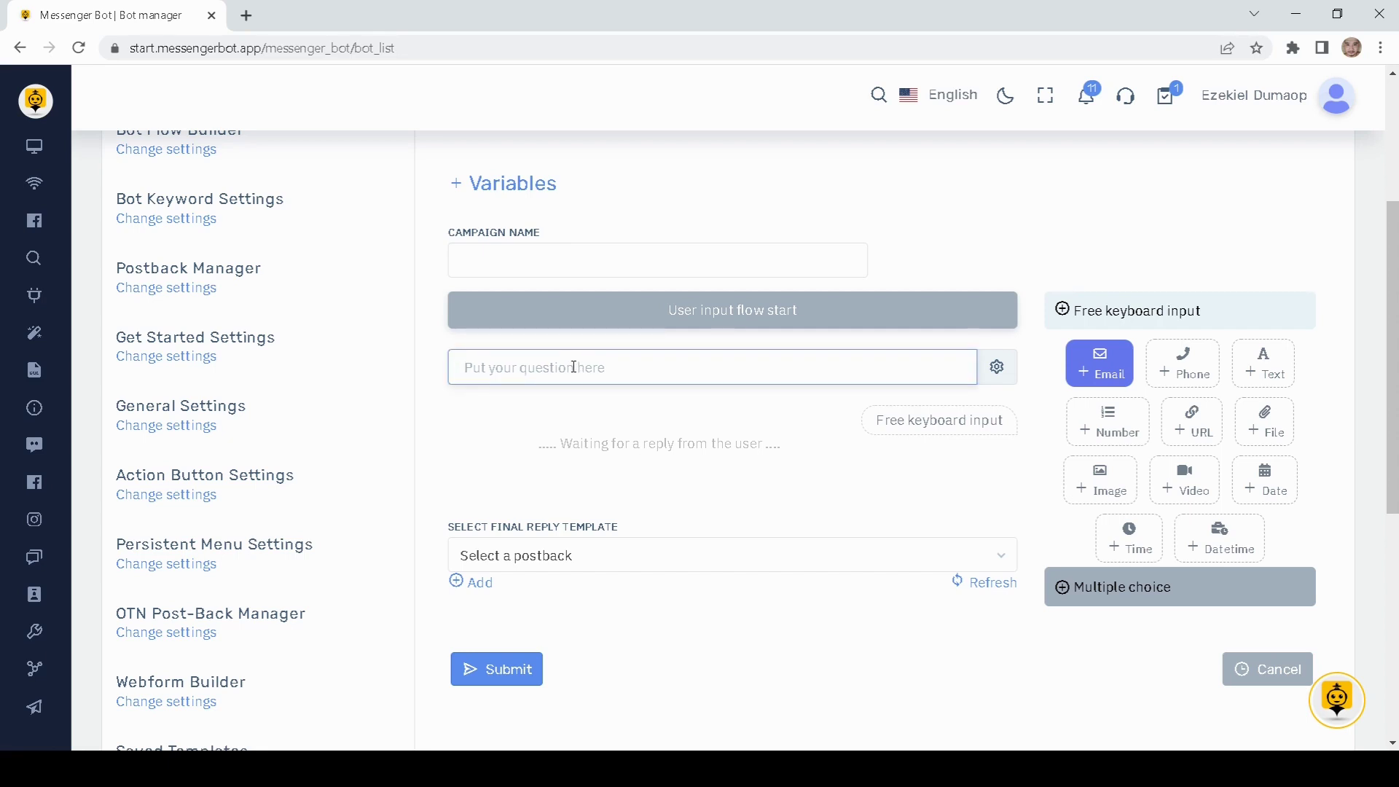
left_click(490, 245)
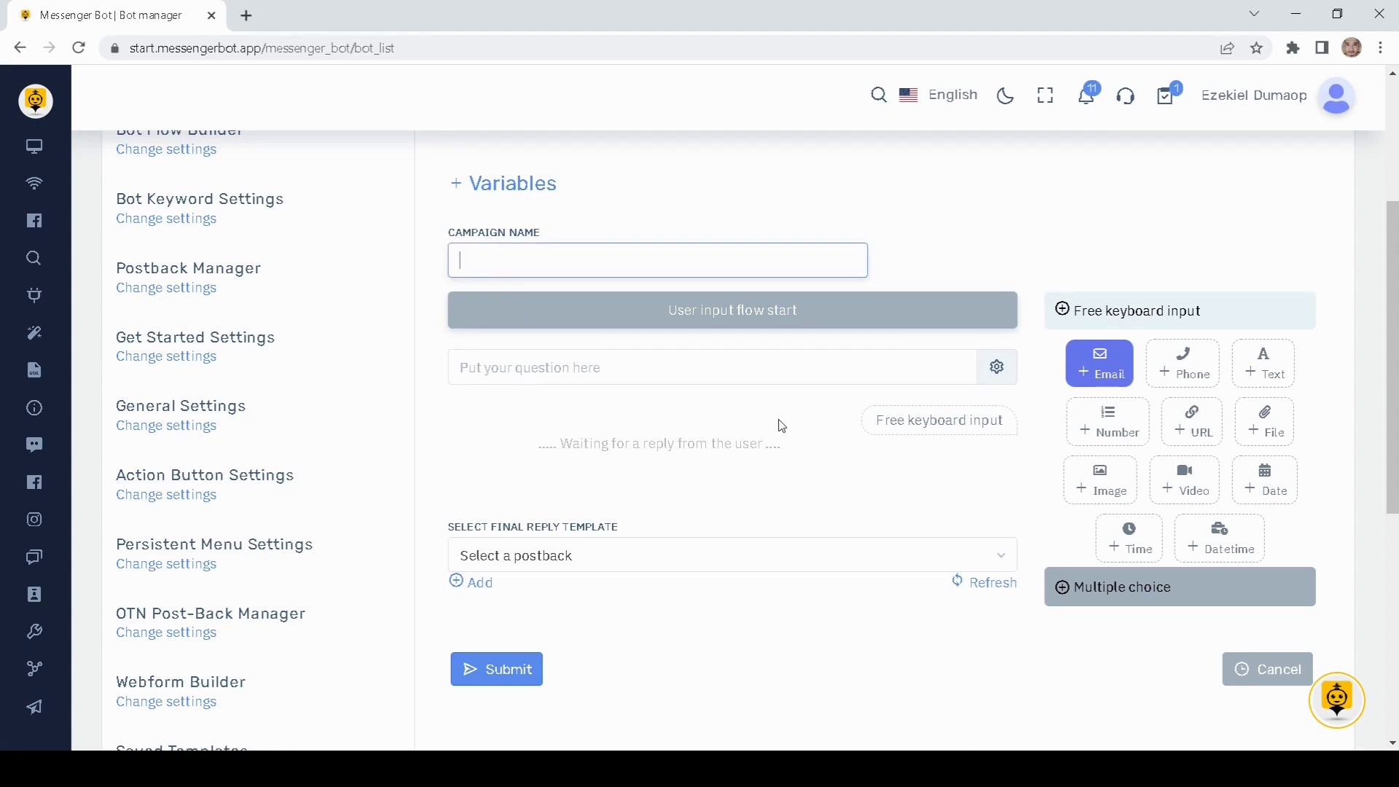
scroll(837, 434, "down", 3)
scroll(837, 425, "up", 1)
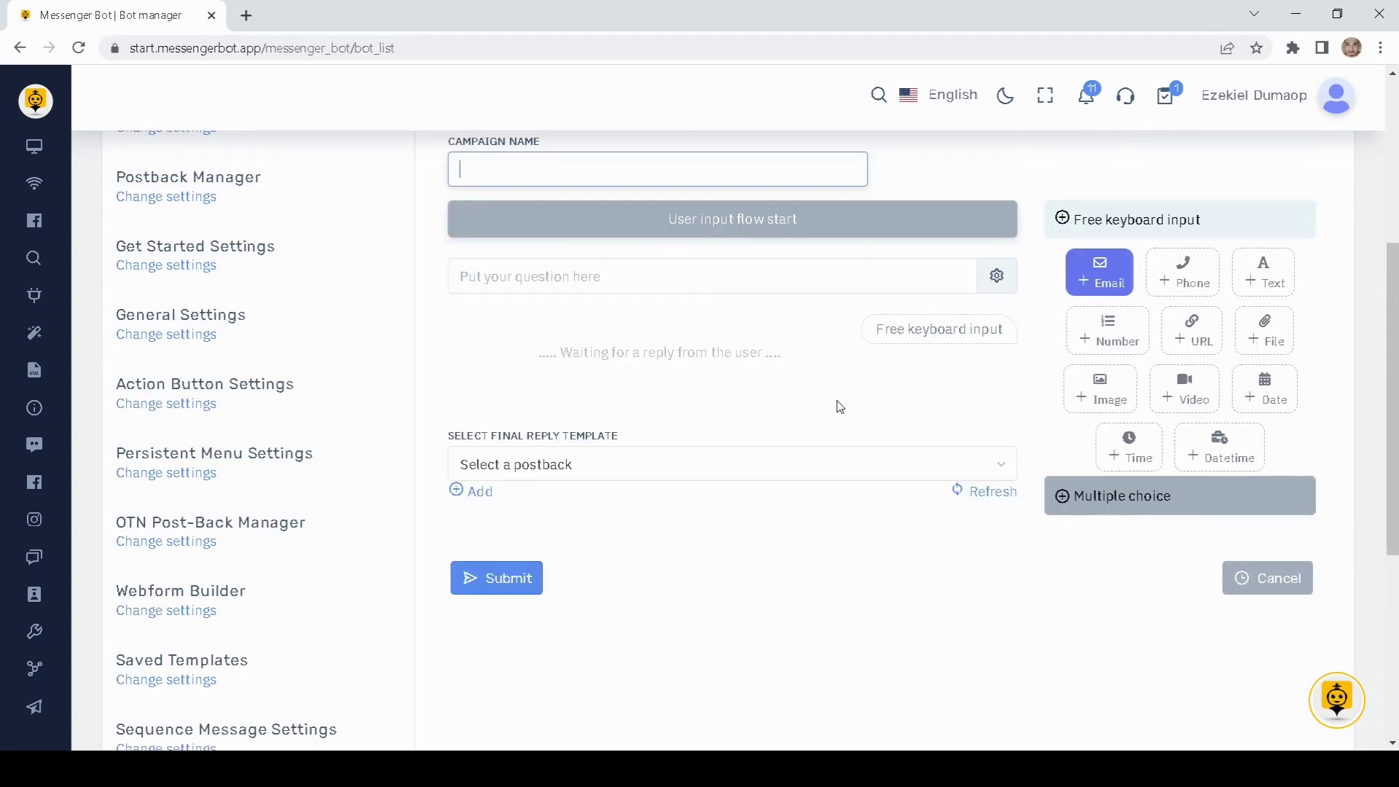
Step: Add a multiple-choice question, then return to the Bot Flow Builder settings
left_click(1071, 503)
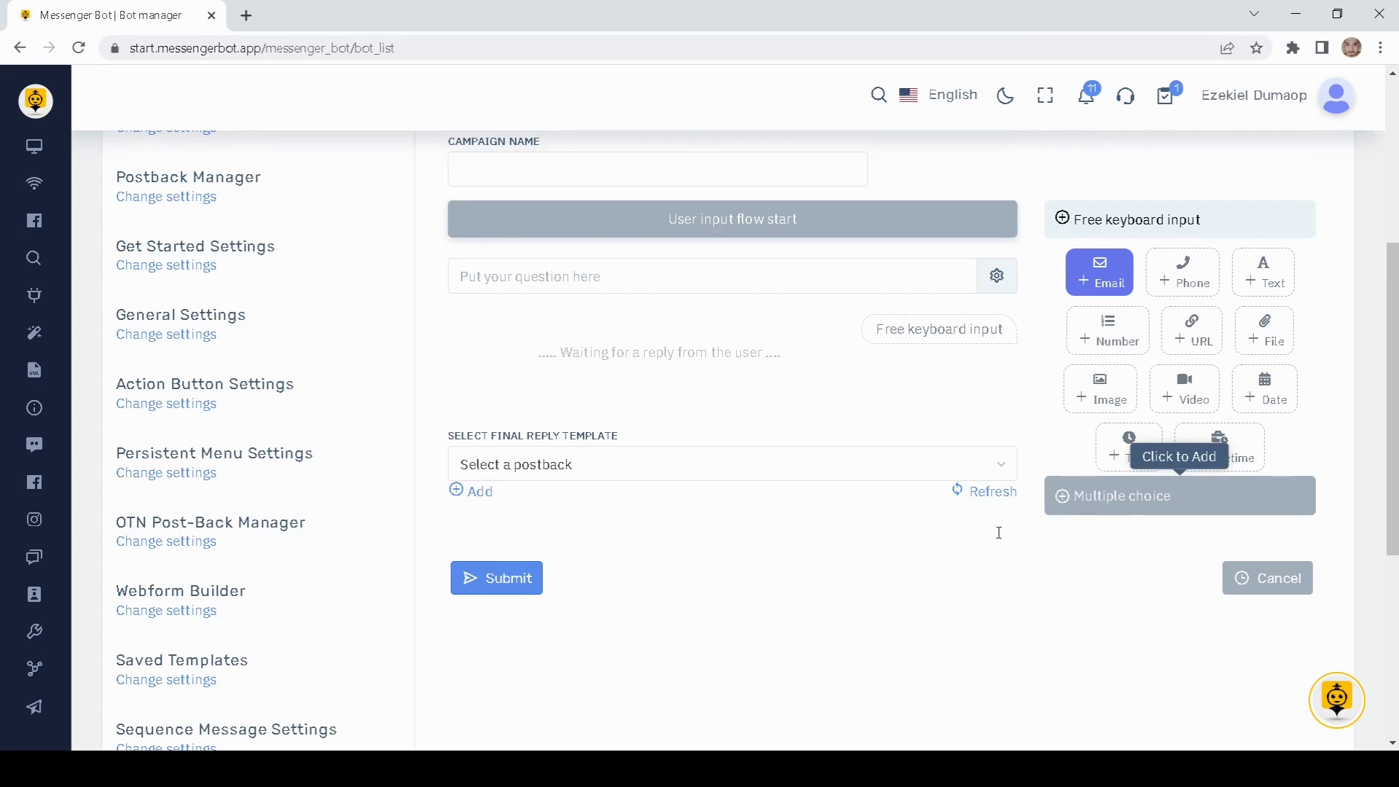
scroll(903, 567, "down", 1)
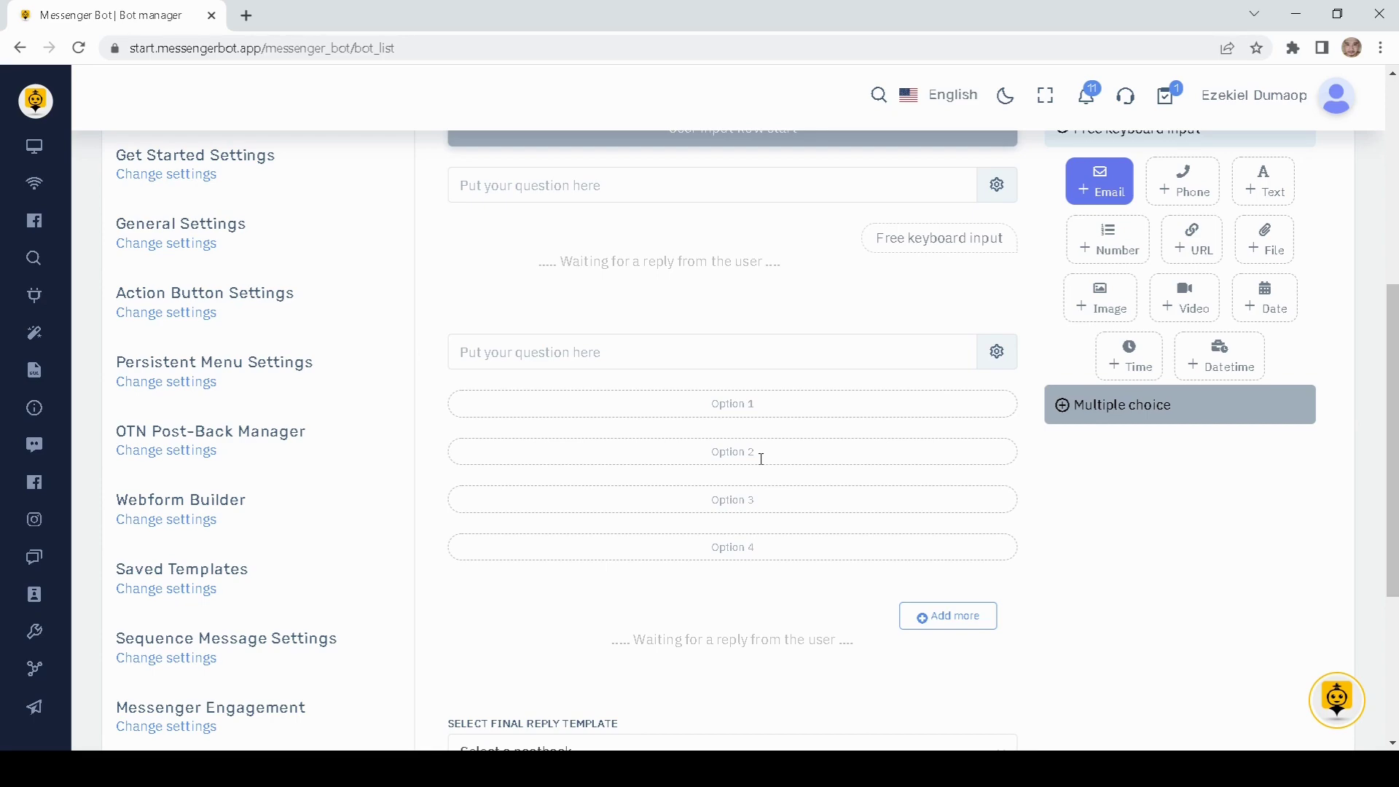
scroll(760, 458, "up", 4)
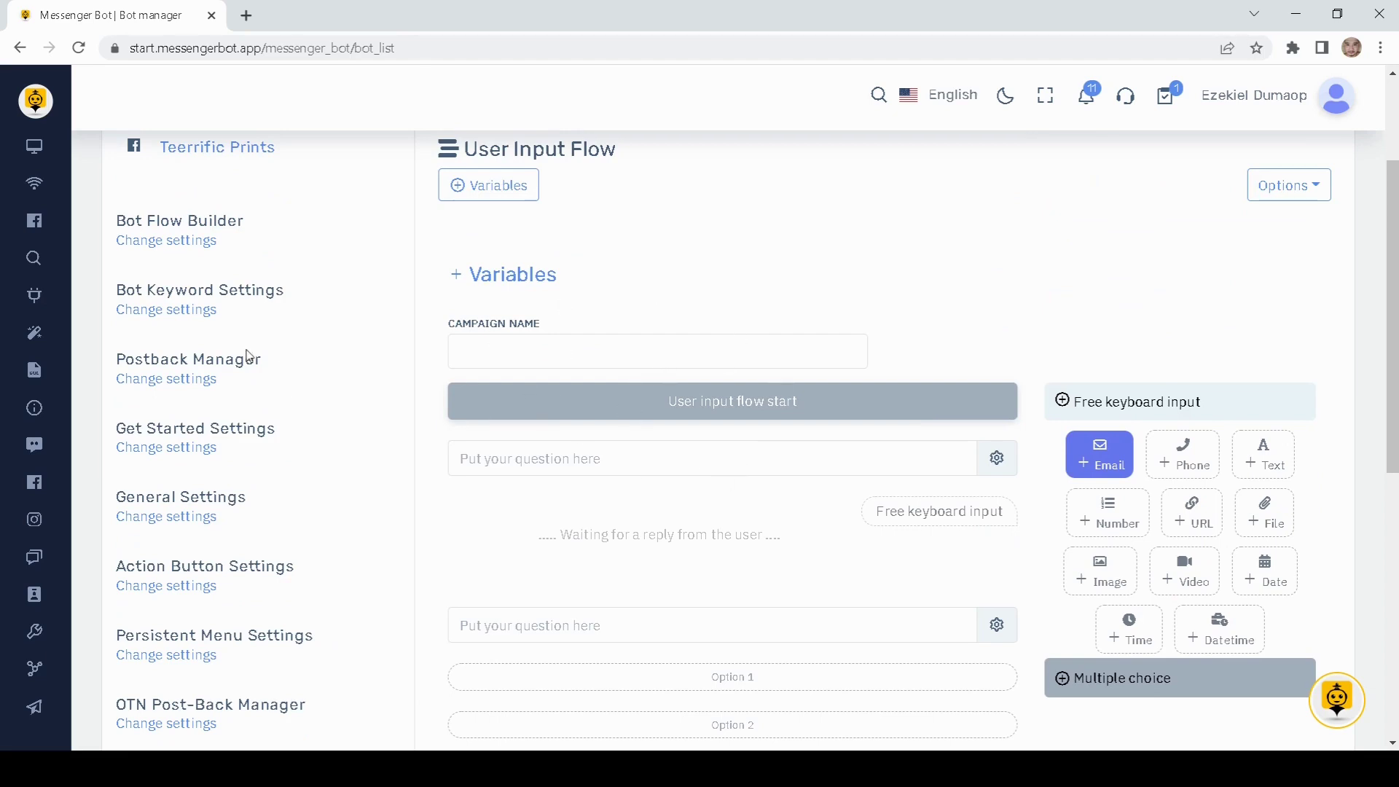
left_click(184, 245)
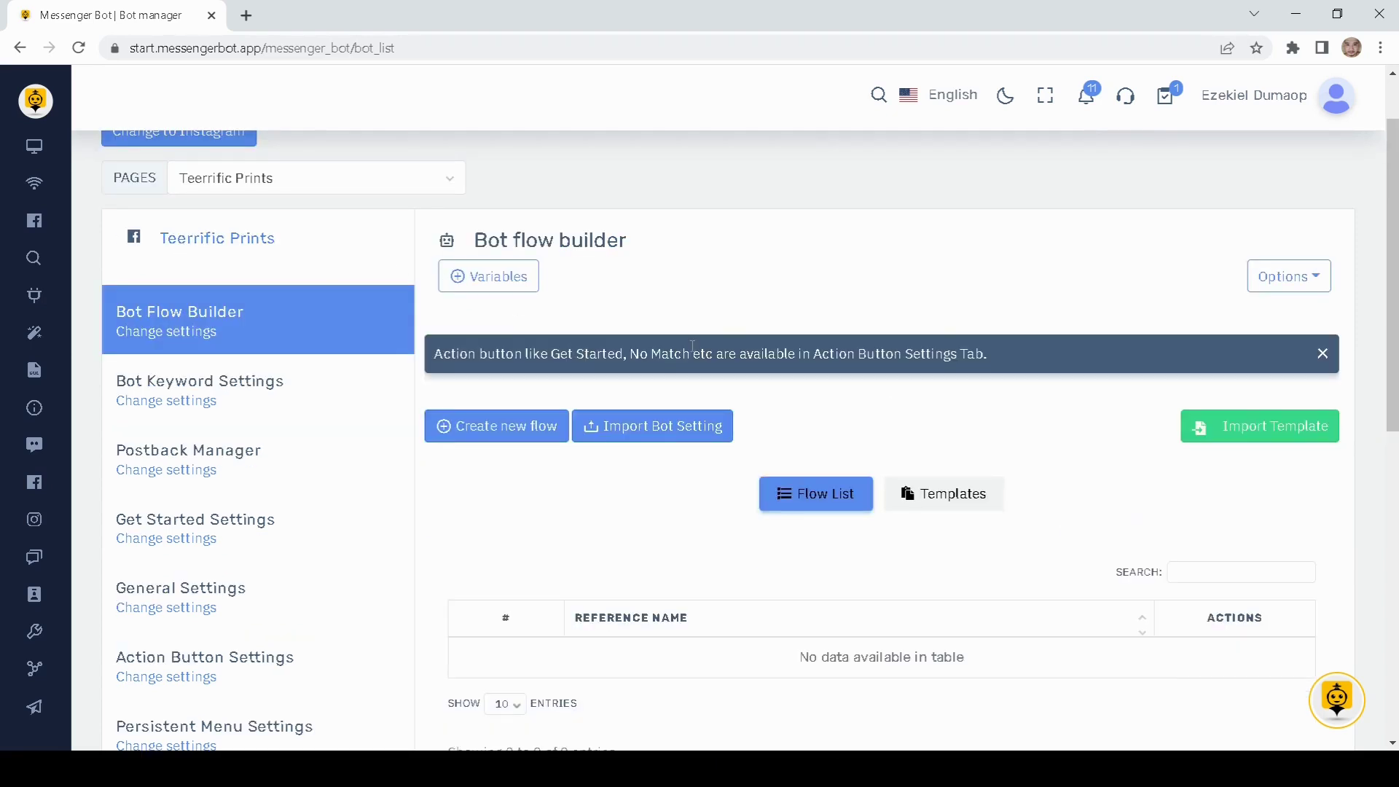
Step: Create a new bot flow for Teerrific Prints in the visual builder
scroll(600, 493, "down", 1)
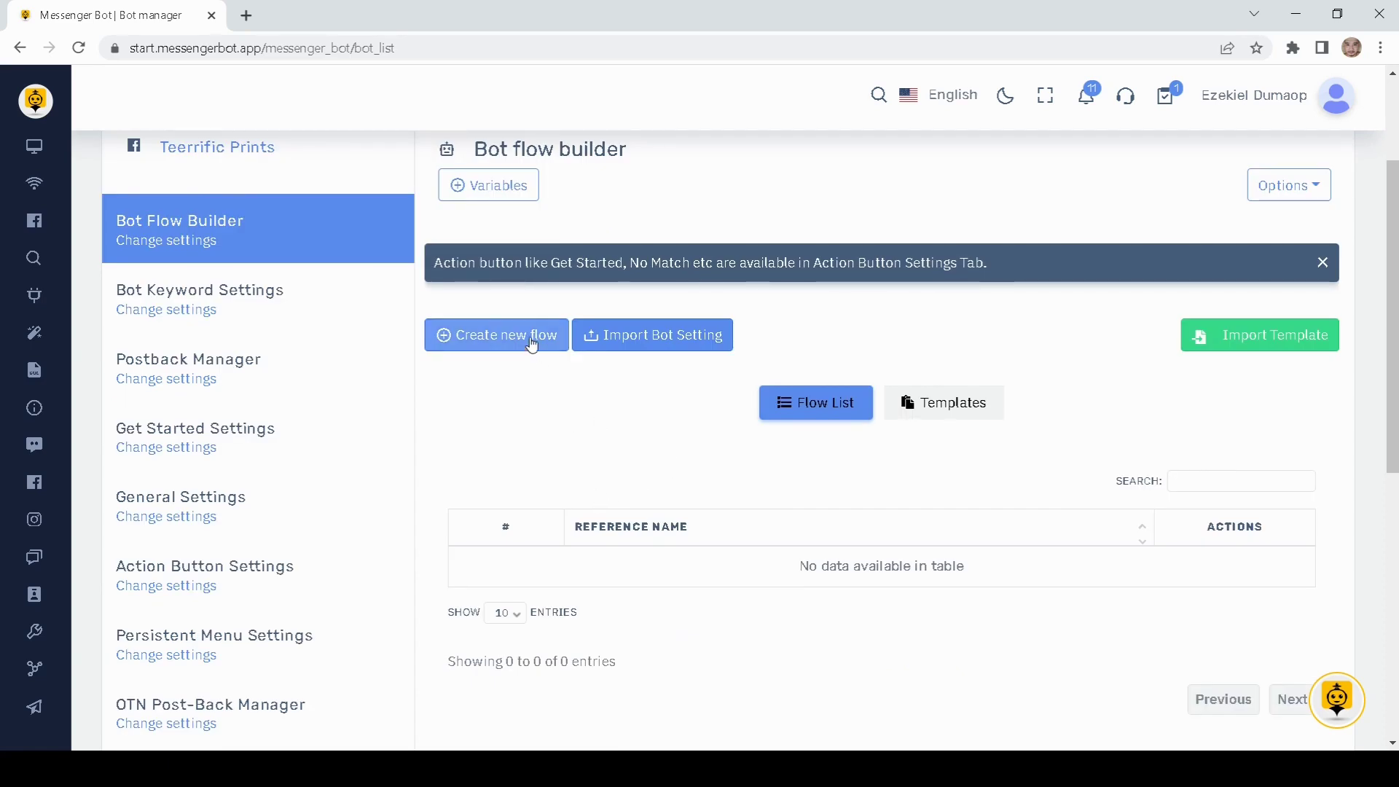
left_click(488, 343)
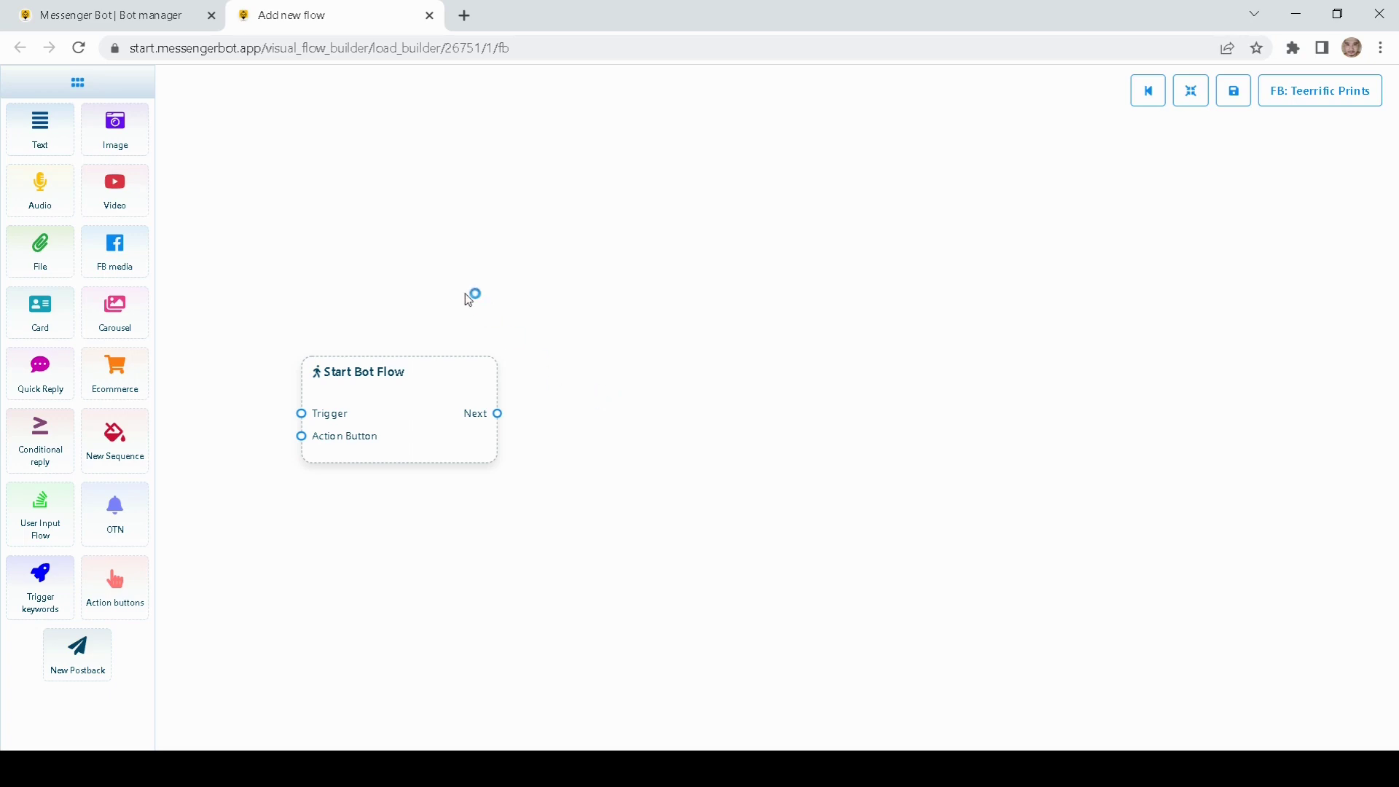
Step: Reposition the Start Bot Flow node on the canvas
left_click_drag(431, 421, 508, 374)
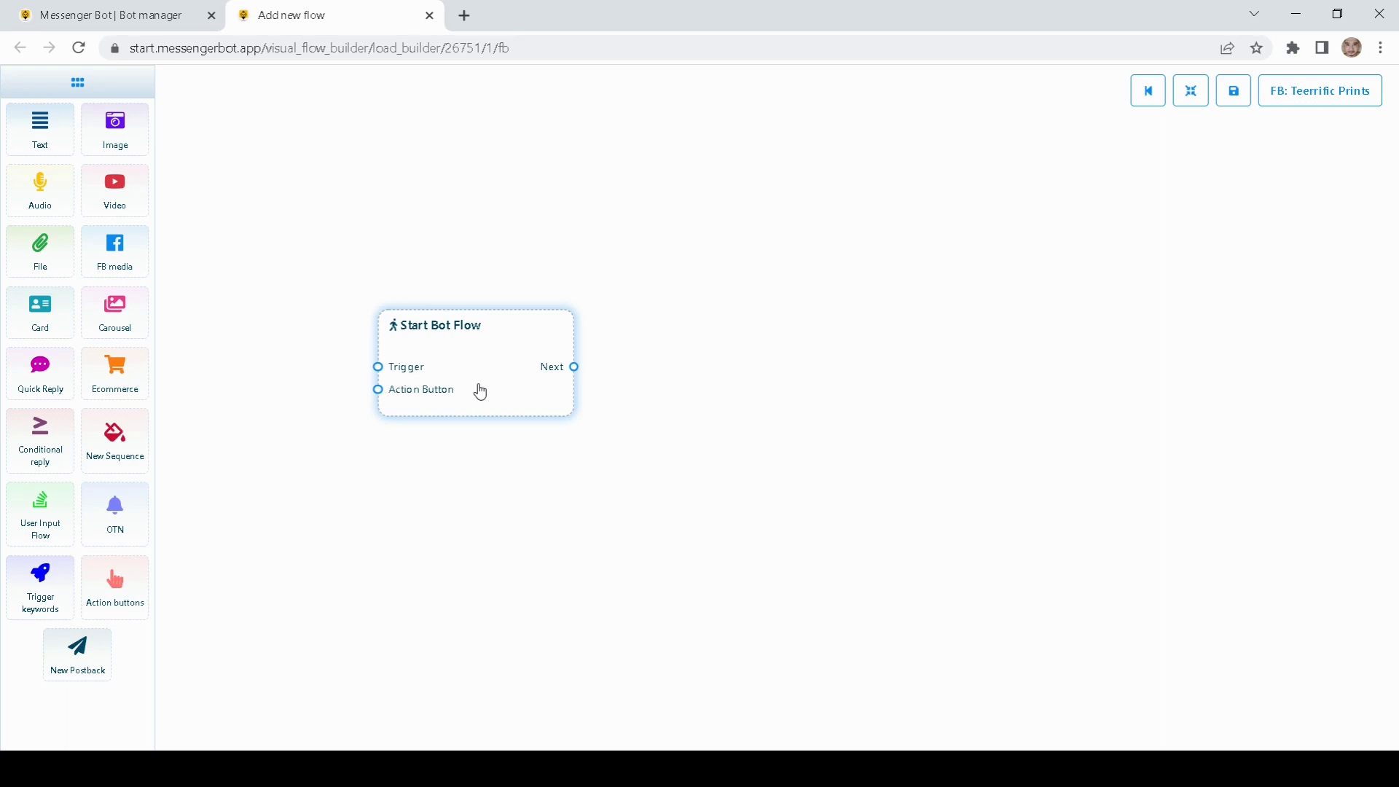
left_click_drag(481, 392, 504, 426)
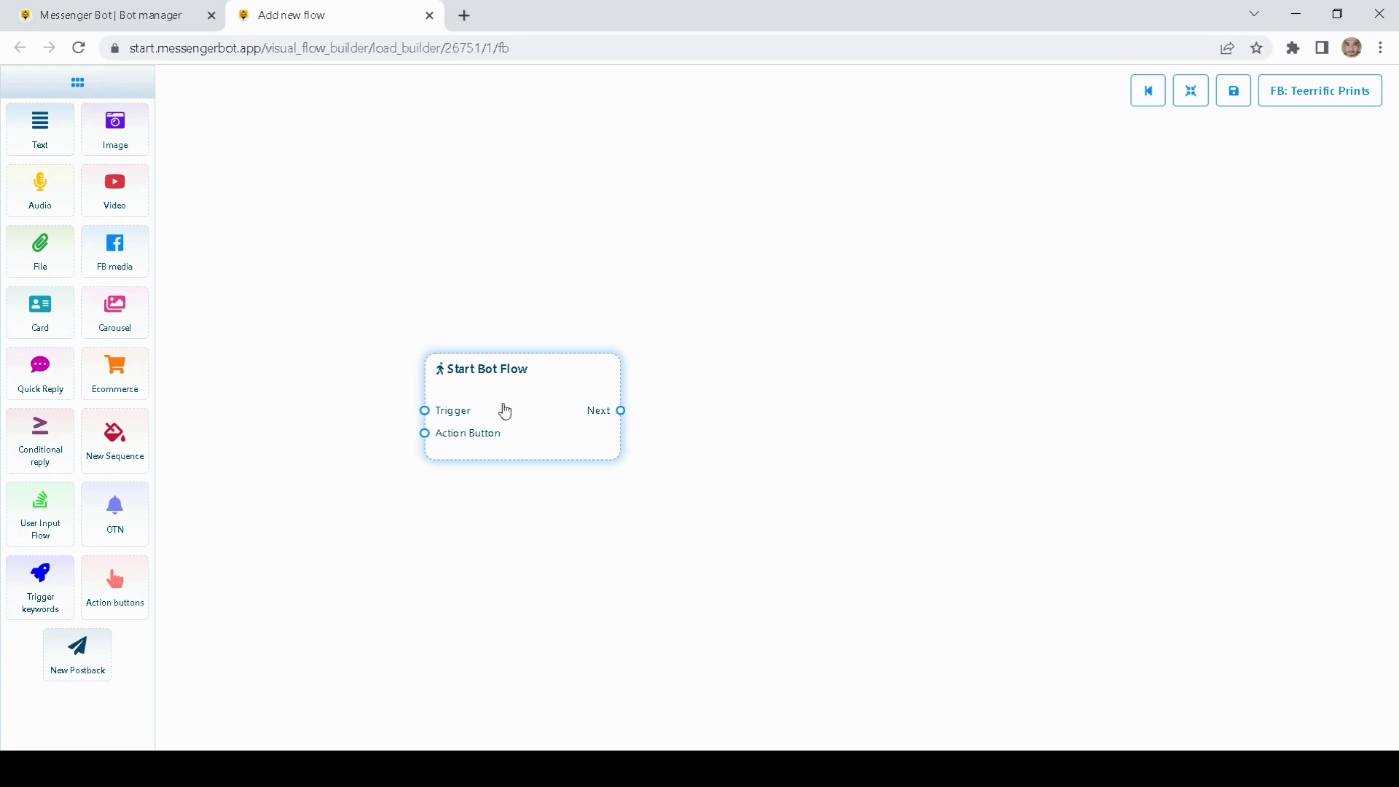
left_click_drag(505, 412, 545, 416)
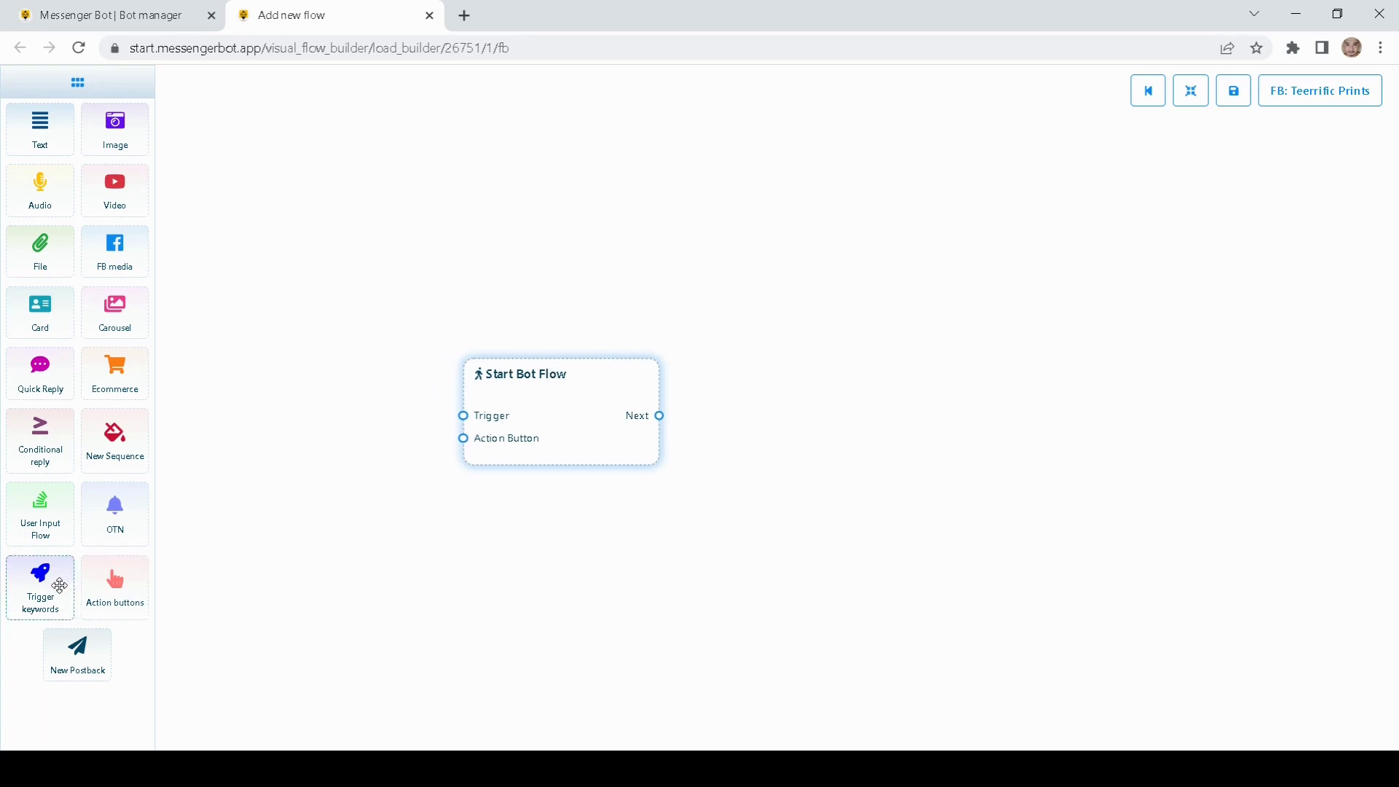
Step: Drop a Trigger keywords node and an Action buttons node left of Start Bot Flow
left_click_drag(57, 581, 274, 397)
left_click_drag(115, 583, 281, 572)
left_click_drag(281, 381, 318, 409)
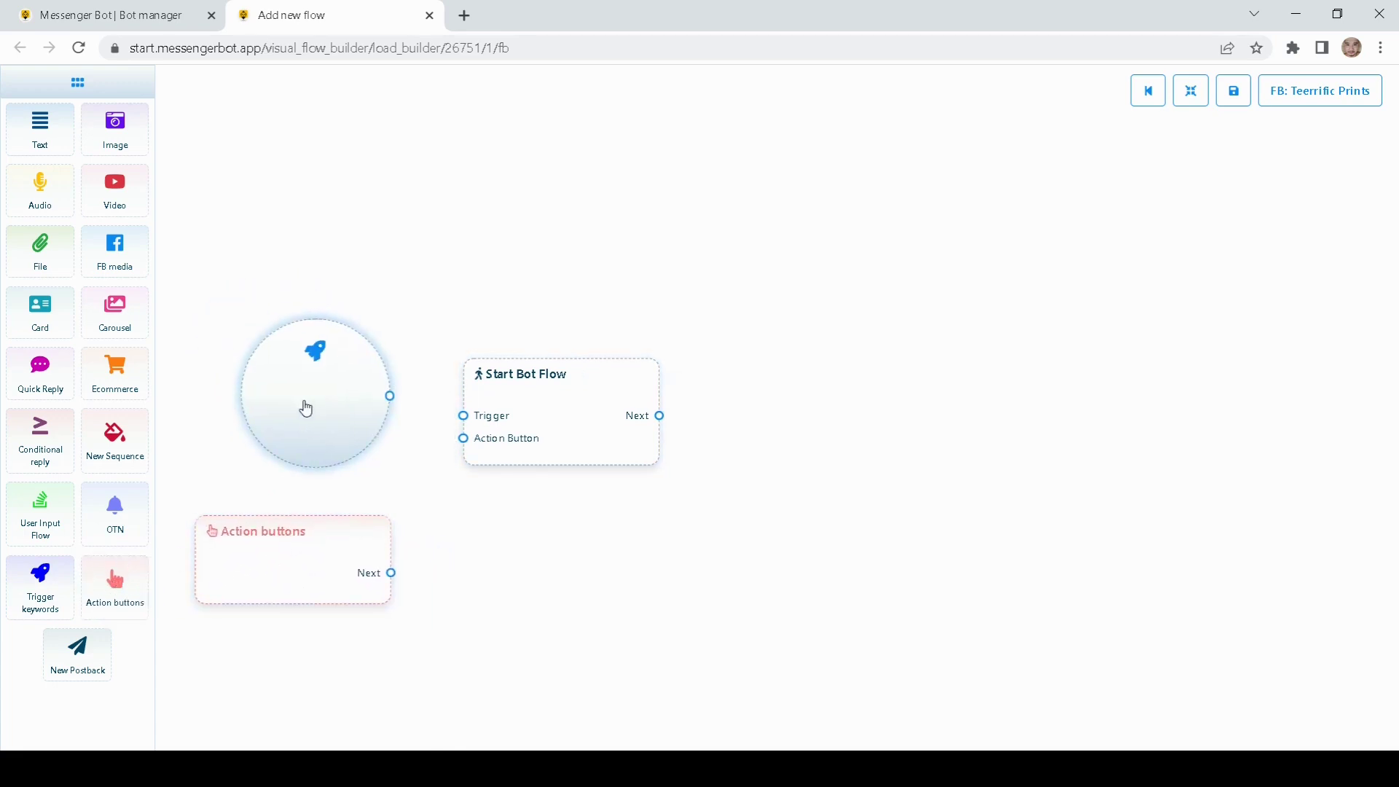
Step: Delete the Action buttons node, keeping the Trigger keywords node beside Start Bot Flow
double_click(298, 405)
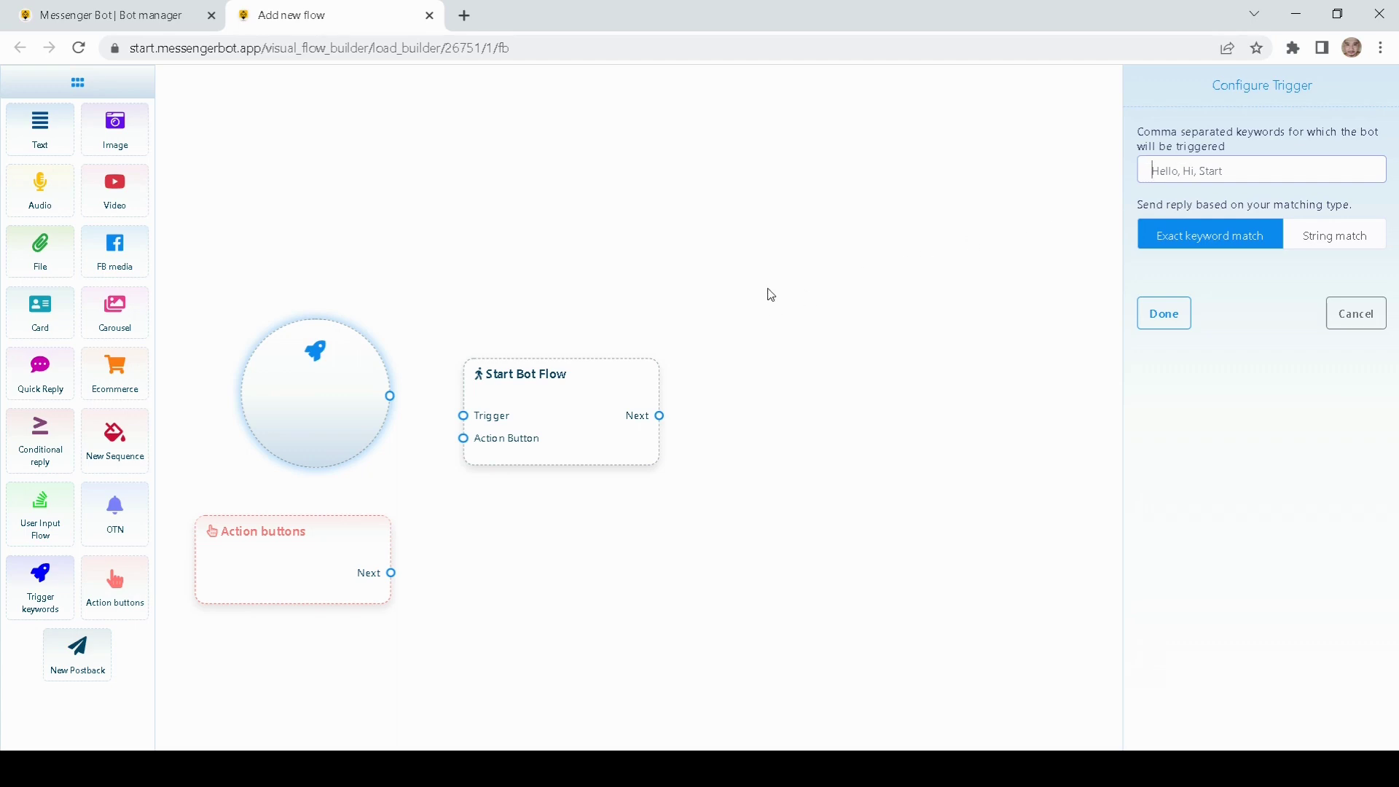
left_click(303, 579)
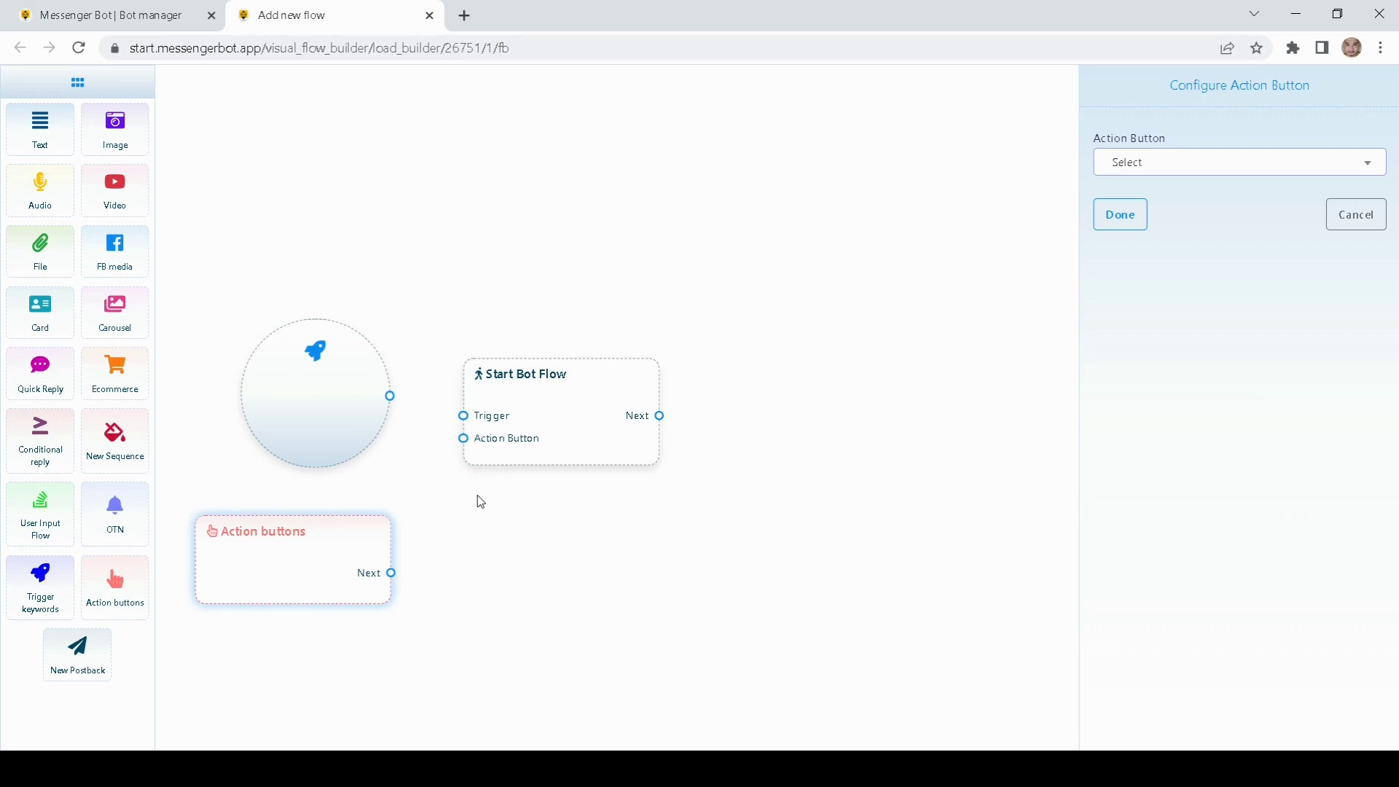
right_click(300, 559)
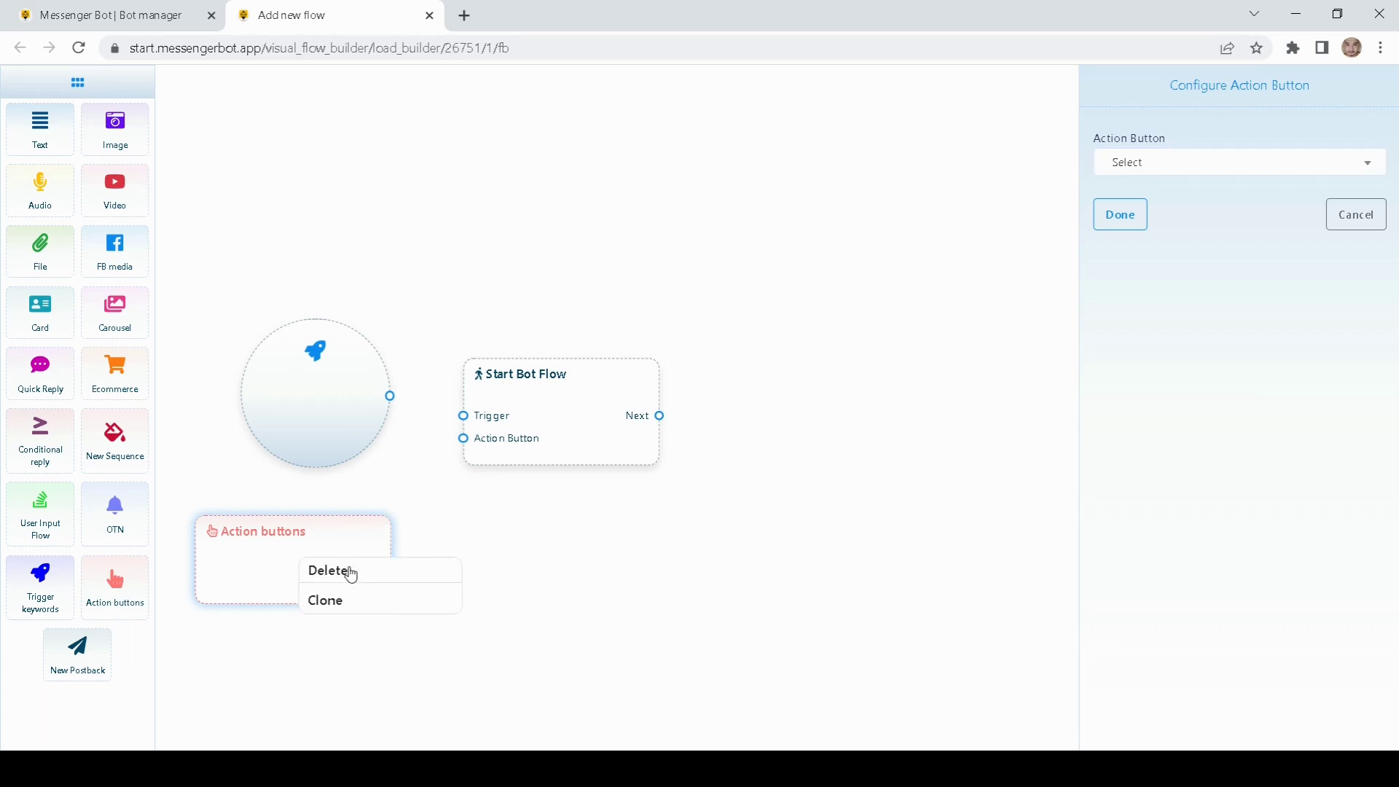
left_click(348, 571)
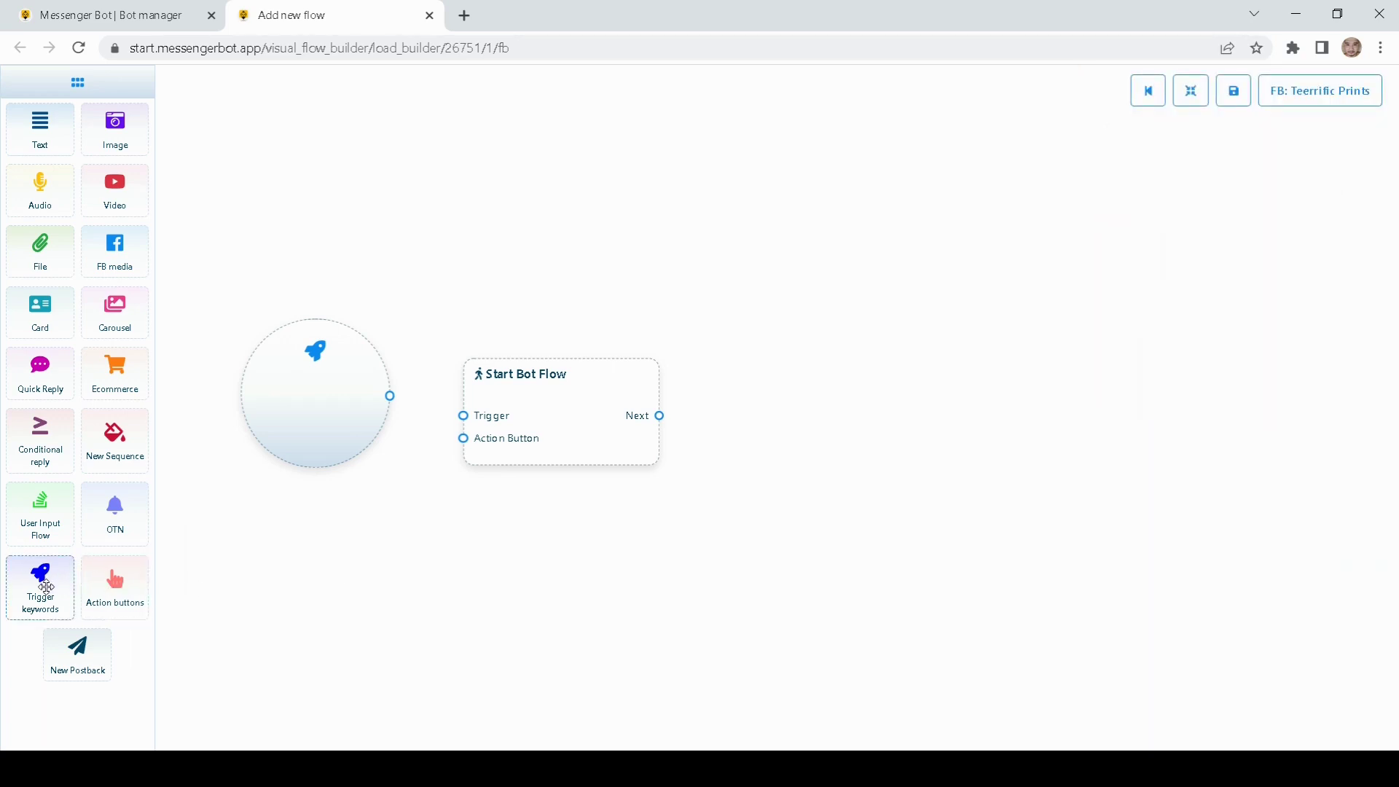
left_click_drag(318, 416, 314, 438)
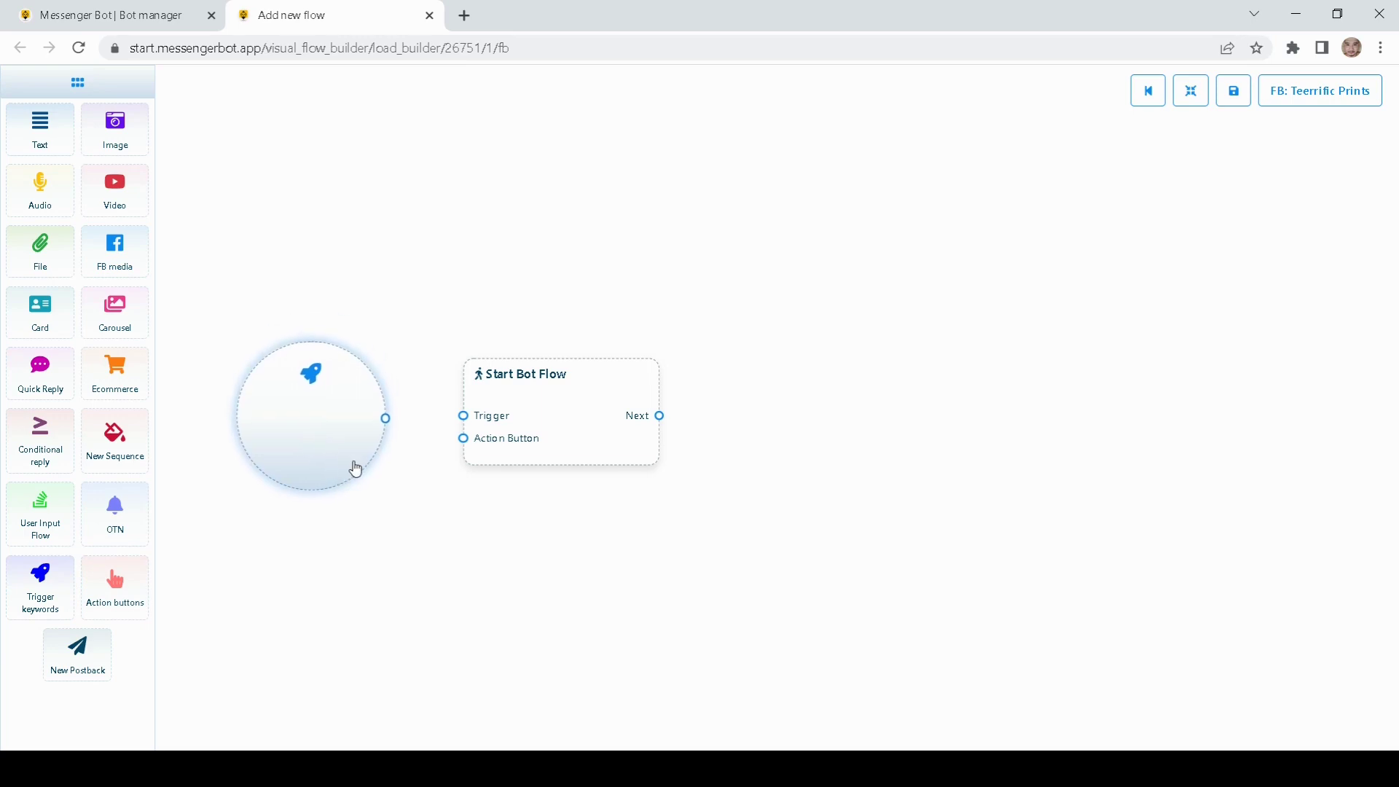
Step: Set the trigger's keyword to Hello with Exact keyword match
double_click(315, 430)
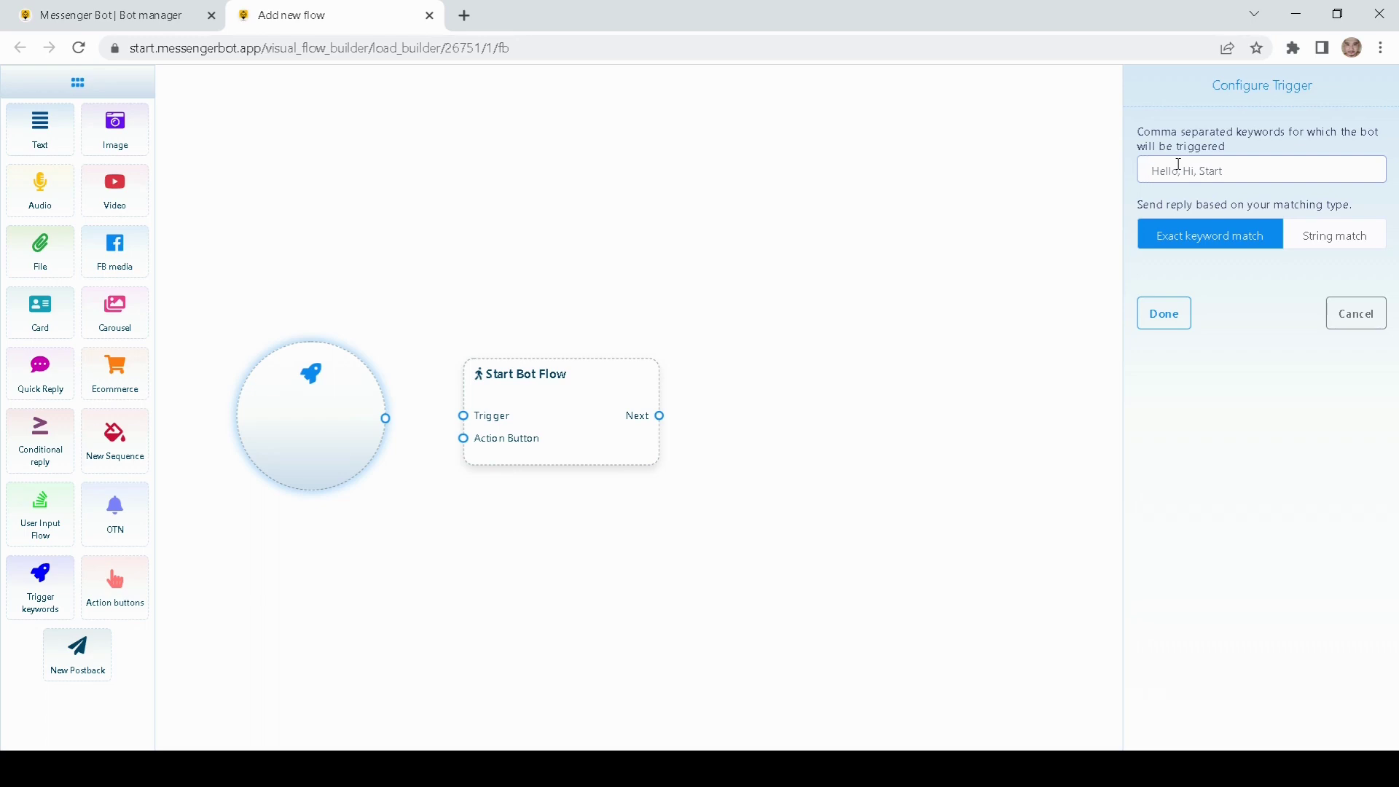
type("Hello")
left_click(1238, 273)
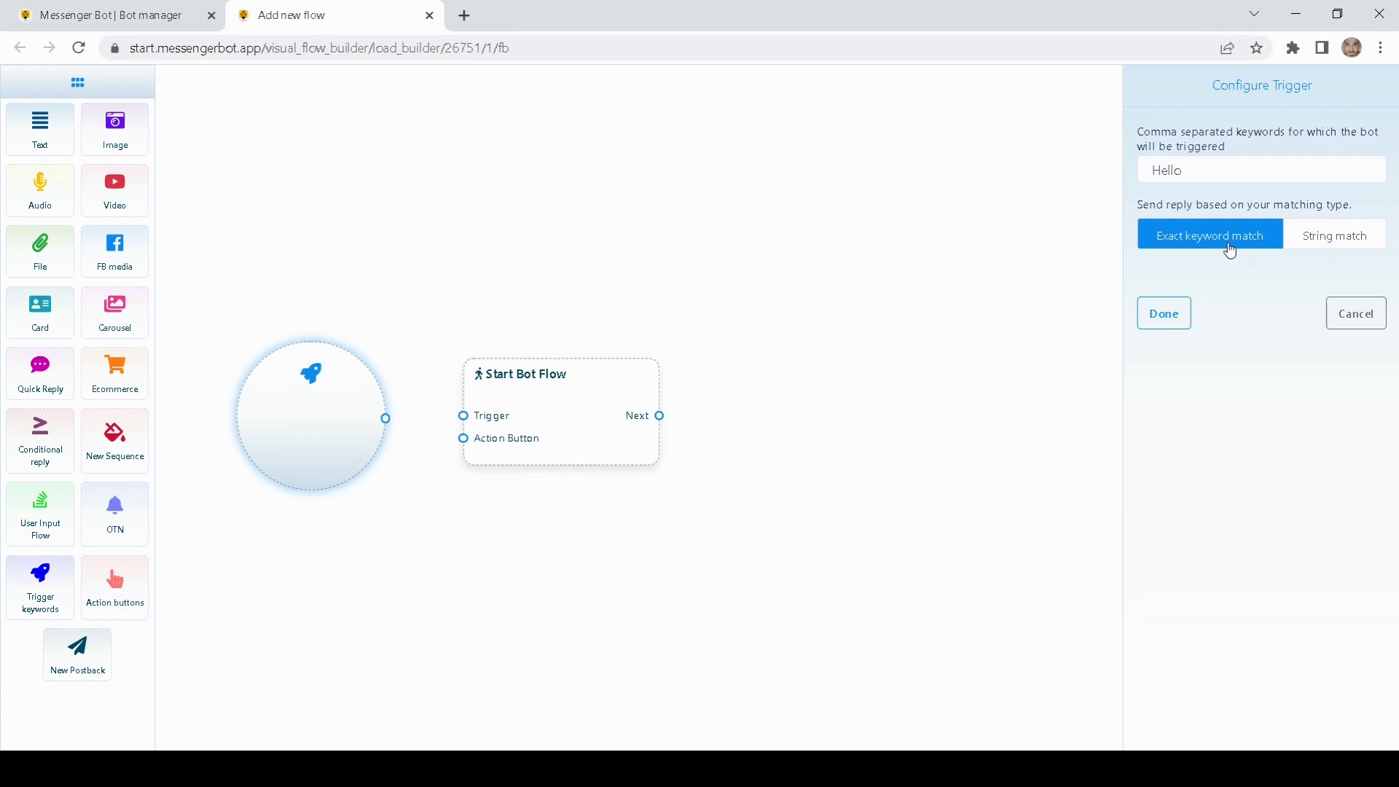
left_click_drag(1193, 172, 1100, 190)
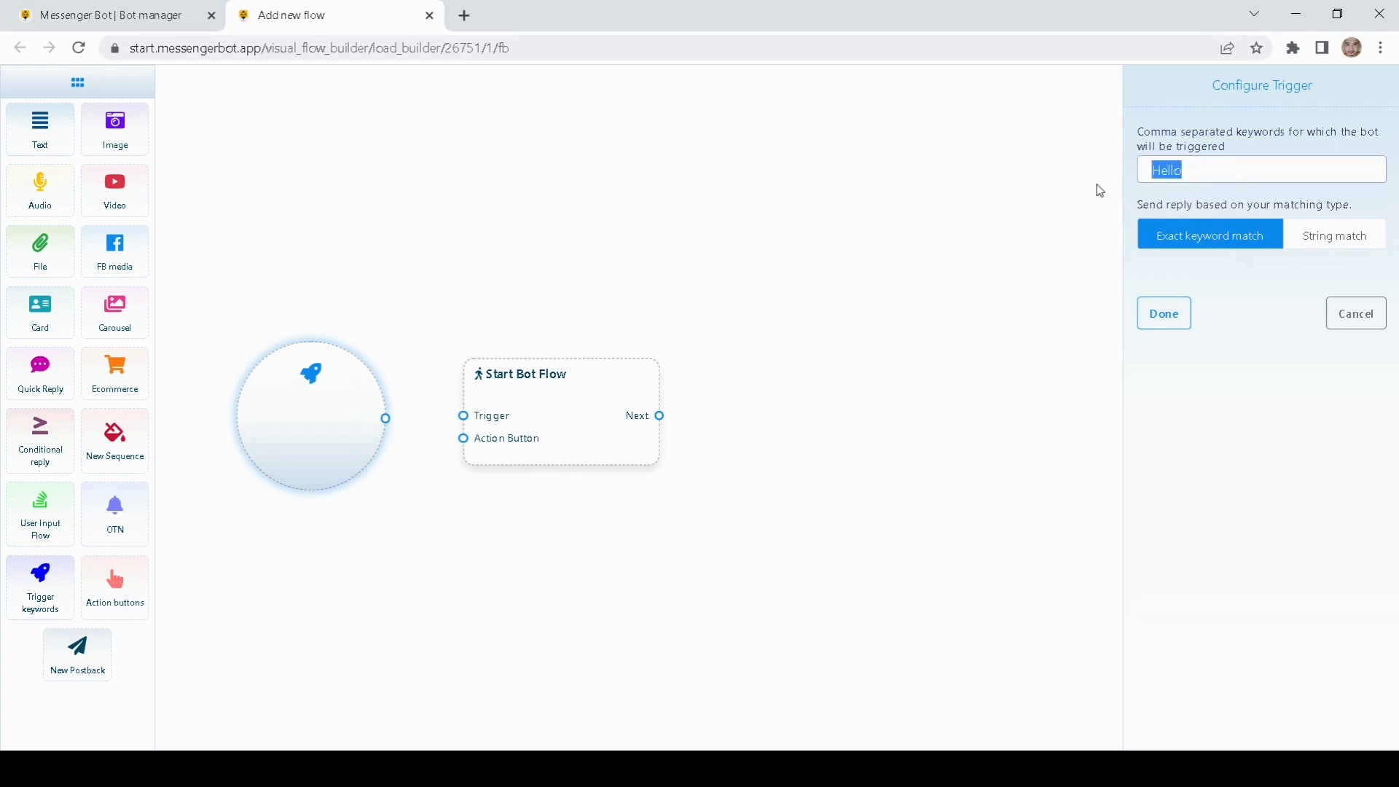
left_click(1206, 173)
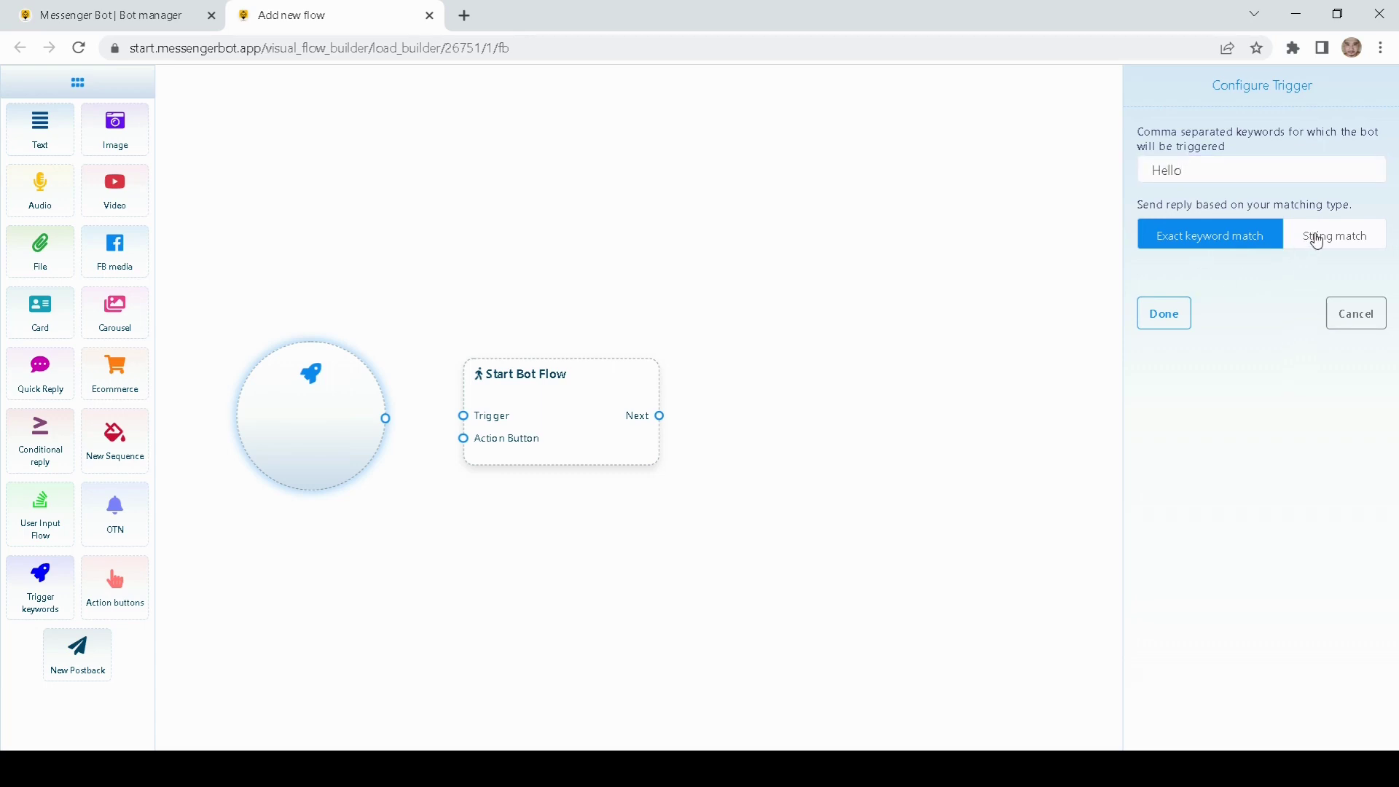
left_click(1298, 248)
left_click(1202, 176)
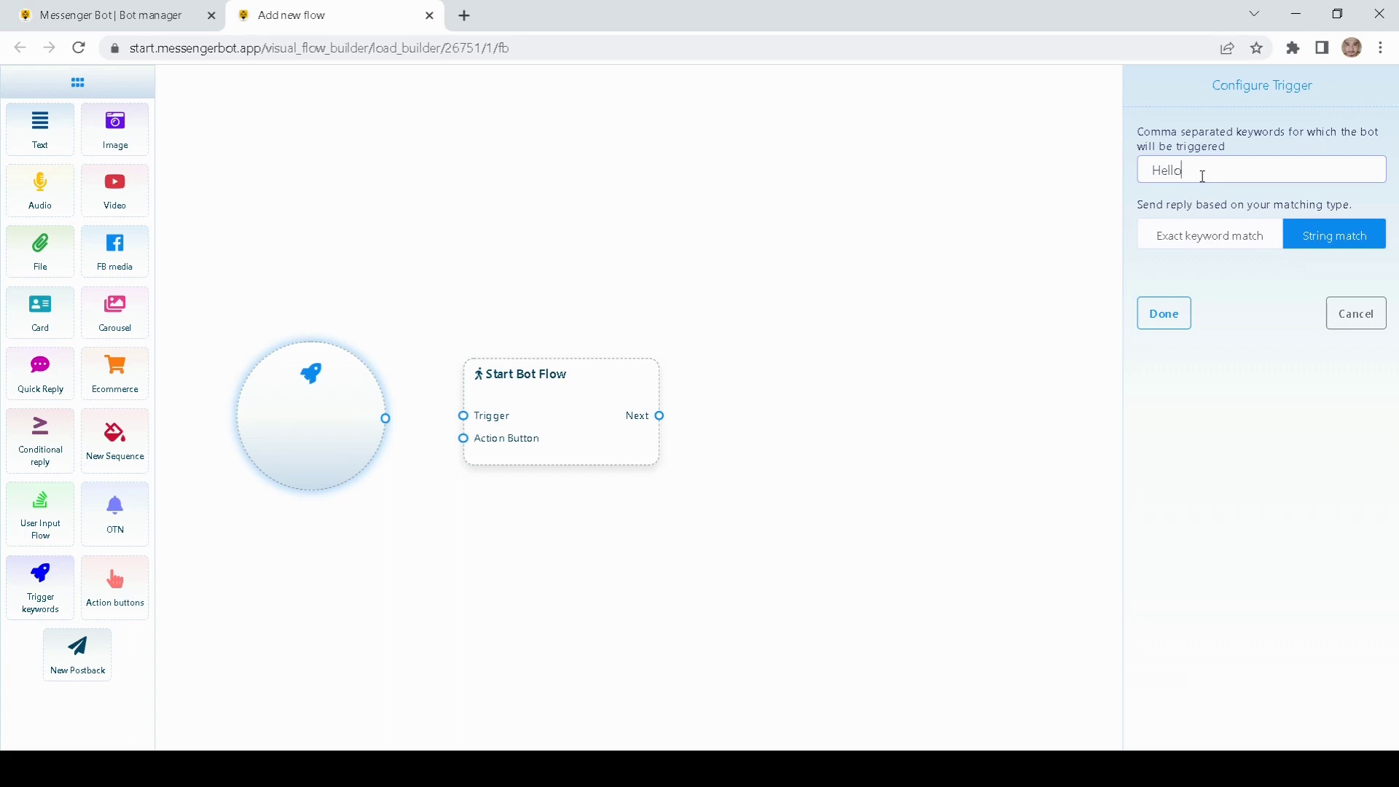
left_click_drag(1201, 173, 1151, 171)
left_click(1189, 252)
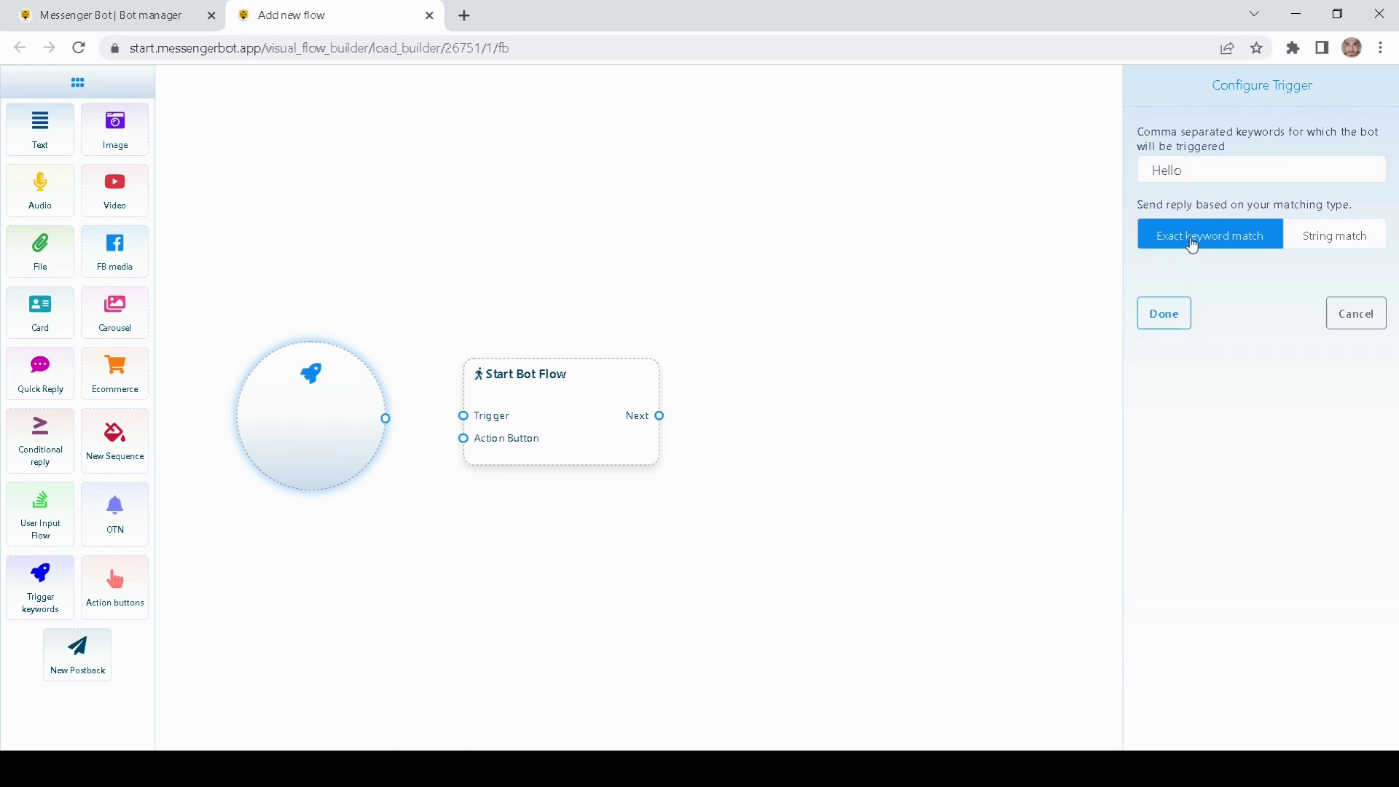
left_click(1169, 322)
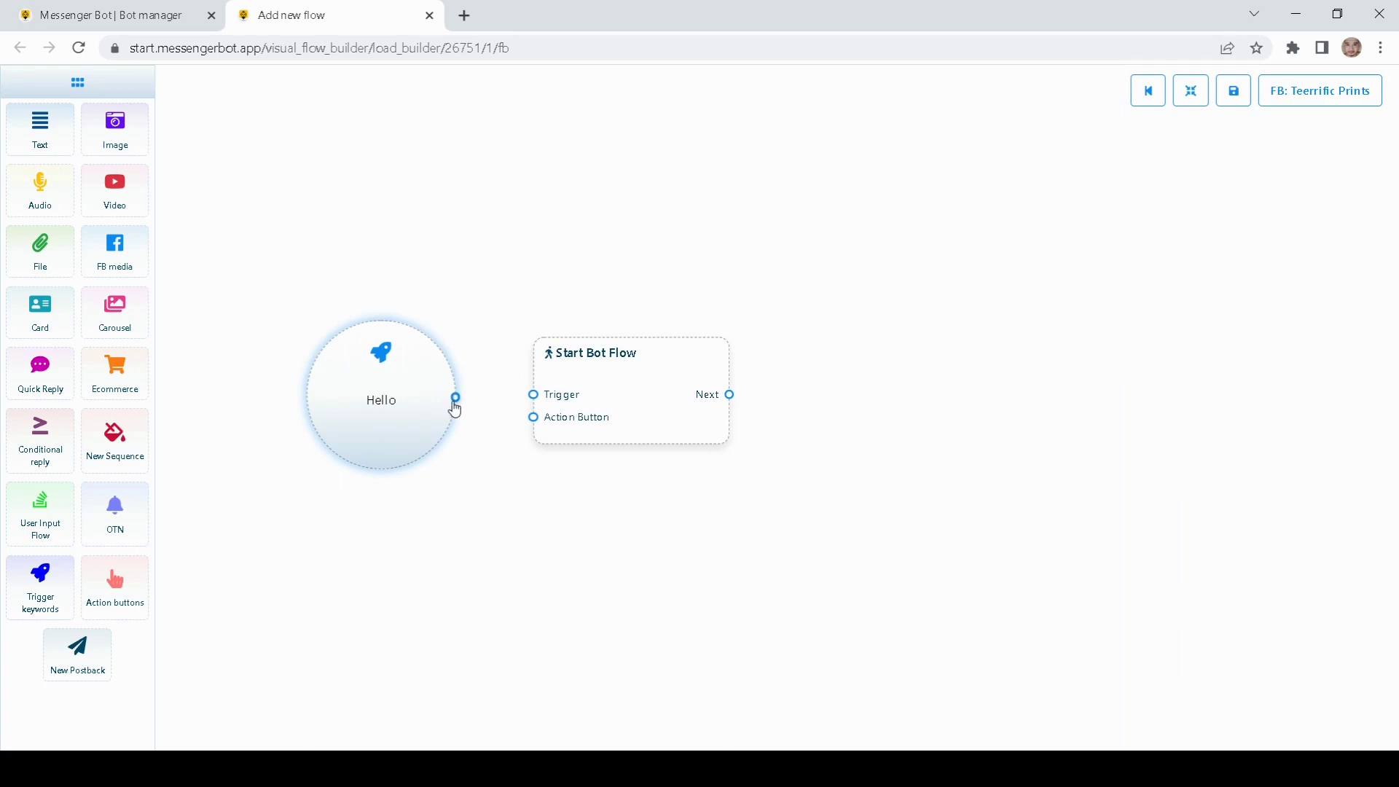
Step: Connect the Hello trigger node to the Trigger input of Start Bot Flow
left_click_drag(456, 399, 540, 405)
left_click(662, 431)
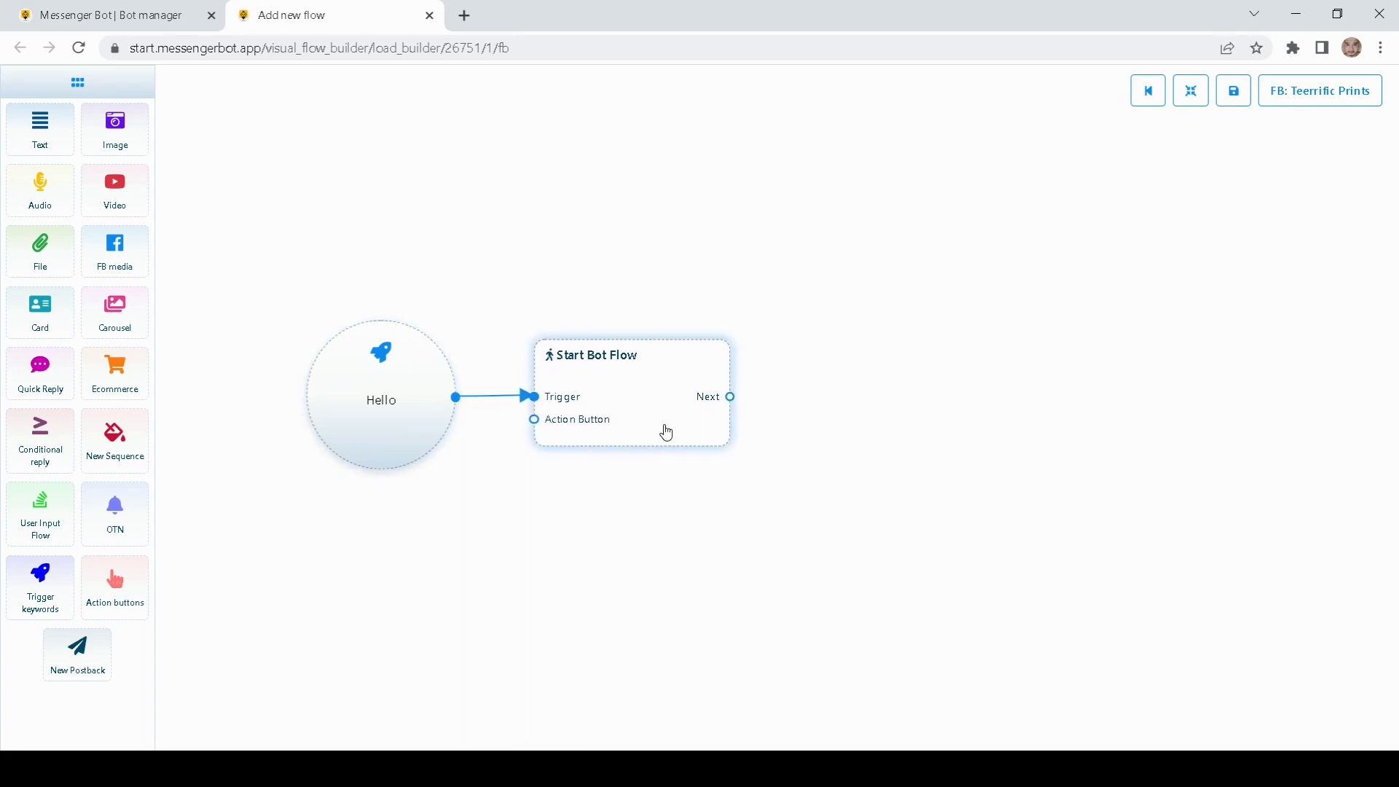
left_click_drag(789, 252, 763, 246)
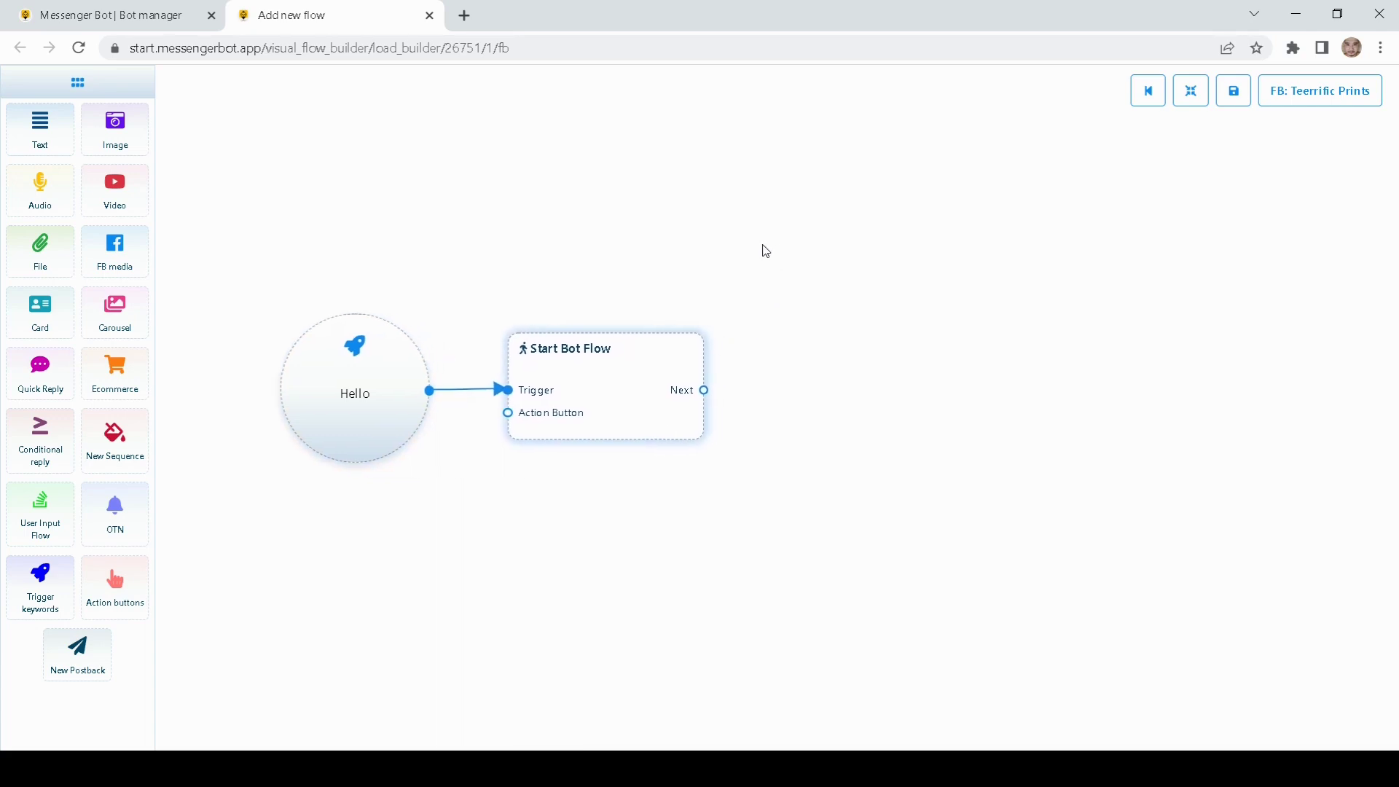
double_click(607, 390)
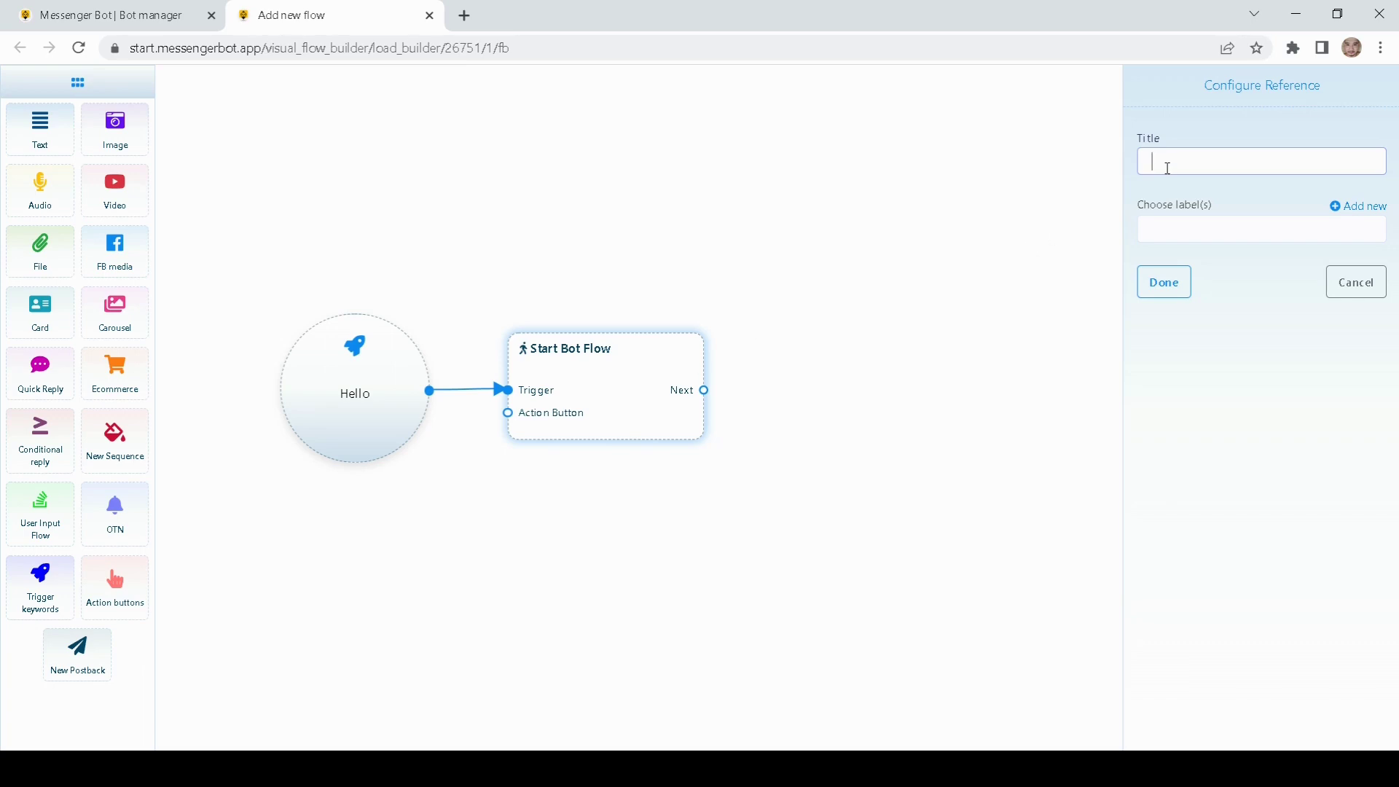
Step: Title the Start Bot Flow reference 'User input flow demo' and tidy the node layout
type("User input flow demo")
left_click(1175, 290)
left_click_drag(956, 328, 818, 312)
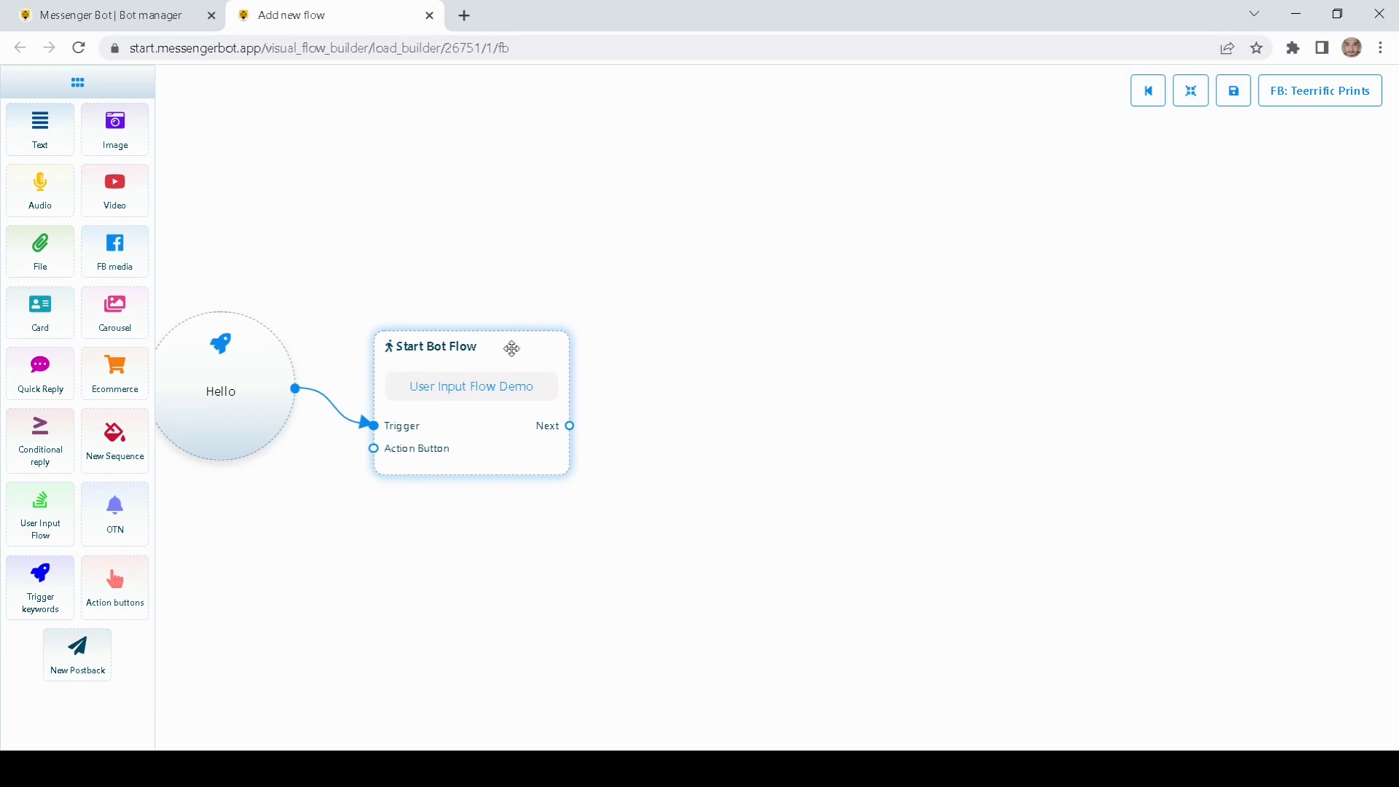
left_click_drag(513, 347, 513, 313)
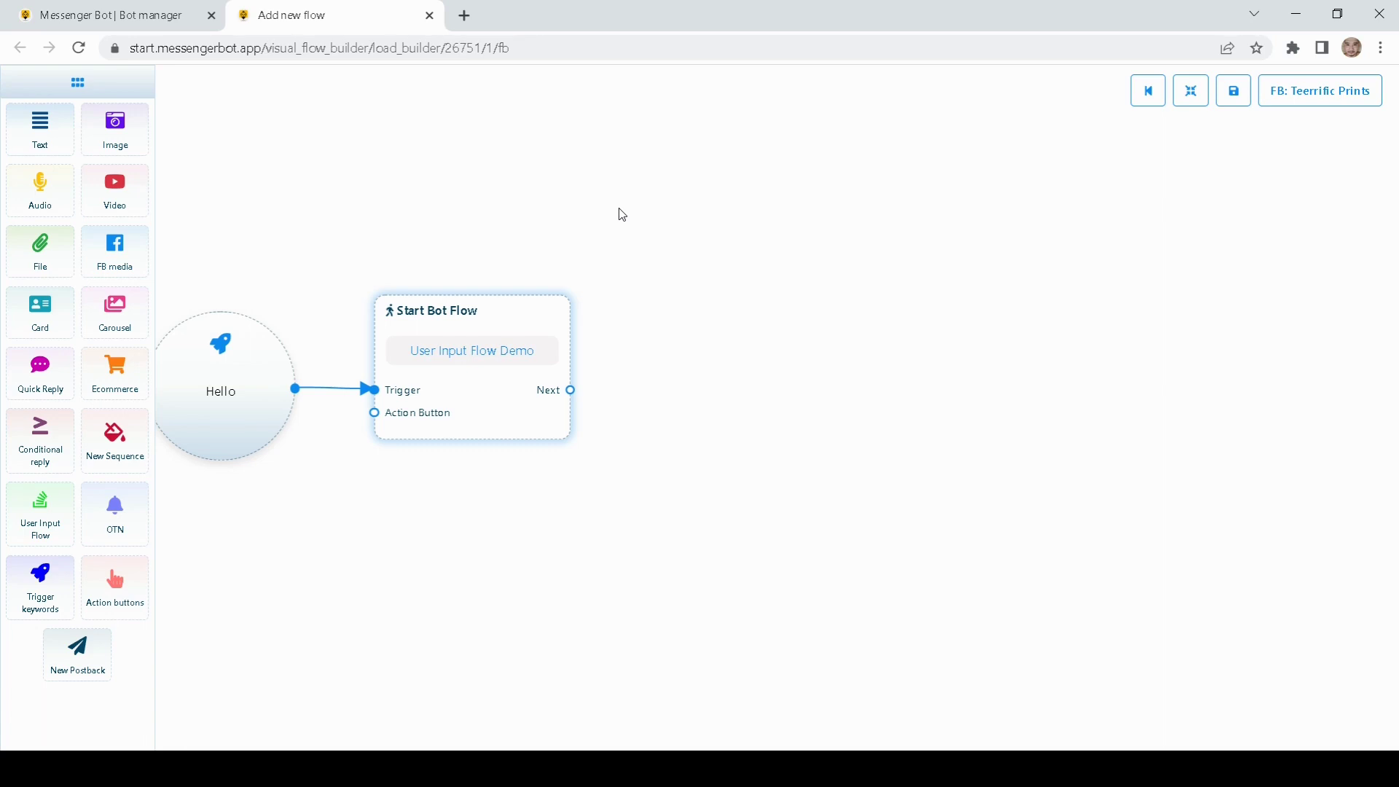
left_click_drag(646, 272, 618, 269)
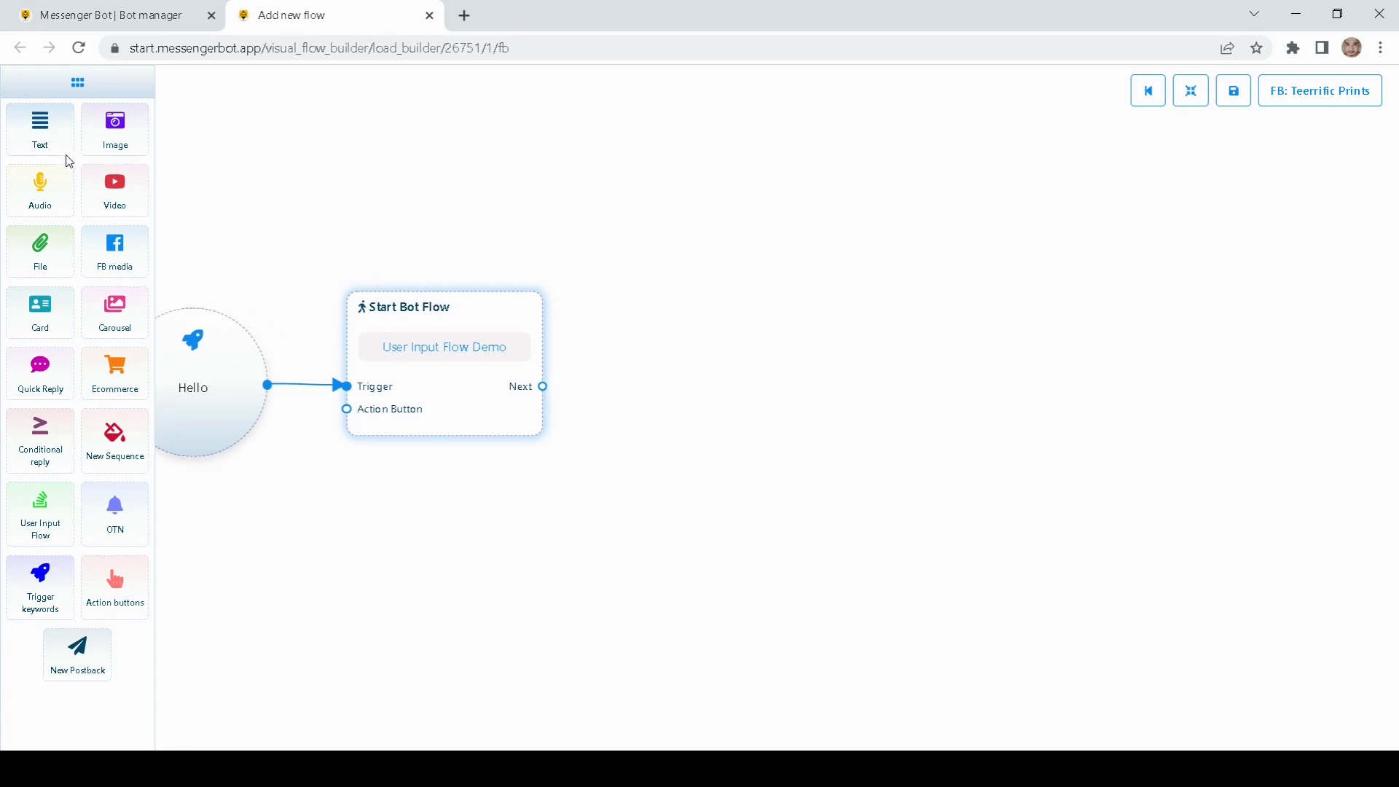
Step: Add a Text block and connect Start Bot Flow's Next output to its Reply
left_click_drag(51, 138, 725, 310)
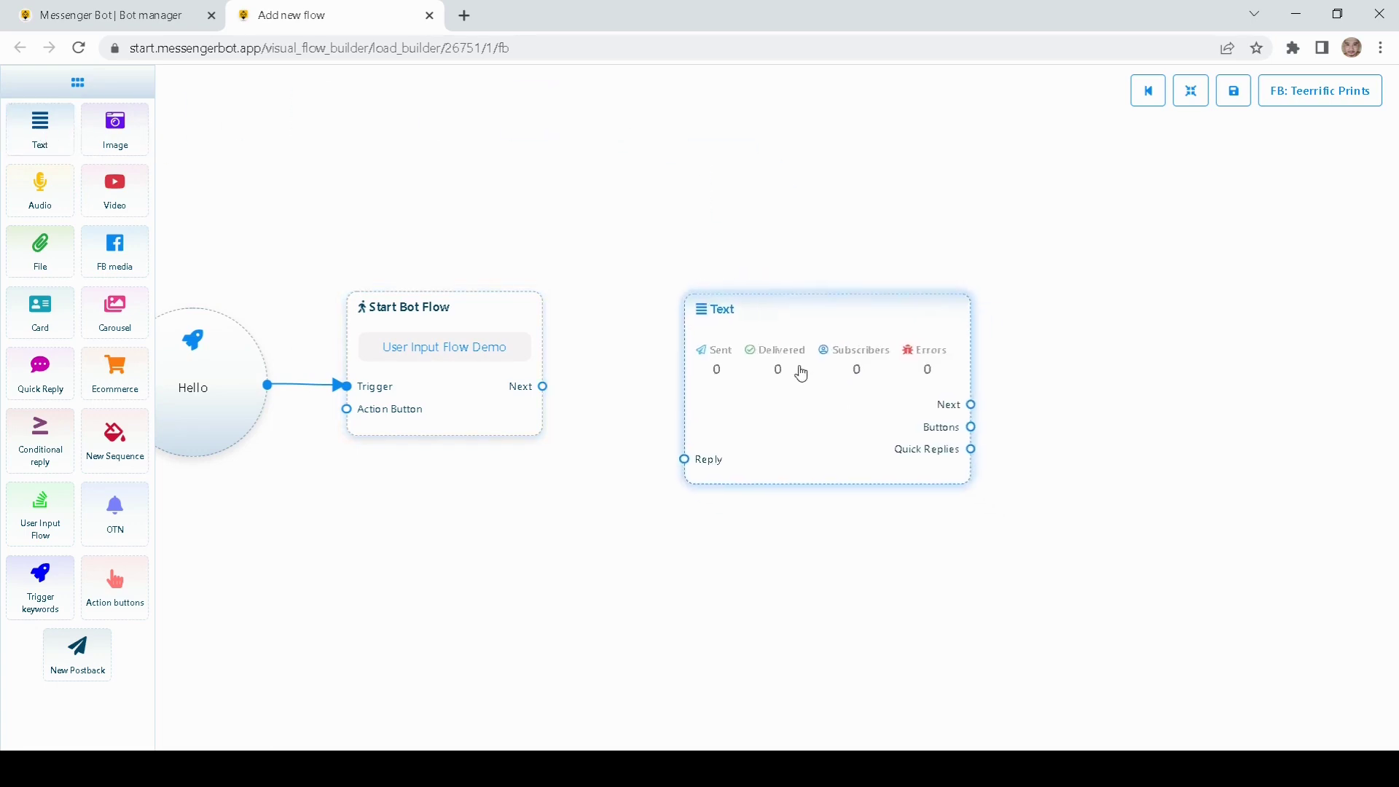
left_click_drag(801, 373, 790, 306)
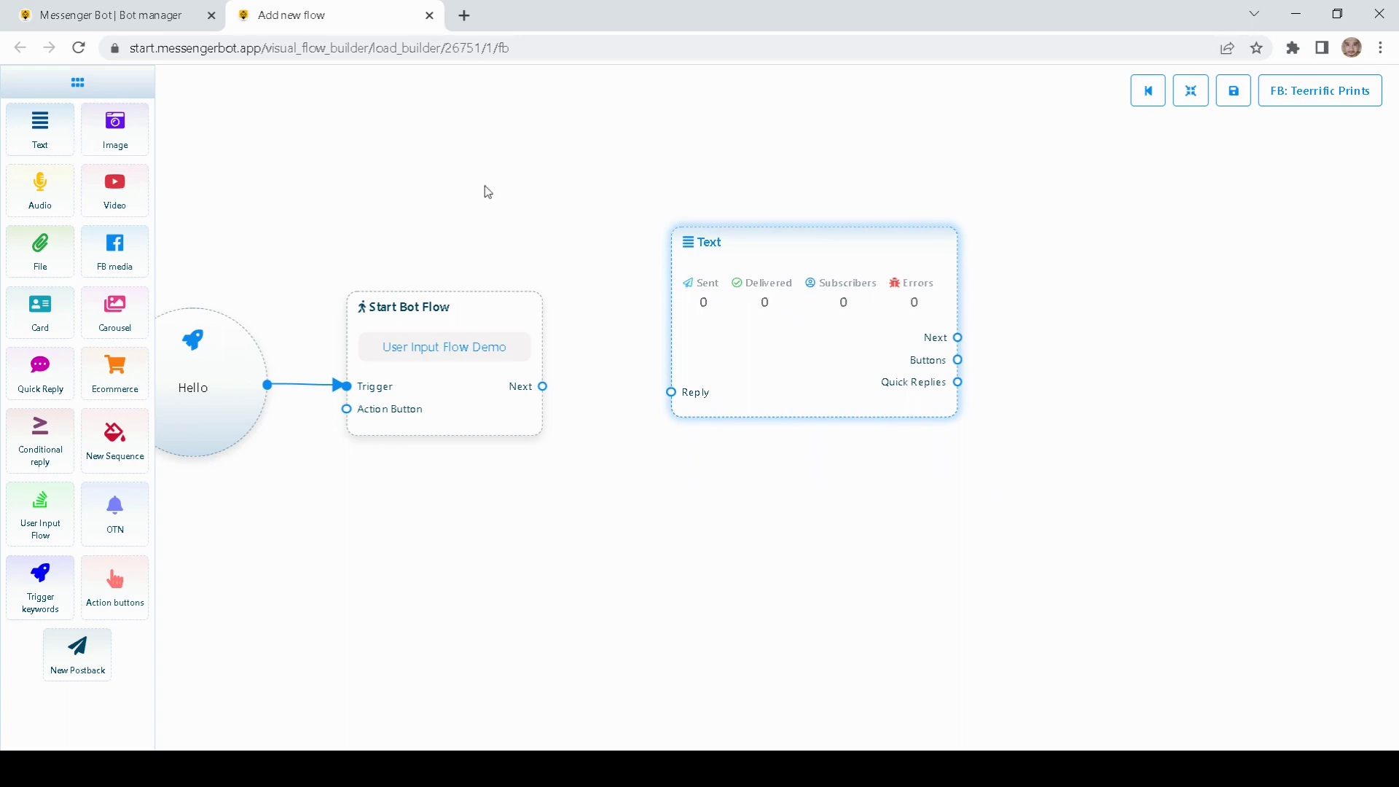
left_click_drag(805, 343, 782, 354)
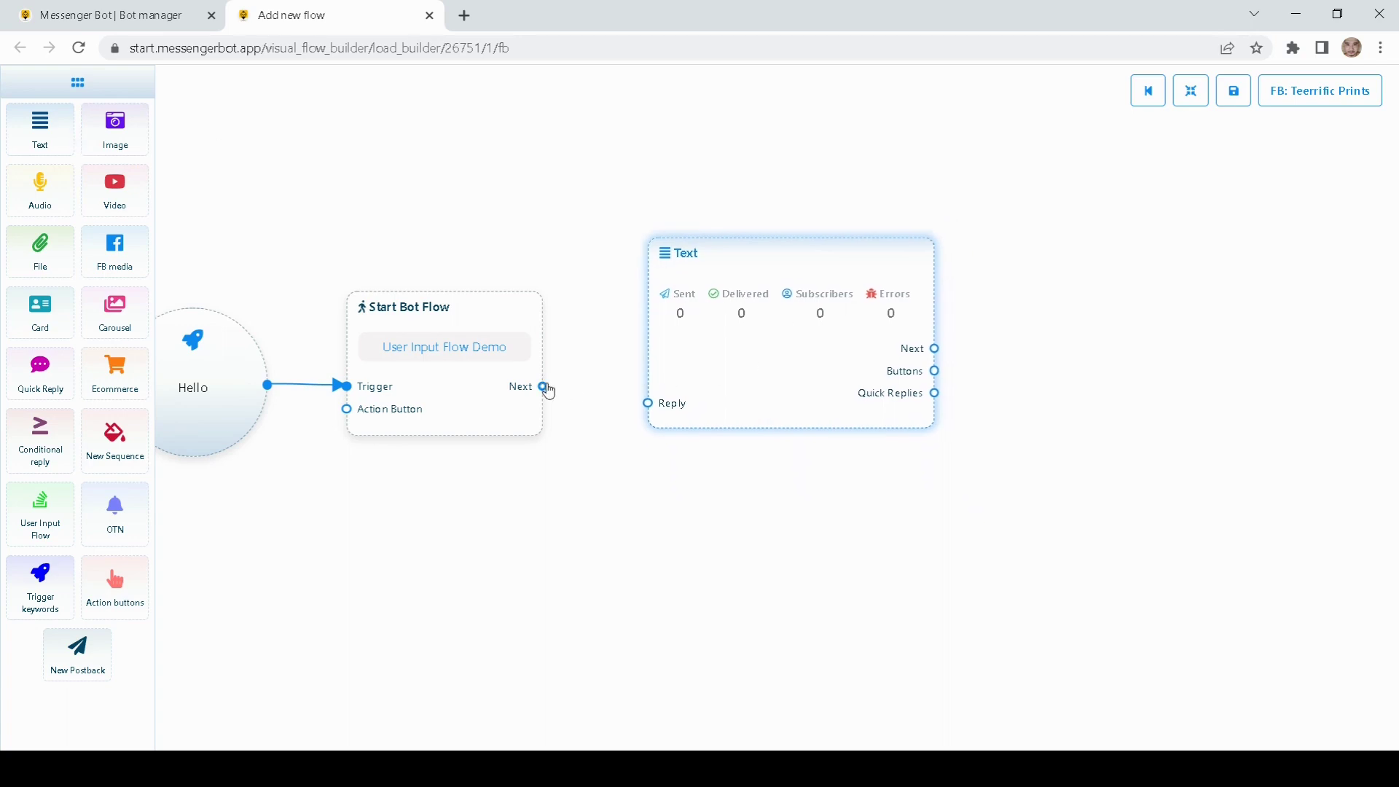
left_click_drag(543, 387, 648, 402)
left_click_drag(732, 398, 723, 386)
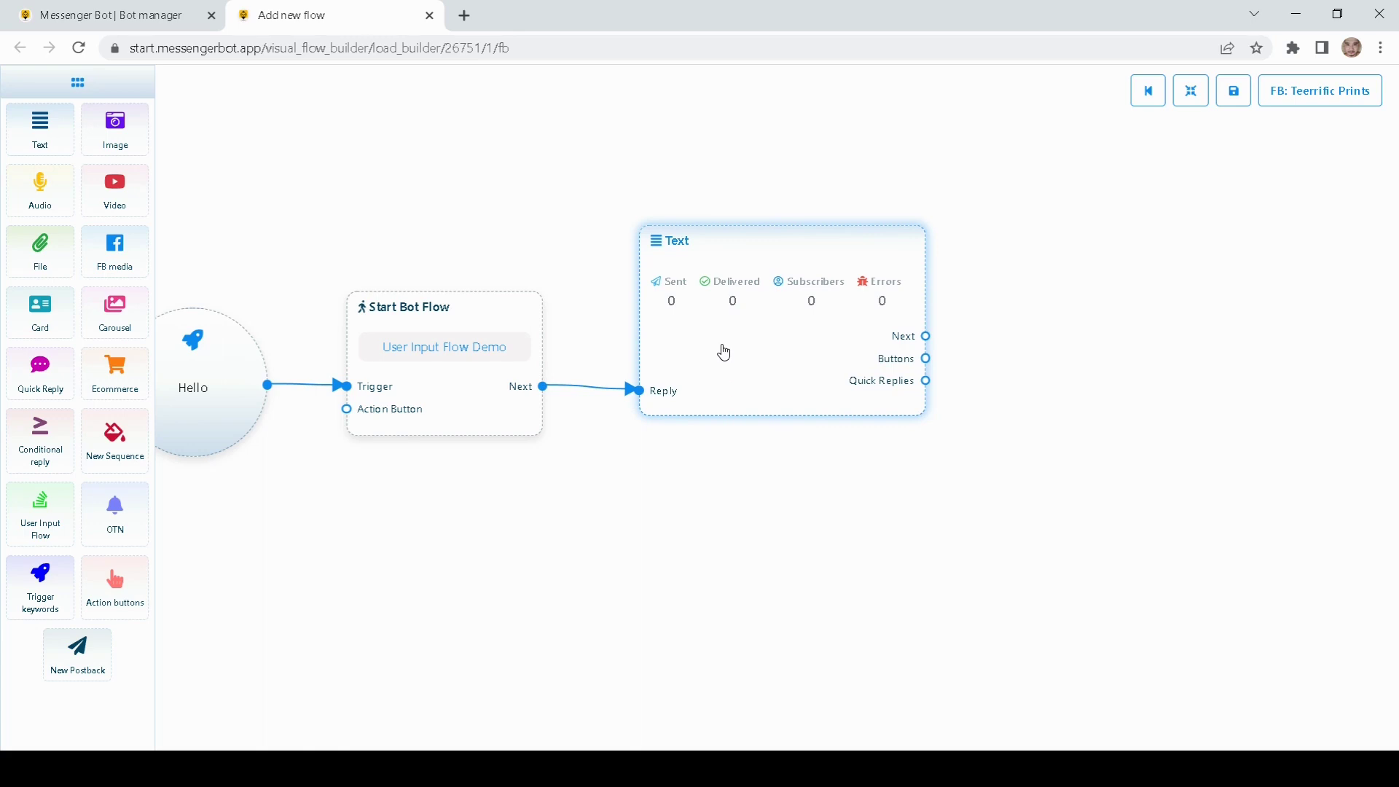
Step: Set the Text block's reply to 'THank you for visiting our shop.'
double_click(723, 352)
left_click(1159, 220)
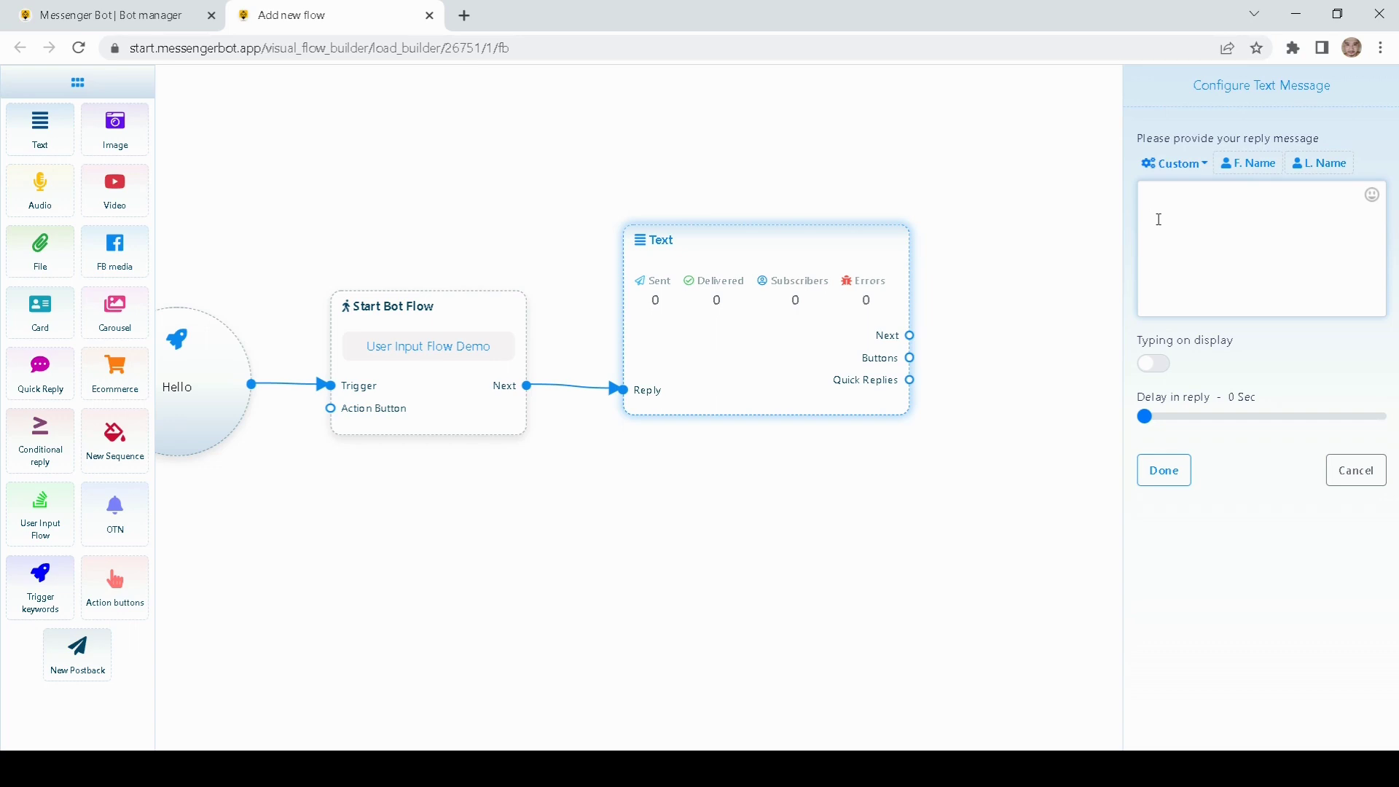
type("THank you for visitng")
key("BackSpace")
key("BackSpace")
key("BackSpace")
key("BackSpace")
type("iting our shope, please")
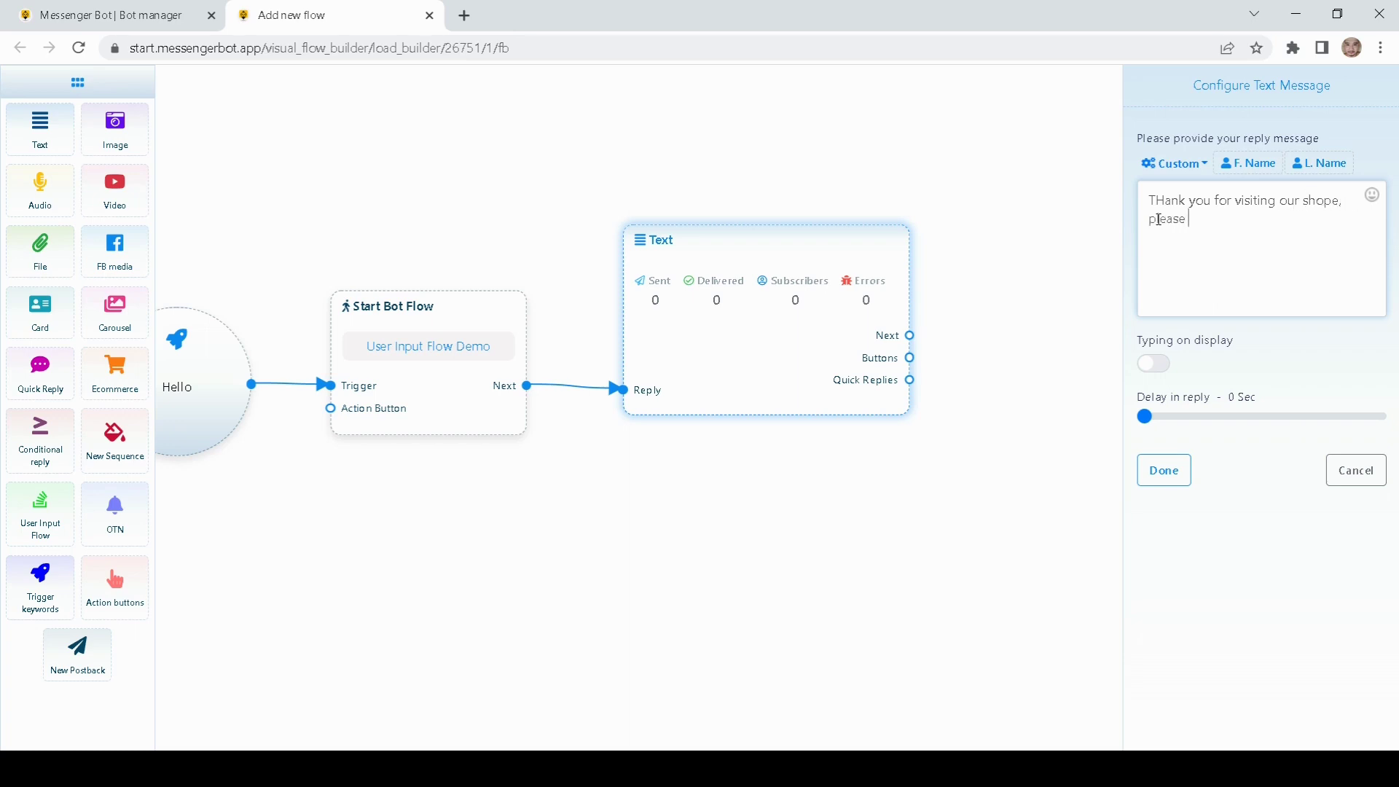
key("BackSpace")
key("BackSpace")
key("BackSpace")
key("BackSpace")
key("BackSpace")
key("BackSpace")
key("BackSpace")
key("BackSpace")
key("BackSpace")
left_click(1163, 478)
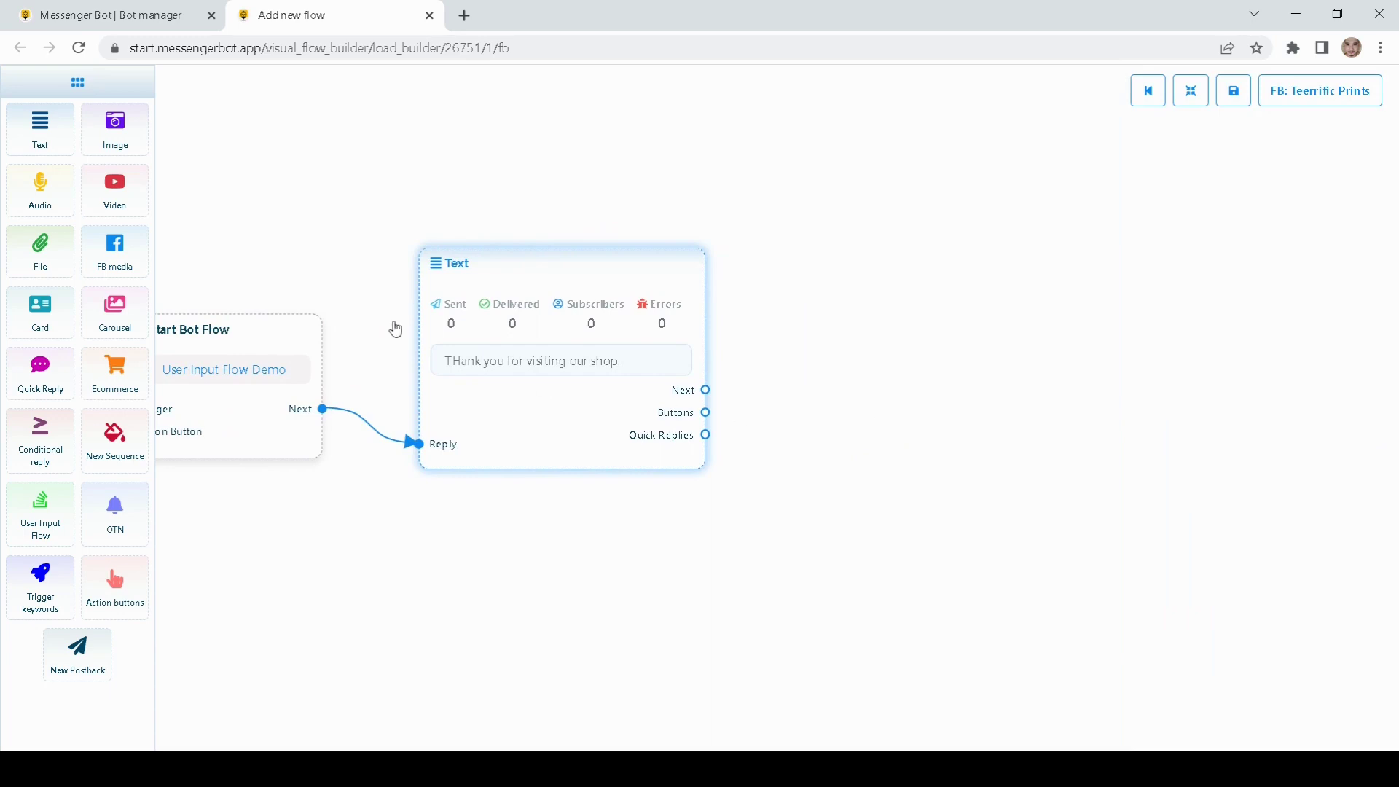
Step: Add a second Text block linked after the thank-you message
left_click_drag(42, 120, 874, 280)
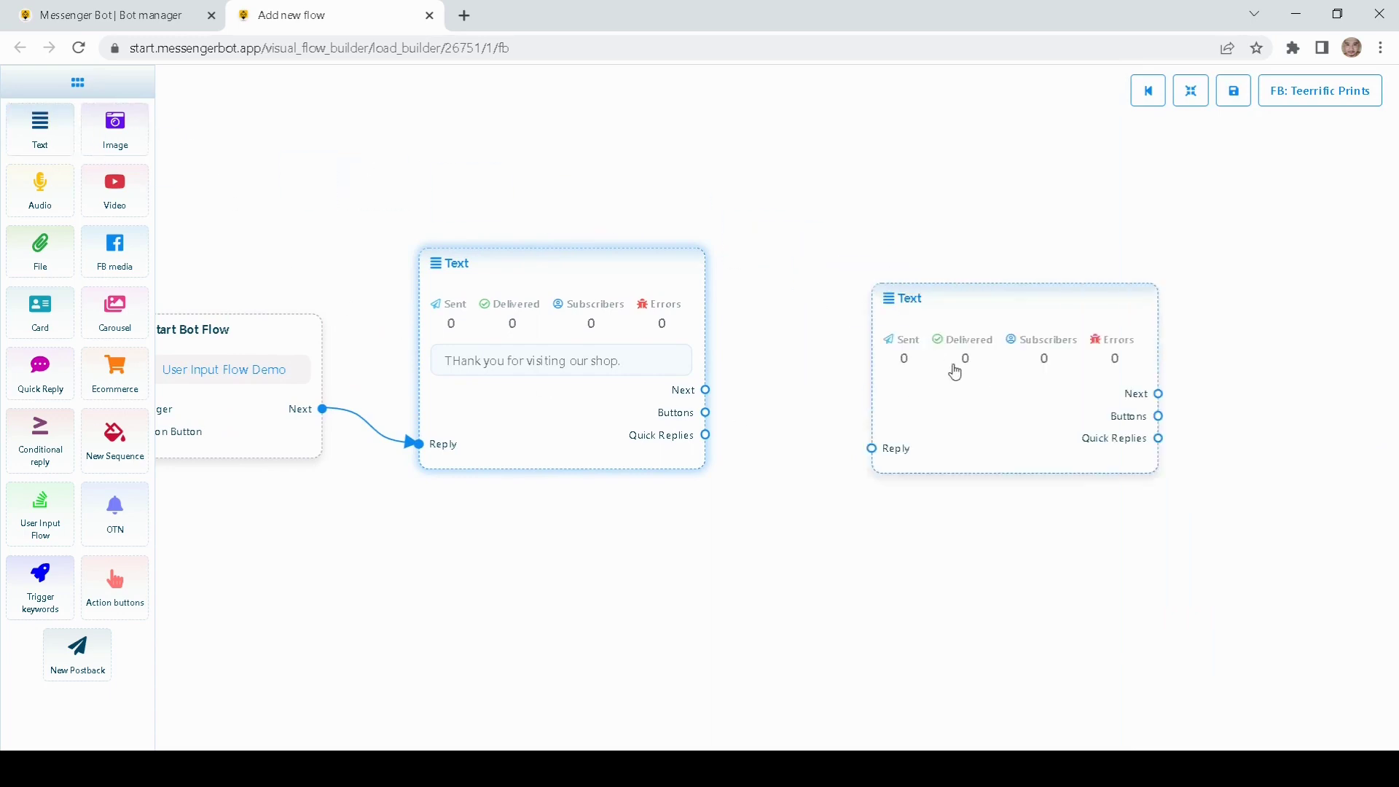
left_click_drag(953, 369, 887, 344)
left_click_drag(707, 391, 804, 416)
Step: Set its reply to 'Please feel free to browse our shop' followed by a winking emoji
double_click(898, 392)
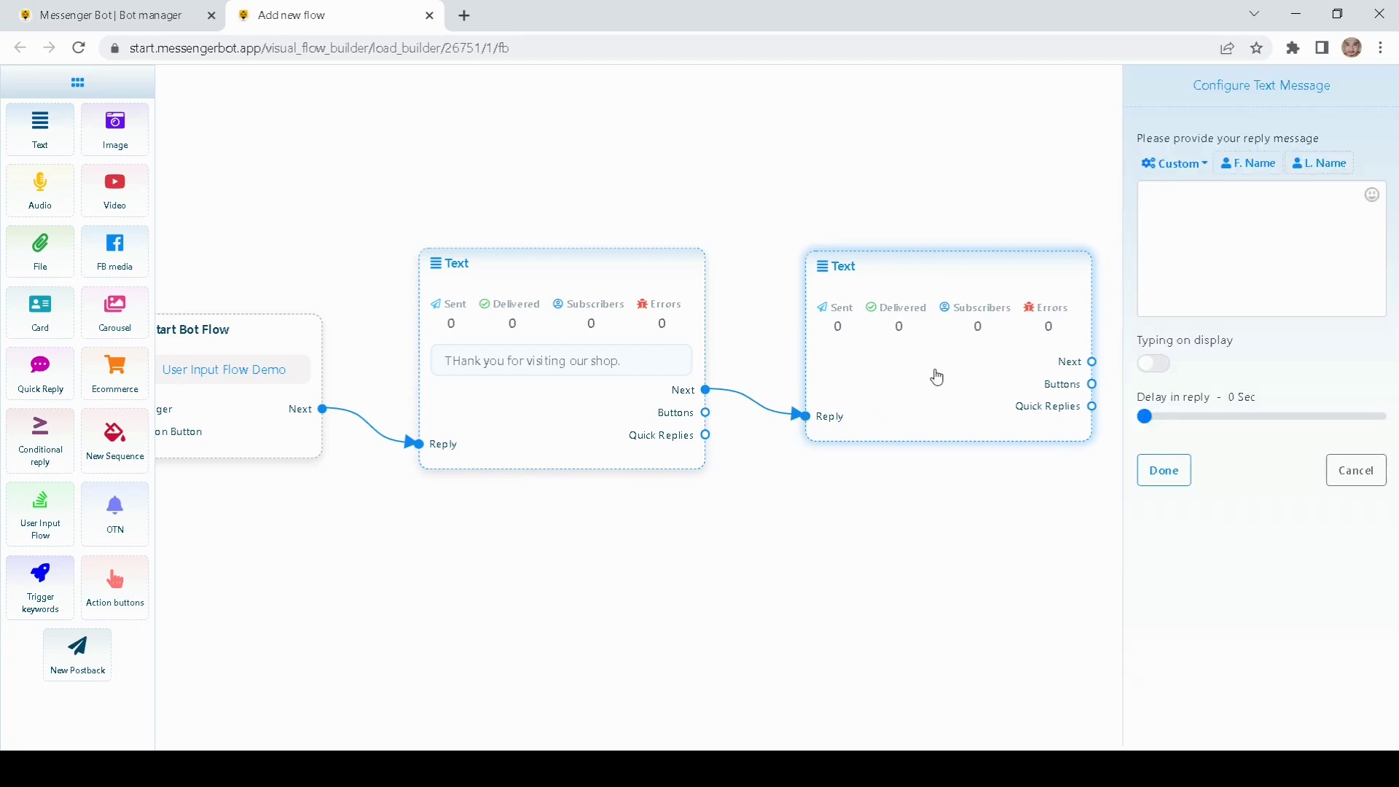
left_click(1211, 215)
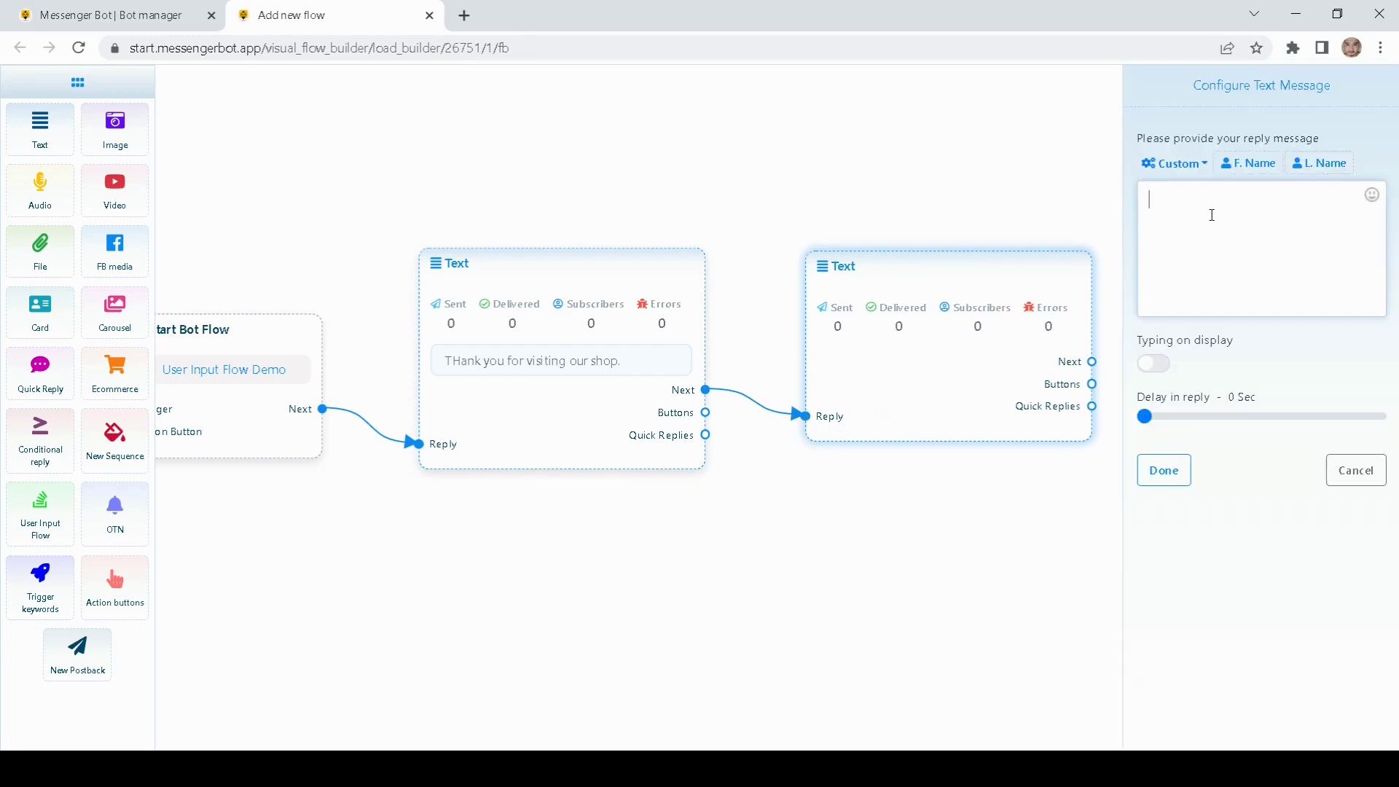
type("Please feel free to bros")
type("se our shop")
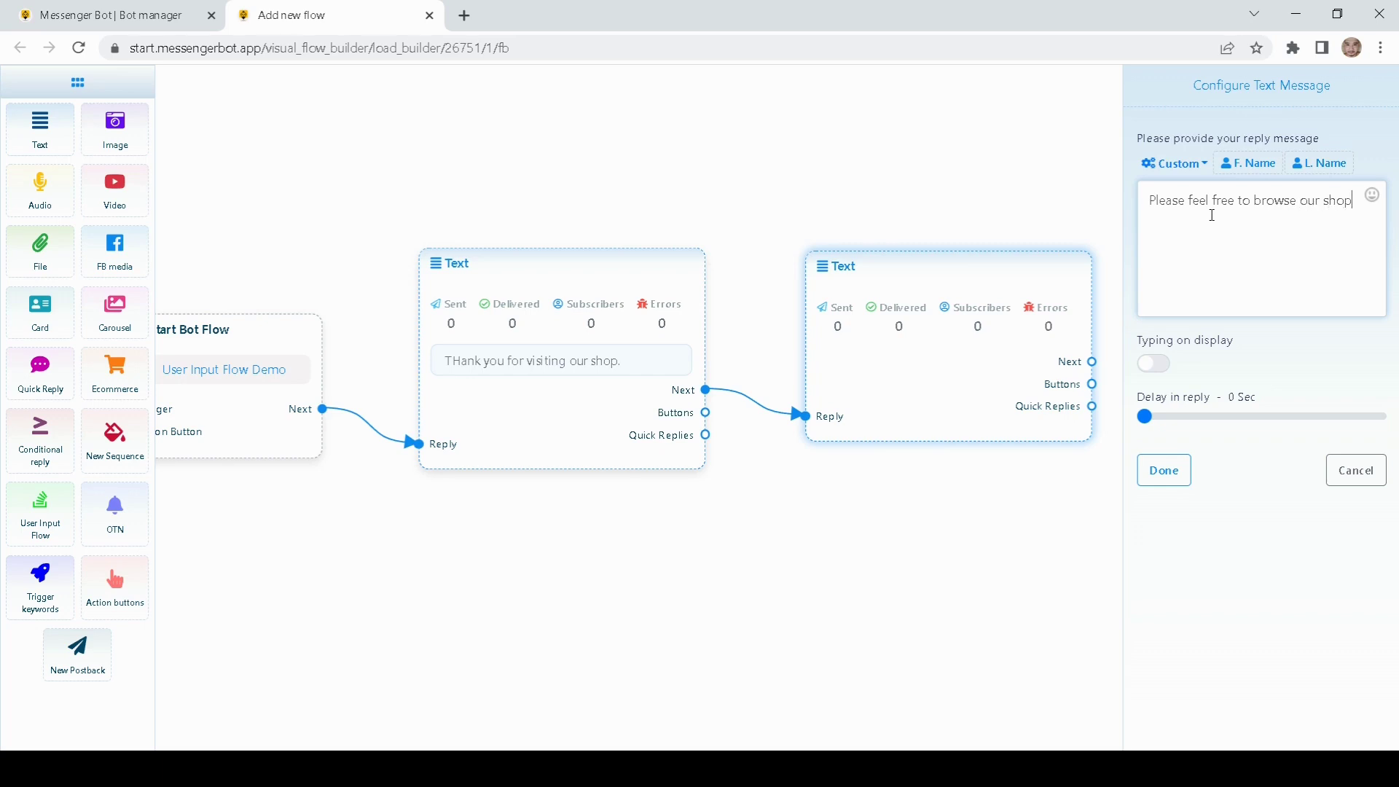
left_click(1372, 195)
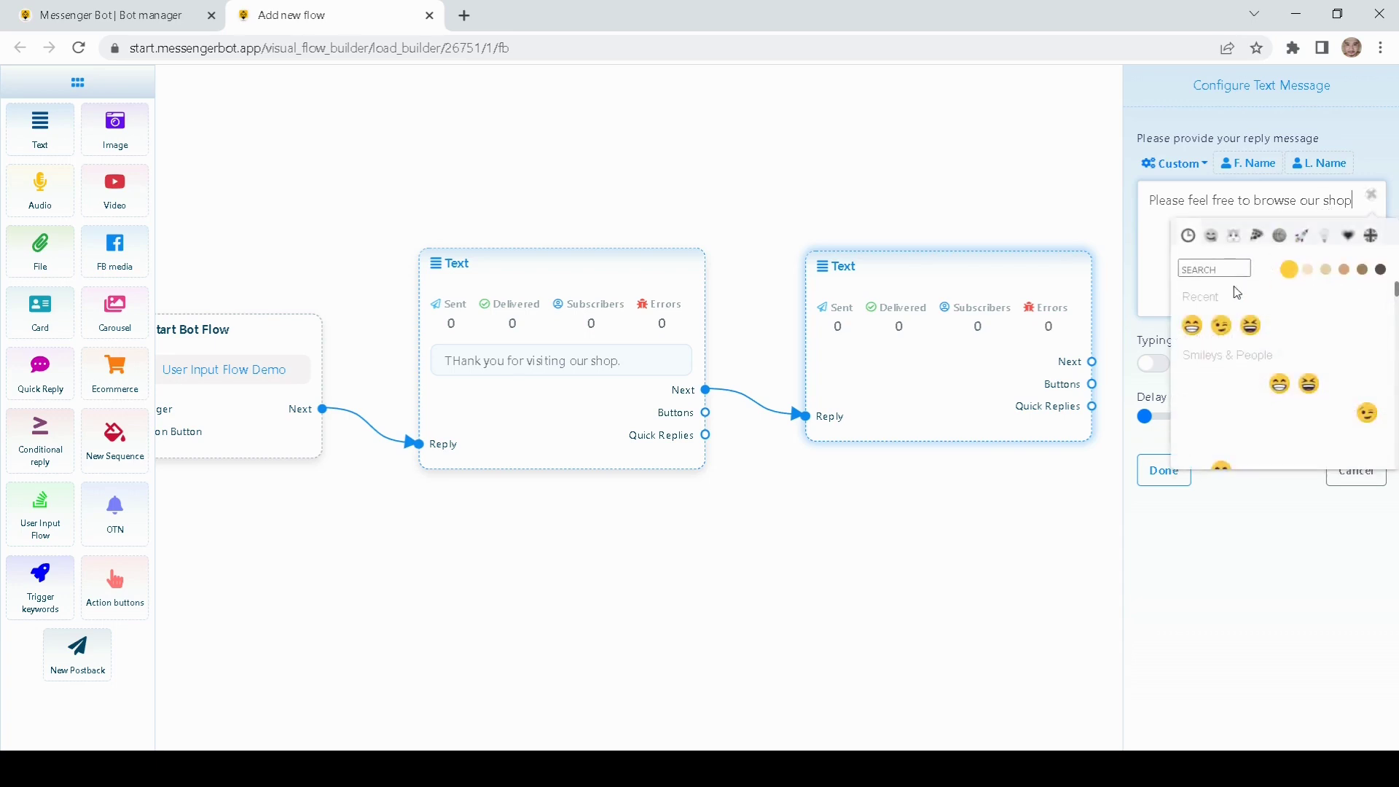
left_click(1221, 326)
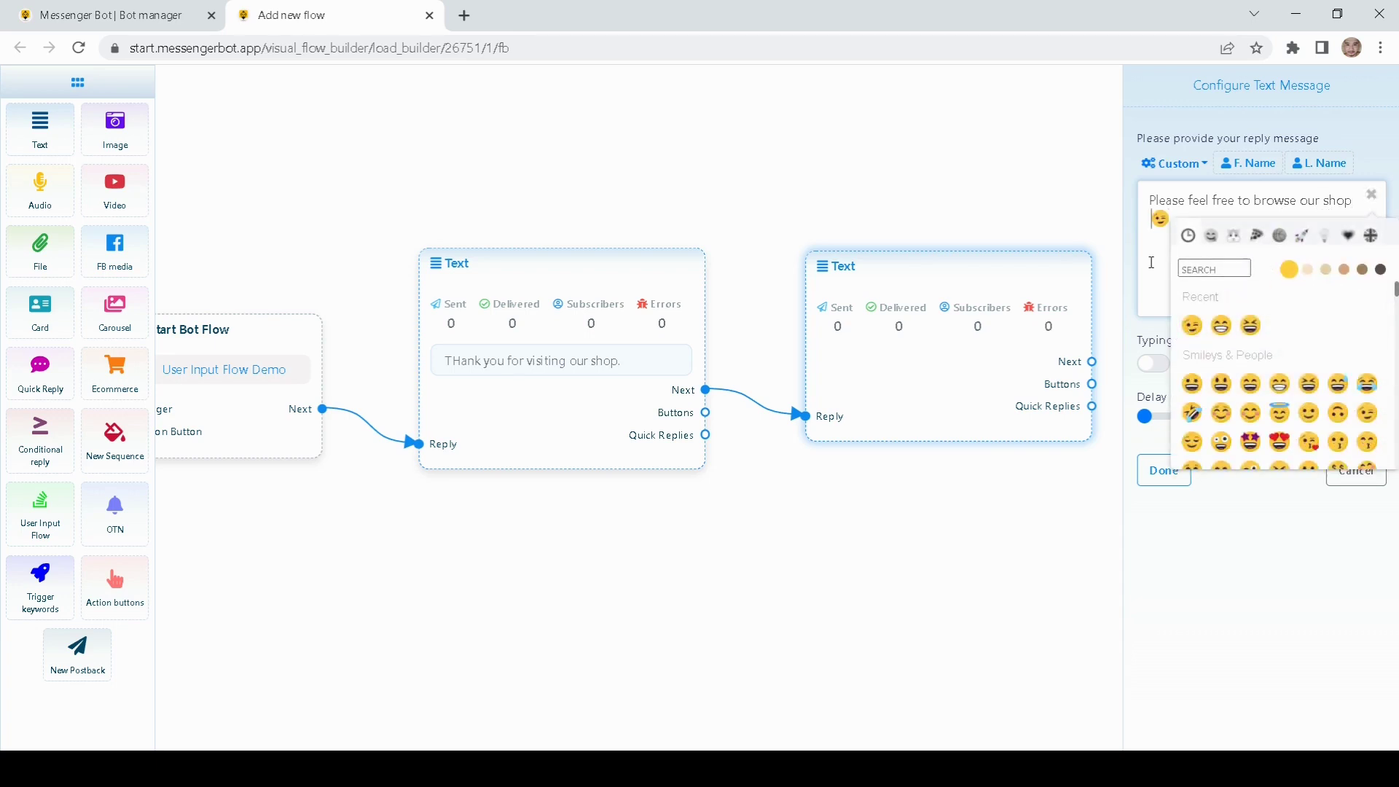
left_click(1157, 473)
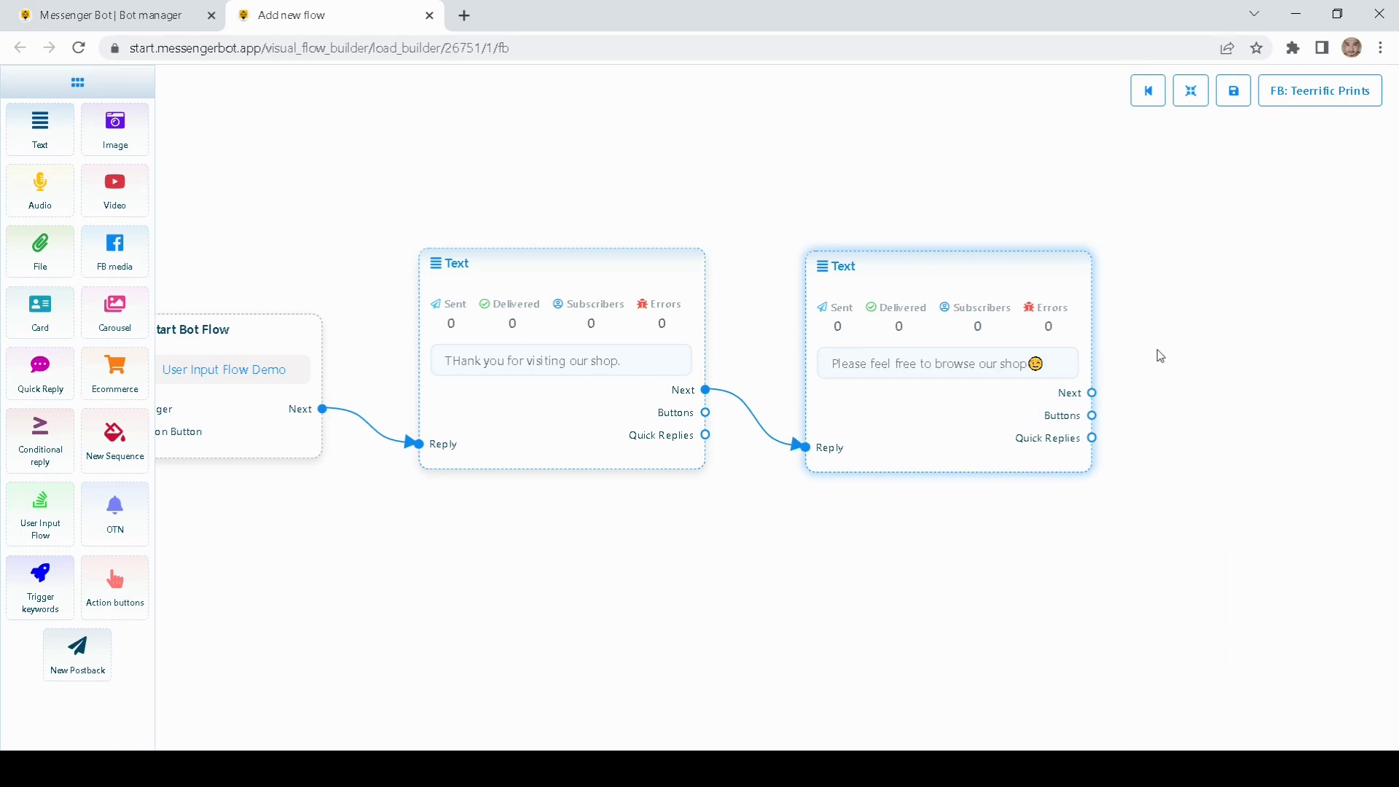
left_click_drag(1156, 353, 974, 385)
Step: Add a button off the browse-our-shop message and label it 'Browse Items'
mouse_move(758, 303)
left_mouse_down()
mouse_move(757, 271)
mouse_move(753, 295)
left_mouse_up()
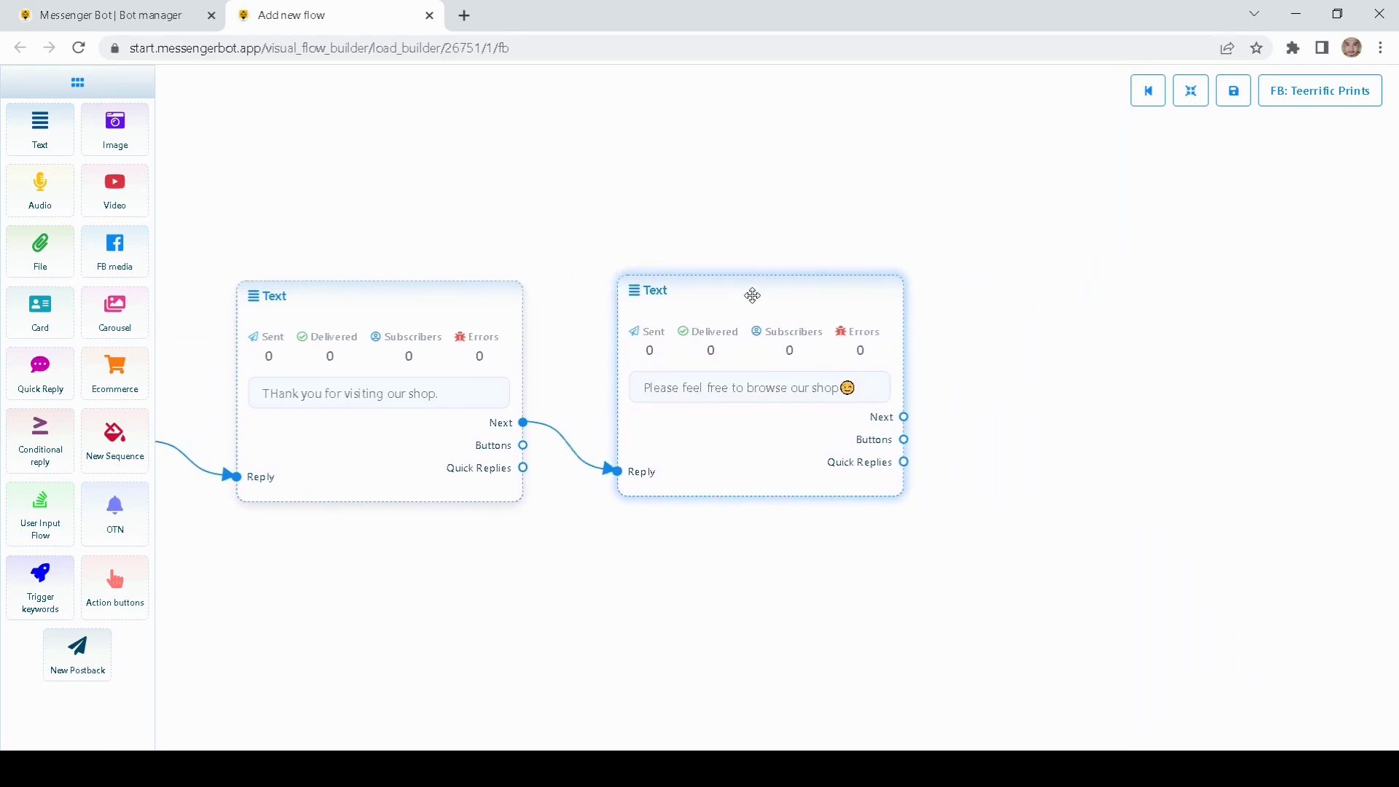
left_click_drag(878, 218, 832, 226)
left_click_drag(1000, 359, 888, 407)
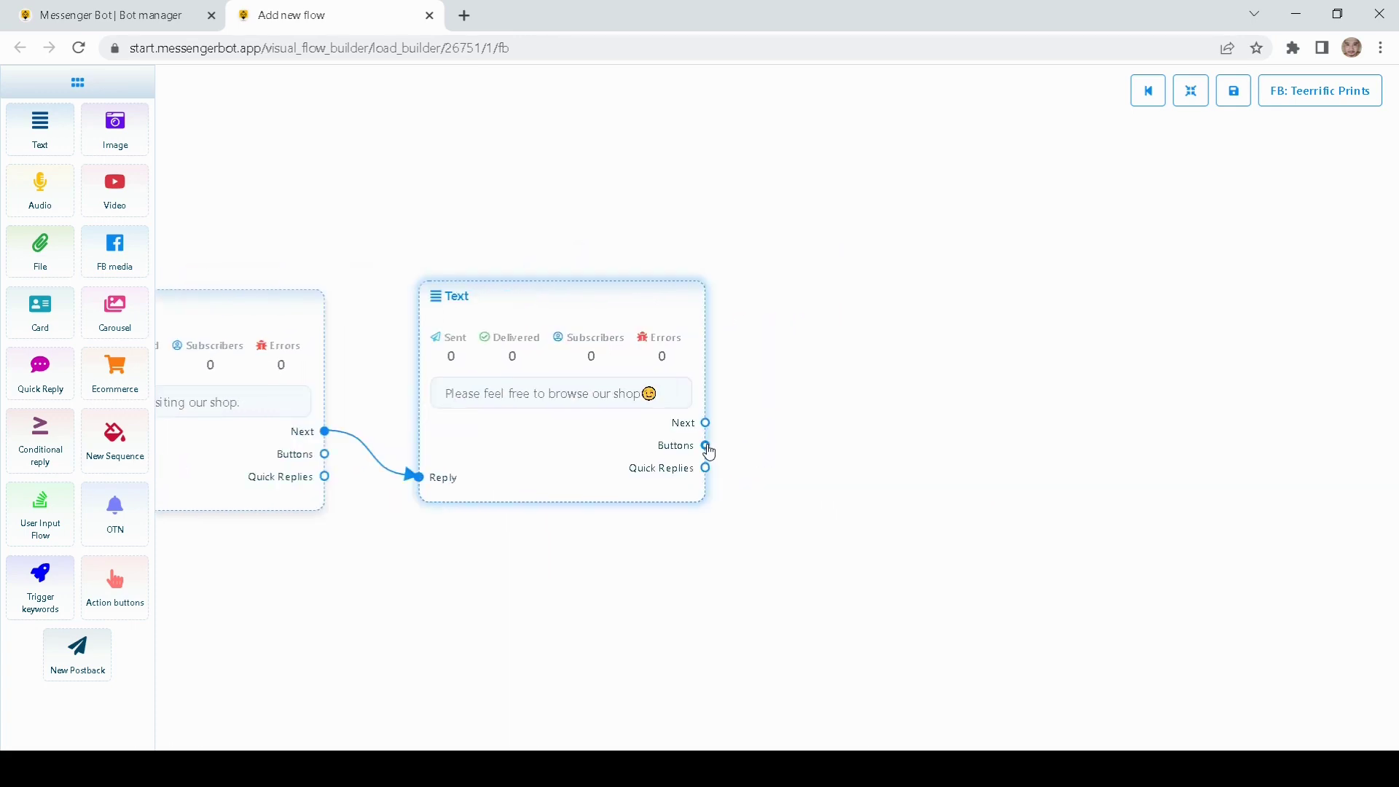
left_click_drag(706, 446, 776, 325)
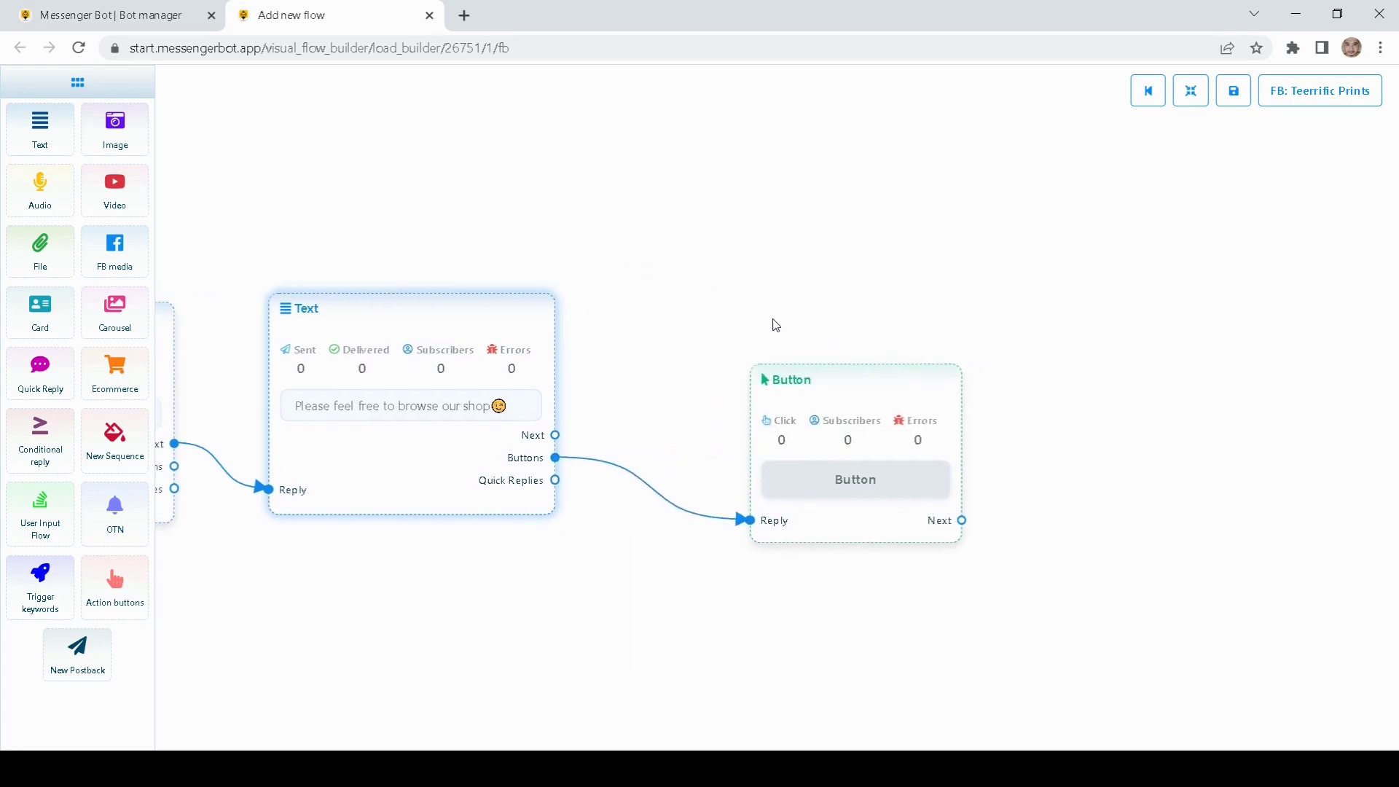
left_click_drag(827, 370, 754, 298)
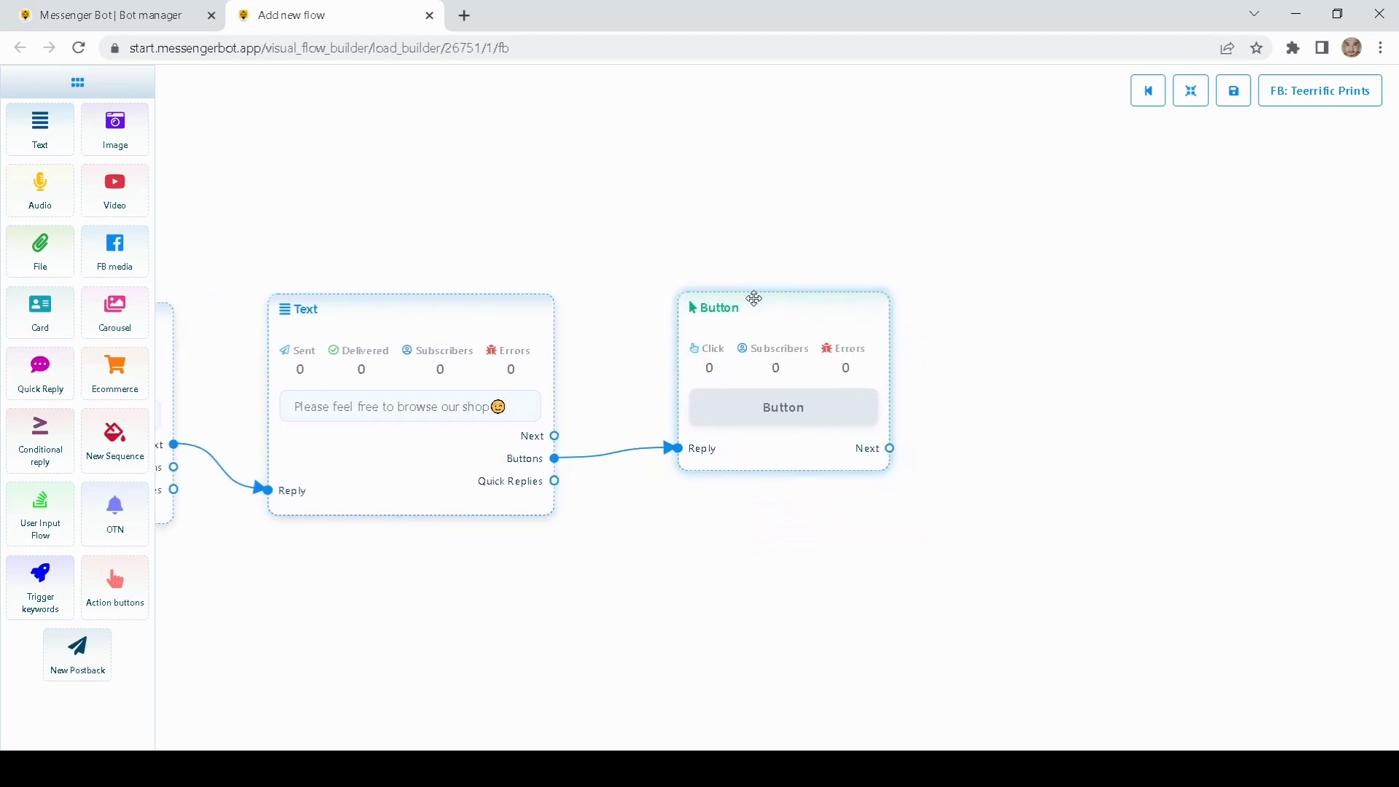
double_click(712, 326)
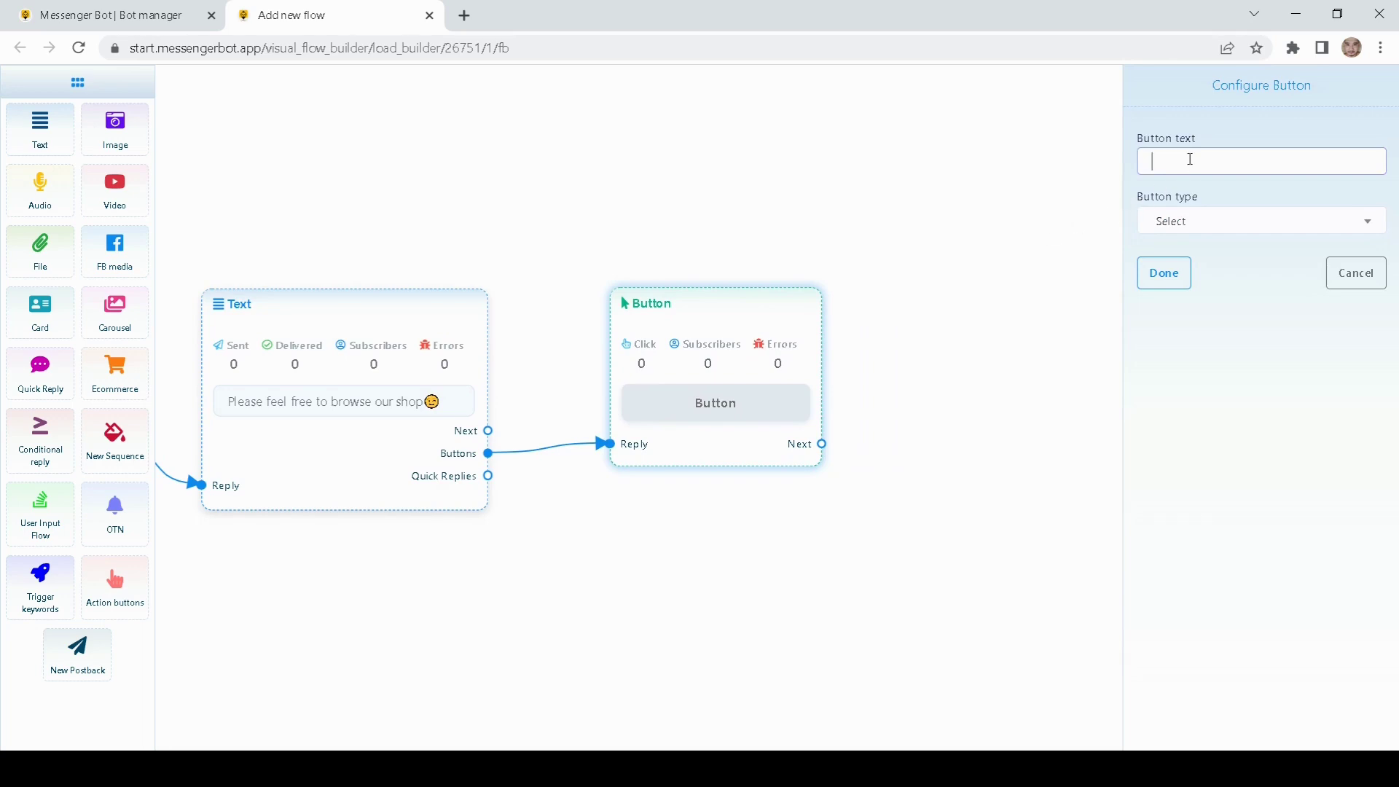
type("bro")
type("Brows")
type("e Sh")
type(" Items")
Step: Set the Browse Items button type to New postback and confirm
left_click(1208, 231)
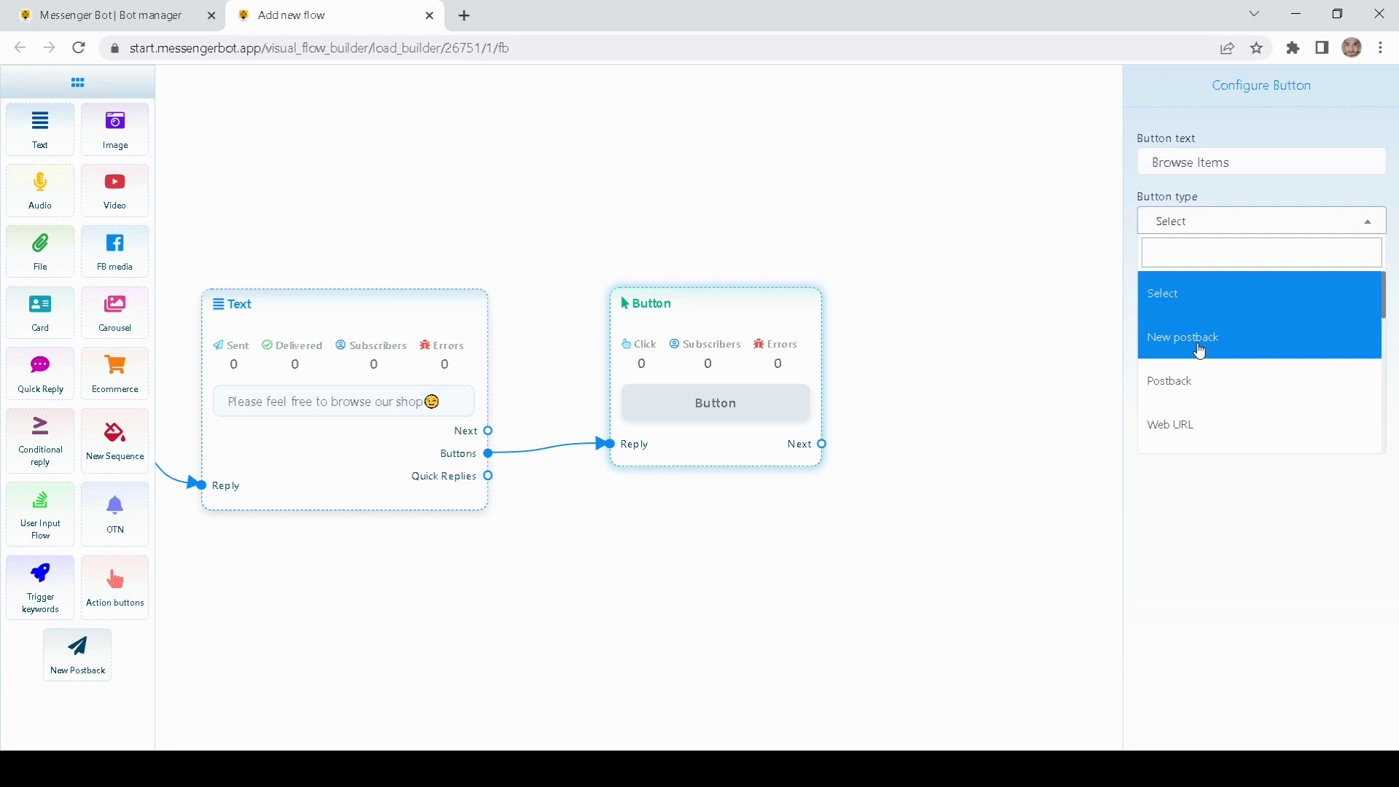
left_click(1196, 379)
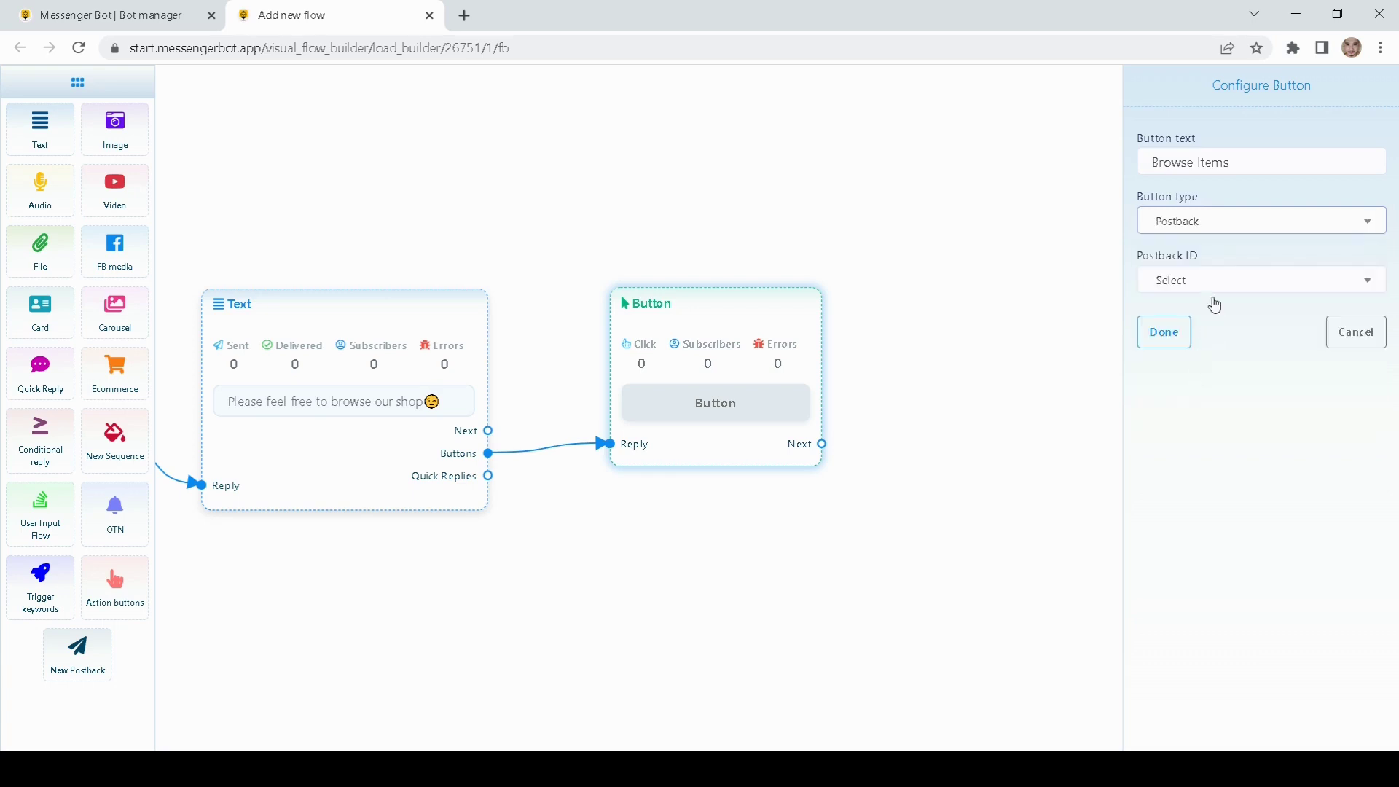
left_click(1214, 291)
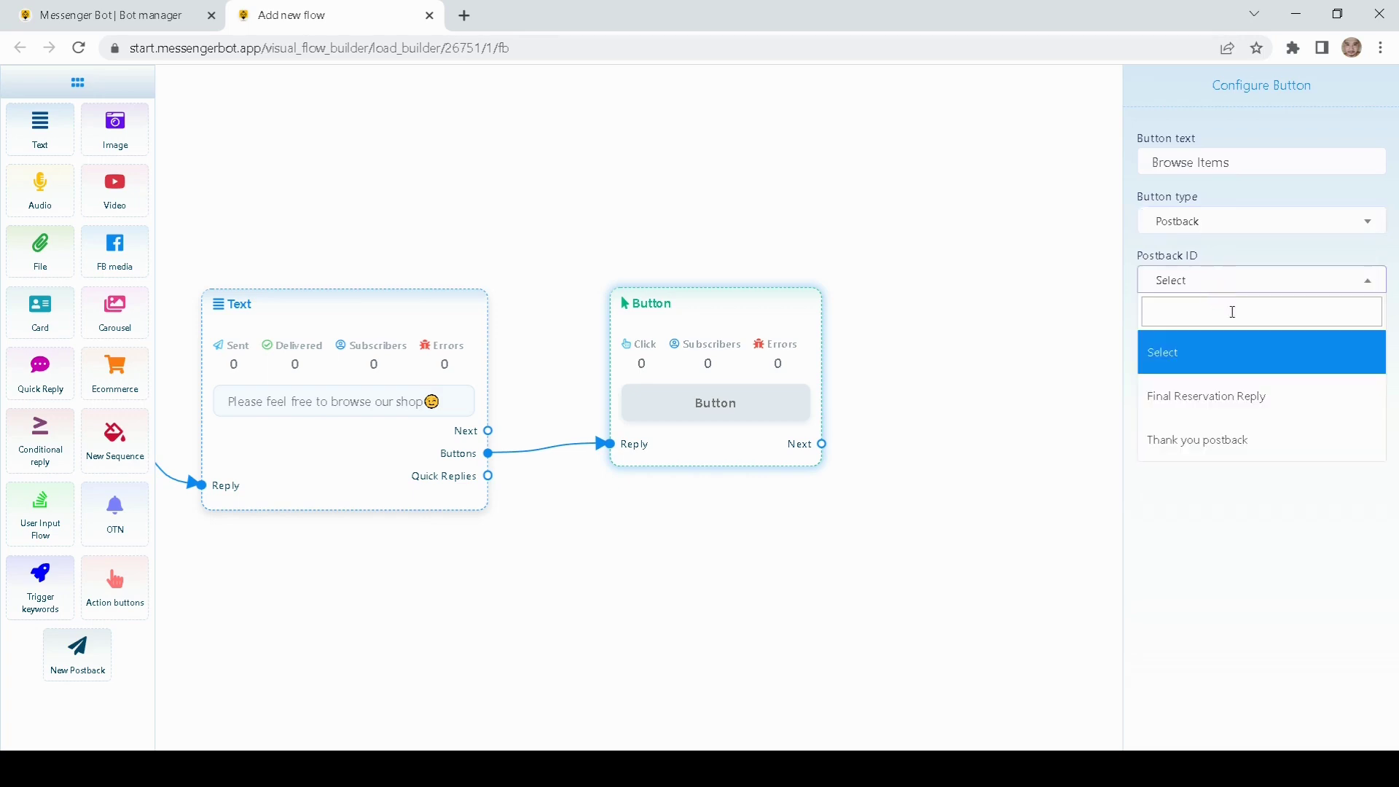
left_click(1178, 508)
left_click(1206, 279)
left_click(1217, 251)
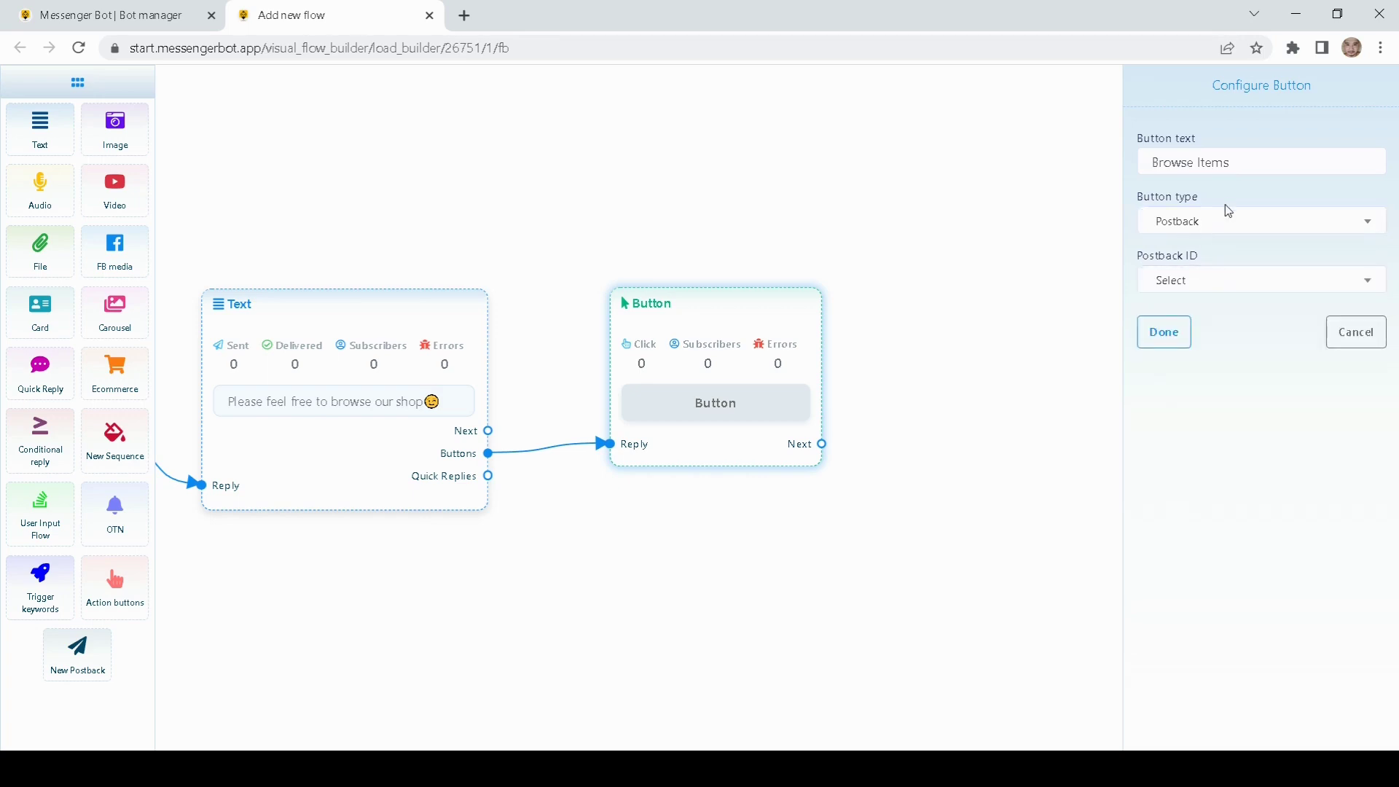
left_click(1223, 224)
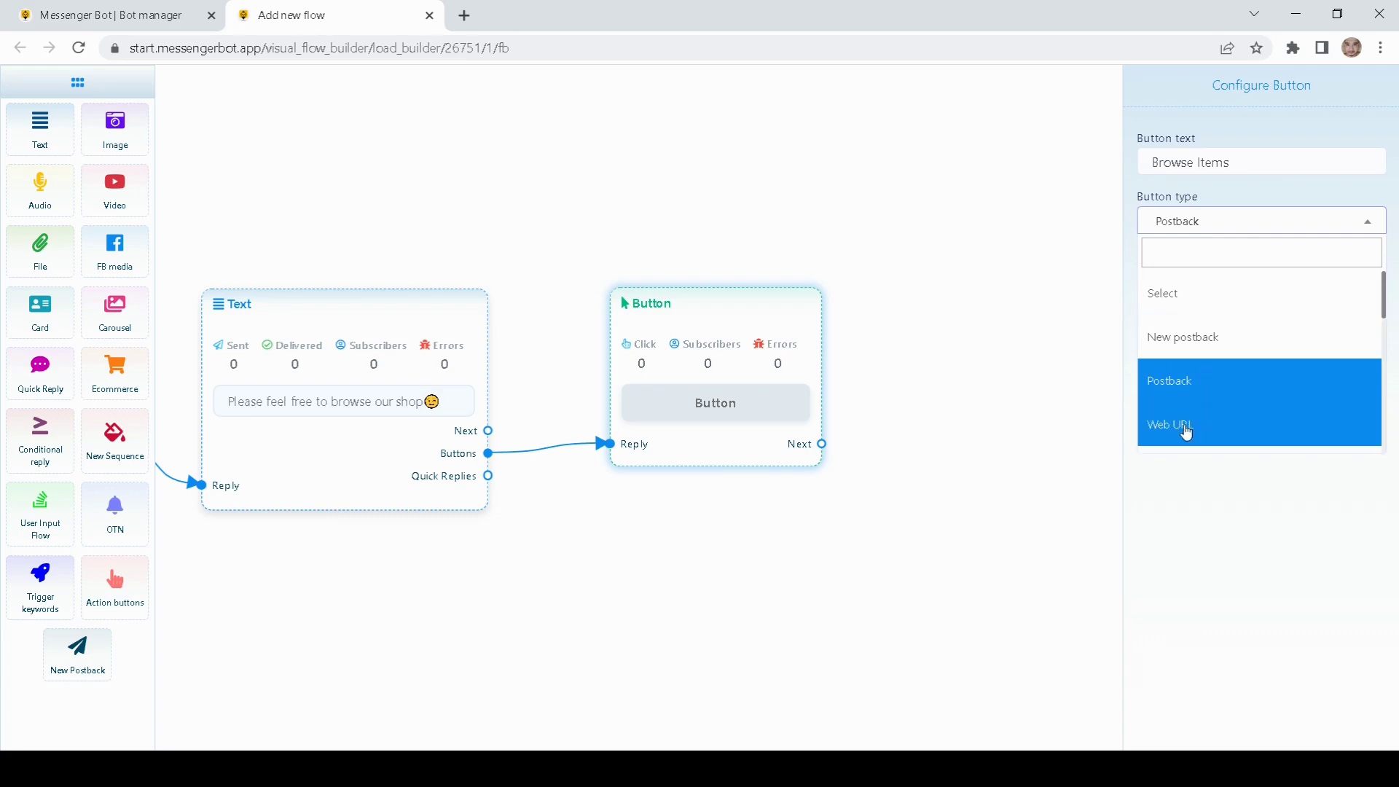
scroll(1186, 432, "down", 2)
scroll(1196, 394, "down", 4)
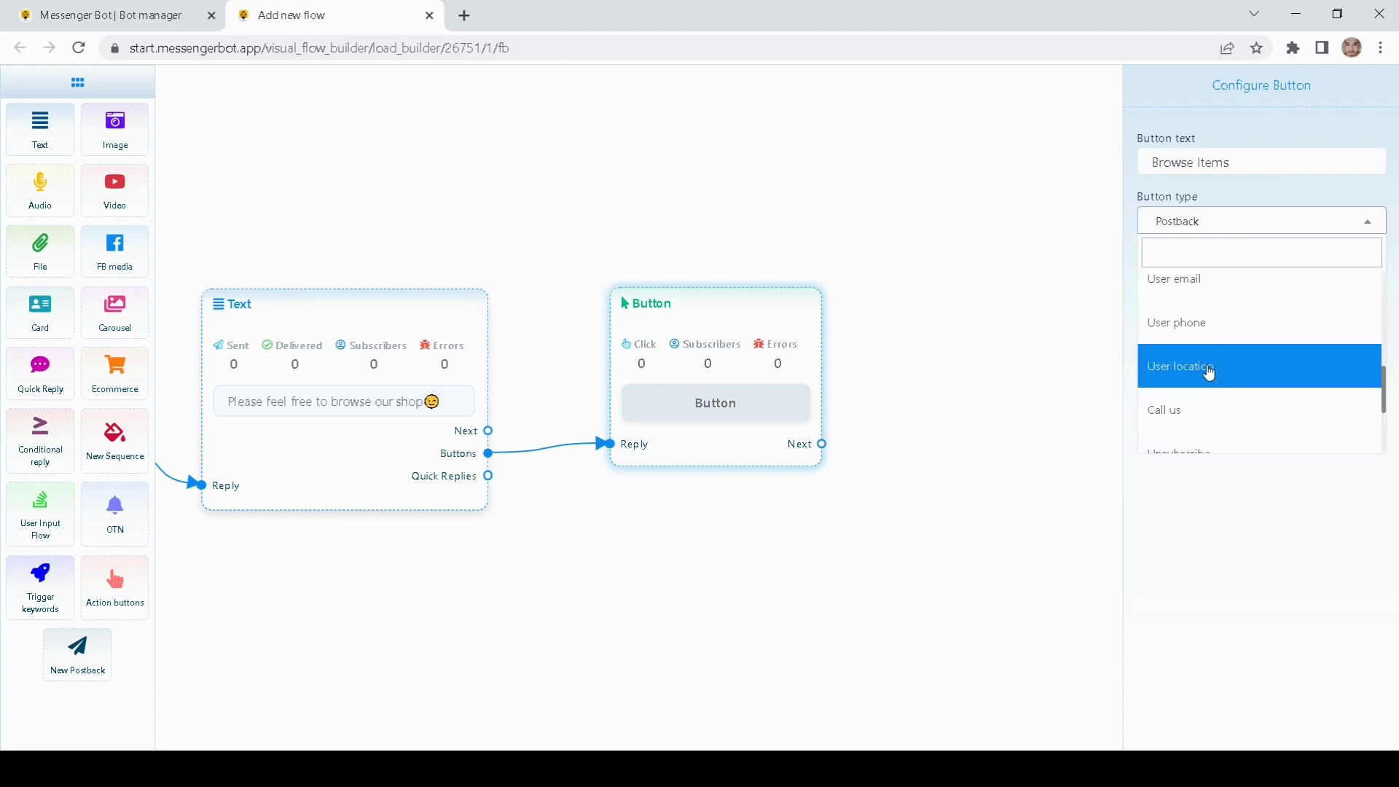
scroll(1198, 386, "down", 2)
scroll(1187, 405, "up", 8)
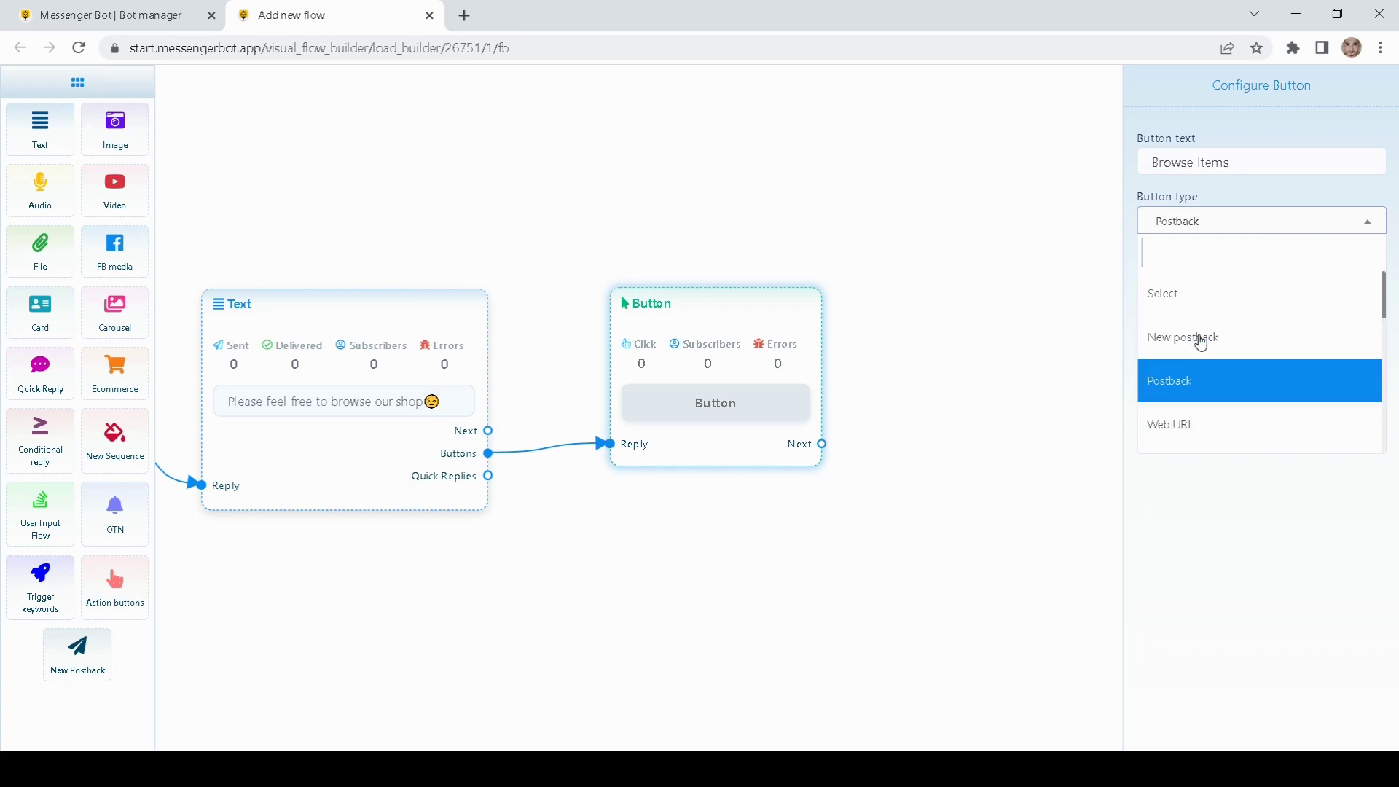
left_click(1184, 337)
left_click(1182, 274)
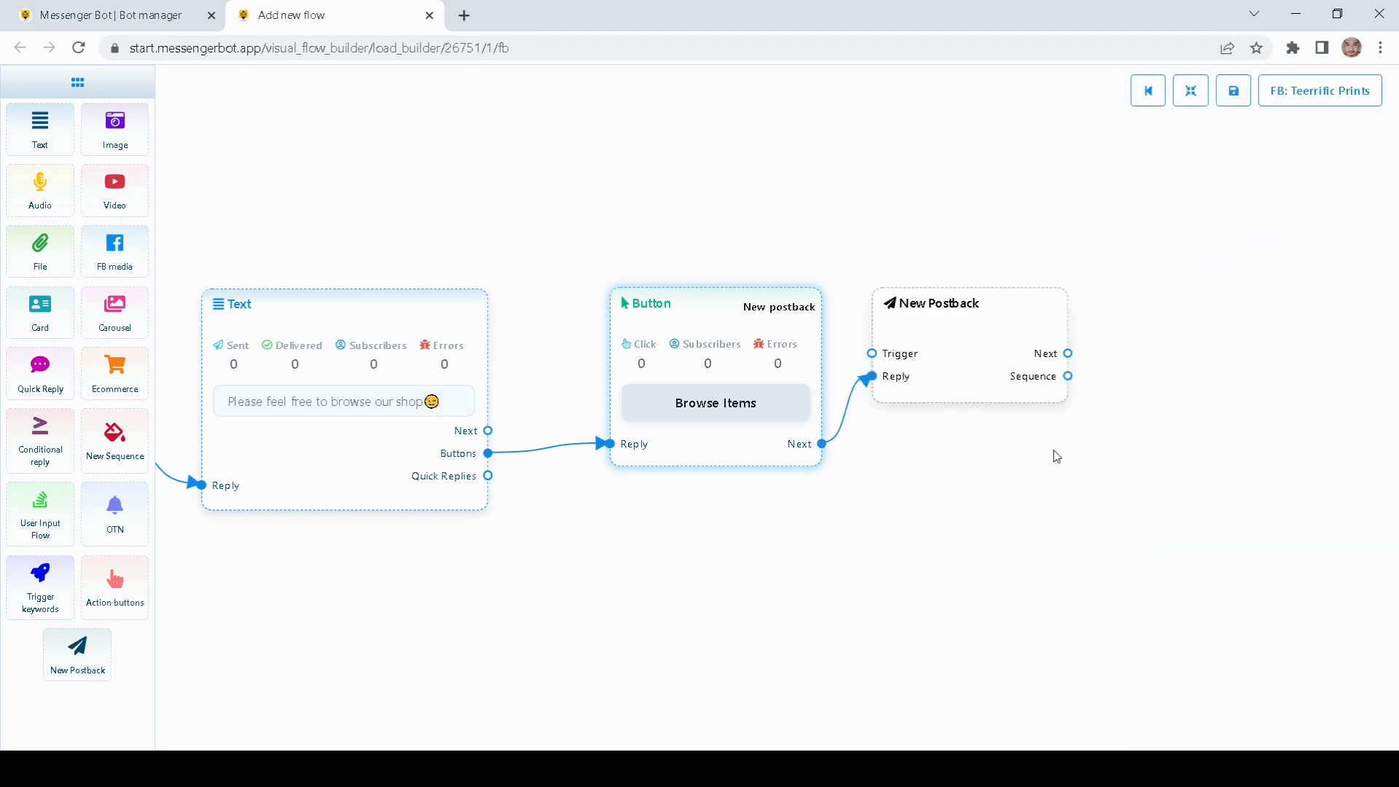
Step: Title the New Postback block 'Demo' and save it
left_click_drag(880, 419, 901, 440)
double_click(887, 421)
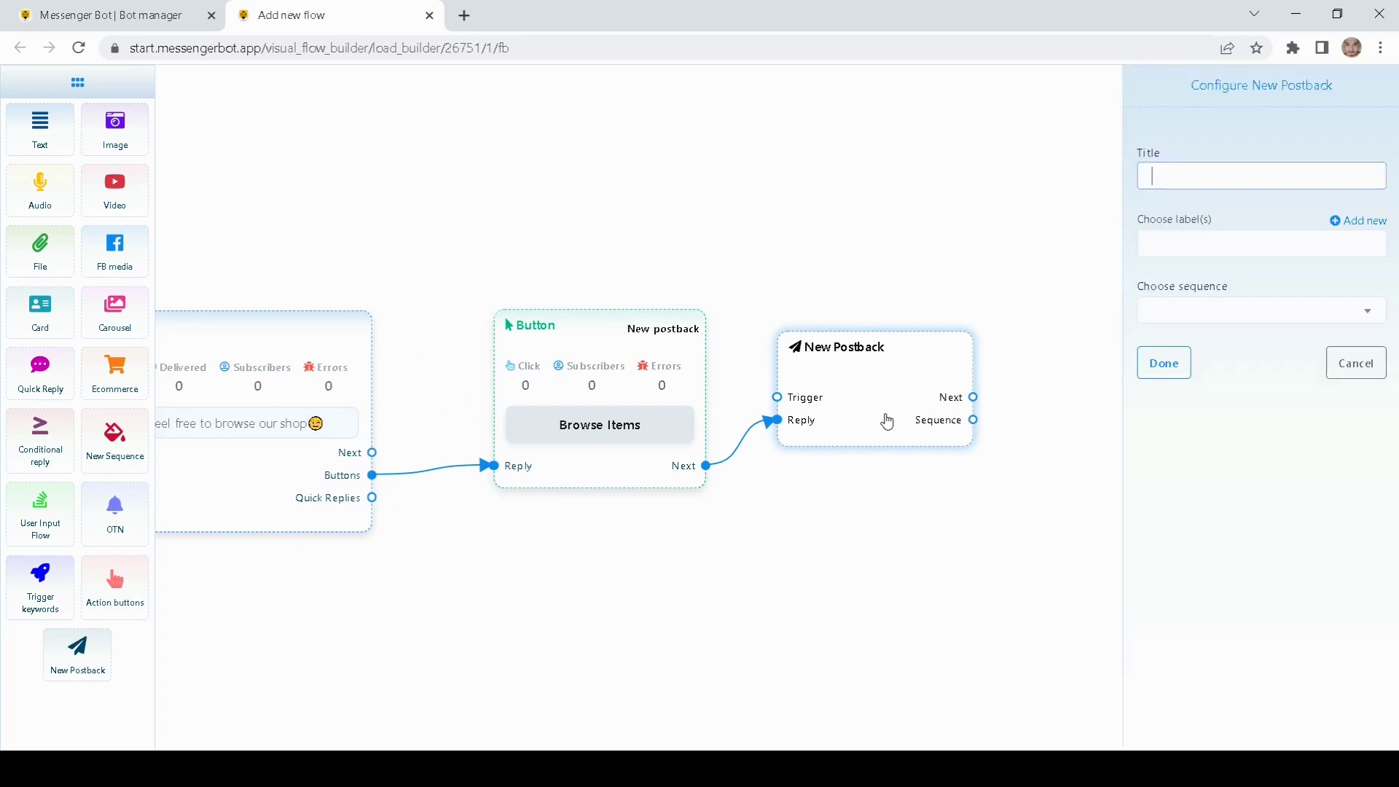
left_click(1194, 172)
type("Demo")
left_click(1173, 362)
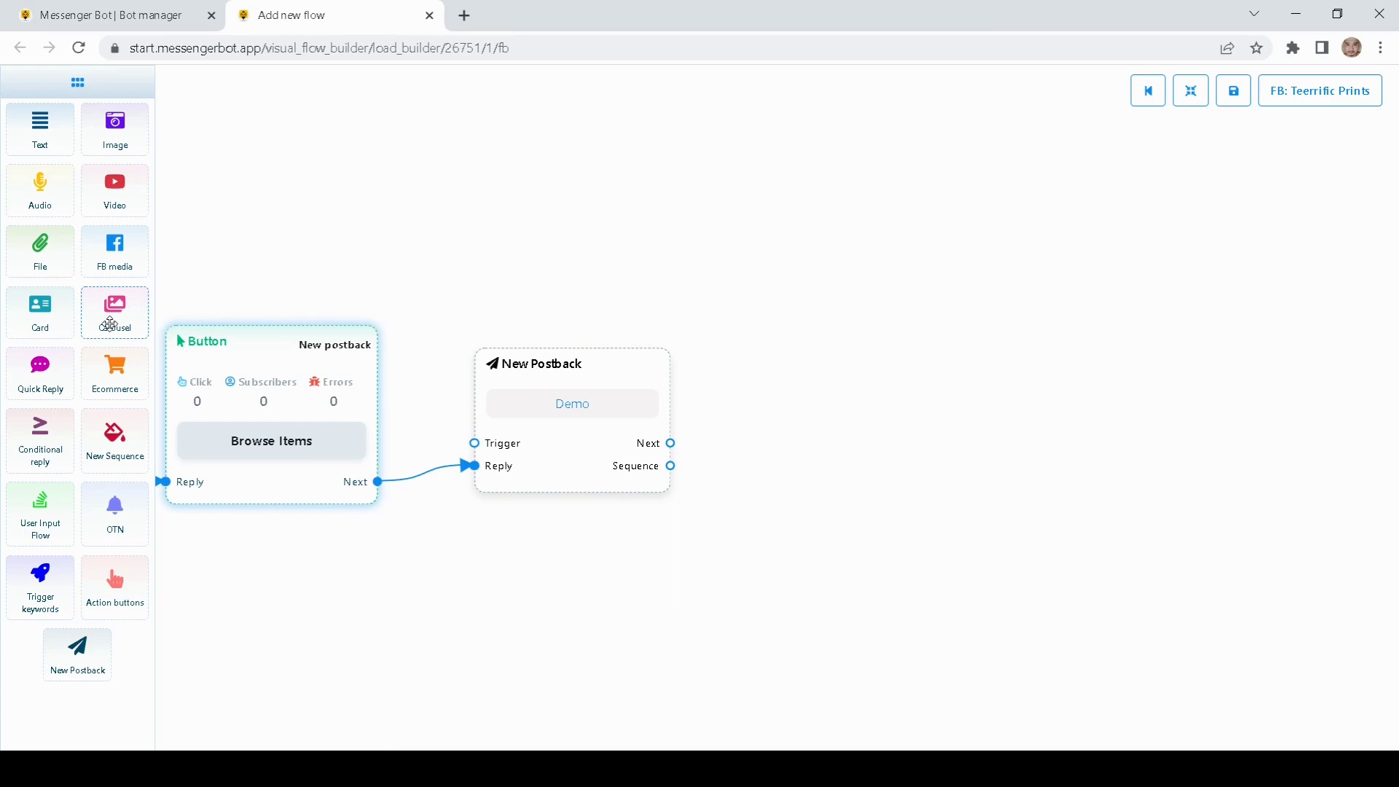
Step: Add a Carousel and lay out its three items and their button nodes
left_click_drag(109, 323, 805, 379)
left_click_drag(611, 433, 561, 406)
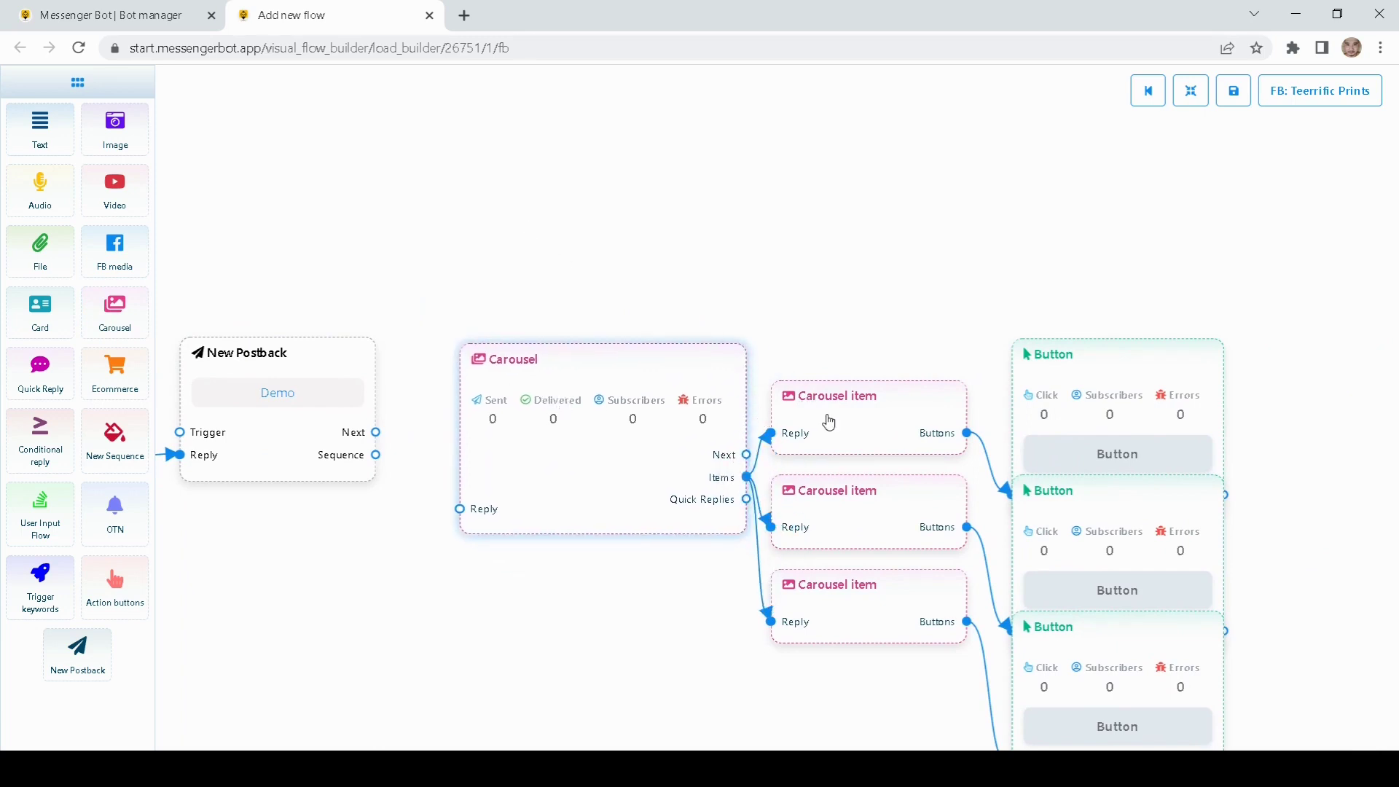
left_click_drag(827, 419, 840, 264)
left_click_drag(854, 481, 862, 409)
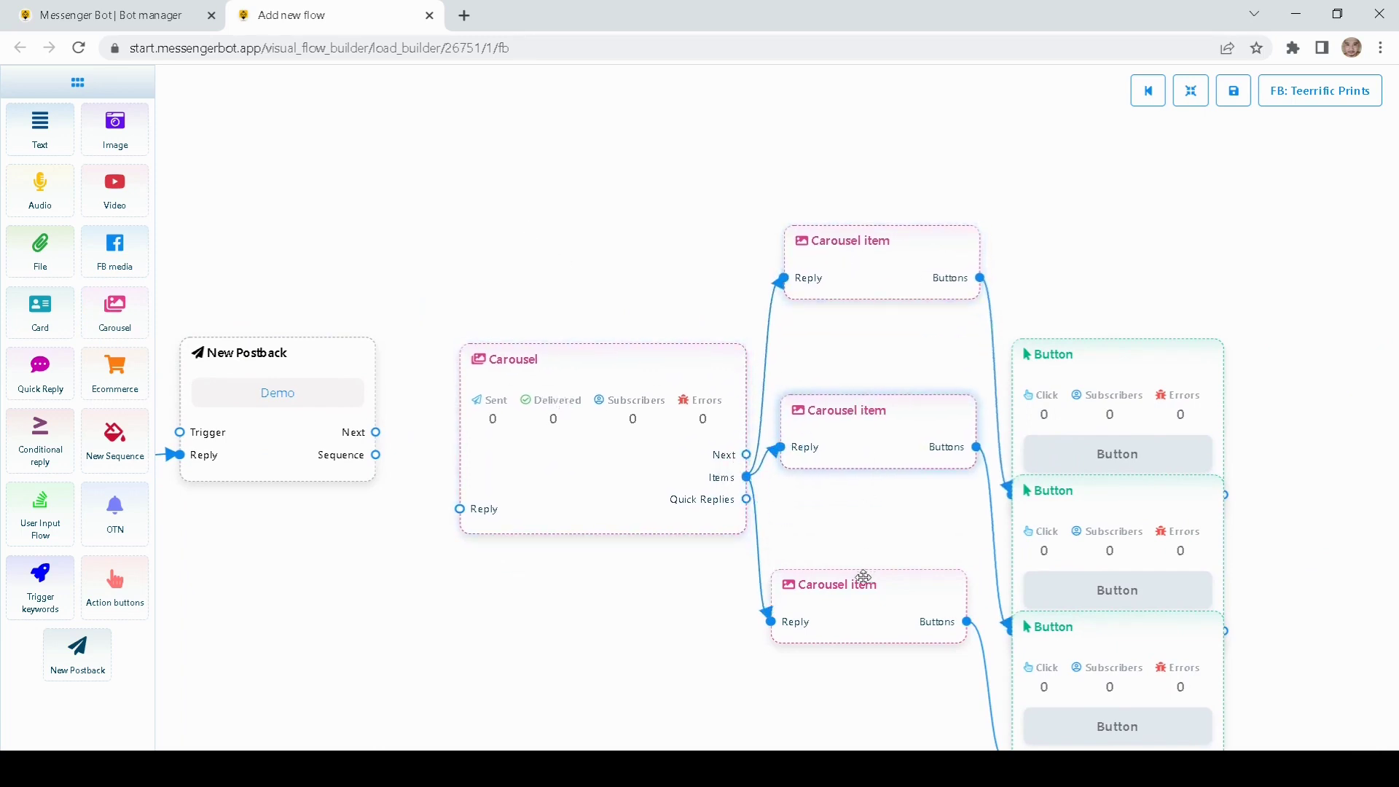
left_click_drag(862, 583, 864, 539)
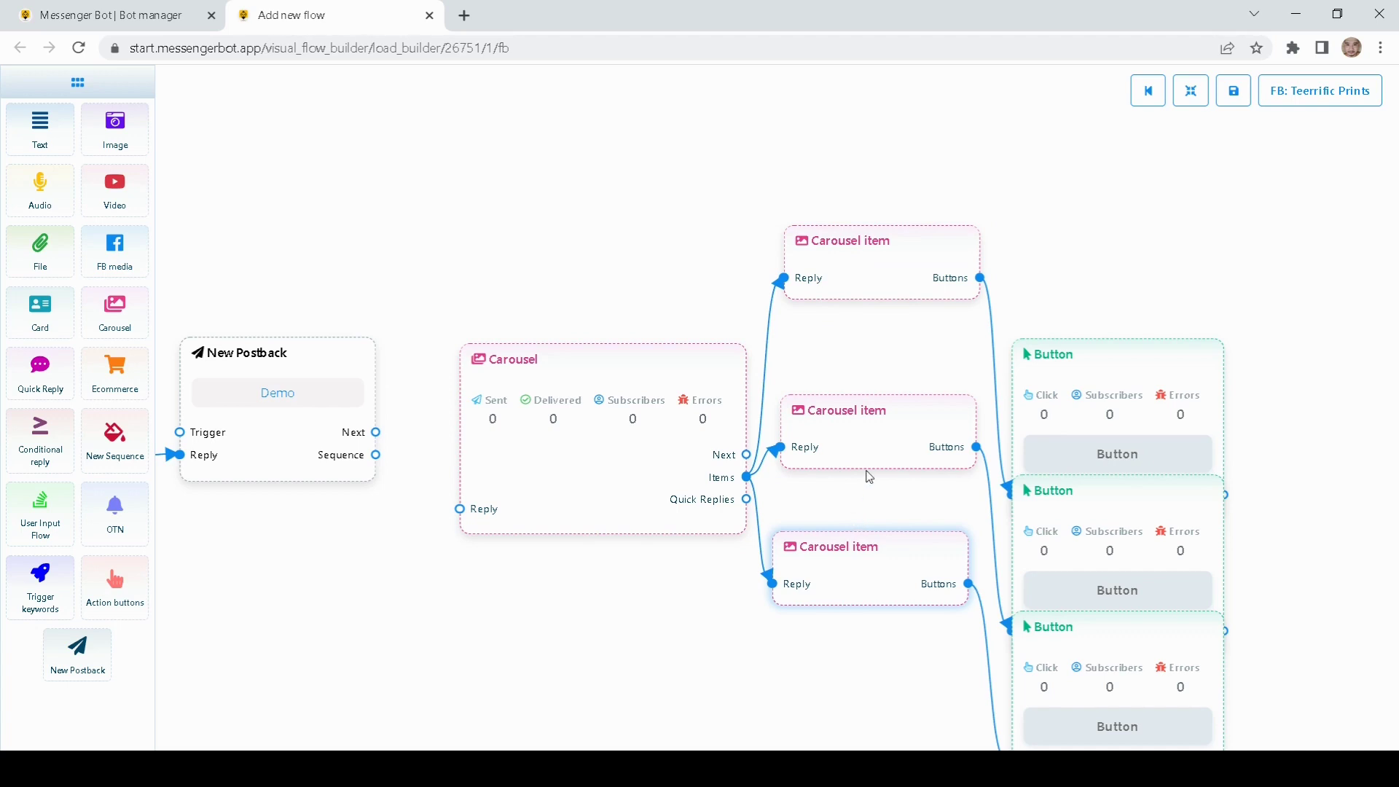
left_click_drag(1131, 380, 1164, 162)
left_click_drag(1112, 503, 1140, 355)
left_click_drag(1111, 645, 1161, 580)
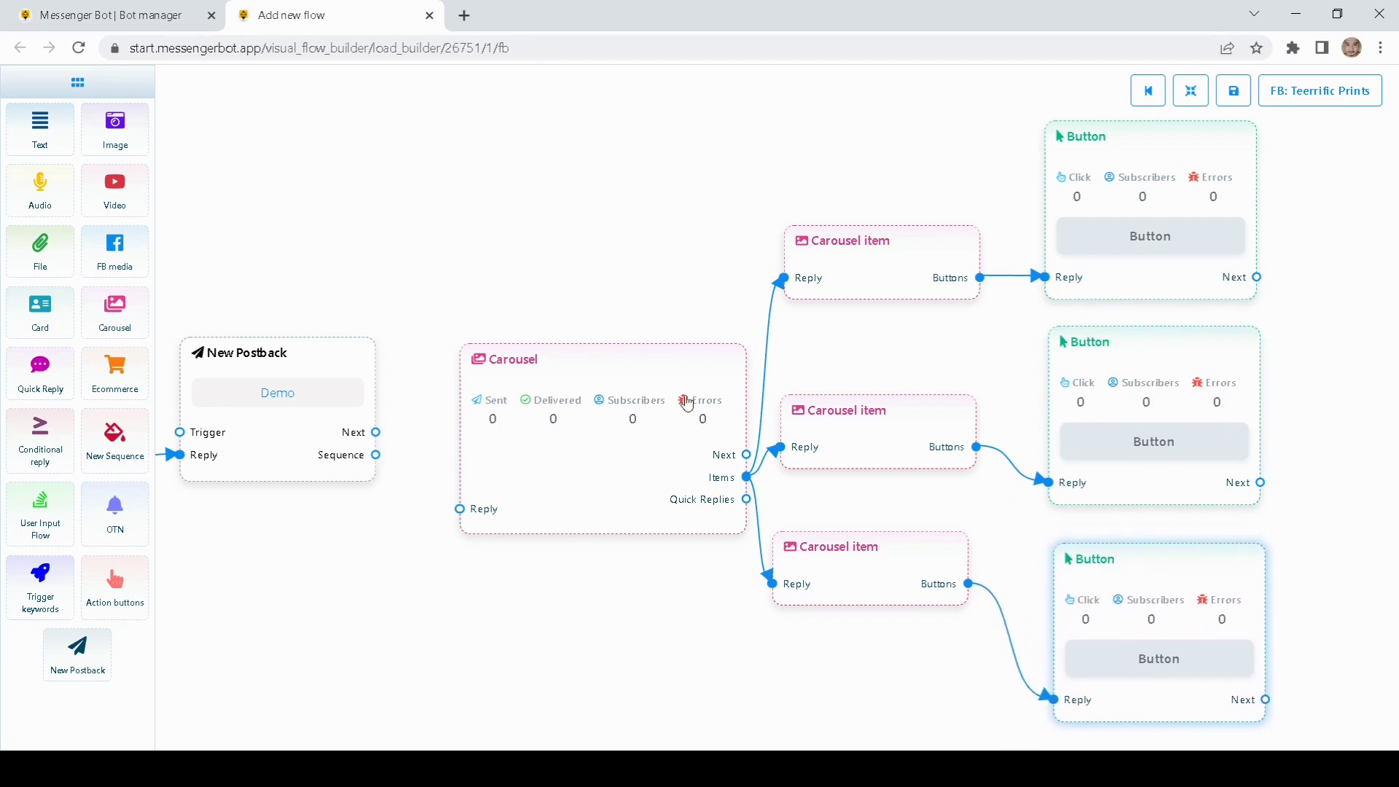
left_click_drag(575, 349, 557, 334)
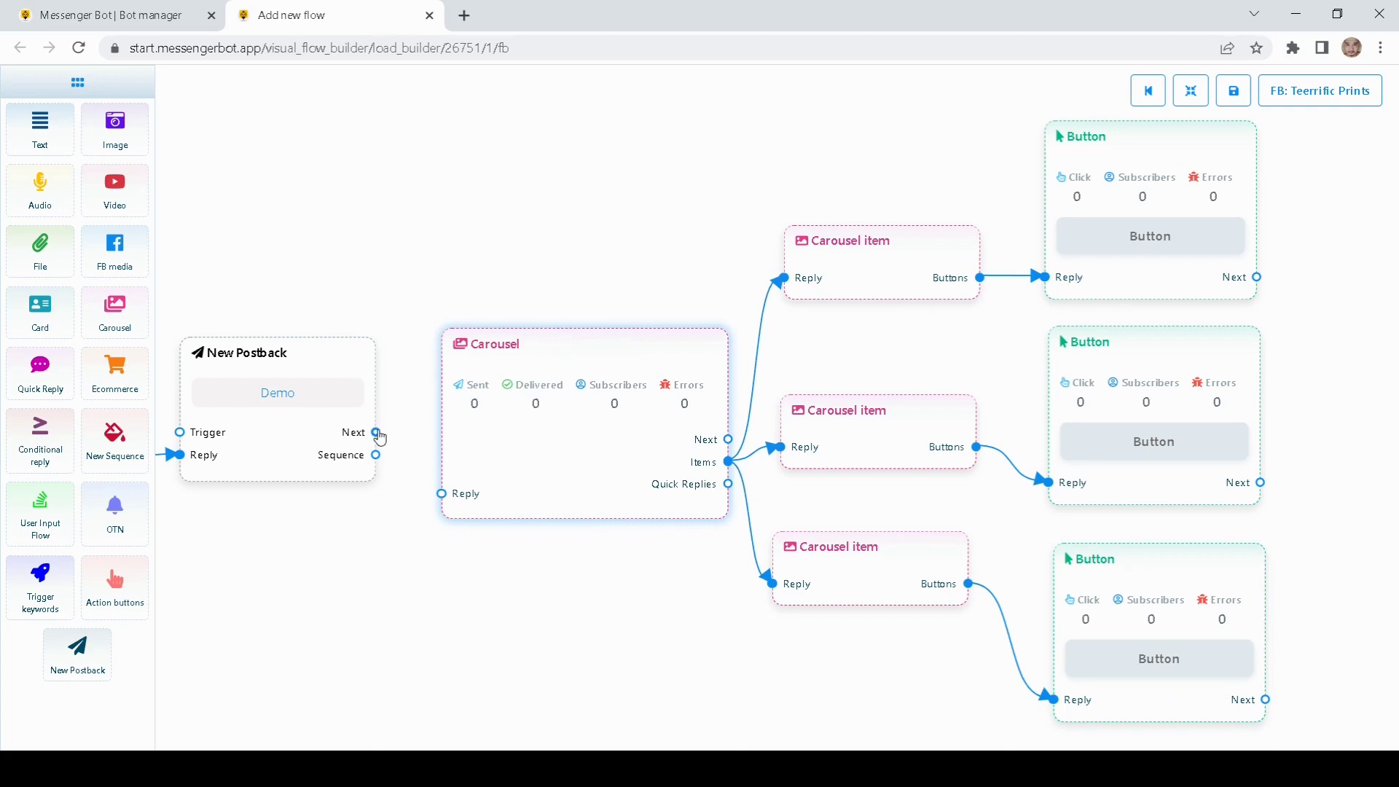
Step: Connect the Demo postback to the Carousel and enable Typing on display
left_click_drag(376, 432, 442, 496)
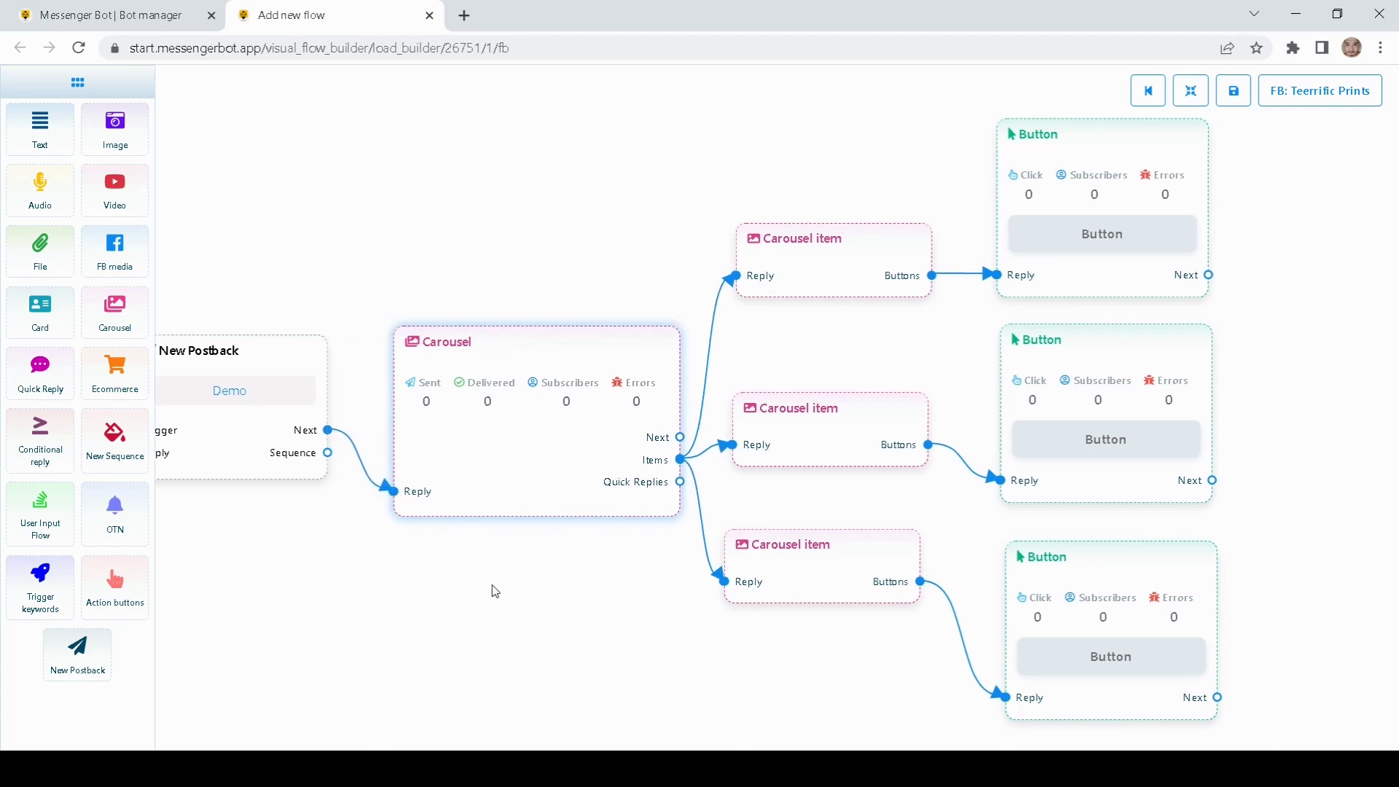
double_click(491, 469)
left_click(1158, 165)
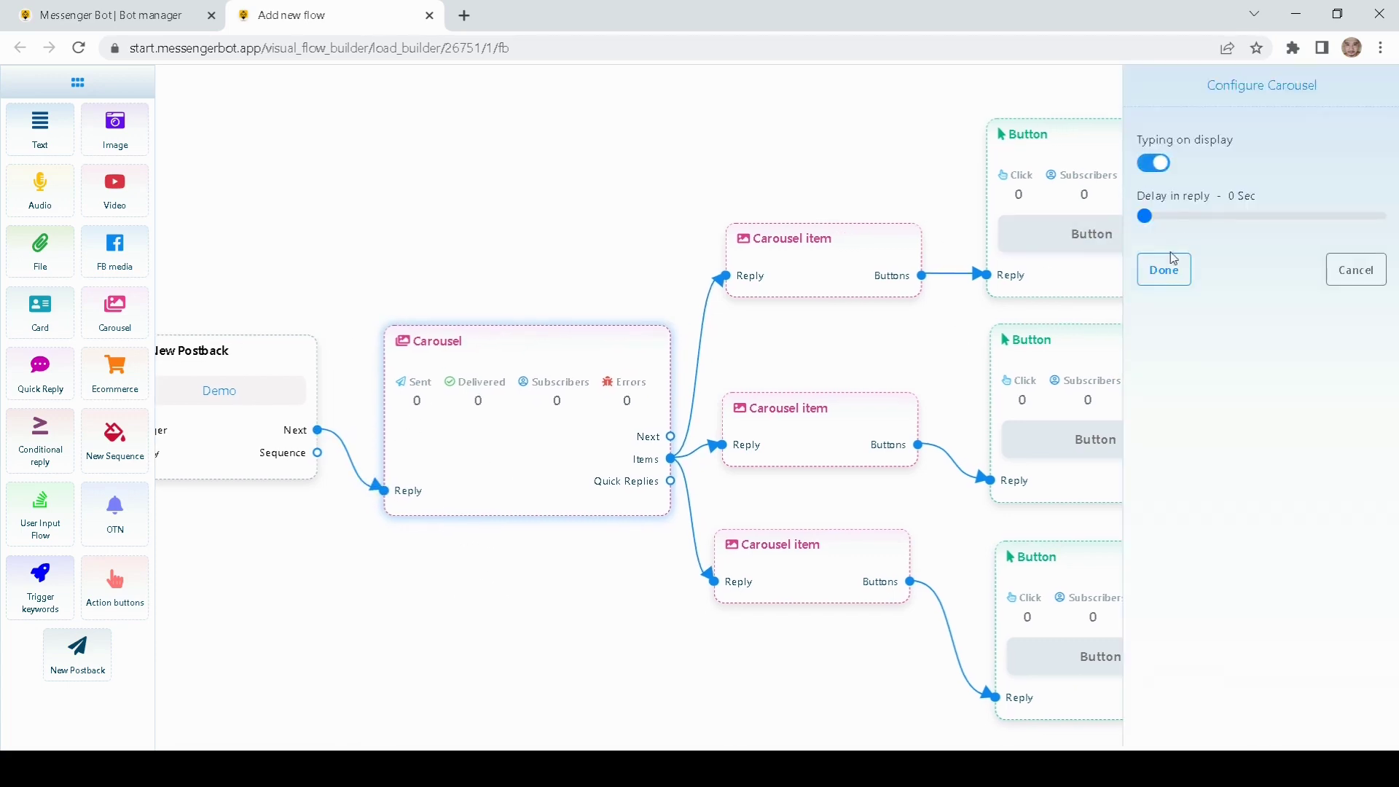
left_click(1168, 264)
left_click_drag(692, 216, 589, 226)
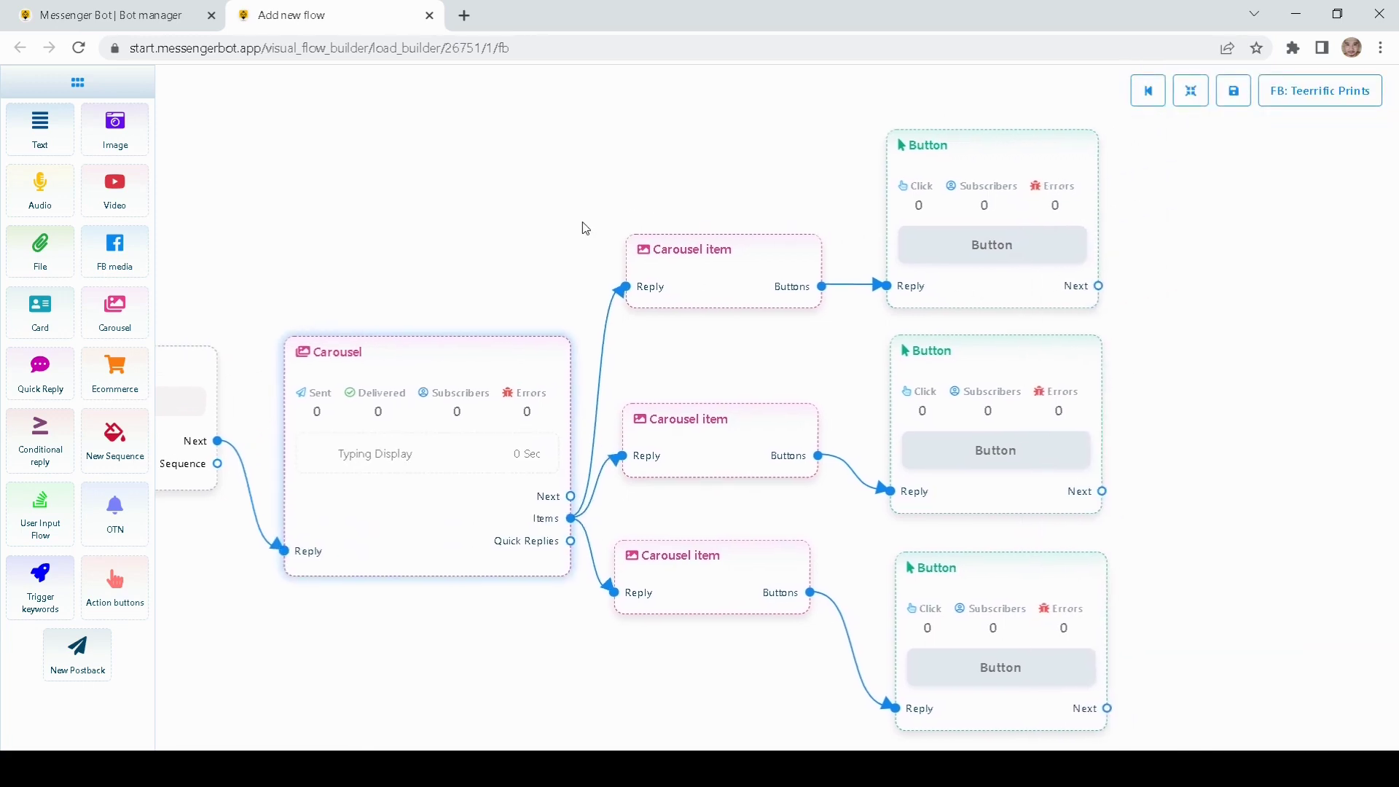
left_click_drag(695, 437, 693, 403)
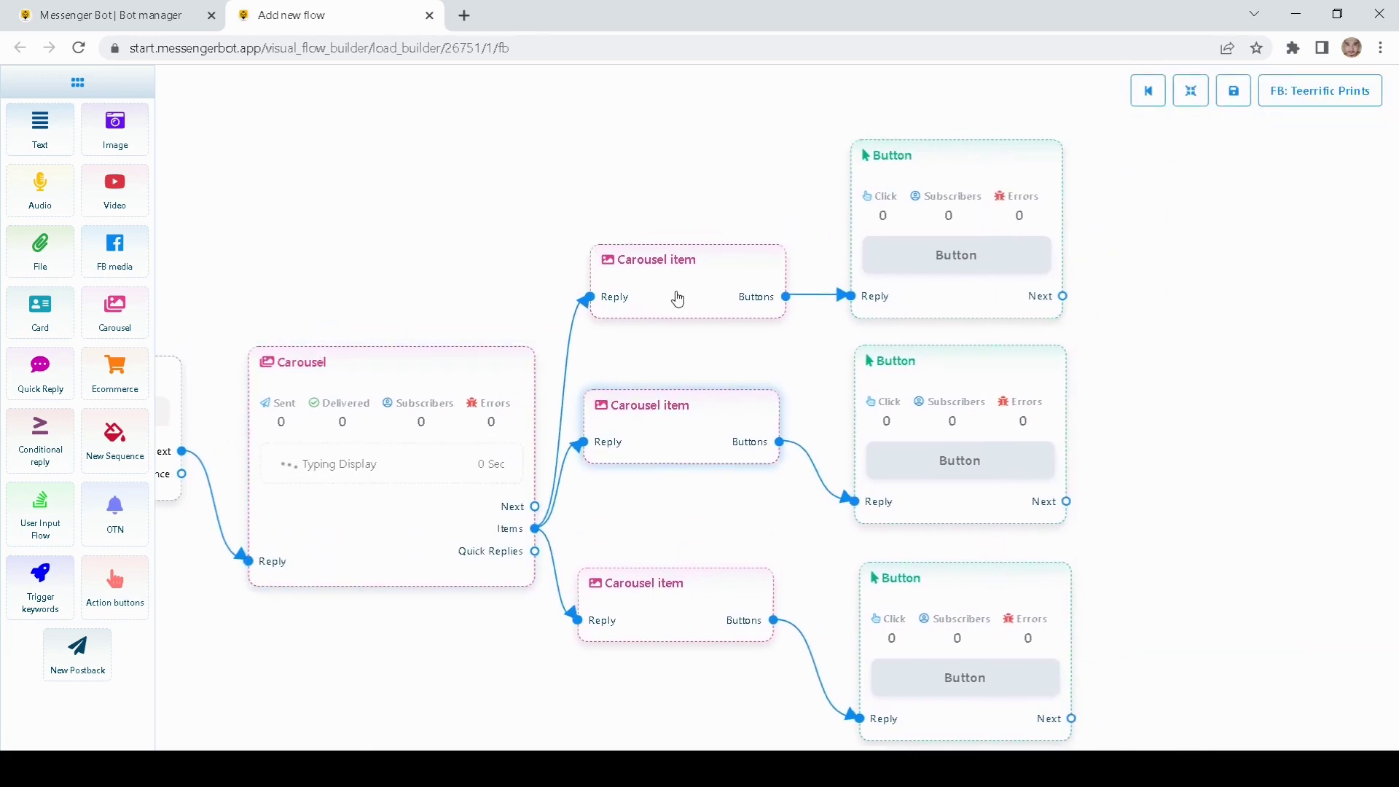
Step: Upload a white T-shirt photo to the first carousel item and title it 'White tee'
double_click(677, 299)
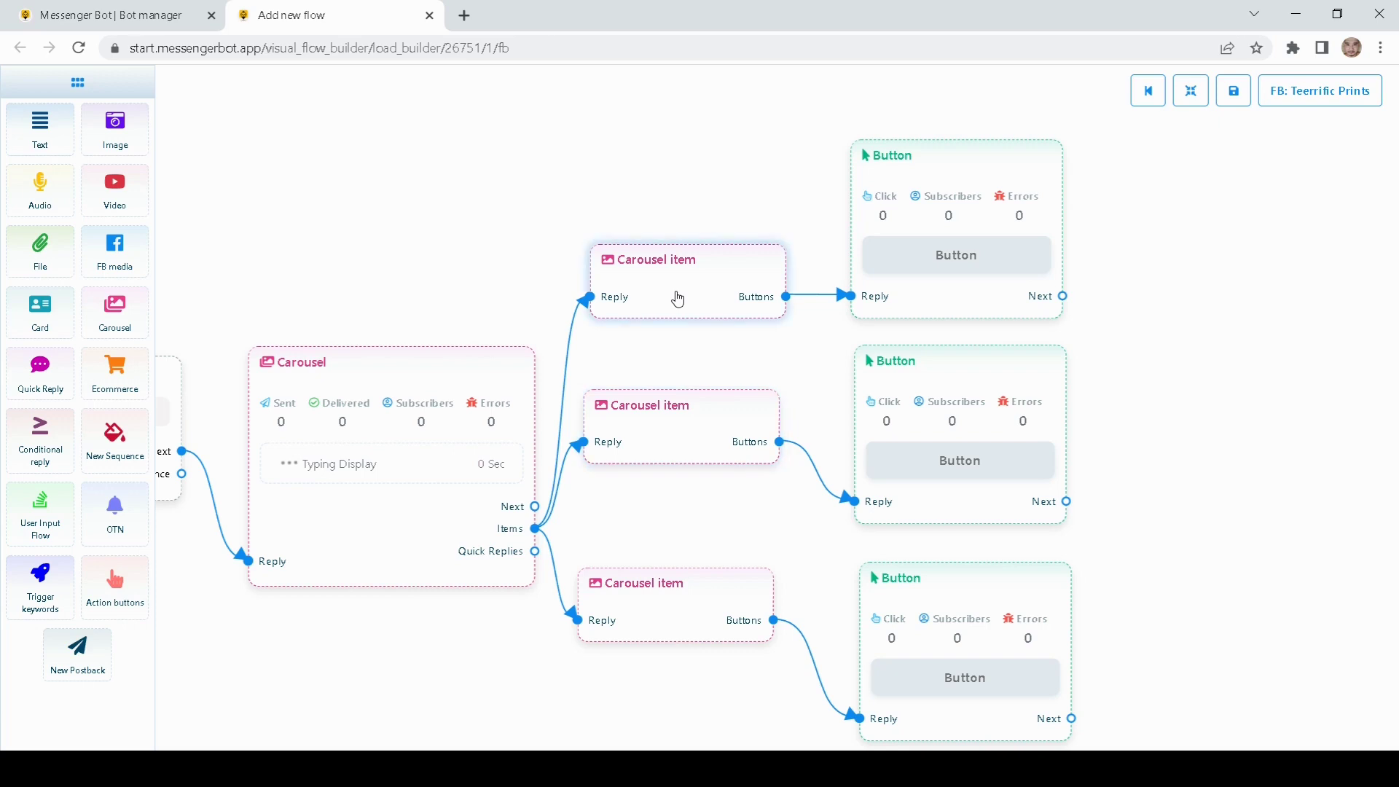
left_click(1261, 255)
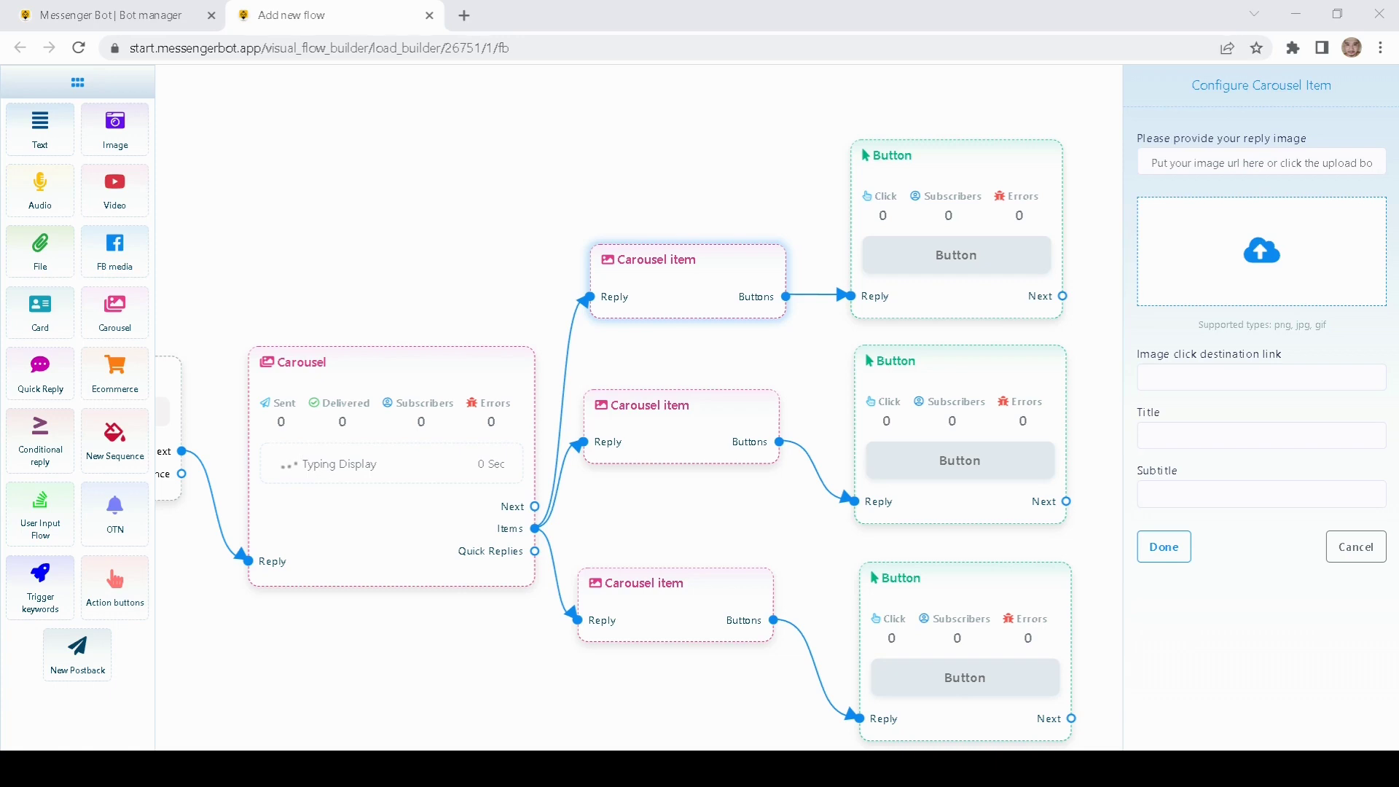
left_click_drag(805, 162, 774, 146)
left_click(1182, 438)
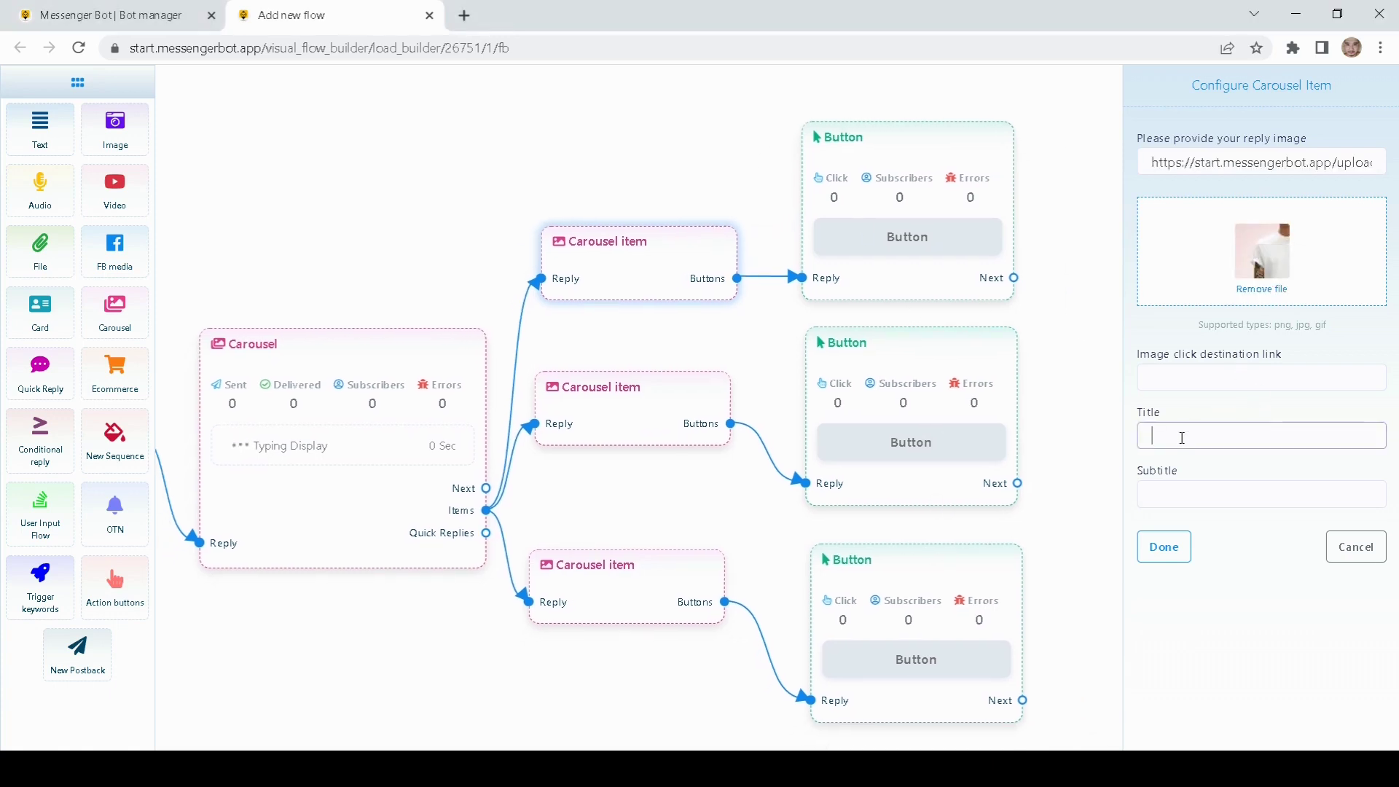
left_click(1178, 379)
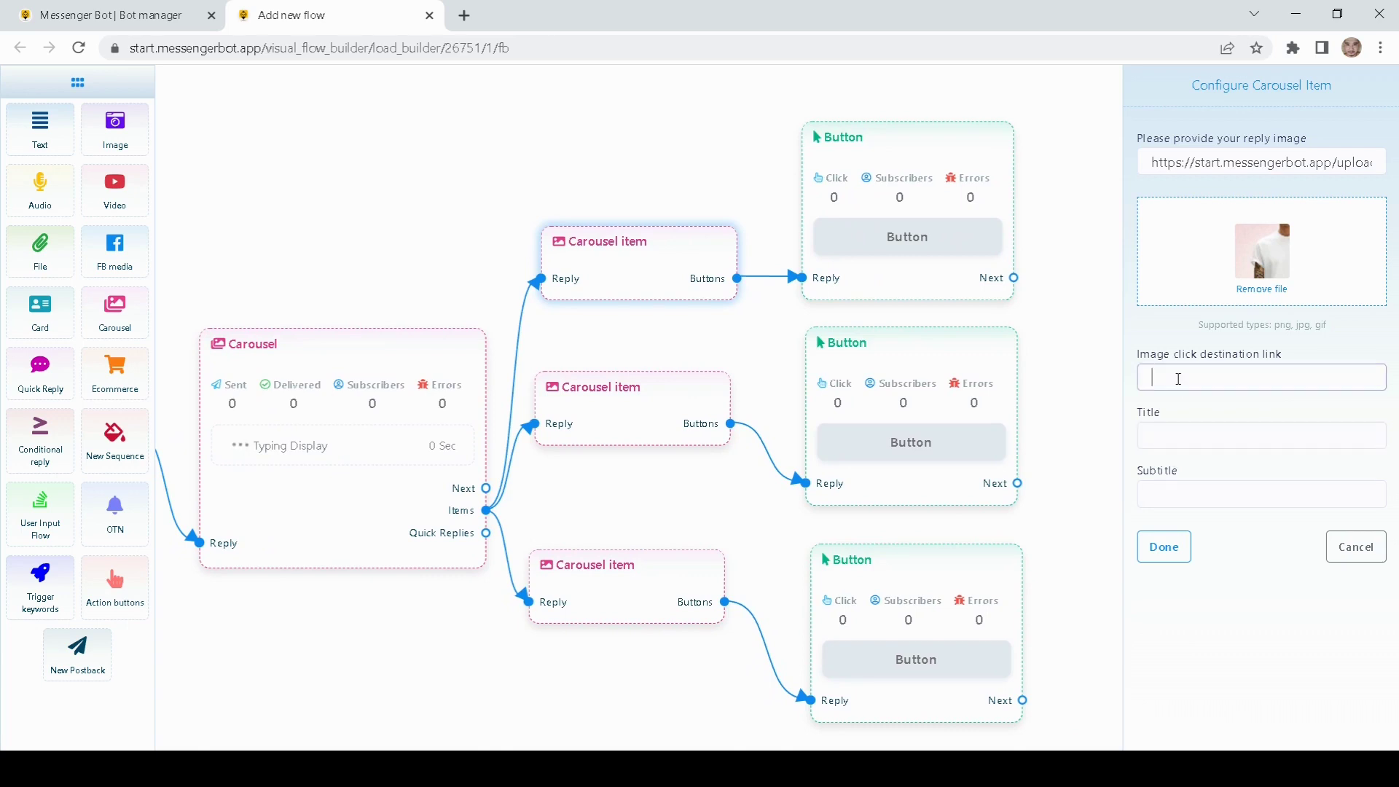
left_click(1165, 435)
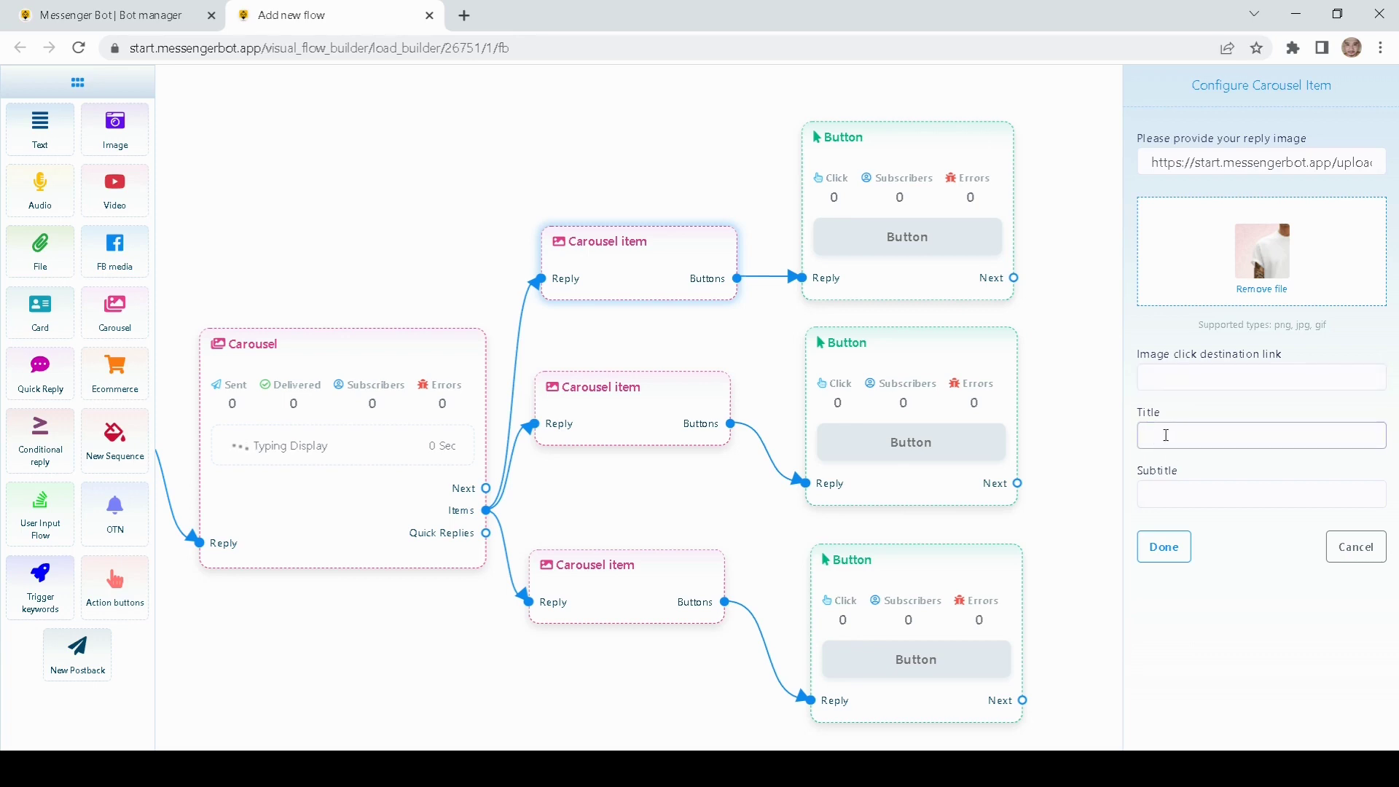
type("White tee")
left_click(1164, 546)
Step: Reposition the White Tee item and open the second carousel item's settings
left_click_drag(706, 285, 653, 162)
left_click_drag(1190, 303, 931, 192)
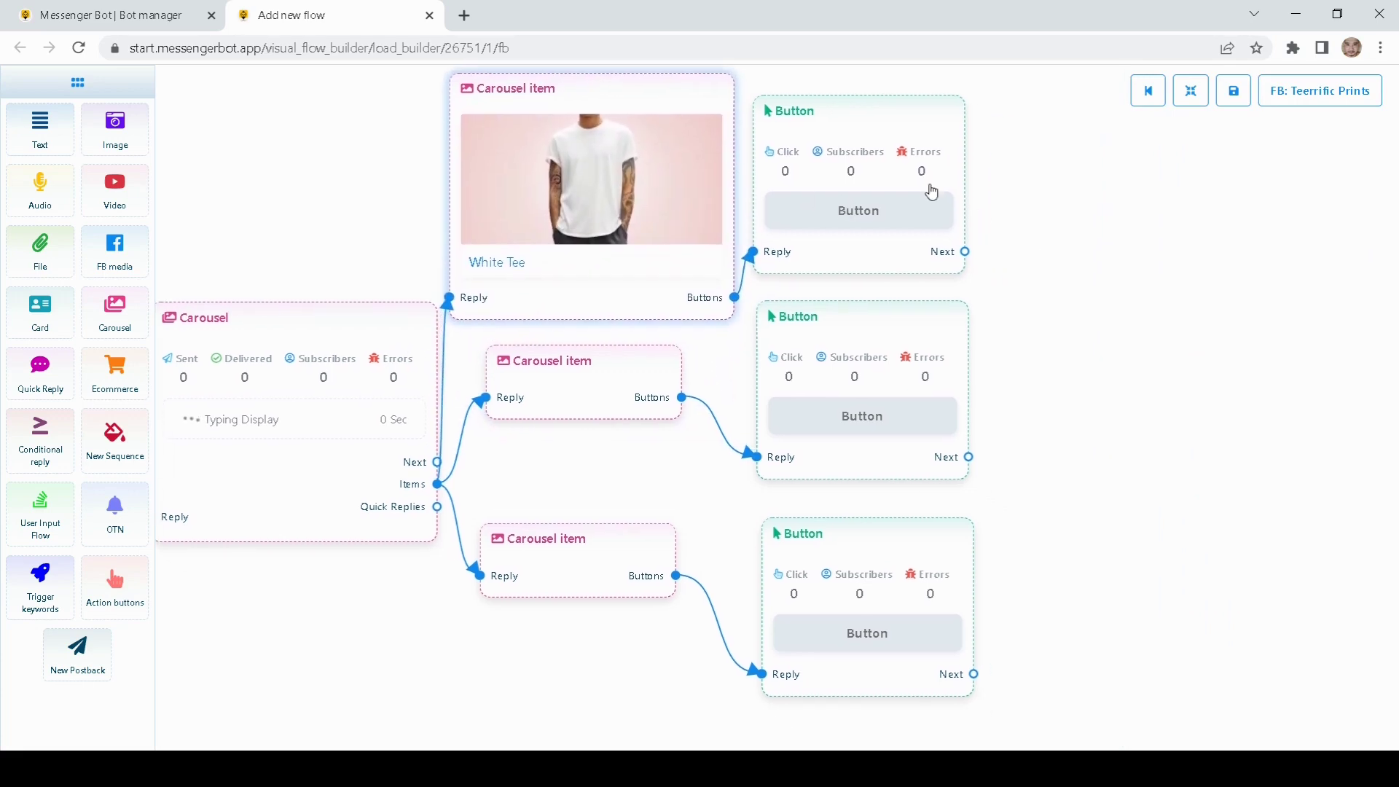
left_click_drag(908, 116, 1041, 96)
left_click_drag(1107, 354, 1107, 285)
double_click(599, 332)
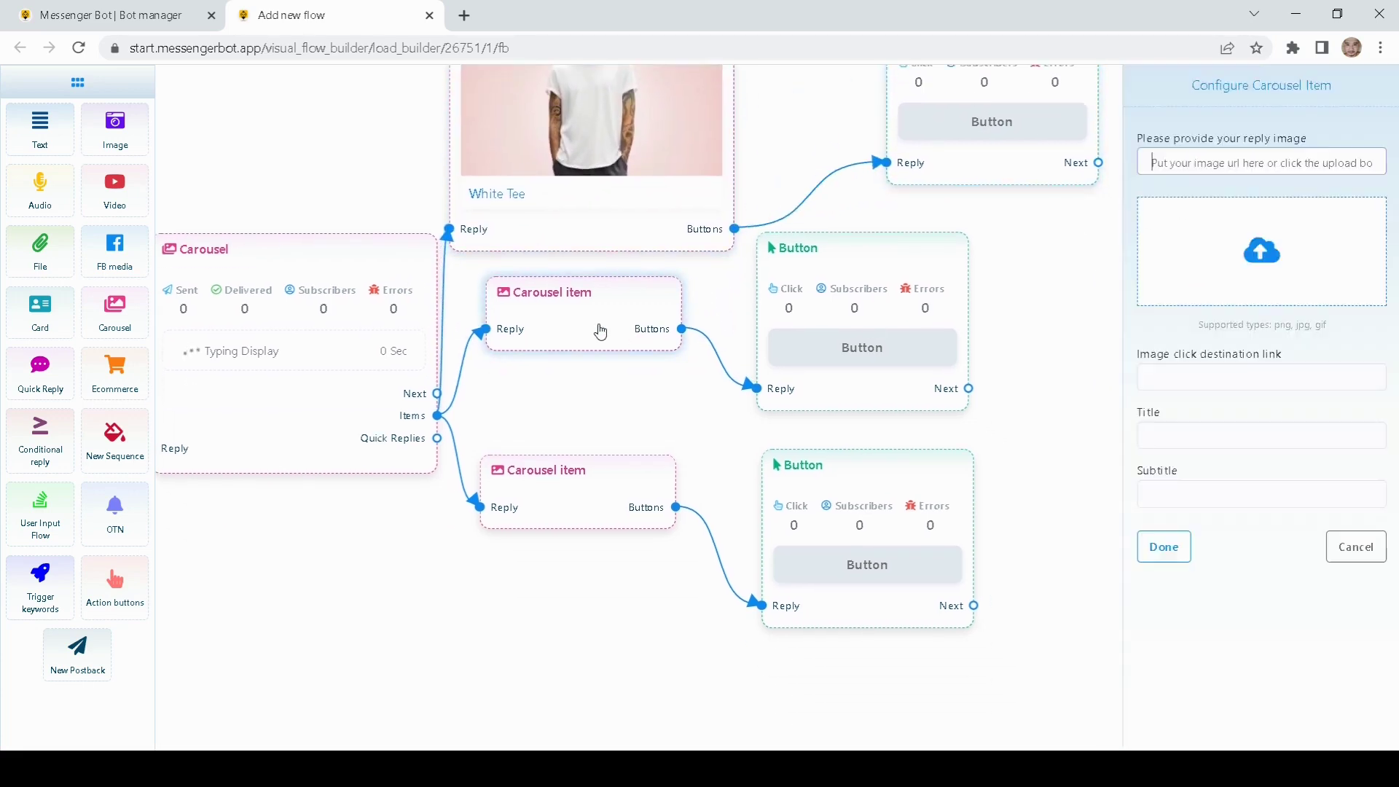
Step: Upload a T-shirt photo to the second carousel item and title it 'White crew neck'
left_click(1249, 239)
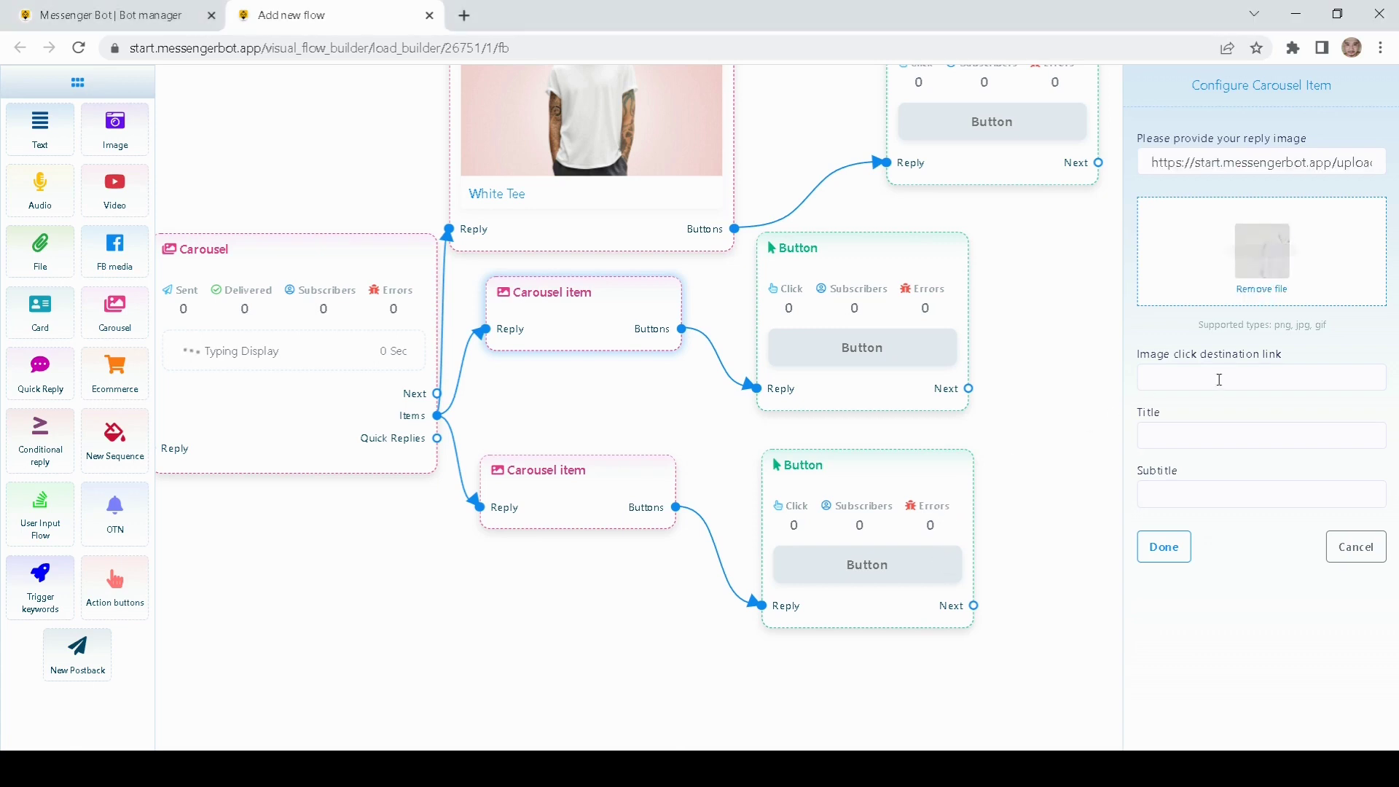
left_click(1184, 437)
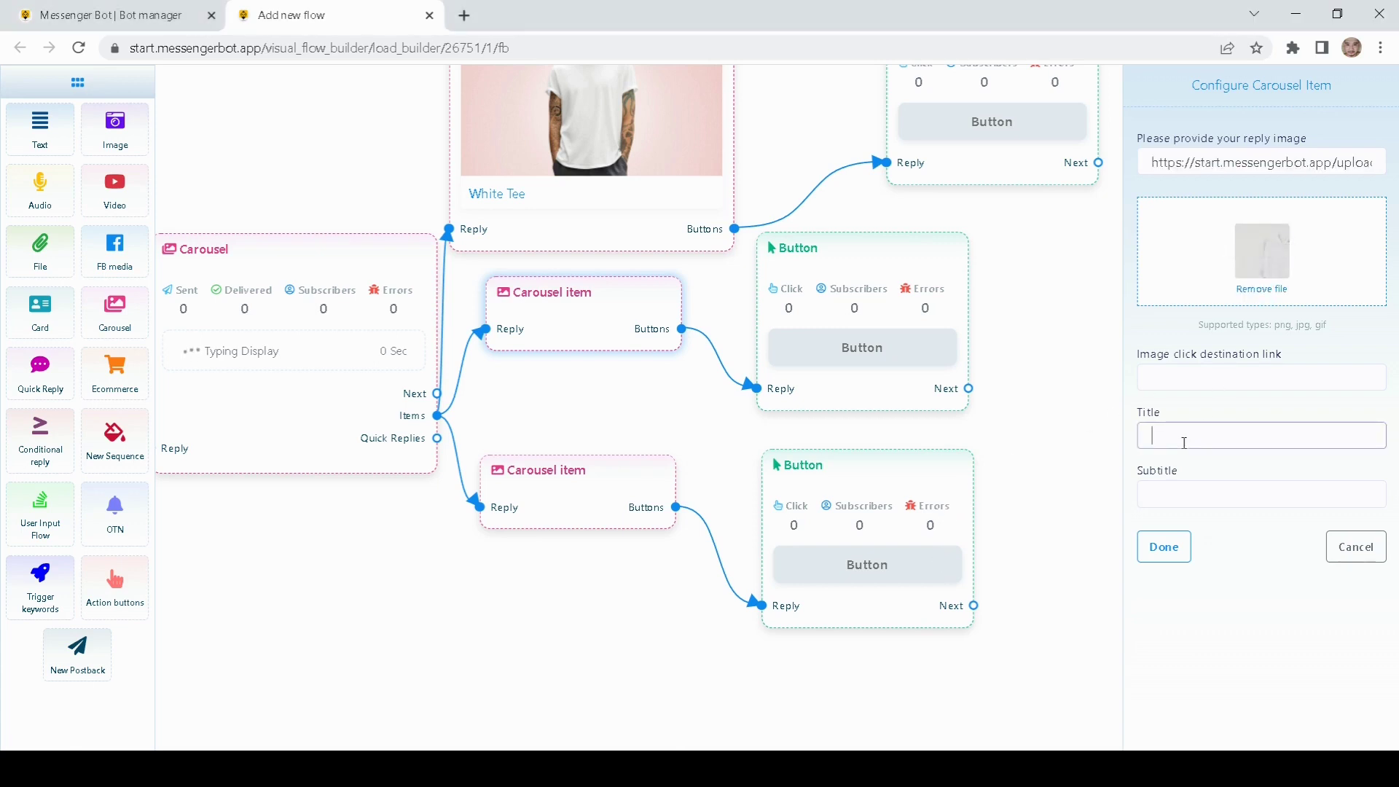
type("White crew neck")
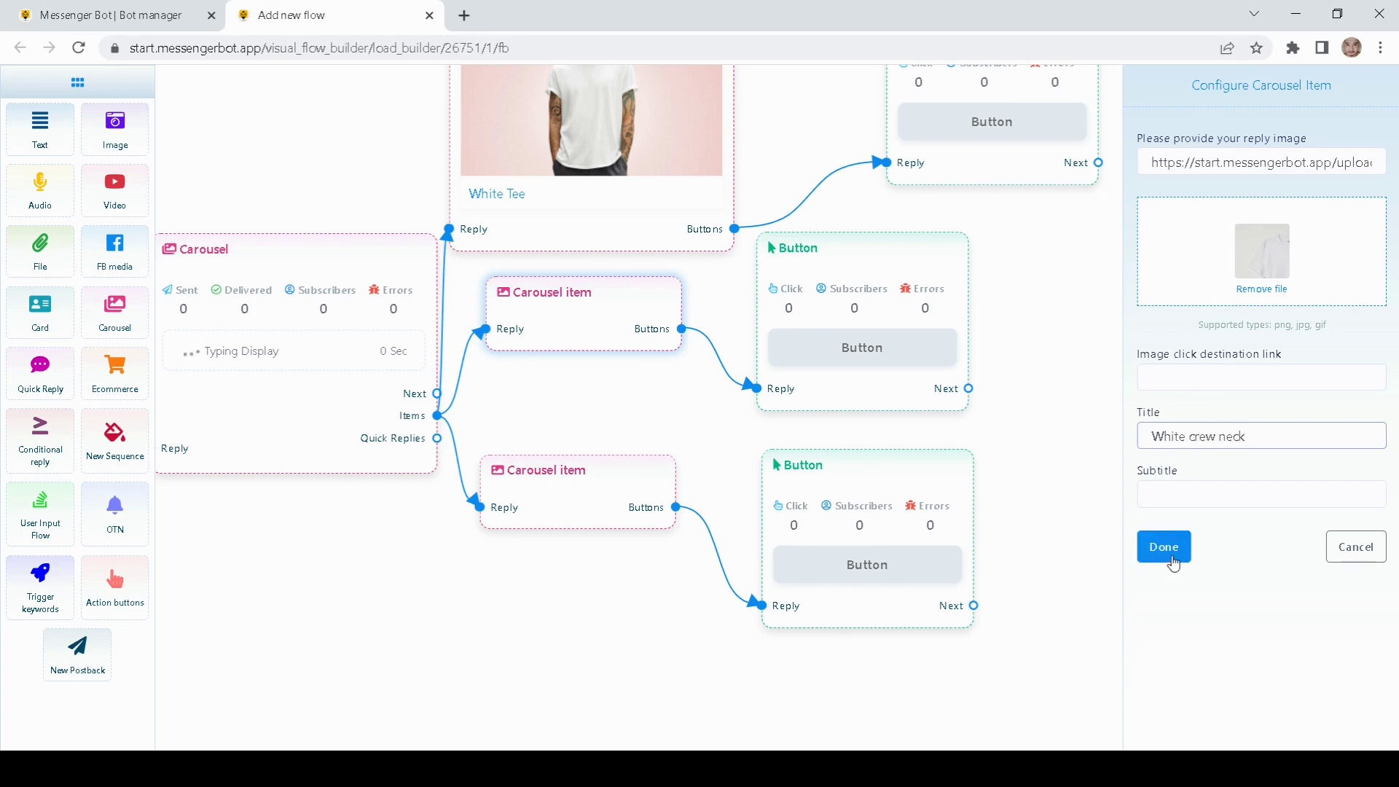
left_click(1164, 546)
Step: Rearrange the third carousel item and button nodes beneath White Crew Neck
left_click_drag(1107, 473, 1141, 230)
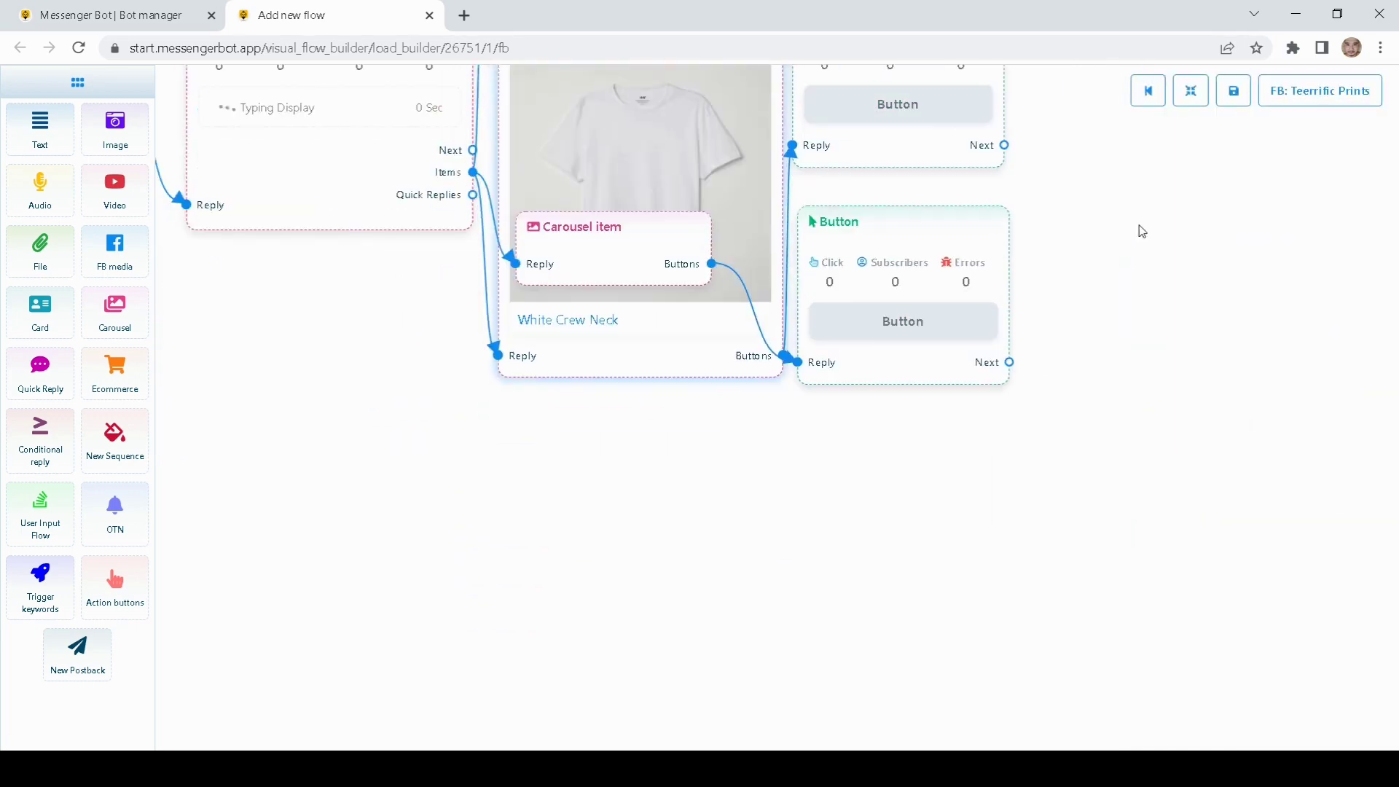
left_click_drag(625, 248, 609, 497)
left_click_drag(973, 364, 1082, 568)
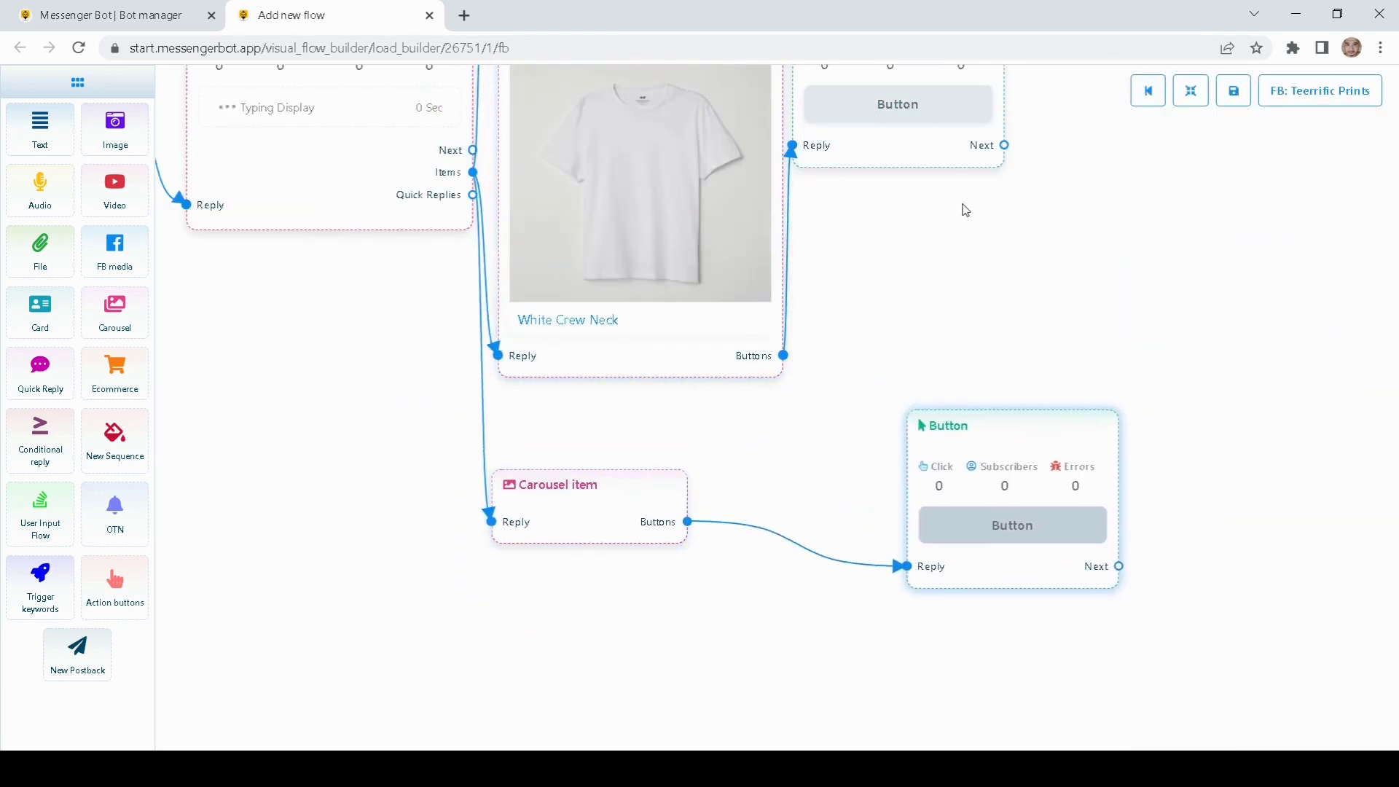
left_click_drag(918, 164, 1158, 279)
left_click_drag(729, 226, 772, 212)
scroll(773, 212, "up", 5)
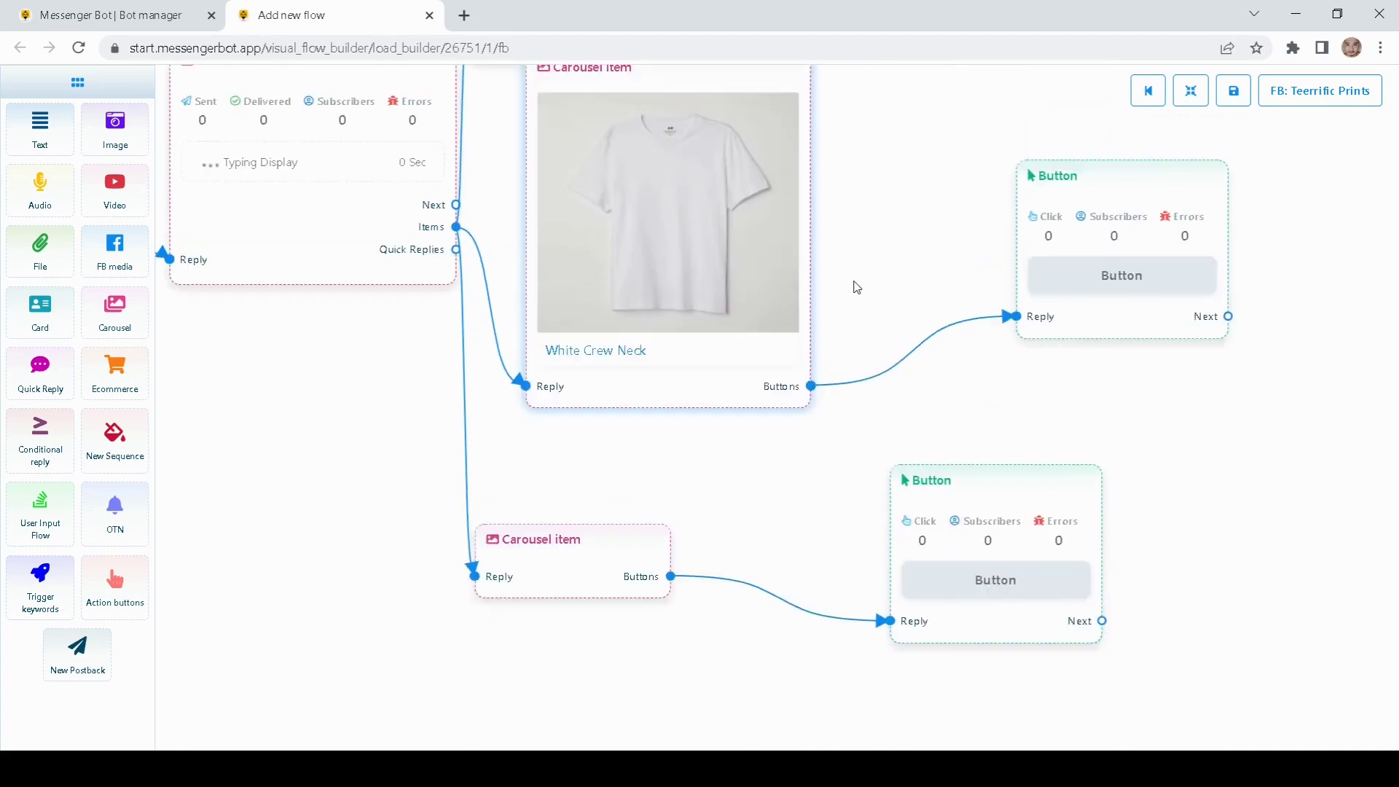
left_click_drag(616, 244, 693, 174)
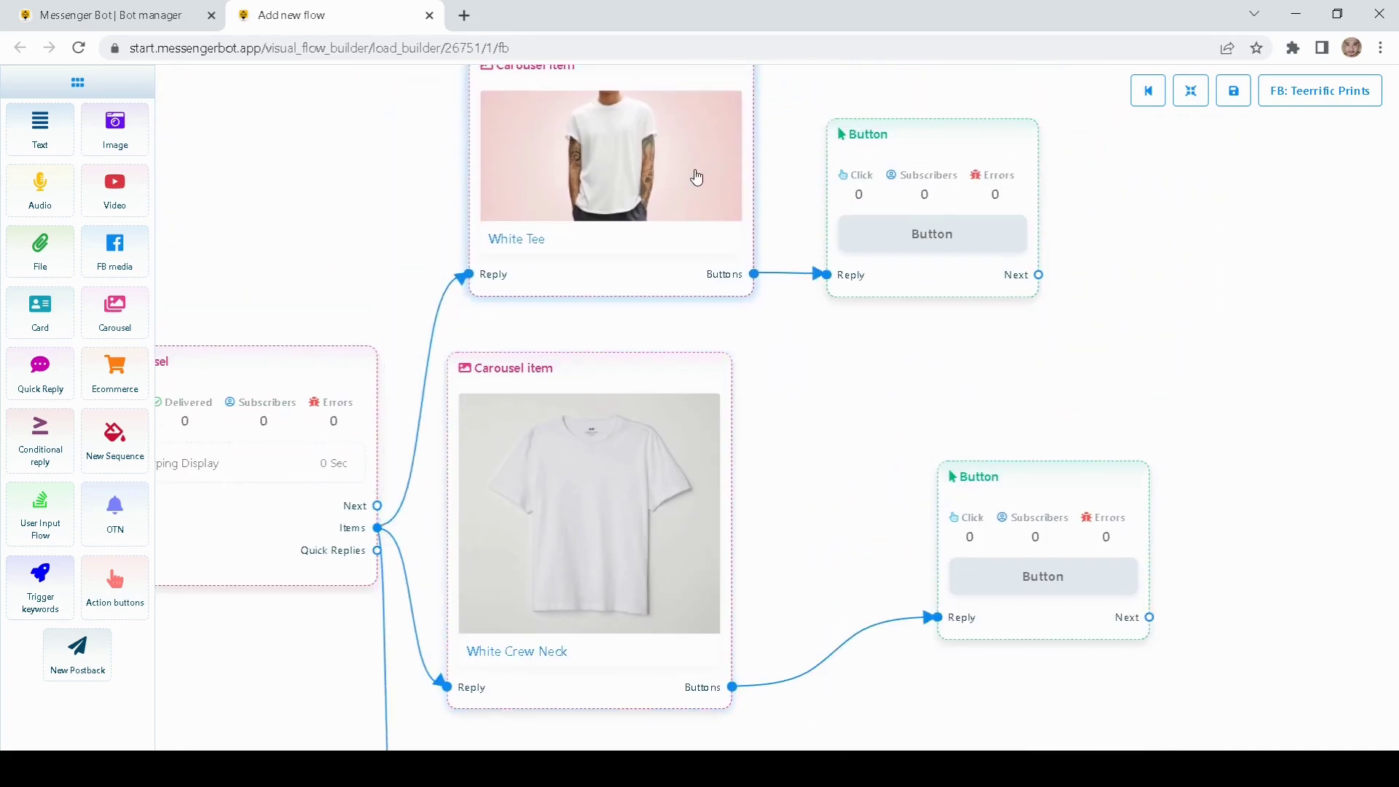
left_click_drag(987, 219, 1030, 243)
scroll(886, 237, "down", 3)
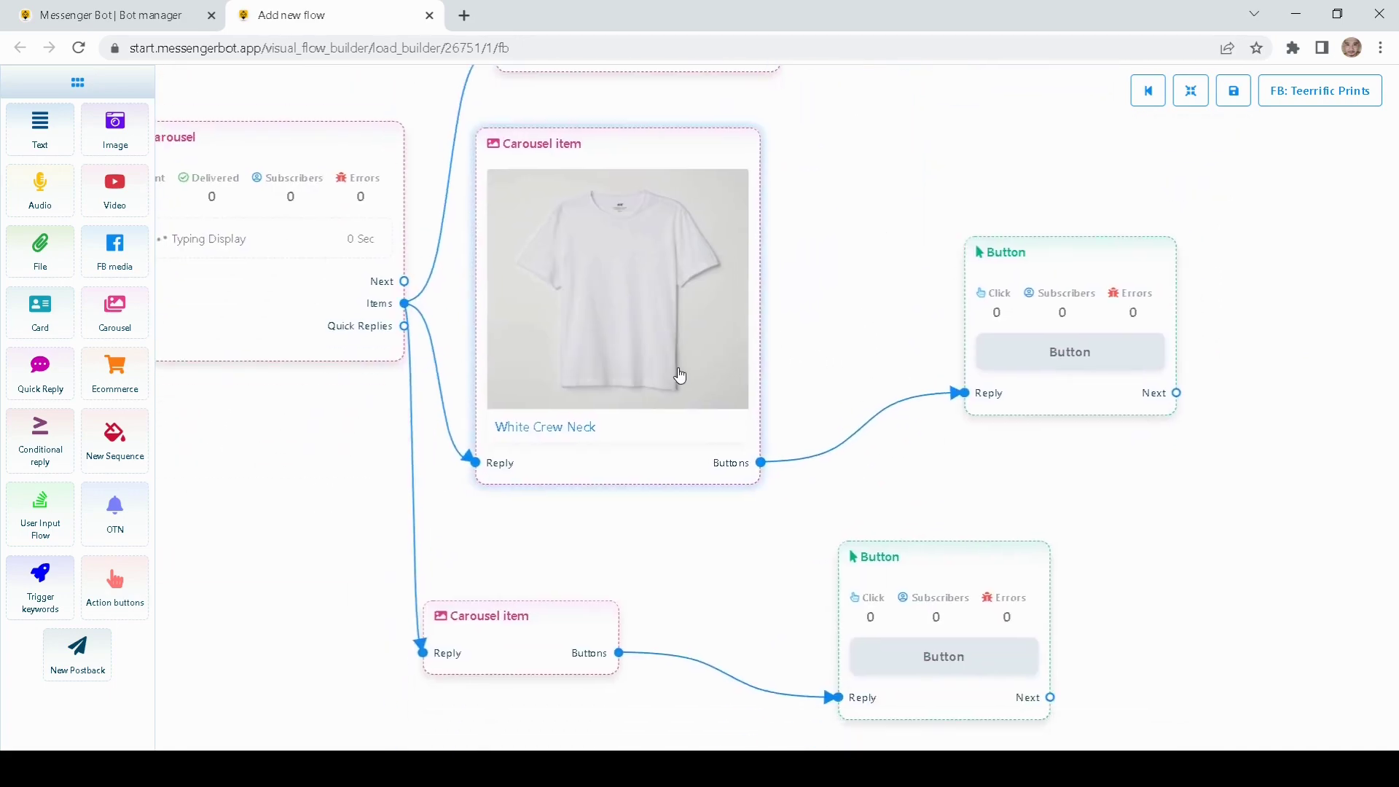
left_click_drag(681, 371, 691, 368)
scroll(838, 349, "down", 2)
left_click_drag(551, 562, 574, 562)
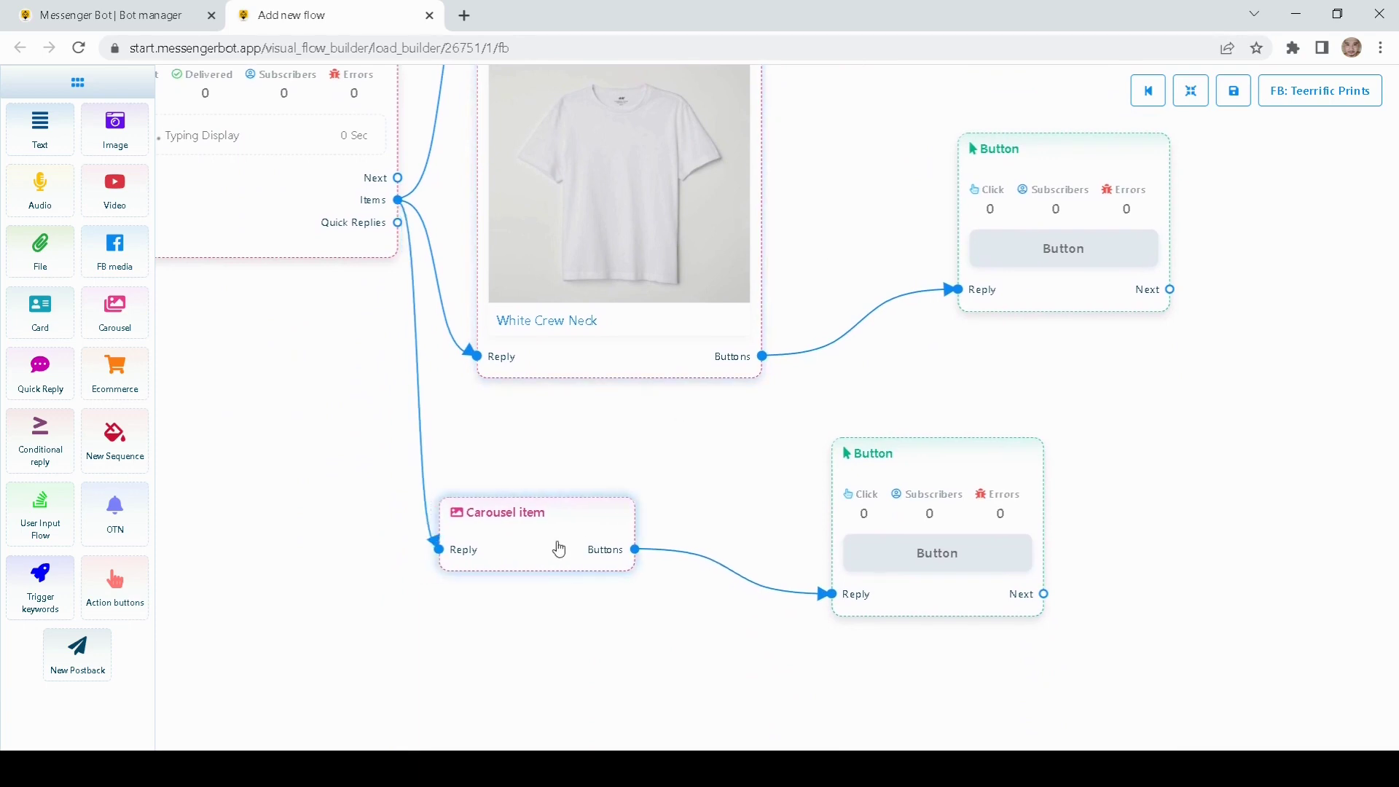
Step: Upload an image to the third carousel item and title it Long Sleeve
double_click(559, 550)
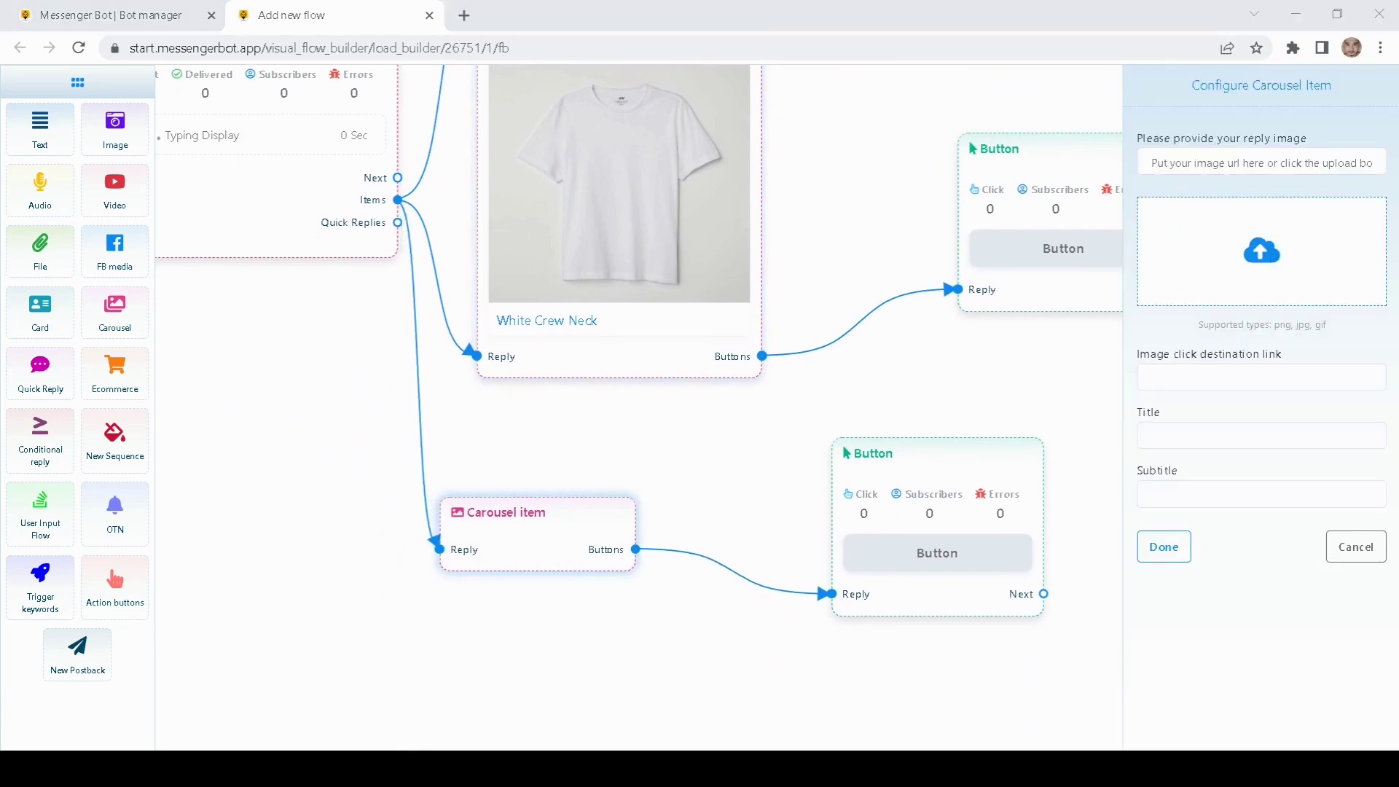
key("Return")
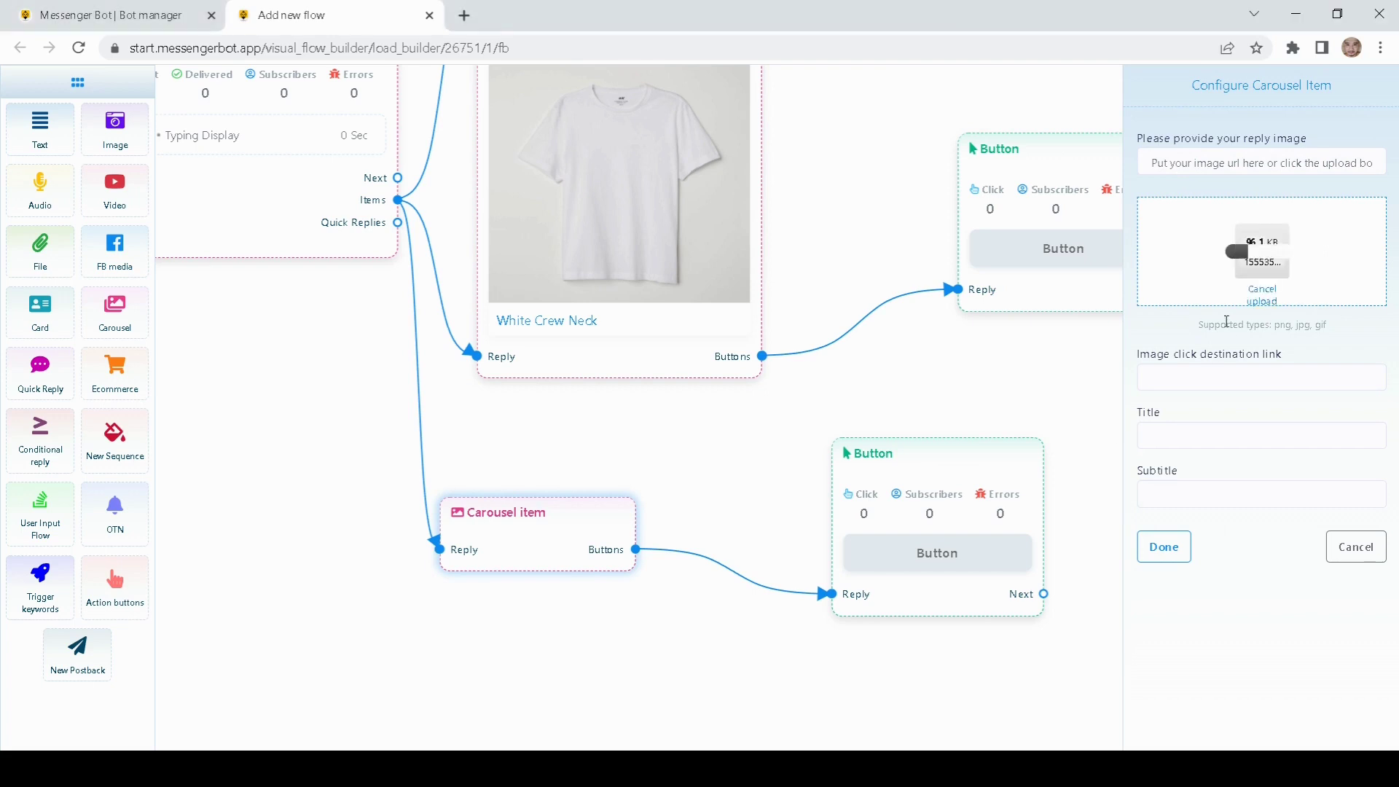
left_click(1163, 436)
type("Long Sleeve")
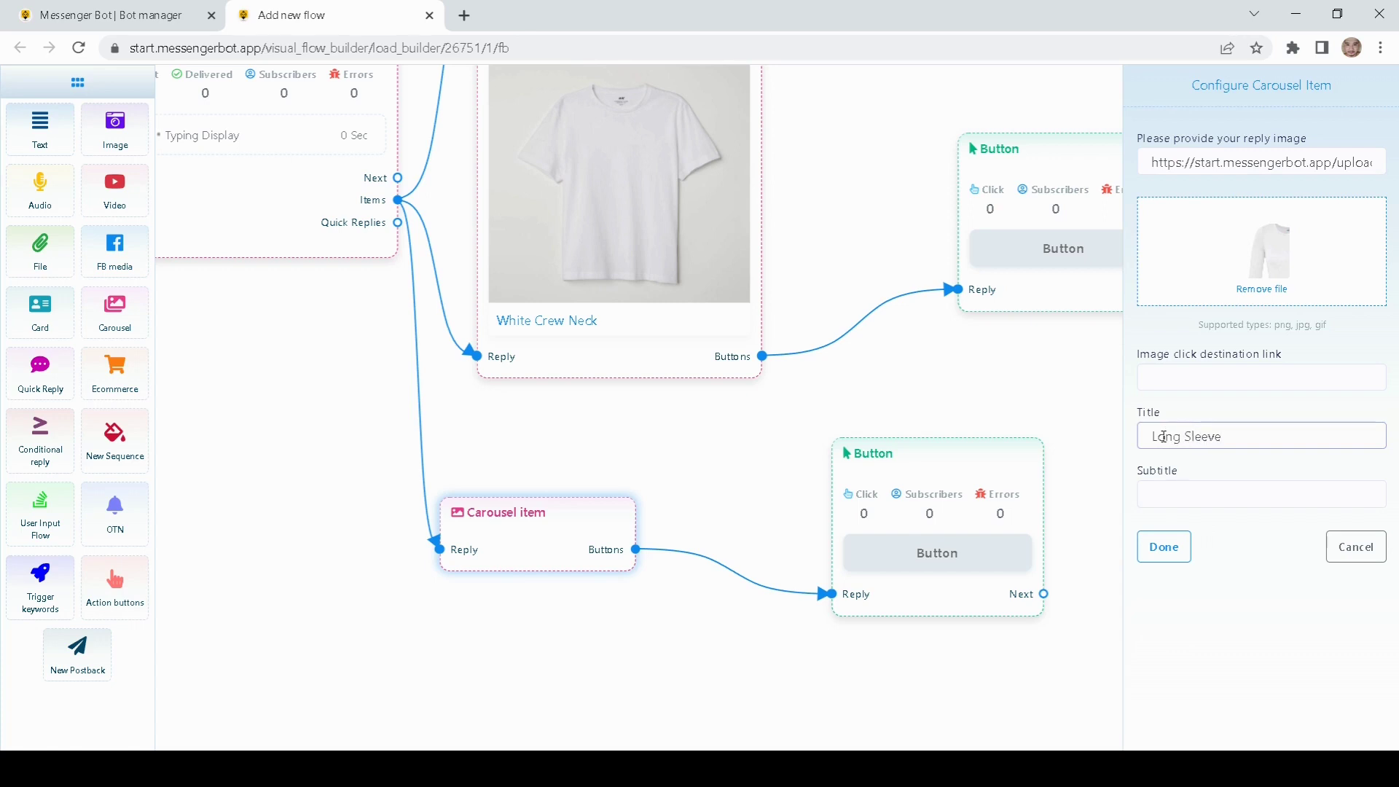
left_click(1170, 550)
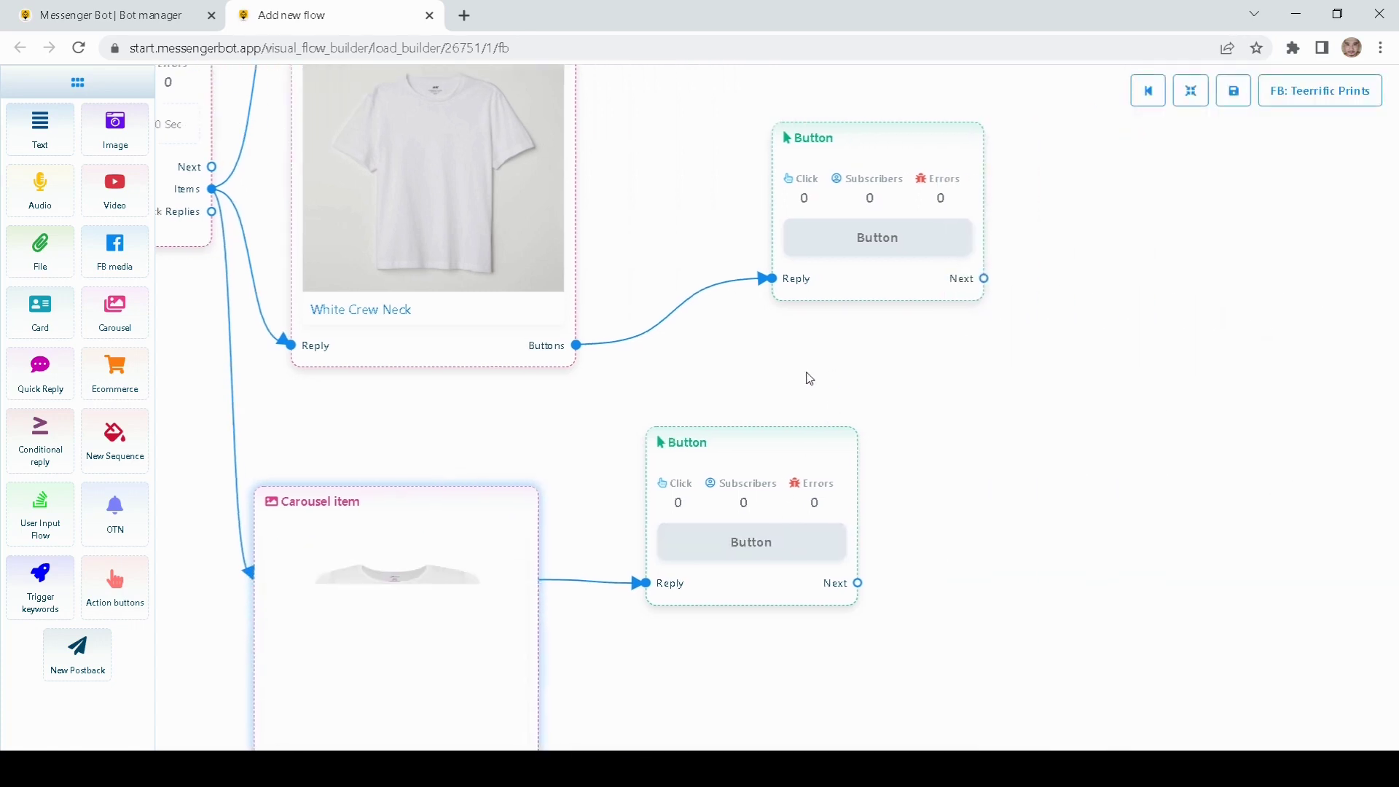
Step: Tidy the button nodes so each sits beside its carousel card
left_click_drag(712, 396, 753, 537)
scroll(709, 536, "up", 3)
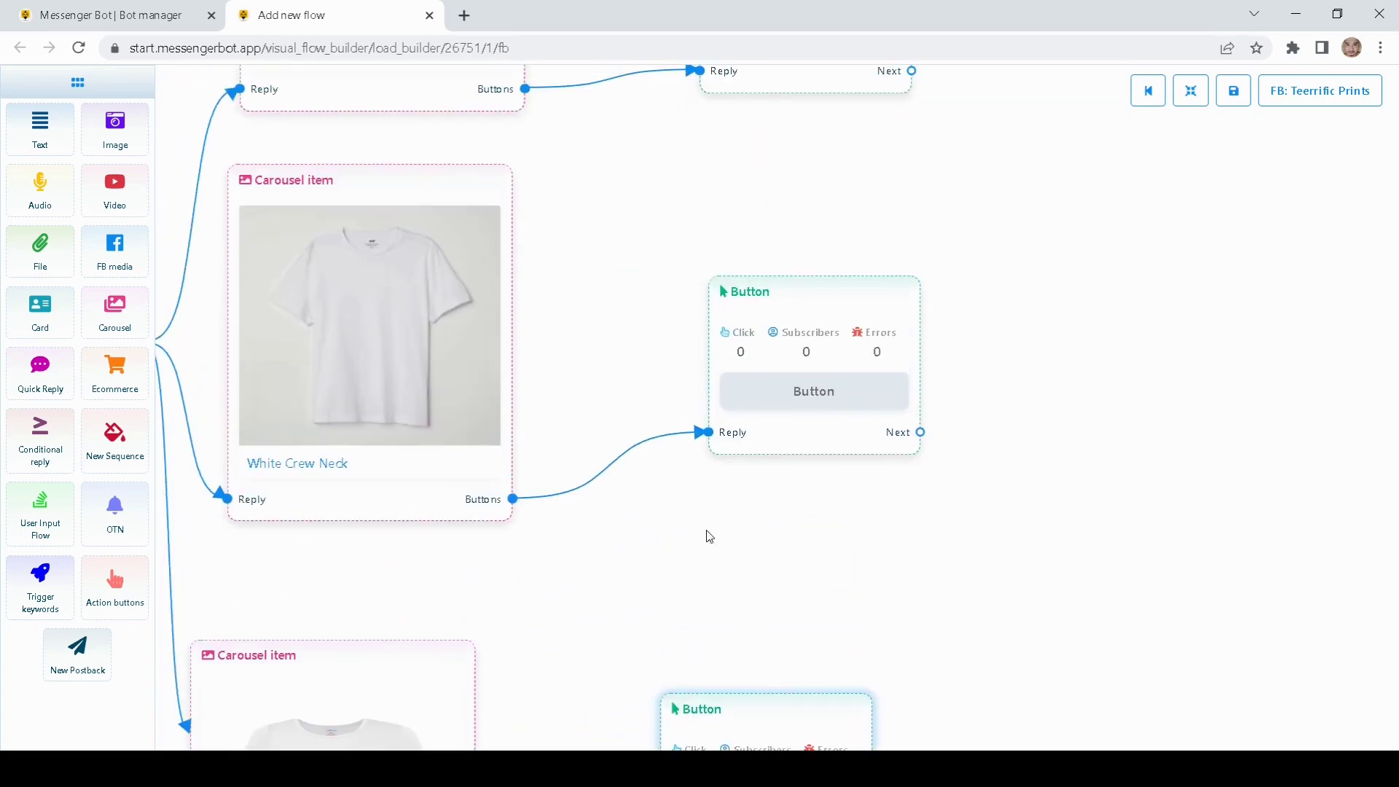
left_click_drag(783, 319, 774, 372)
left_click_drag(685, 239, 625, 431)
left_click_drag(749, 126, 741, 130)
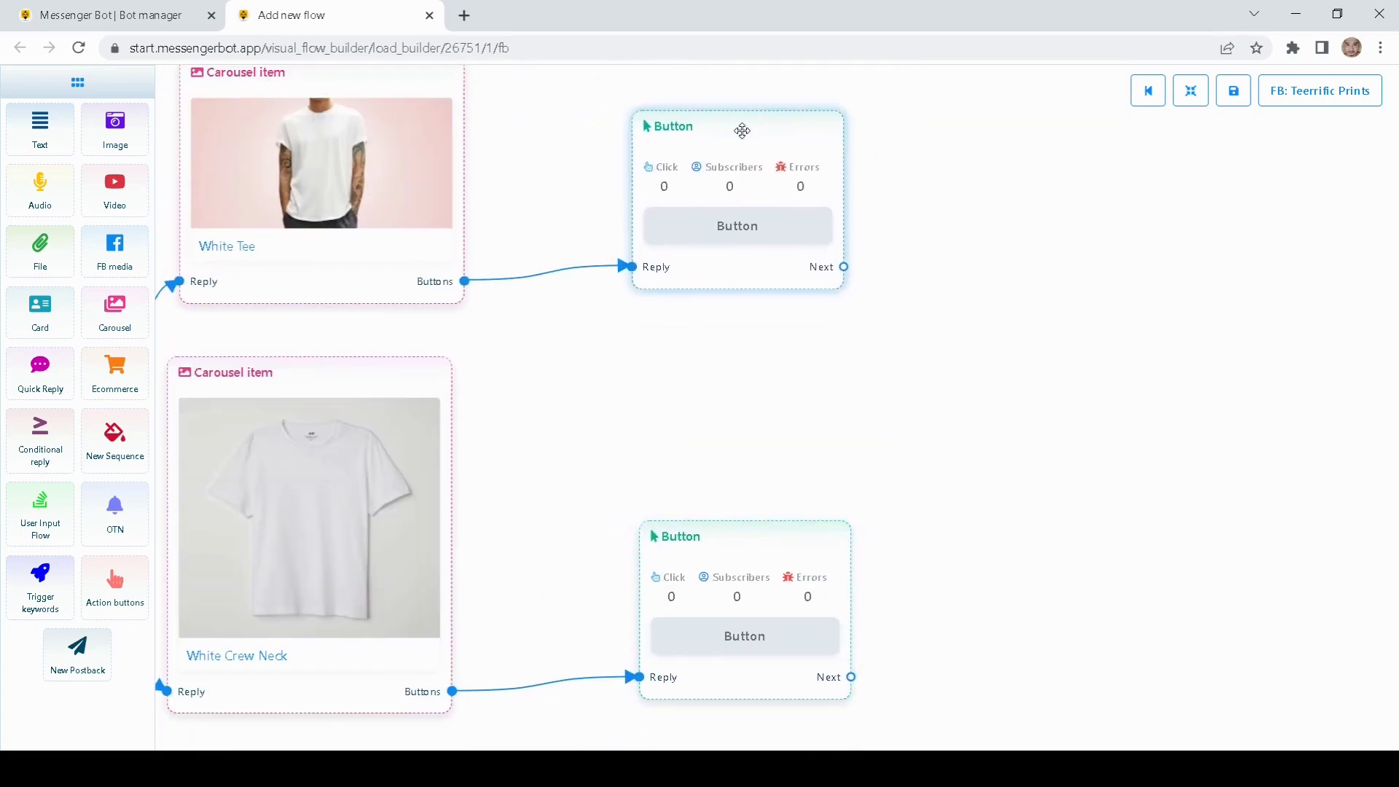
left_click_drag(559, 184, 543, 267)
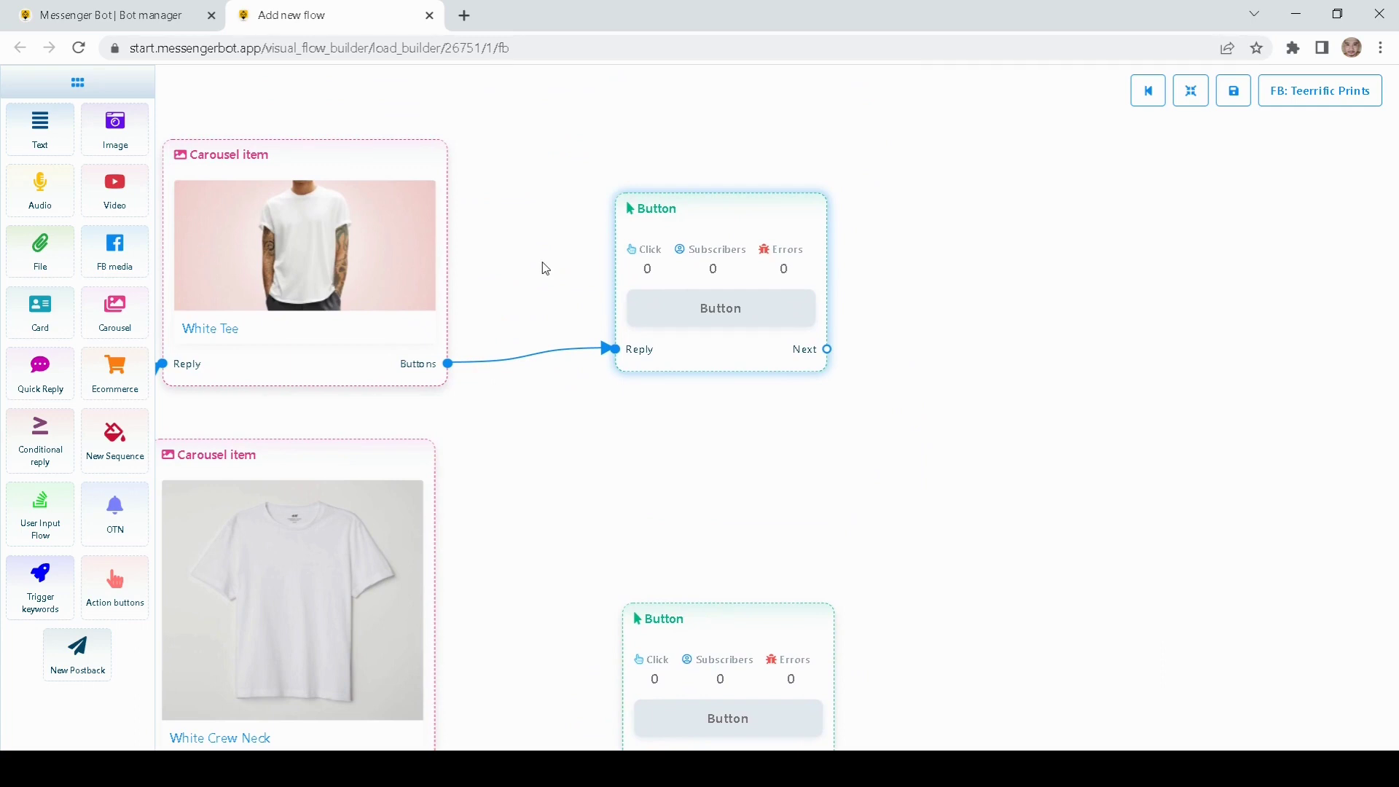
left_click_drag(545, 268, 518, 271)
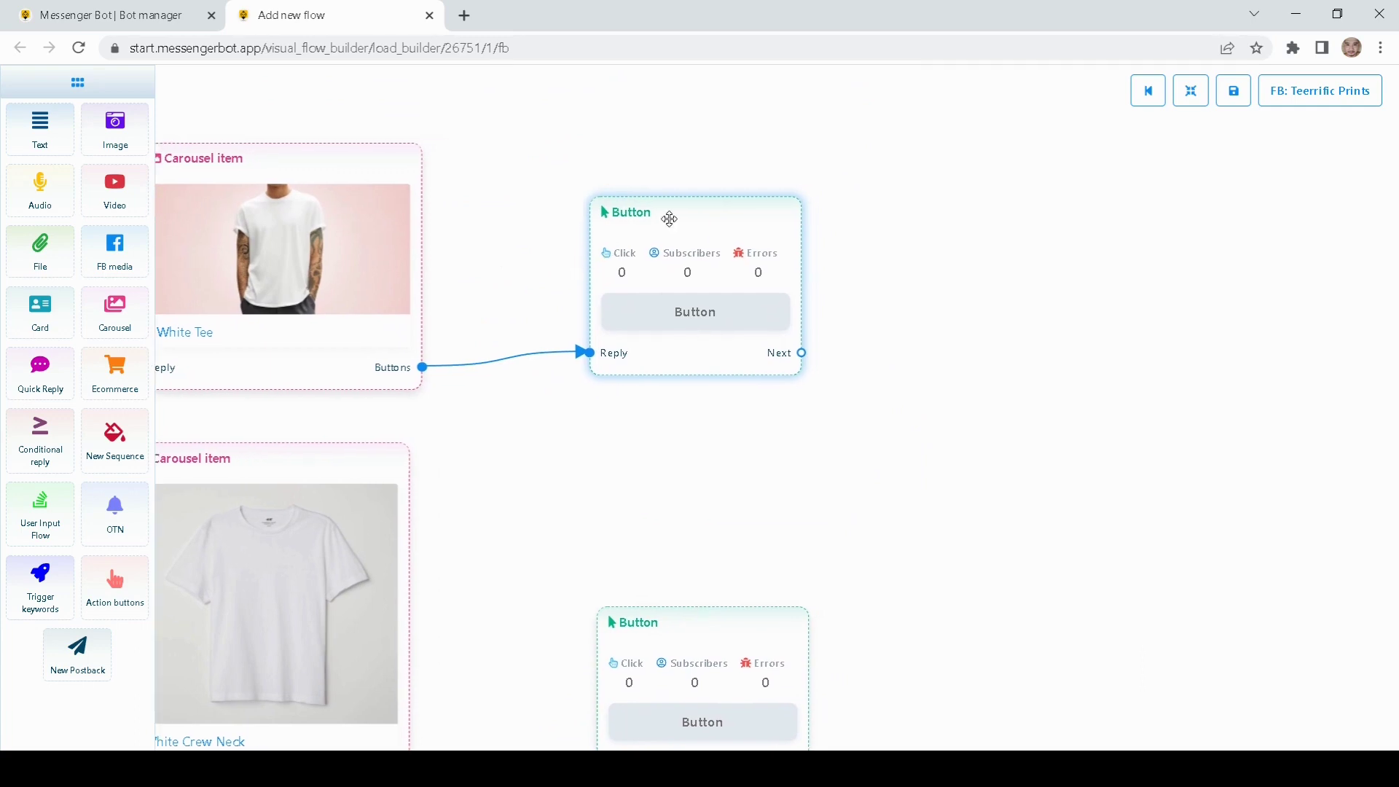
left_click_drag(666, 215, 615, 218)
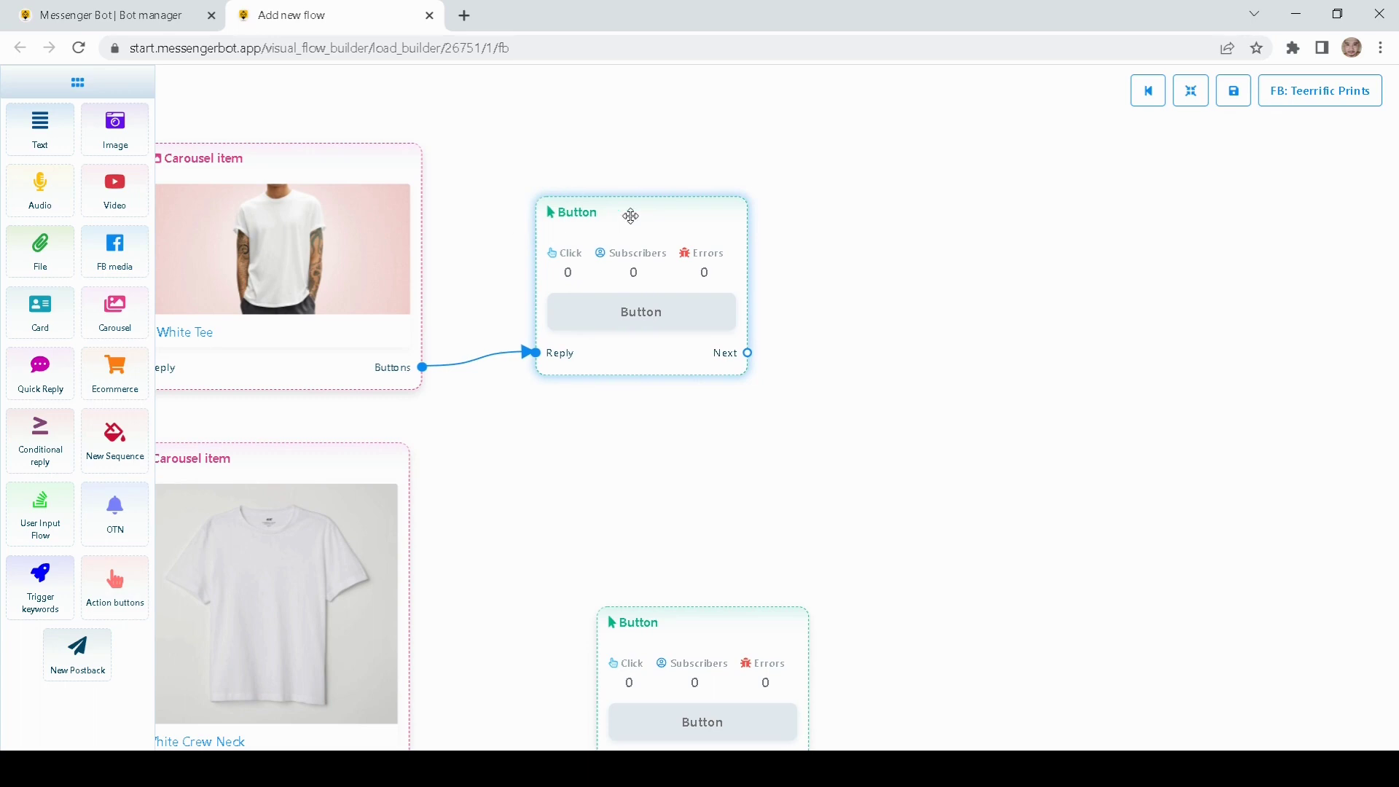
Step: Make the White Tee button a 'Get in now' New postback button
double_click(690, 210)
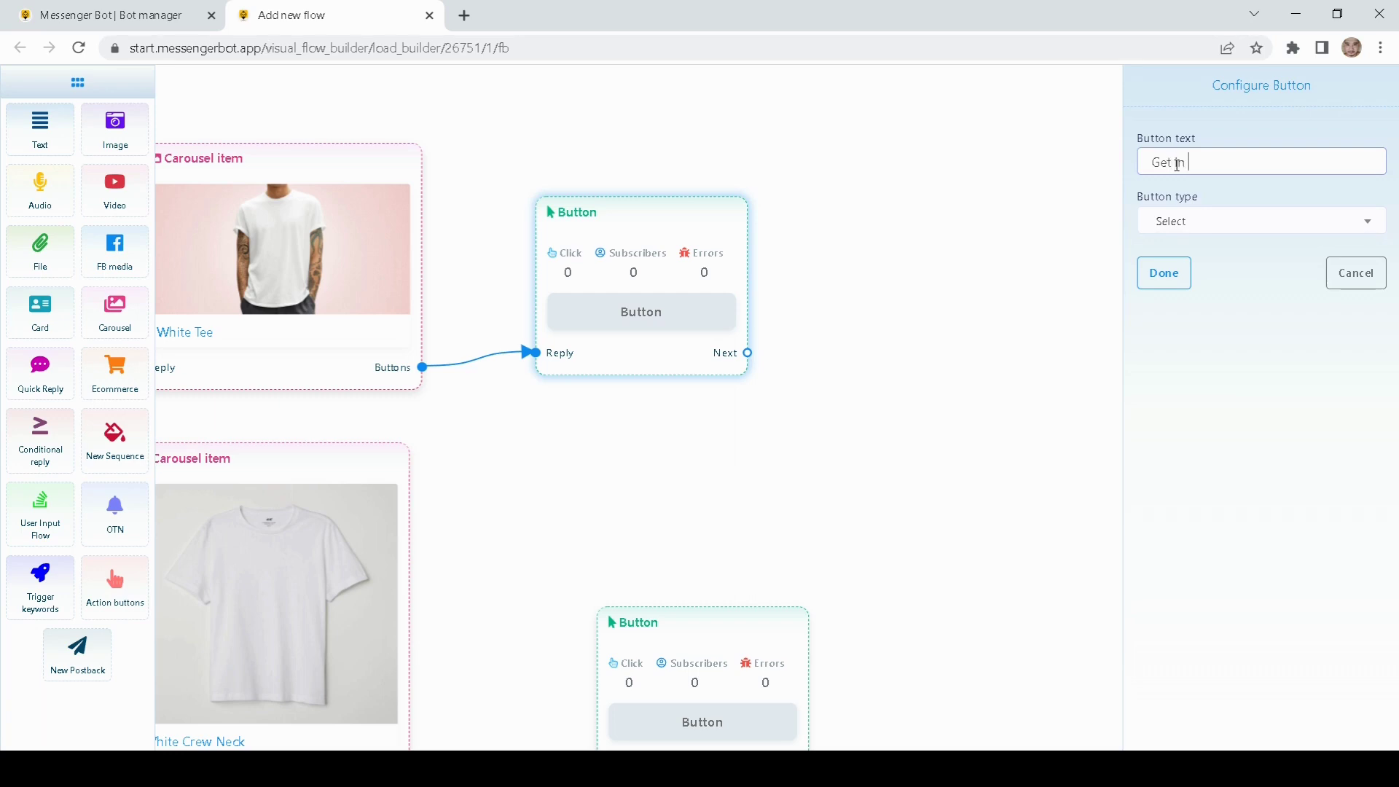
left_click_drag(1244, 159, 1108, 160)
key("ctrl+c")
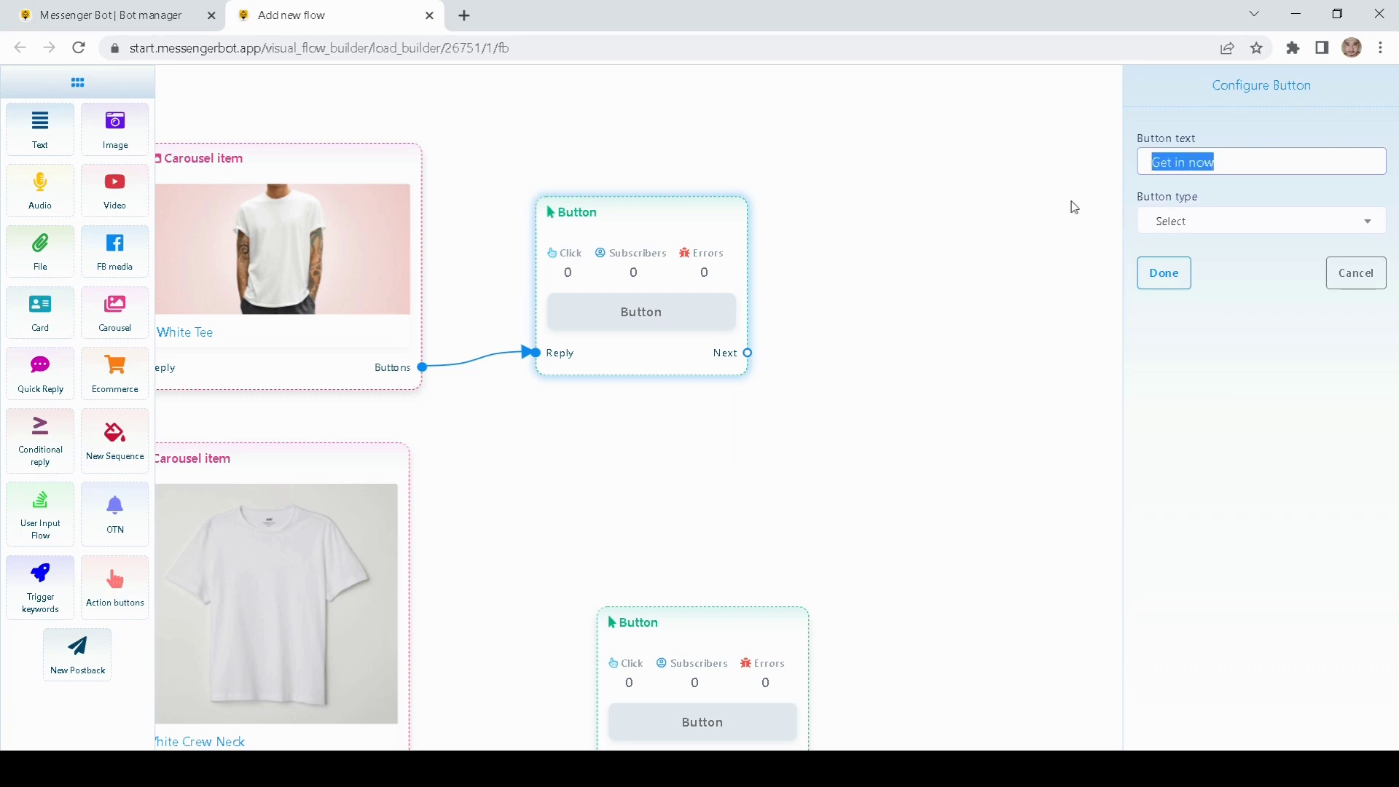
left_click(1196, 226)
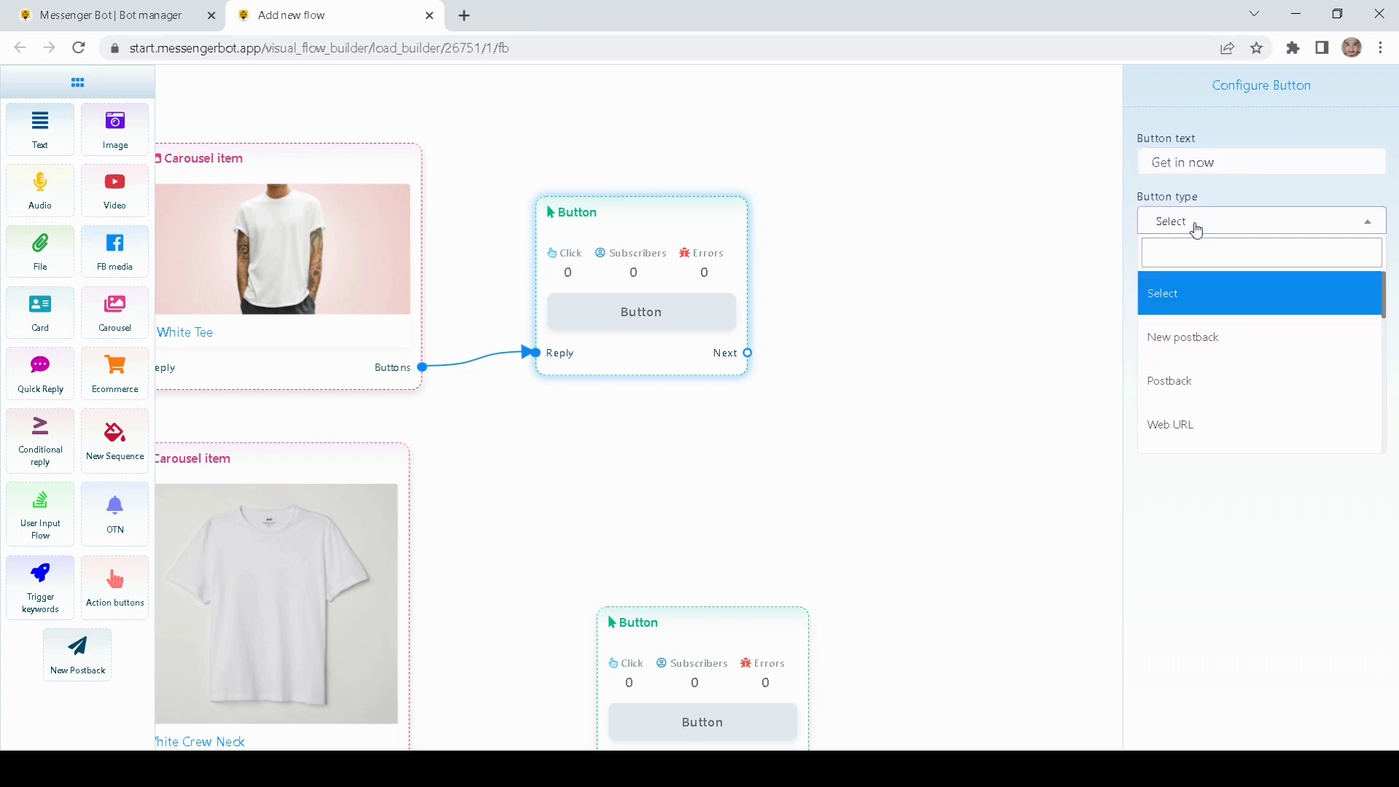
left_click(1177, 338)
left_click(1164, 275)
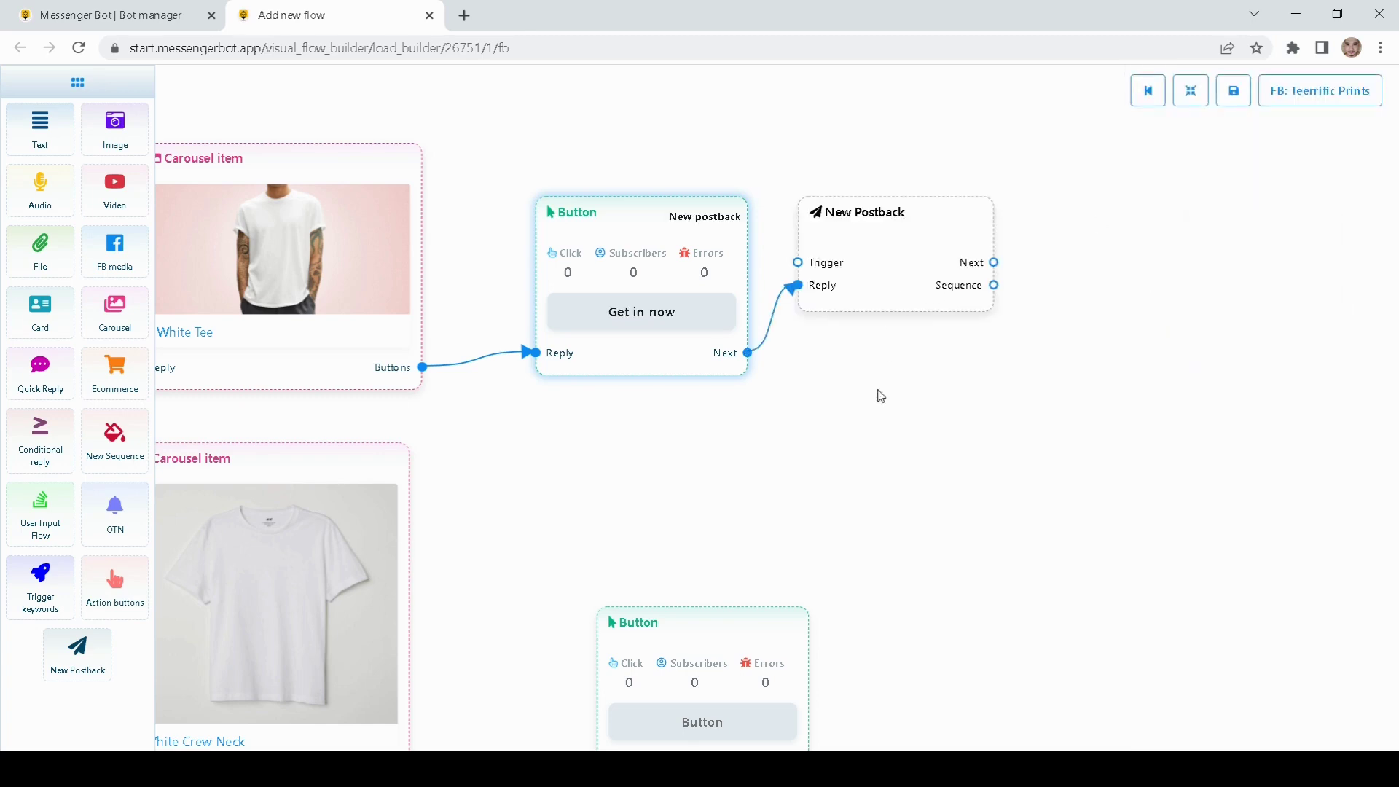
Step: Make the remaining two carousel buttons 'Get in now' New postback buttons
scroll(815, 396, "down", 4)
left_click(724, 370)
double_click(724, 370)
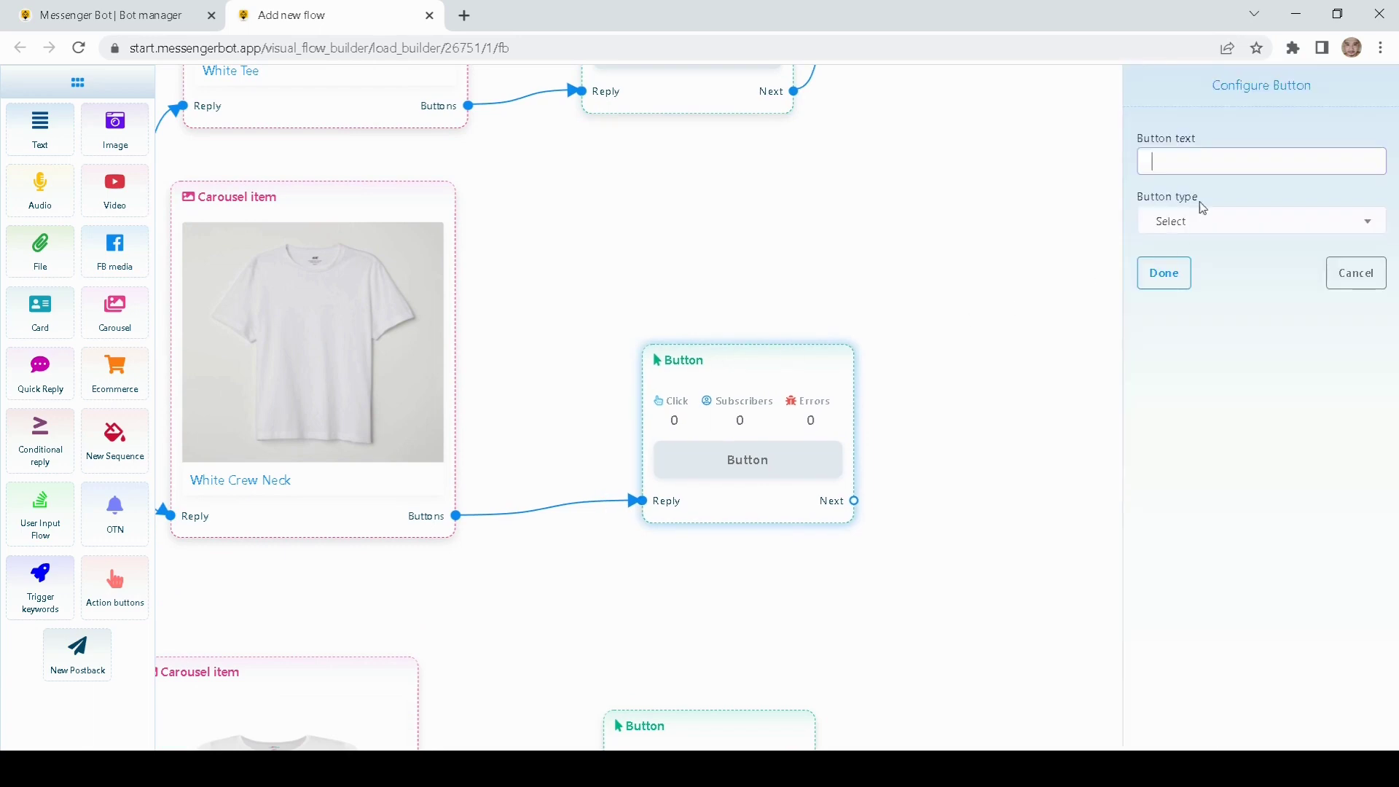
key("ctrl+v")
left_click(1182, 232)
left_click(1165, 333)
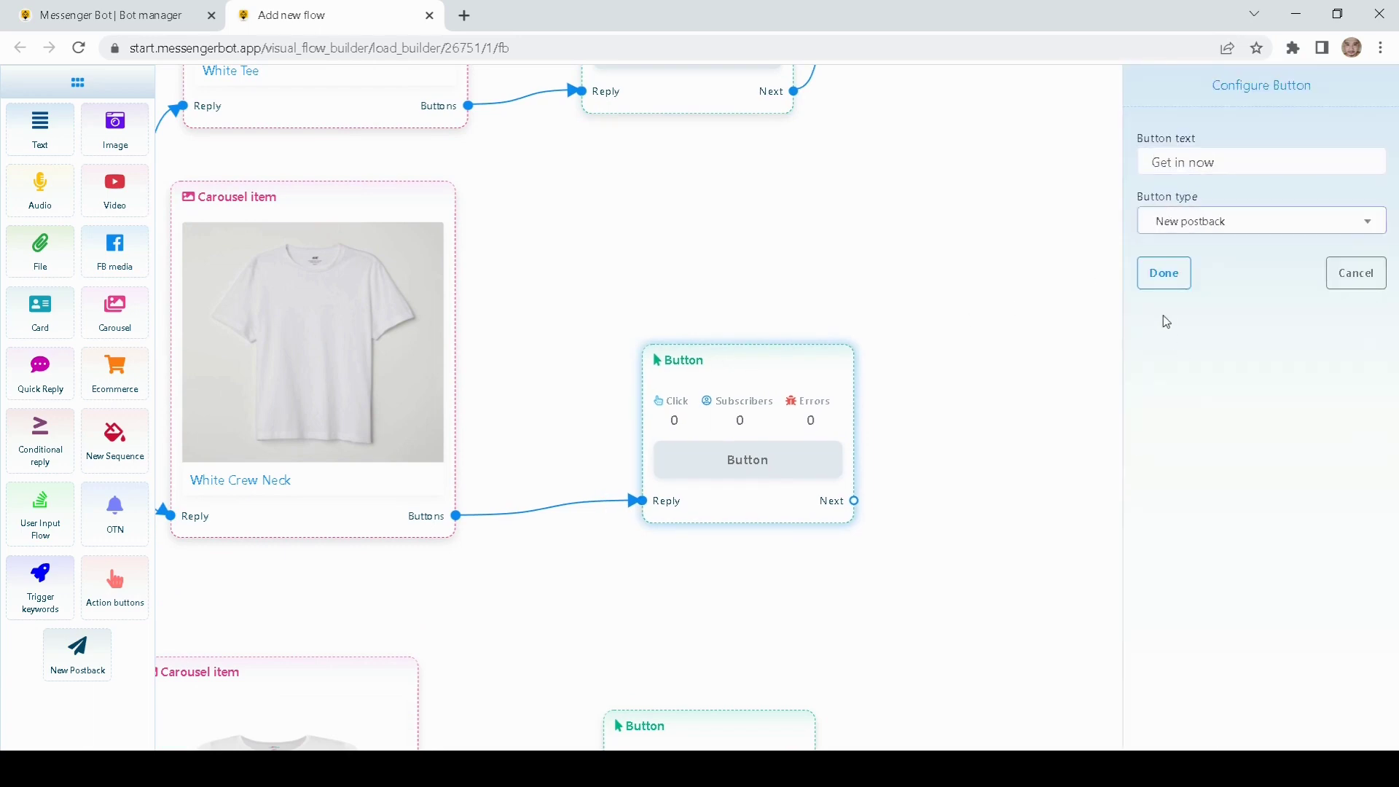
left_click(1164, 274)
double_click(652, 583)
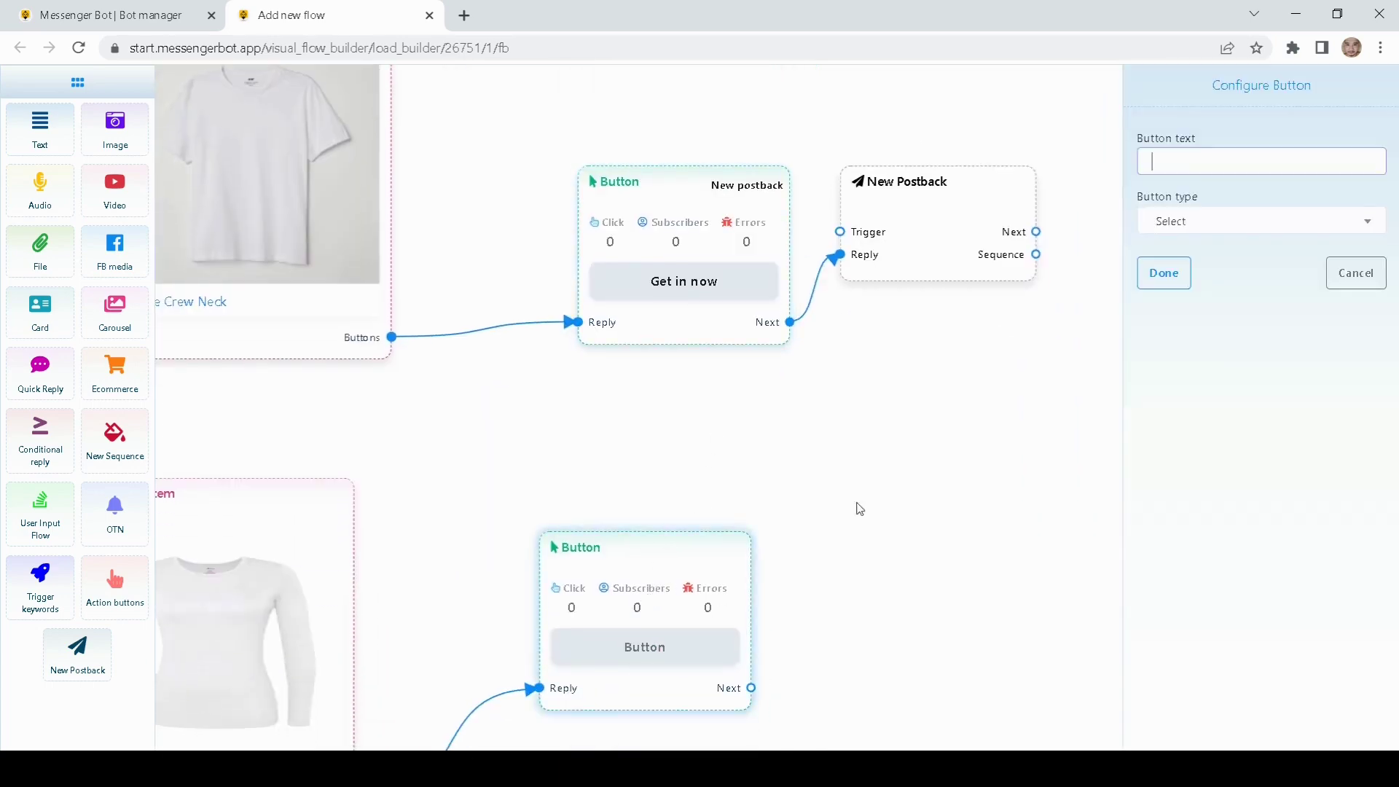
key("ctrl+v")
left_click(1187, 231)
left_click(1170, 331)
left_click(1164, 274)
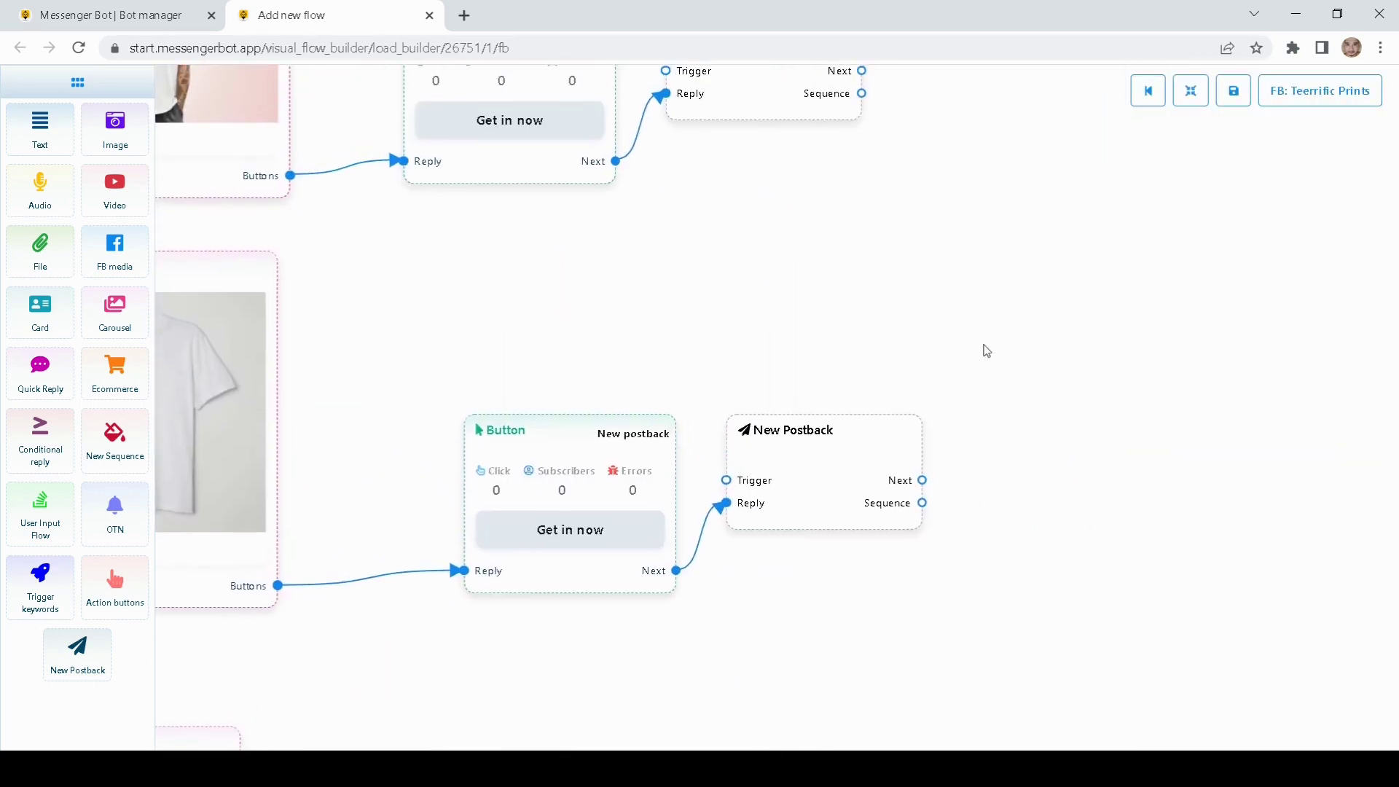
Step: Title the New Postback blocks 'Demo', pasting the copied title into each one
double_click(740, 215)
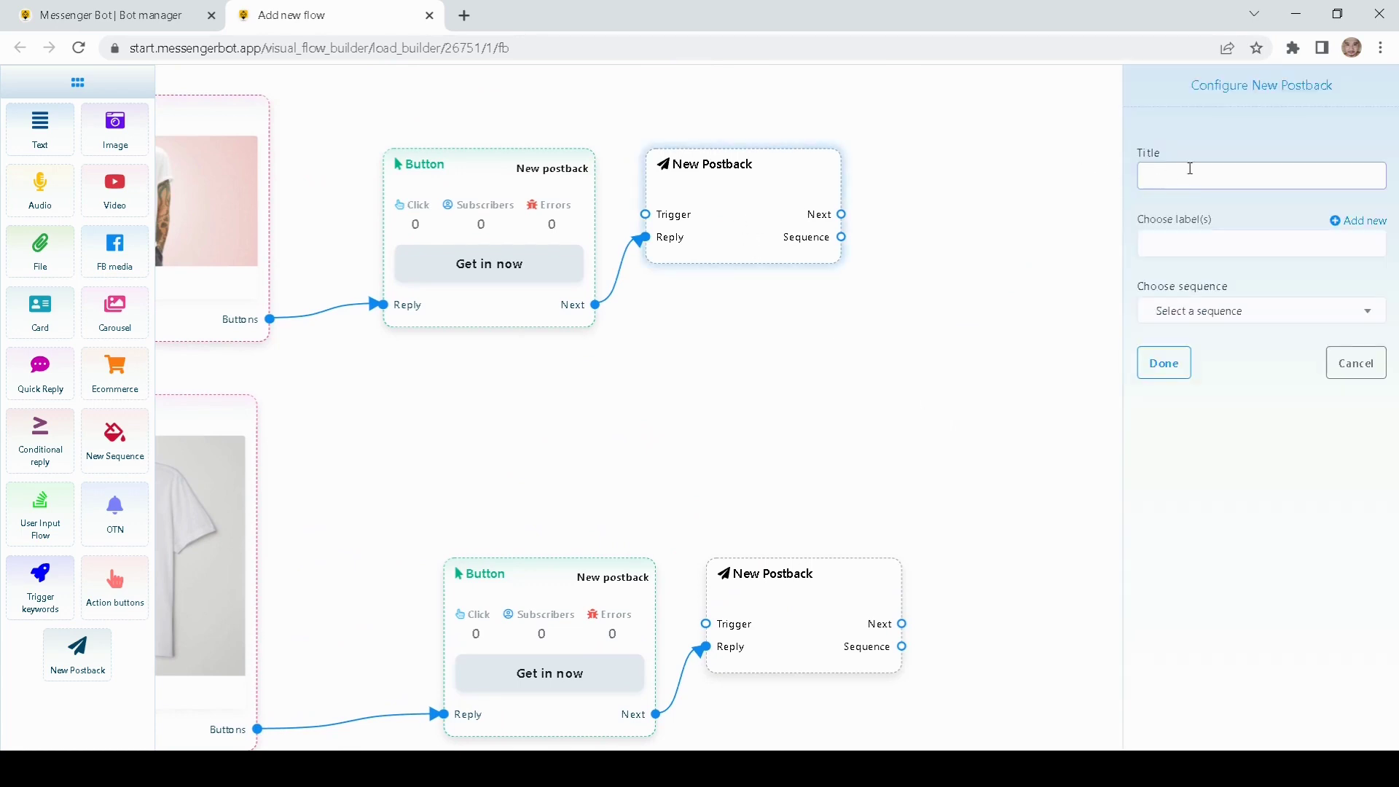
type("Demo")
key("ctrl+a")
key("ctrl+c")
left_click(1141, 358)
left_click_drag(966, 240, 921, 52)
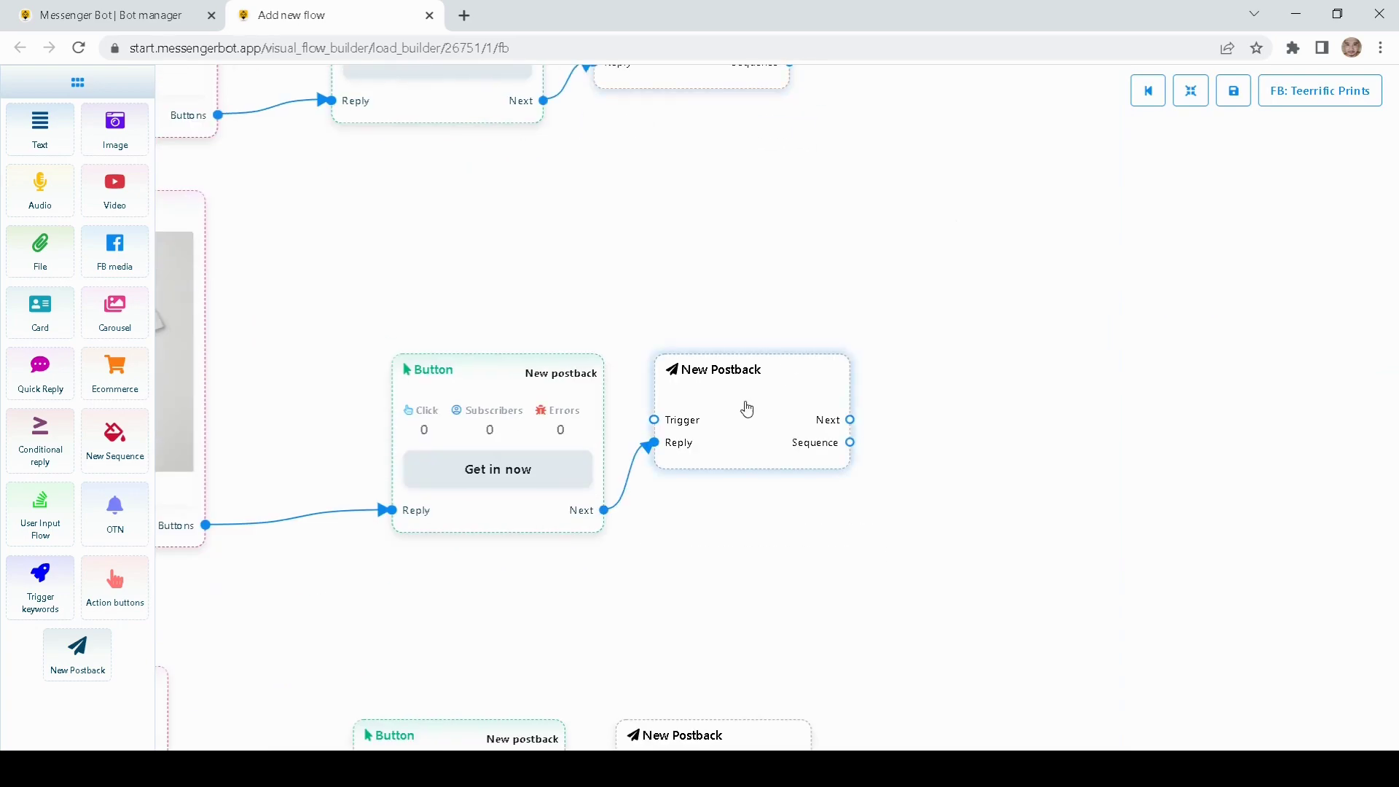
double_click(746, 406)
key("ctrl+v")
left_click(1189, 368)
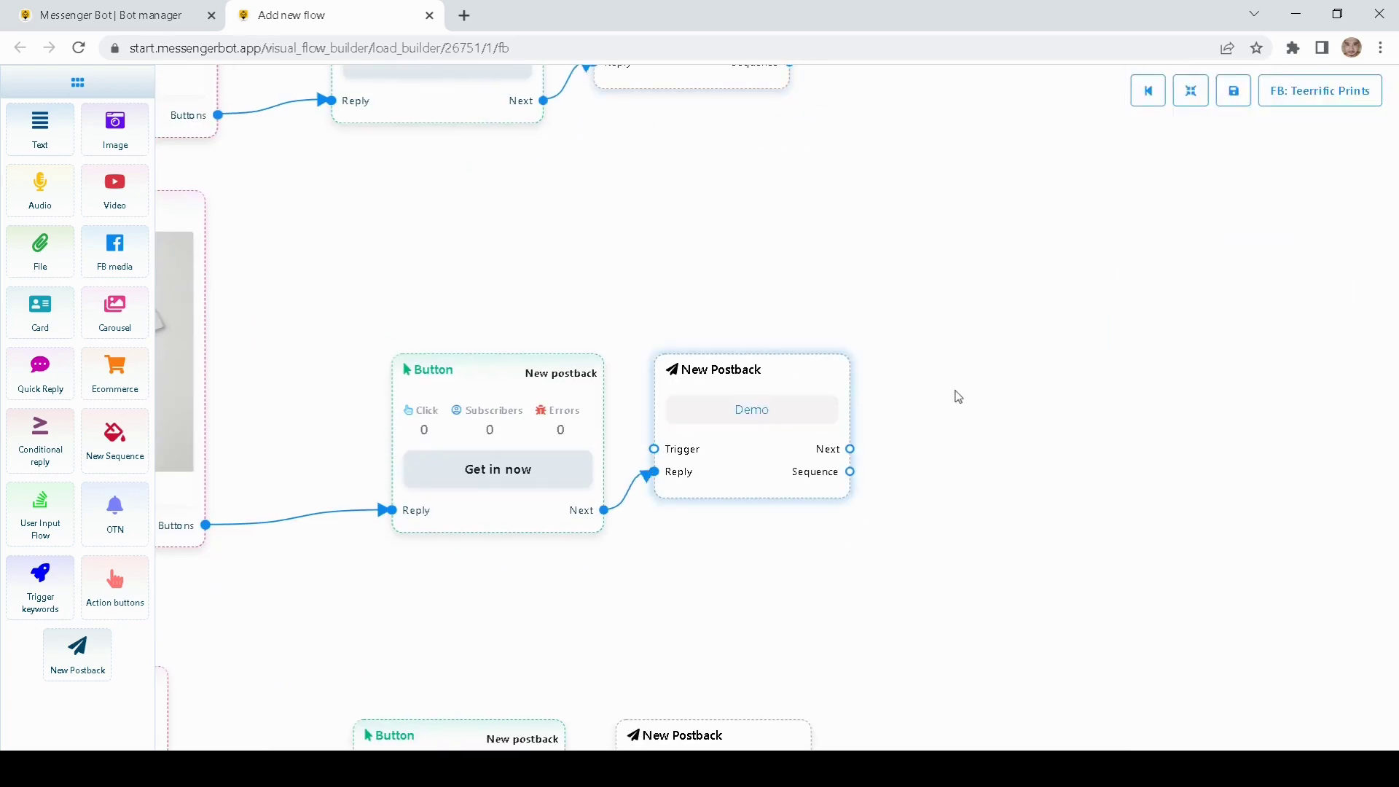
left_click_drag(955, 394, 945, 99)
double_click(746, 498)
key("ctrl+v")
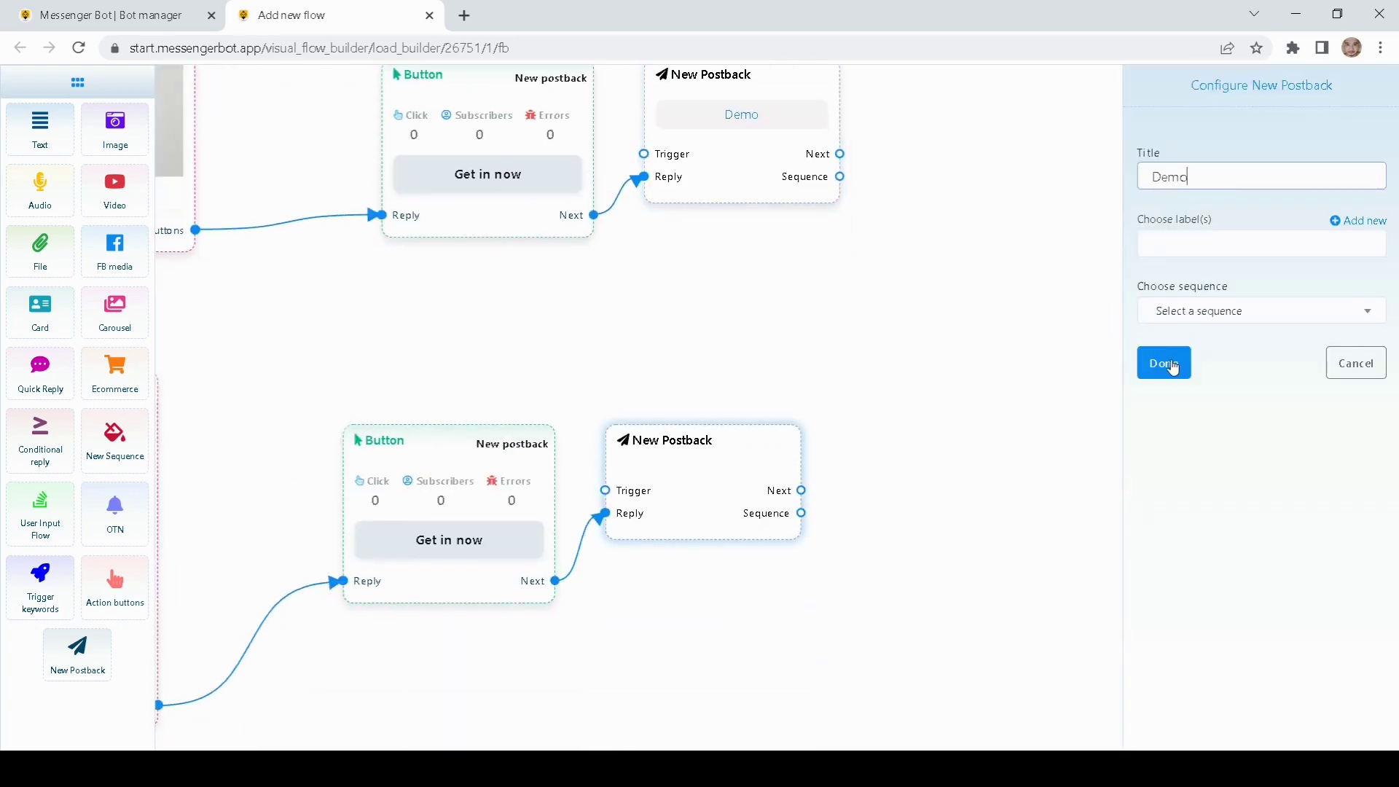
left_click(1172, 365)
Step: Pan across the canvas to check both carousel chains and their Demo postbacks
left_click_drag(965, 350, 1023, 404)
left_click_drag(1039, 314, 1025, 581)
left_click_drag(706, 284, 887, 286)
left_click_drag(545, 256, 724, 449)
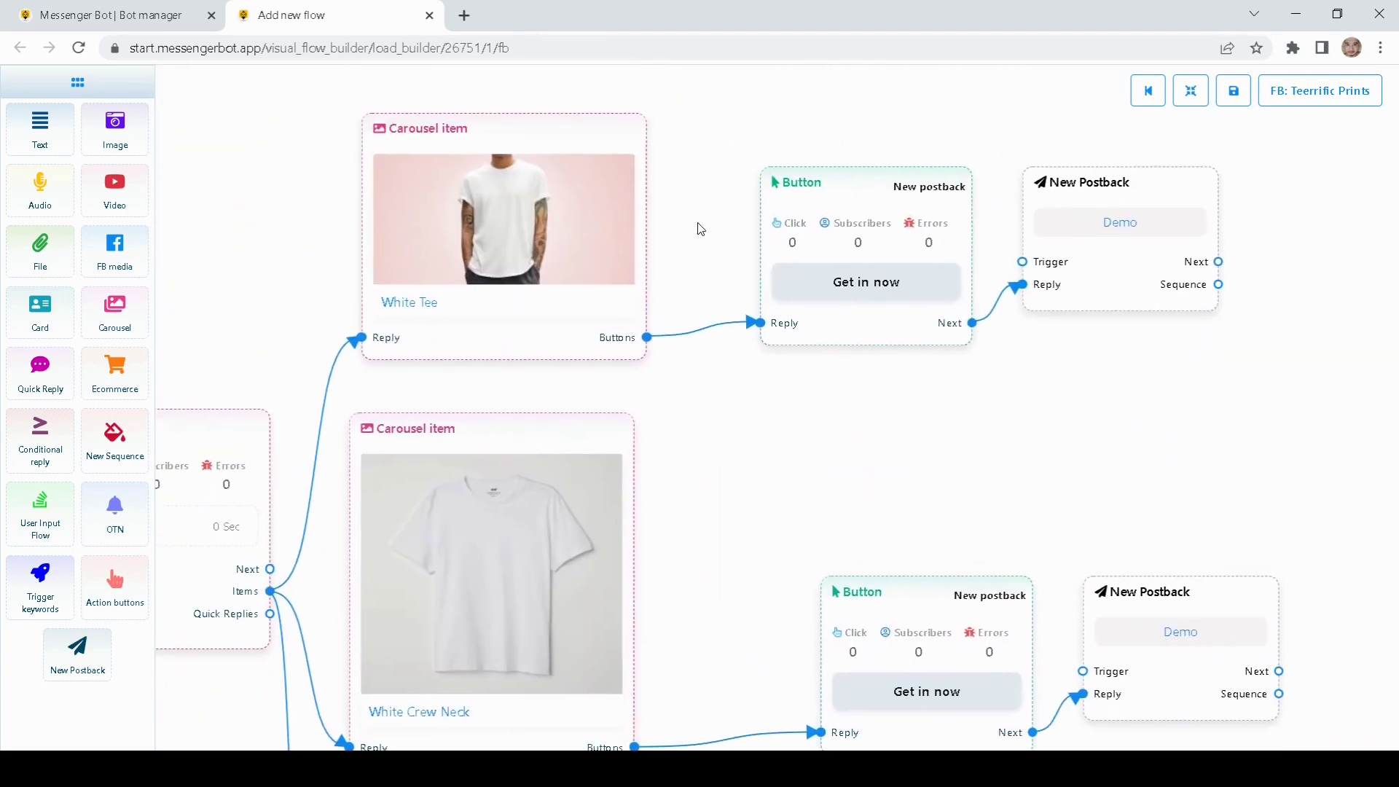
left_click_drag(701, 229, 702, 300)
left_click_drag(177, 325, 564, 335)
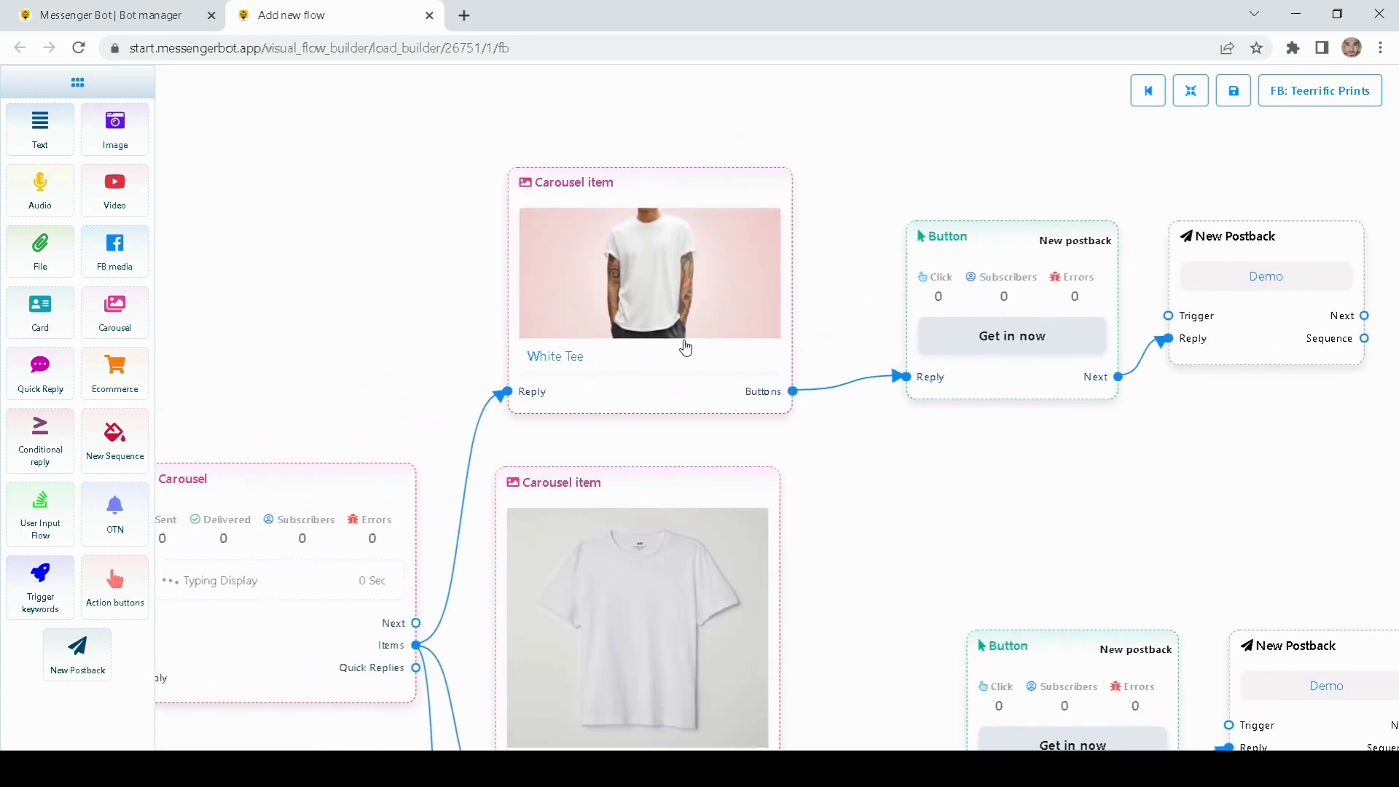
scroll(685, 349, "right", 3)
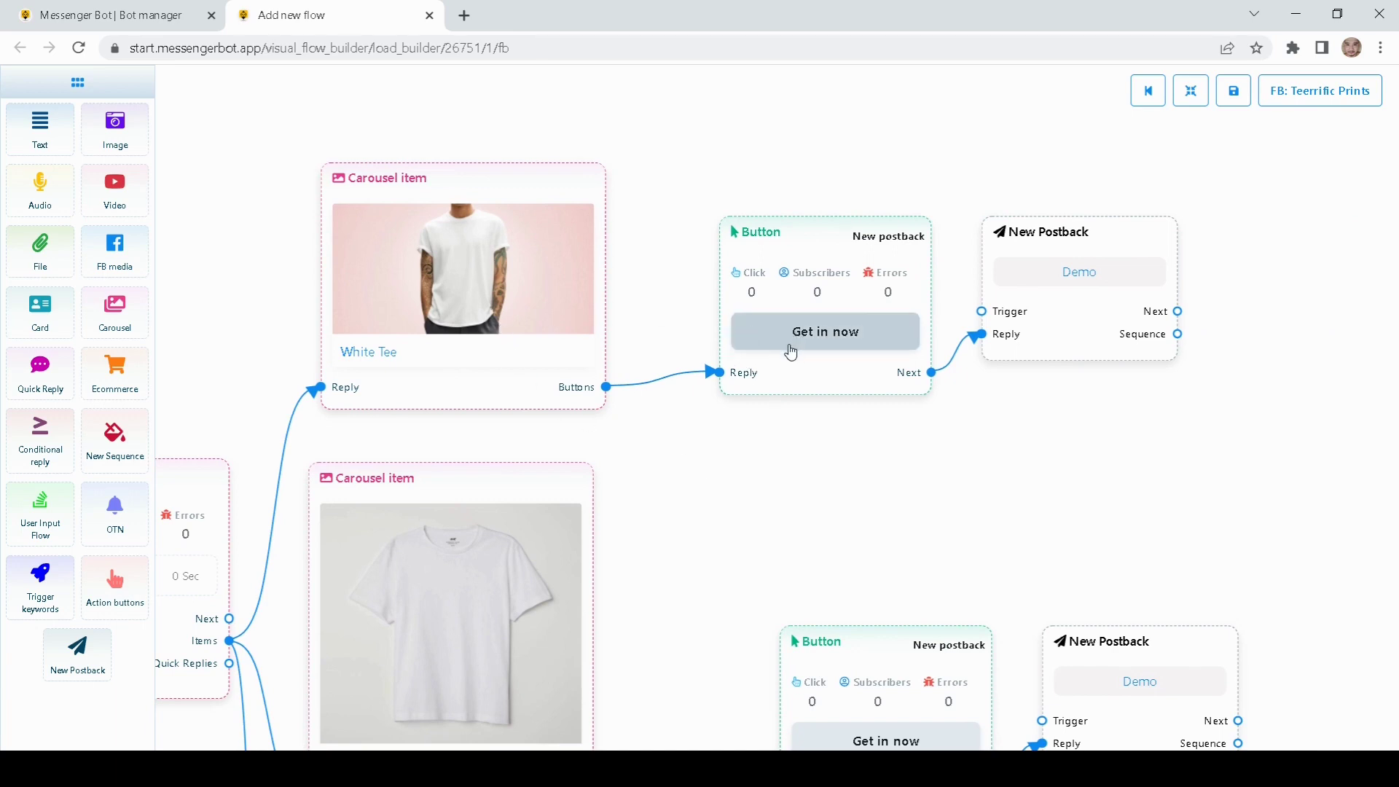
scroll(862, 443, "right", 6)
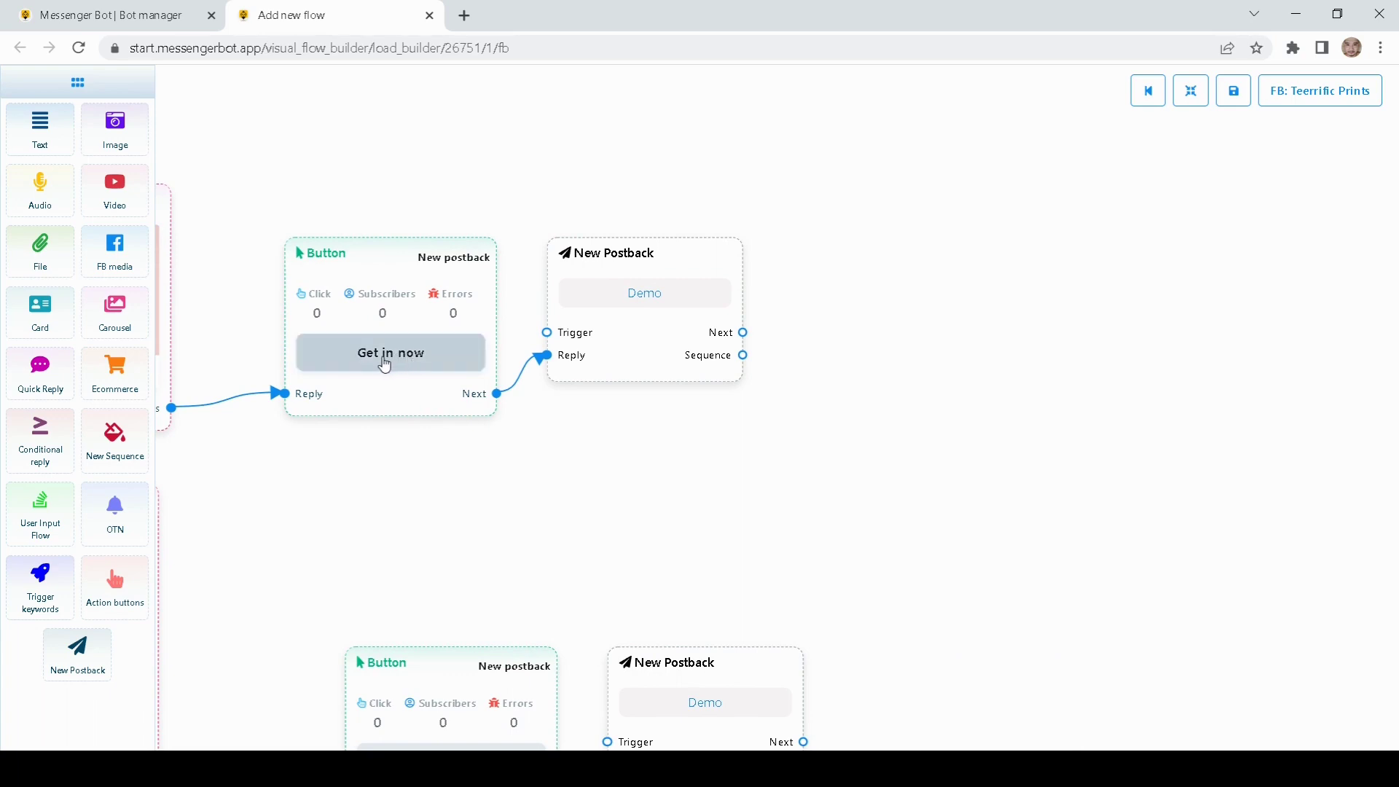
left_click_drag(396, 464, 527, 403)
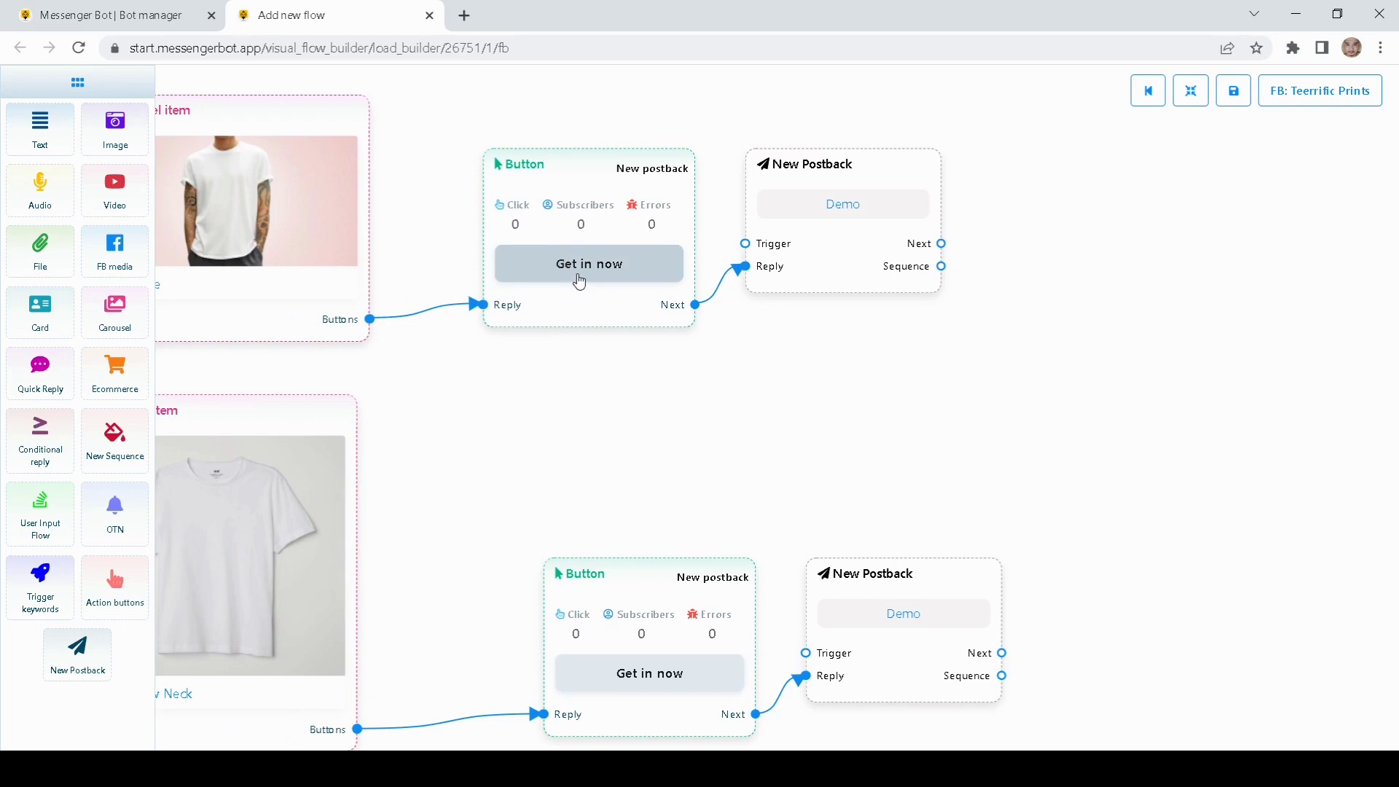
double_click(582, 230)
Step: Change the first carousel button's label from 'Get in now' to 'Get it now'
left_click(1184, 162)
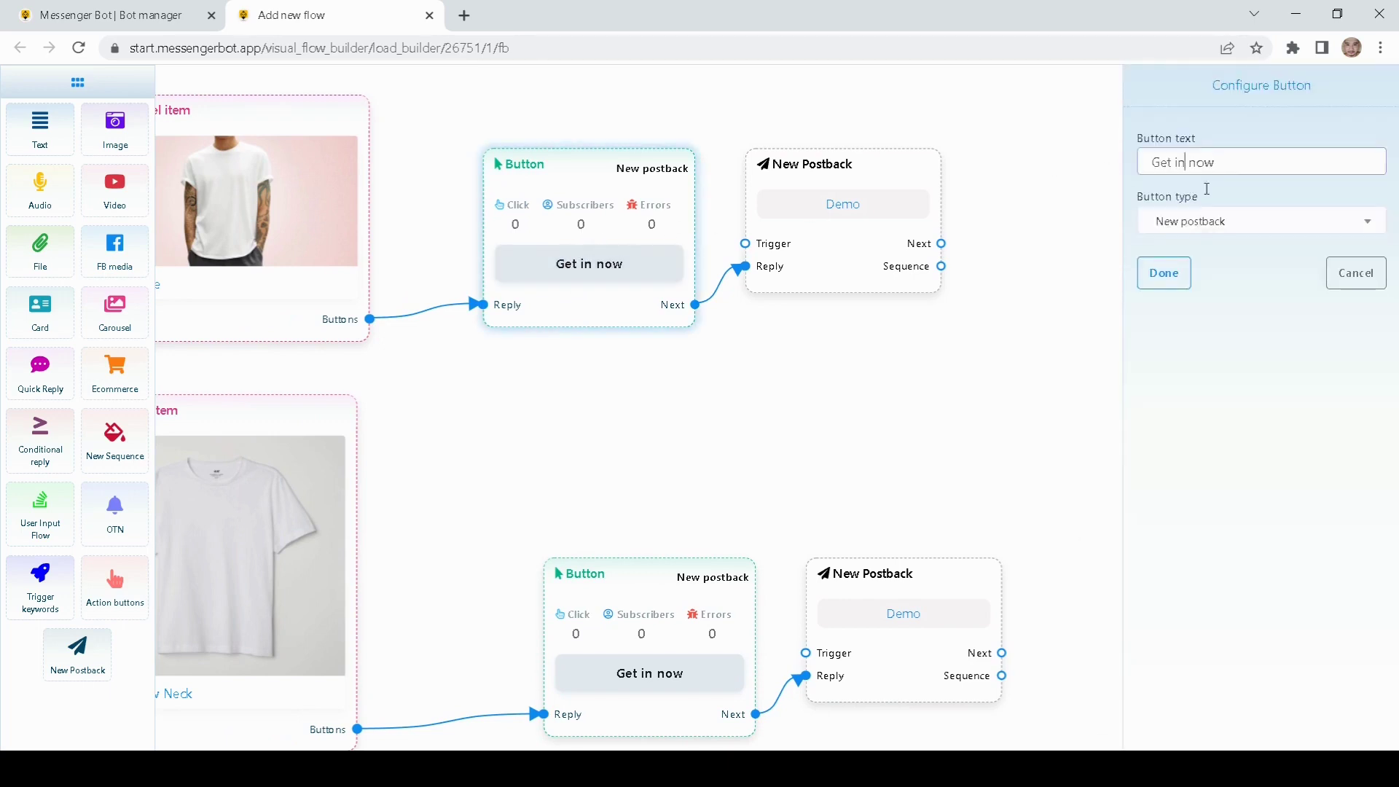
key("BackSpace")
type("t")
left_click_drag(1252, 163, 1023, 167)
key("ctrl+c")
left_click(1172, 279)
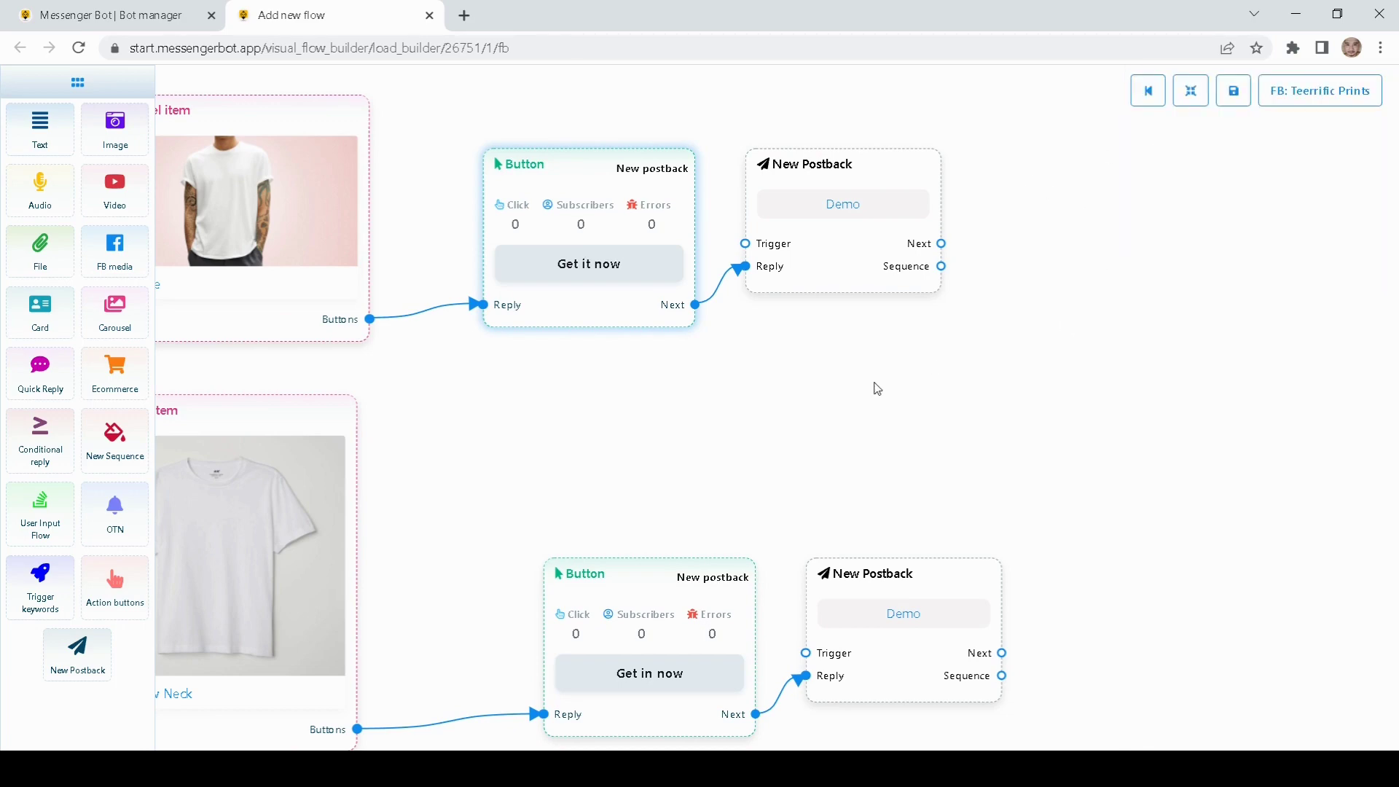
Step: Paste 'Get it now' over the labels of the remaining carousel buttons and review the flow
left_click_drag(835, 418, 873, 262)
double_click(716, 425)
left_click_drag(1257, 169, 1111, 182)
key("ctrl+v")
left_click(1164, 272)
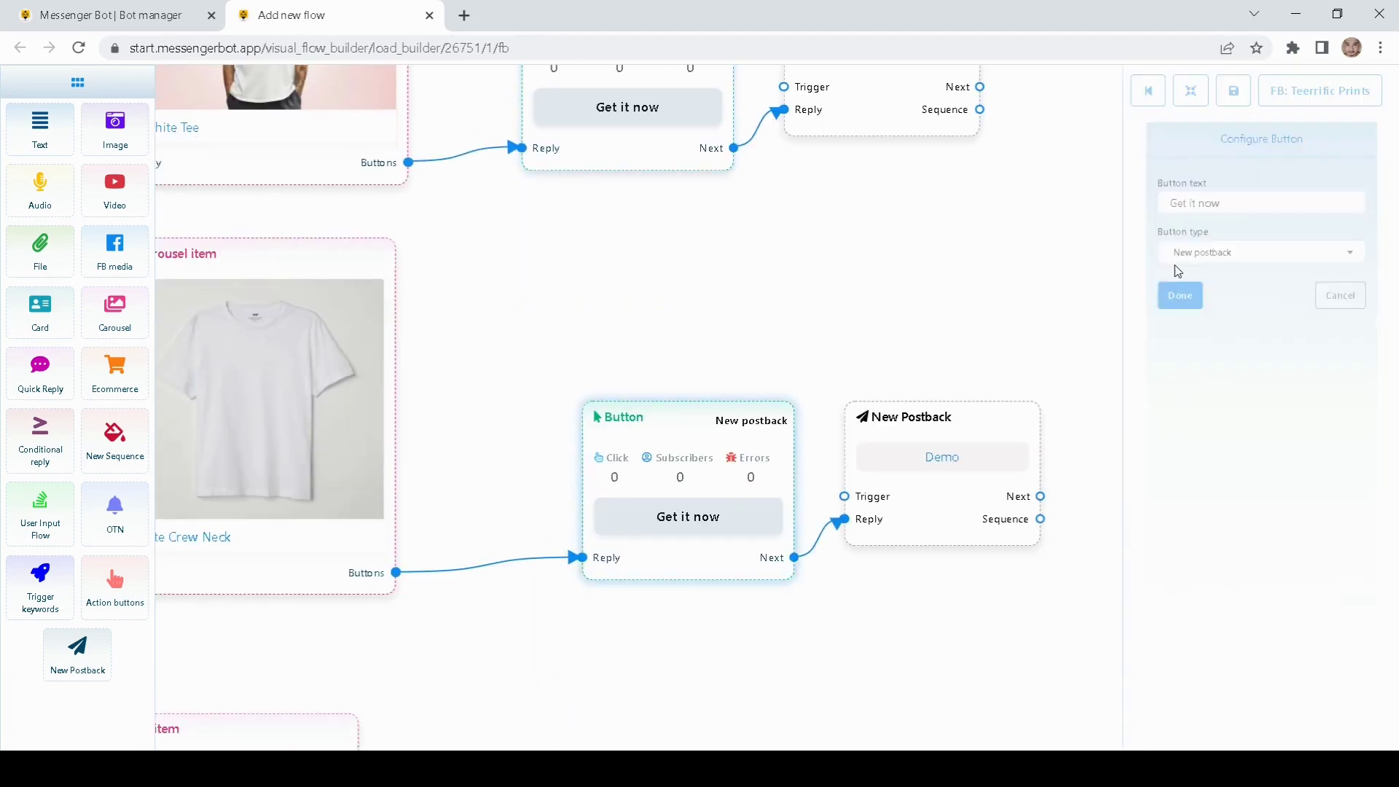
left_click_drag(877, 338, 831, 172)
double_click(589, 657)
left_click_drag(1239, 163, 946, 406)
key("ctrl+v")
left_click(1166, 275)
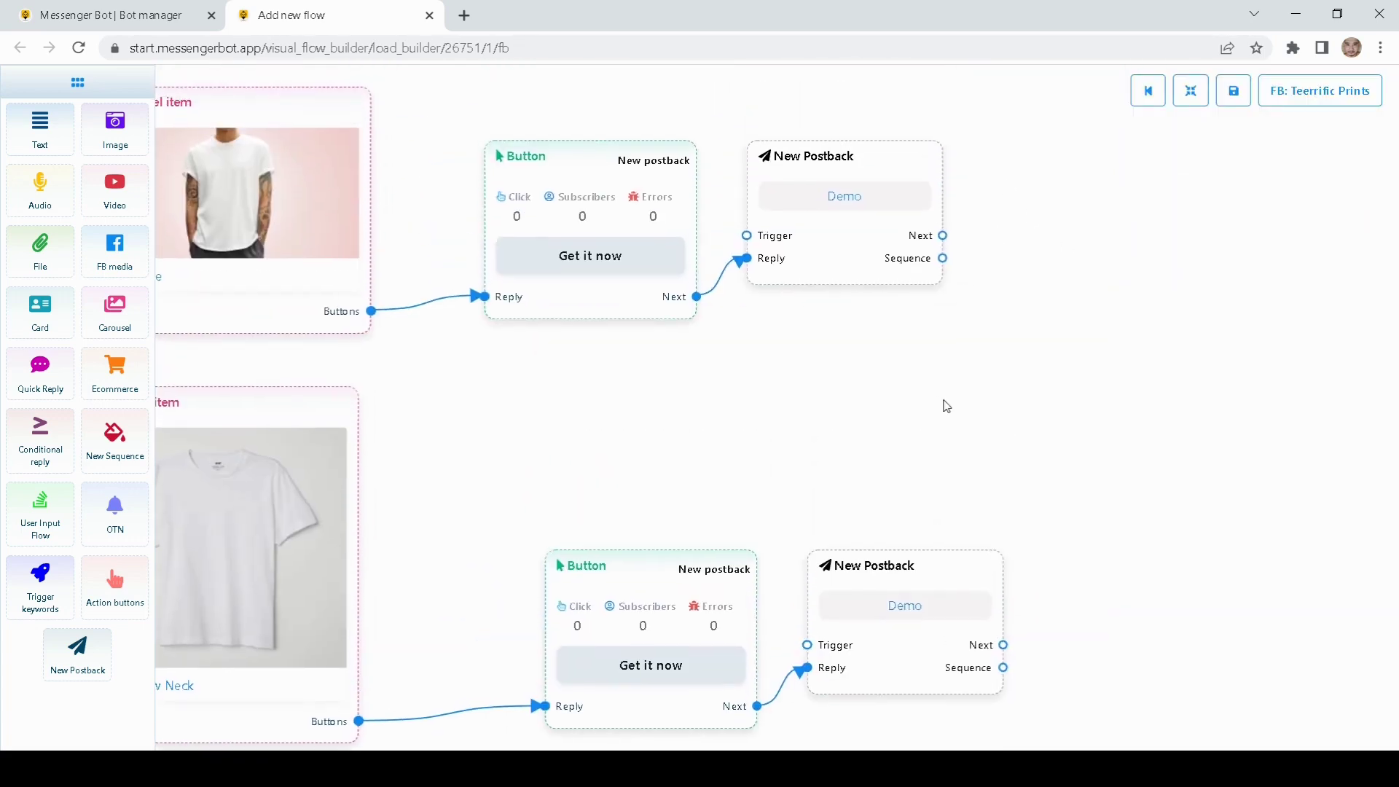
left_click_drag(731, 386, 764, 439)
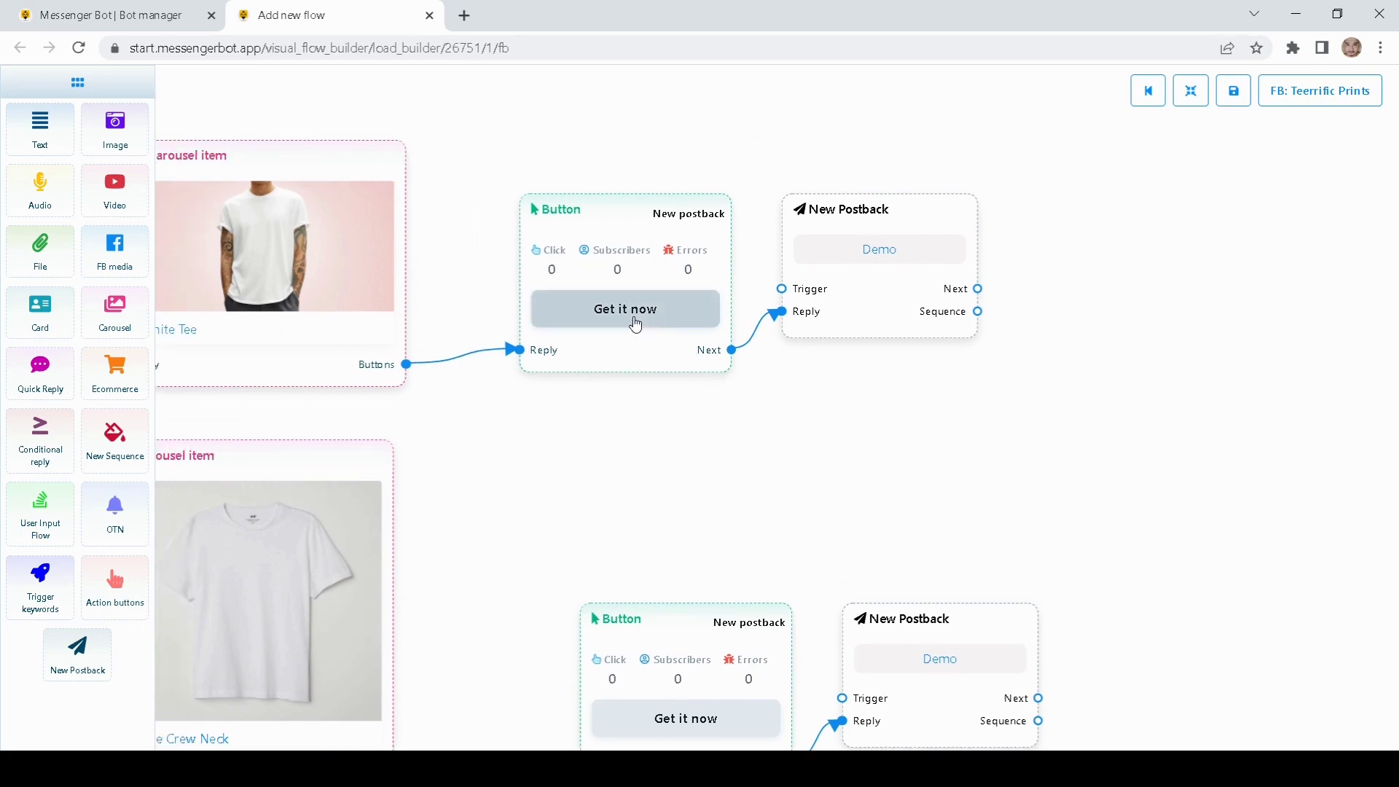
left_click_drag(793, 369, 641, 429)
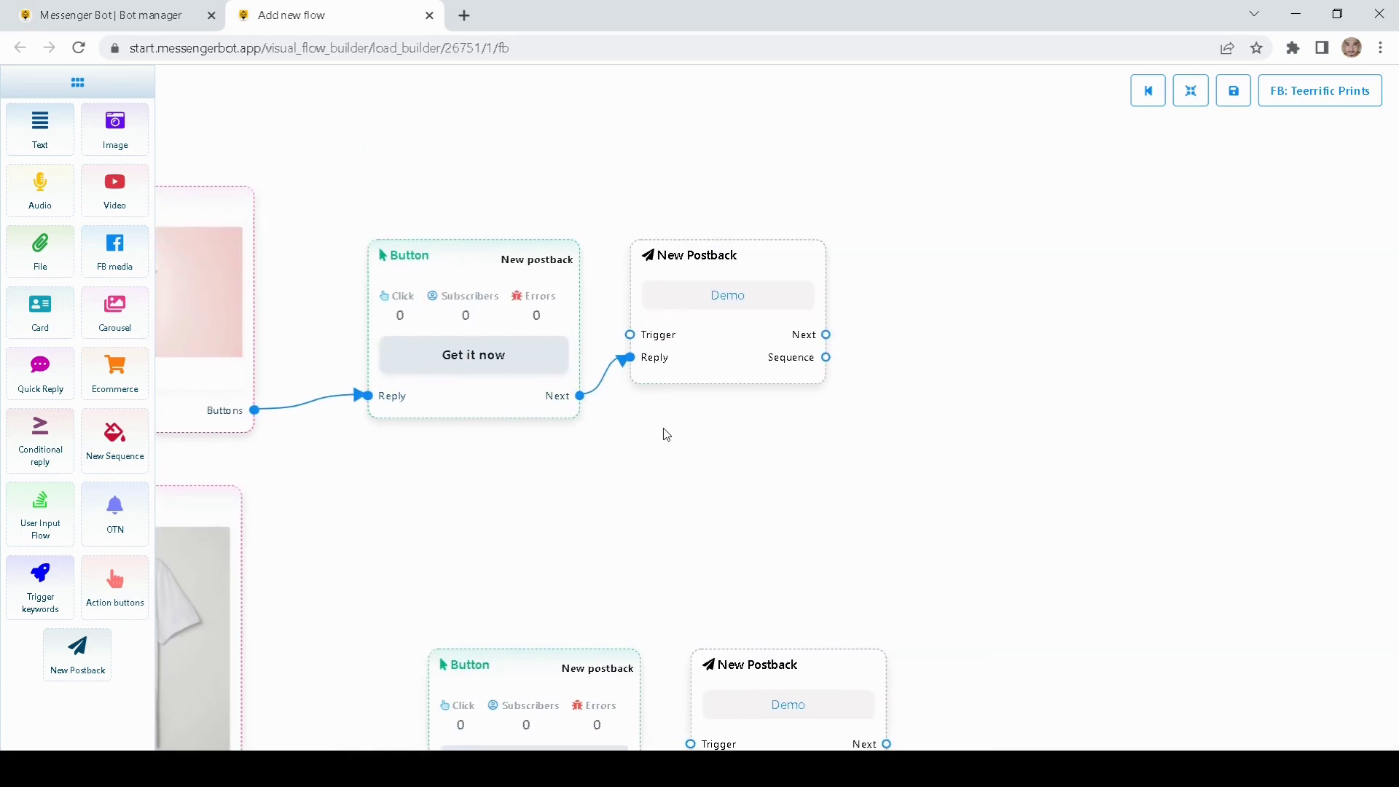
left_click_drag(744, 459, 729, 462)
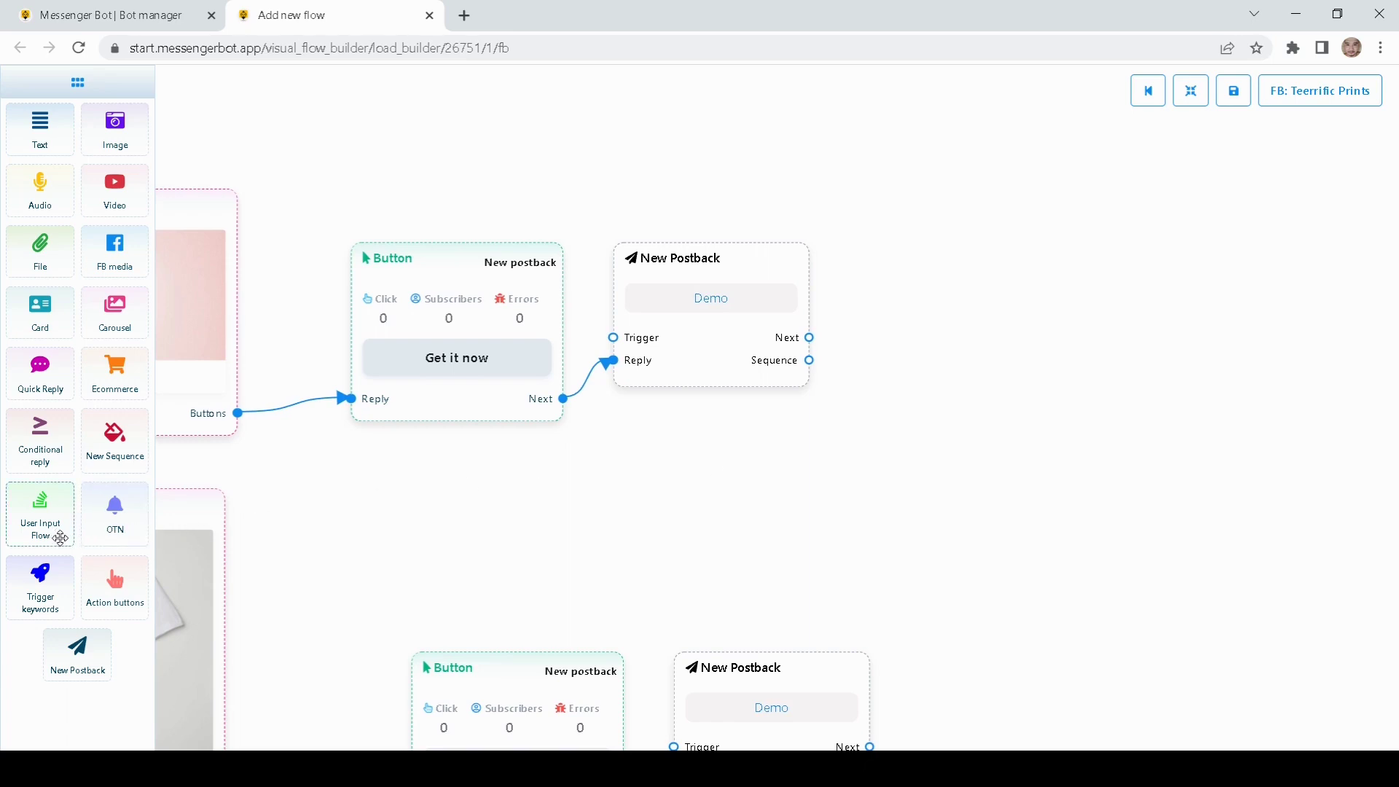
Step: Place a User Input Flow node on the canvas next to the Demo postback
left_click_drag(729, 504, 728, 506)
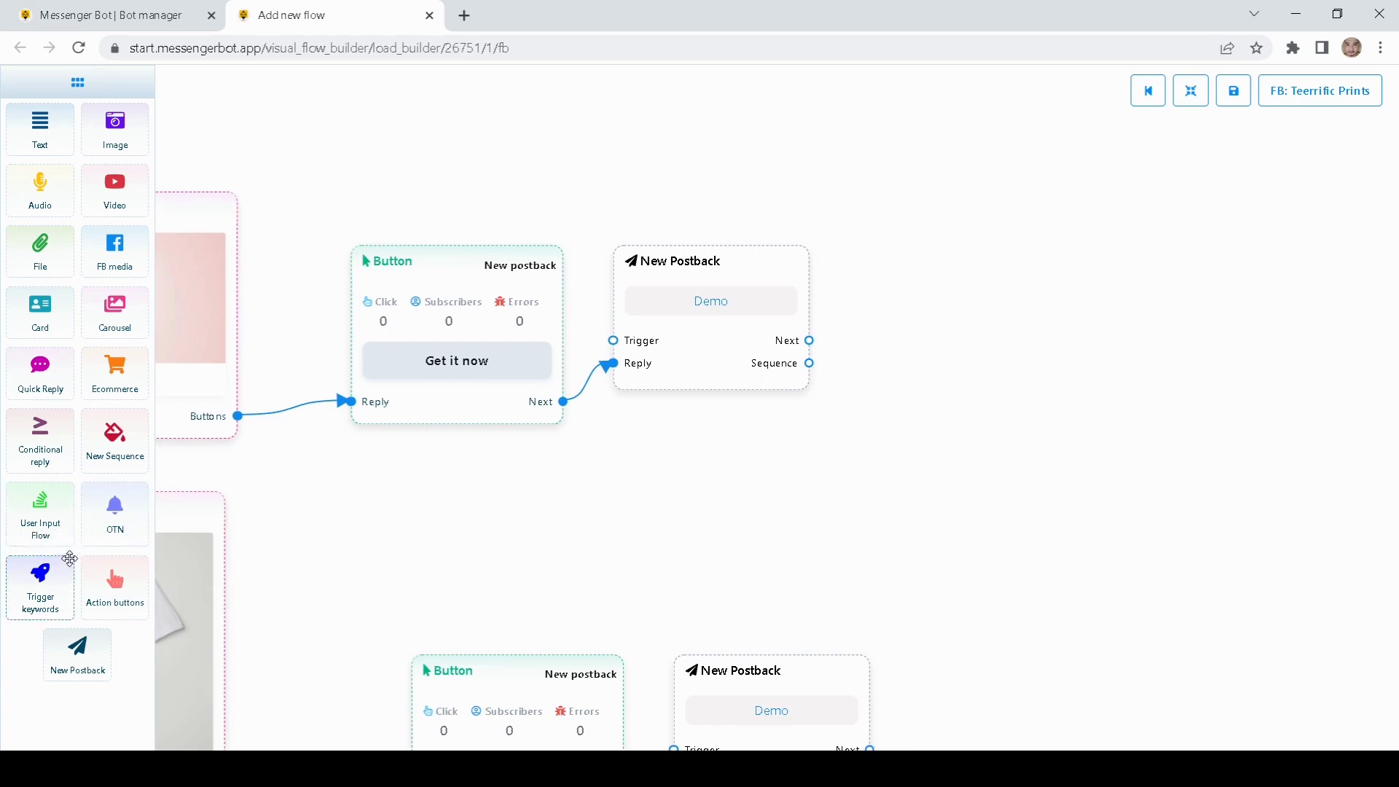
left_click_drag(44, 525, 978, 268)
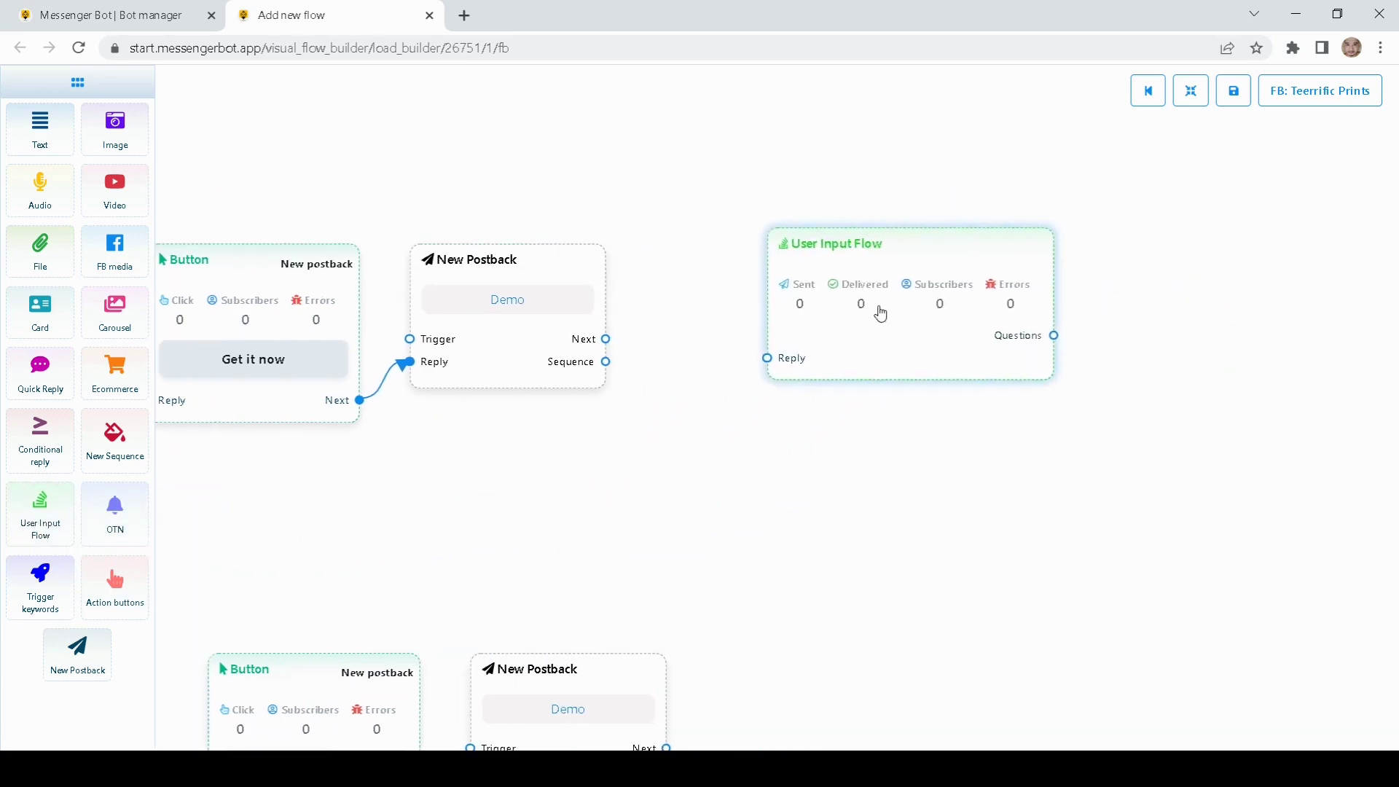
left_click_drag(697, 359, 645, 374)
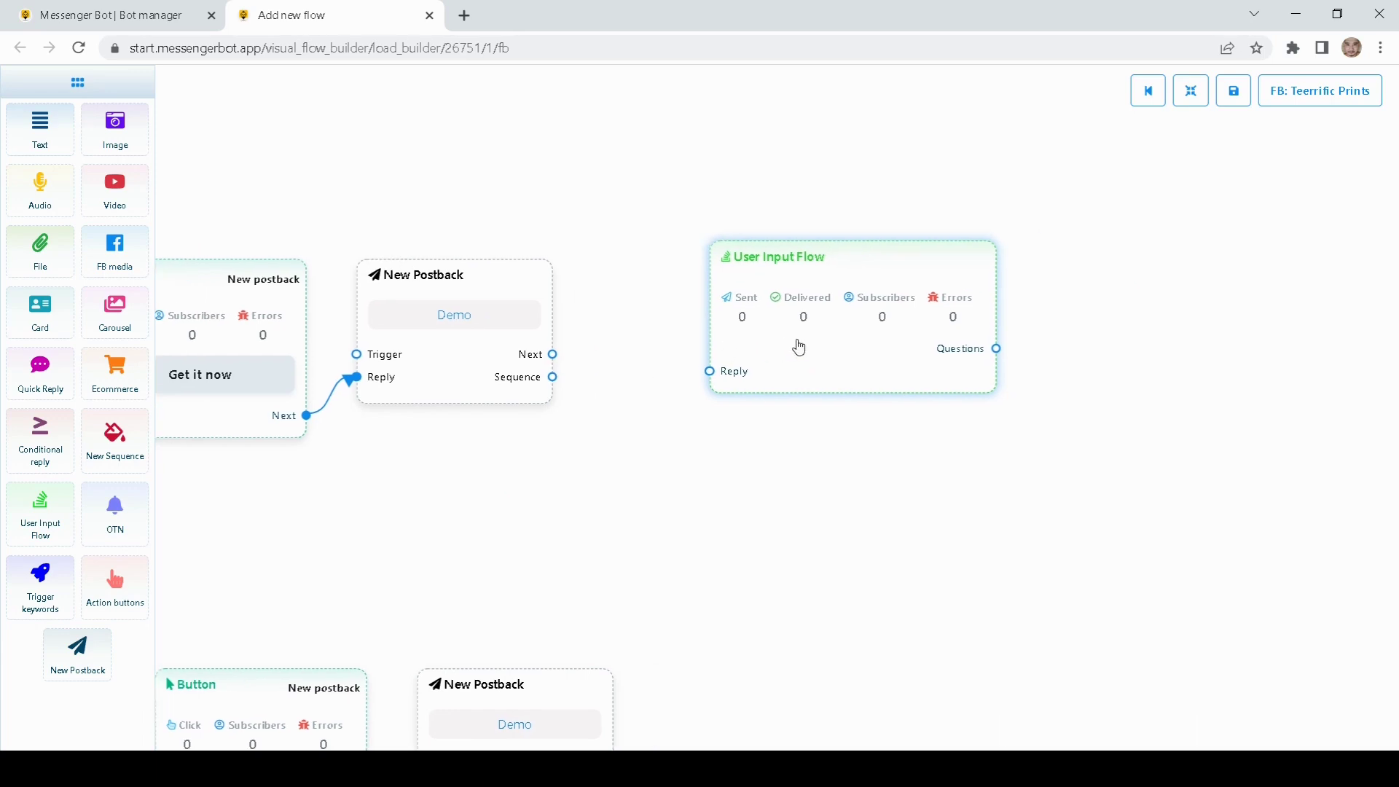
left_click_drag(799, 345, 758, 349)
Step: Create a new input flow campaign named 'User input flow demo' for the node
double_click(766, 357)
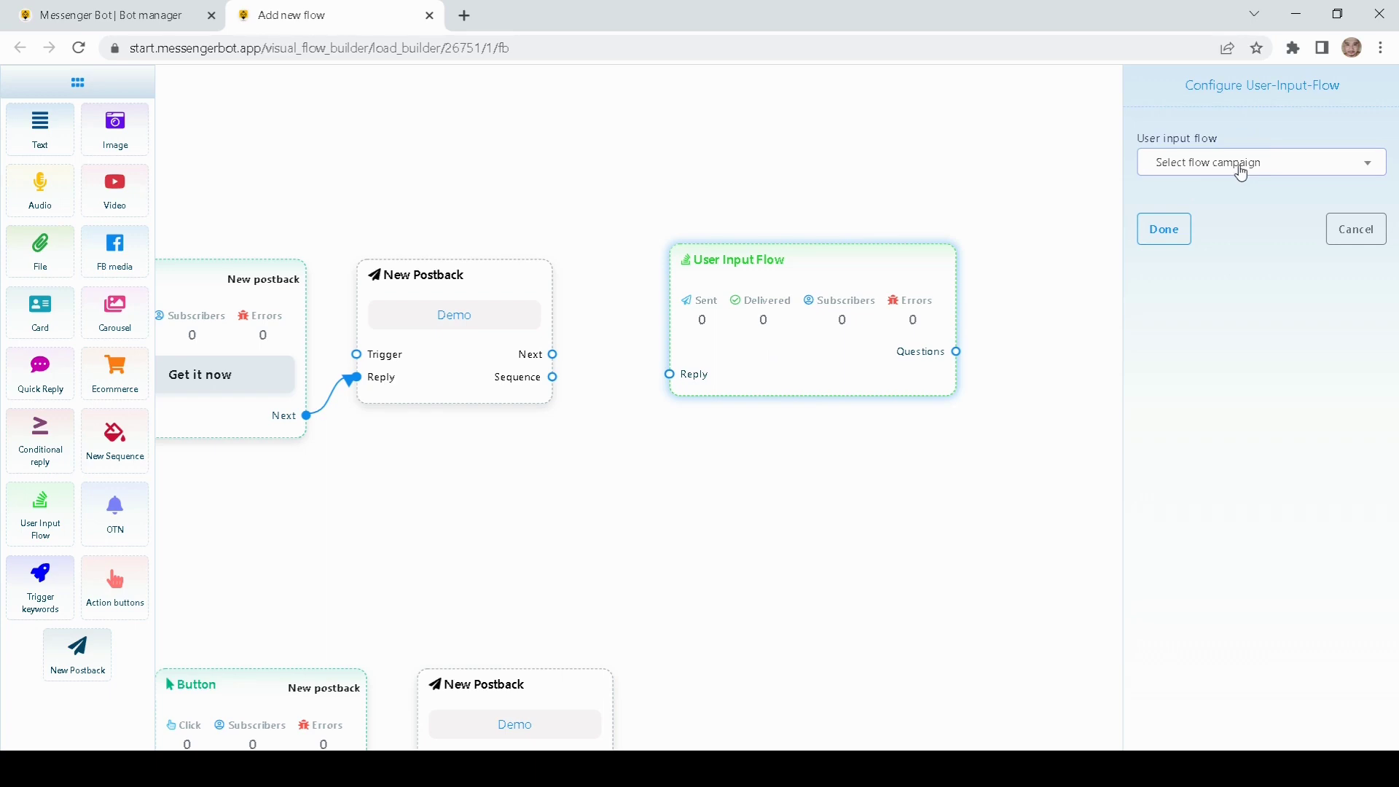
left_click(1242, 172)
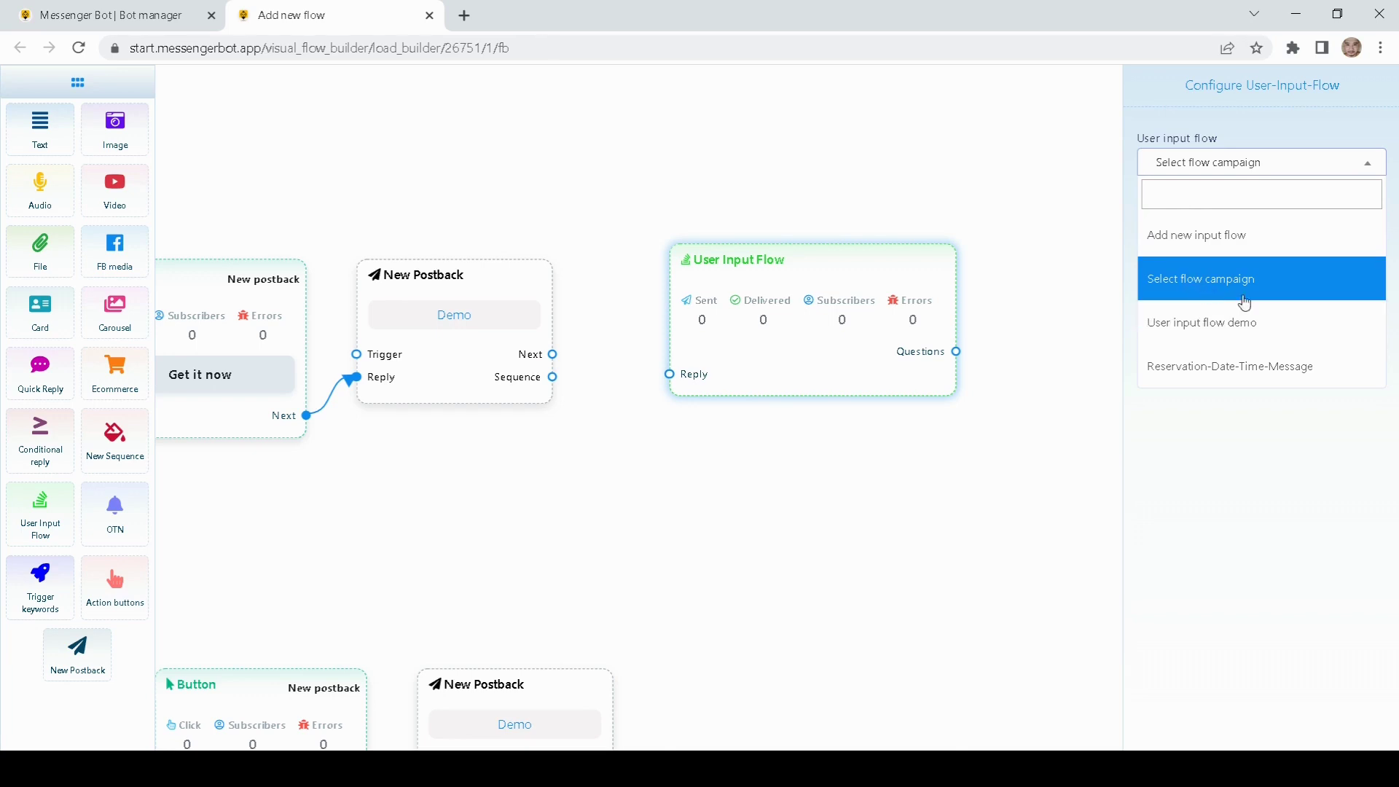
left_click(1221, 332)
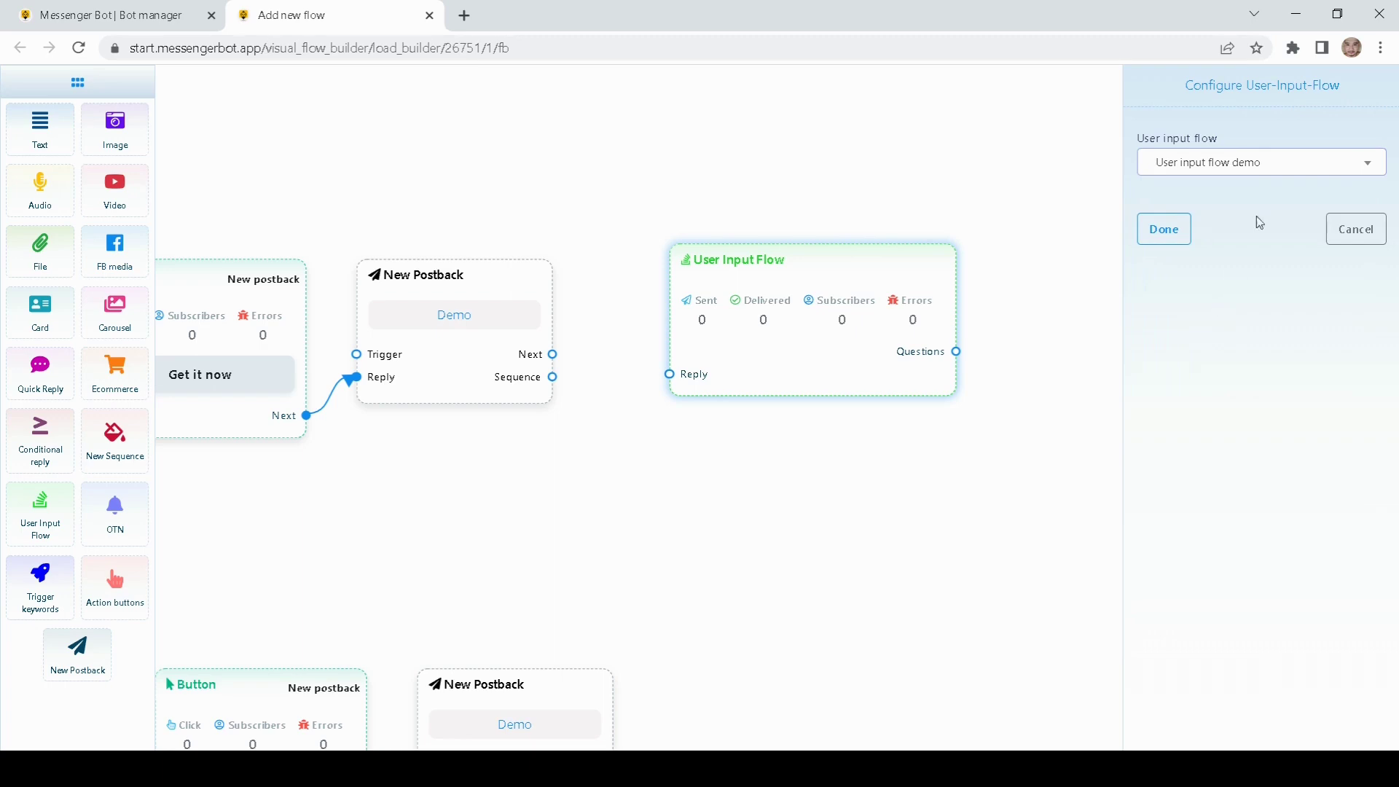
left_click(1284, 161)
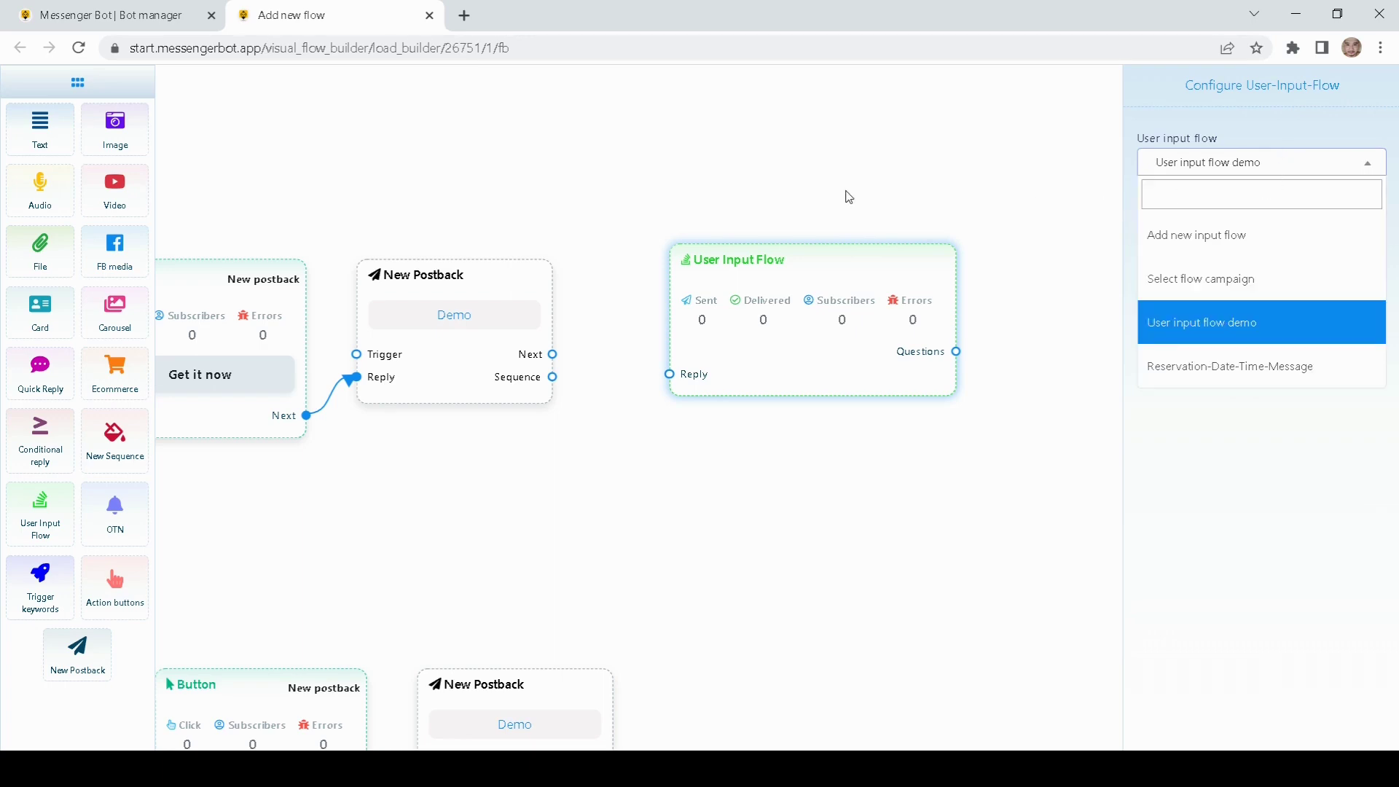
left_click(1182, 245)
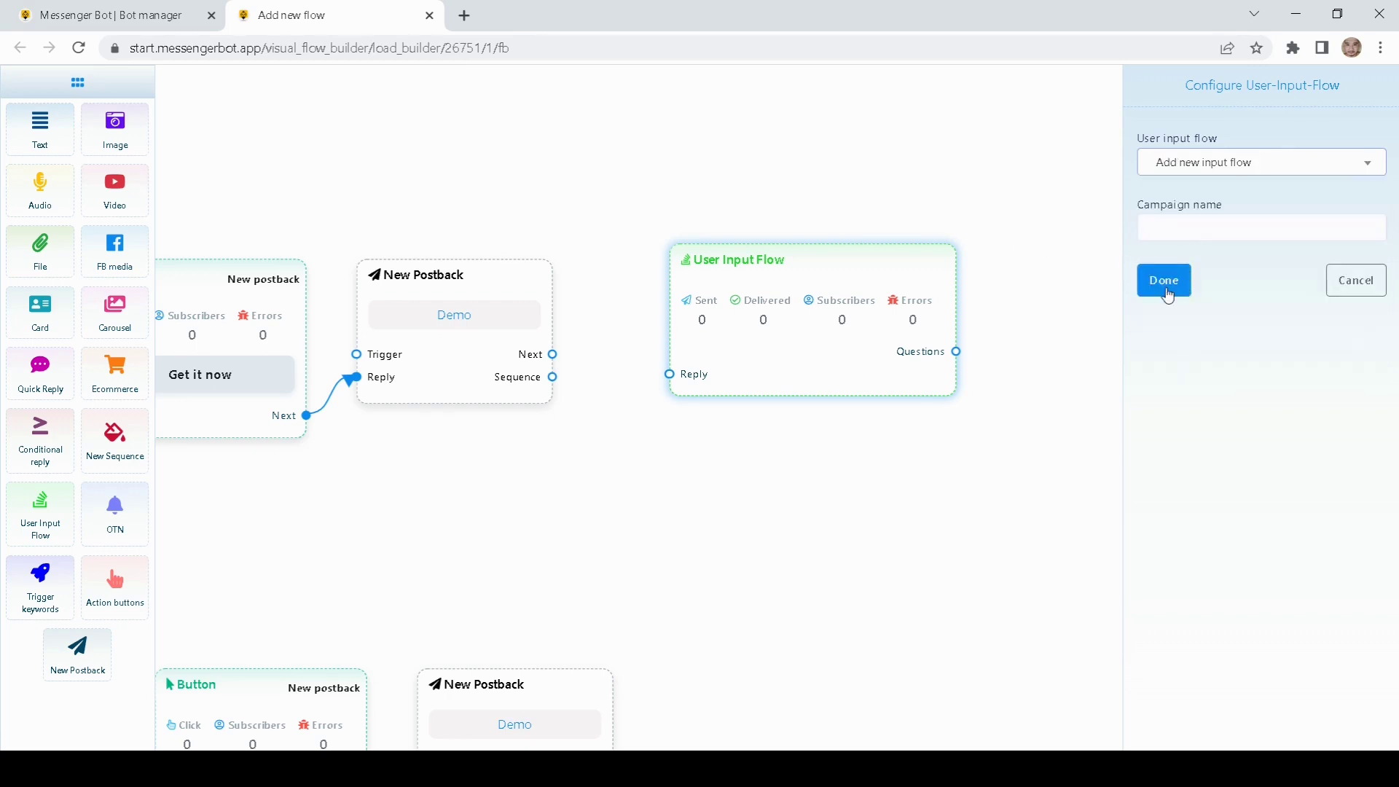
left_click(1173, 230)
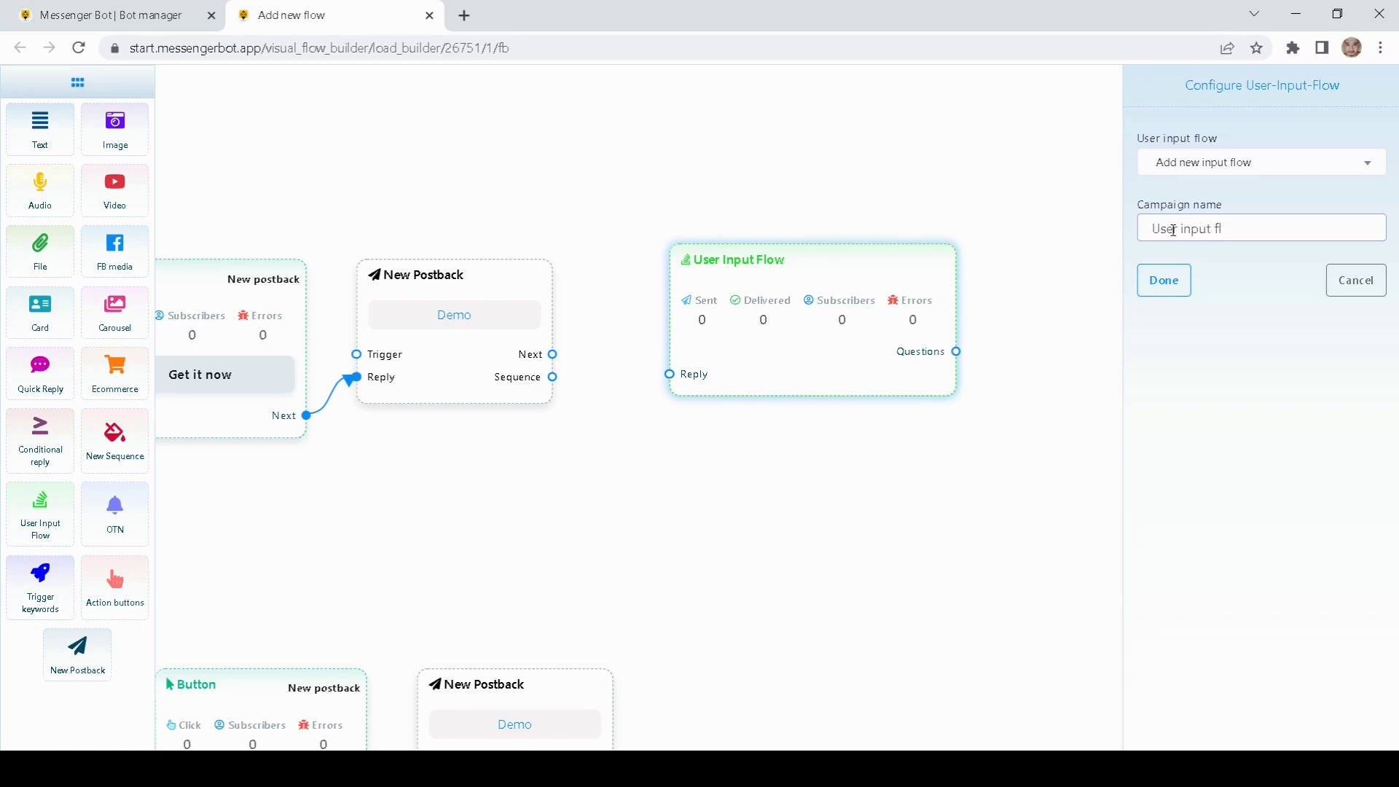
type("demo")
left_click(1164, 281)
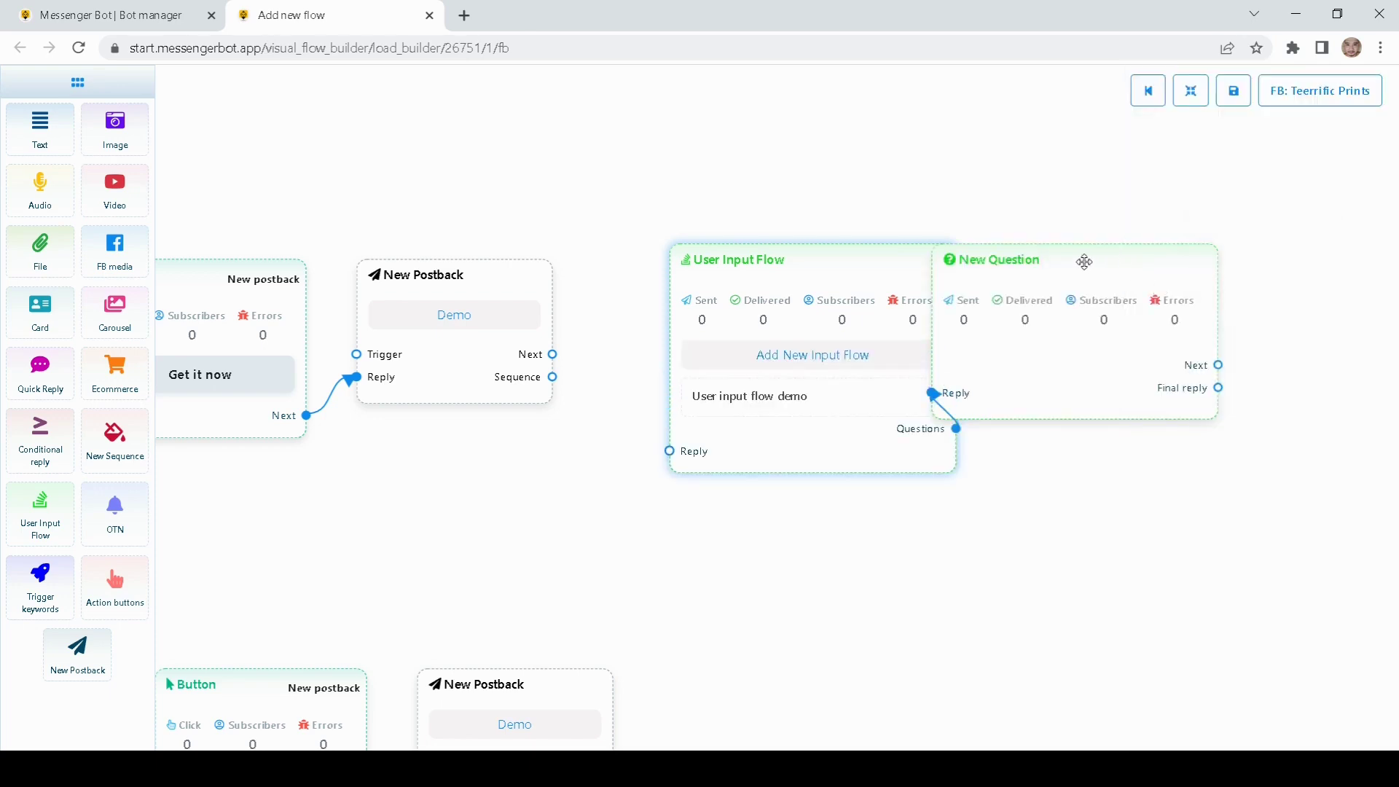
Step: Connect the Demo postback's Next output to the User Input Flow node
left_click_drag(1084, 261, 1195, 286)
left_click_drag(836, 258, 835, 223)
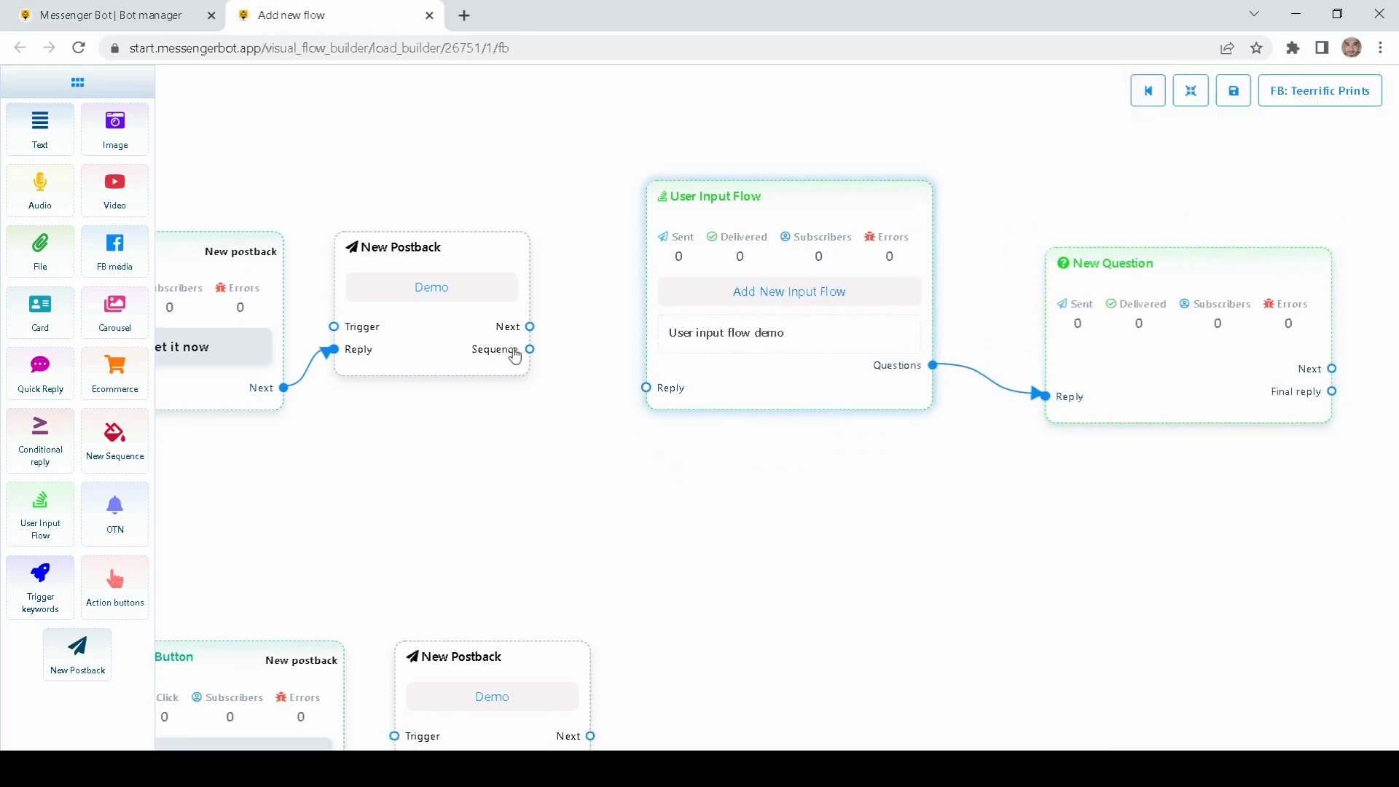
left_click_drag(529, 328, 646, 388)
Step: Turn on Free keyboard input for the New Question node
left_click_drag(900, 472, 588, 502)
left_click_drag(790, 400, 787, 382)
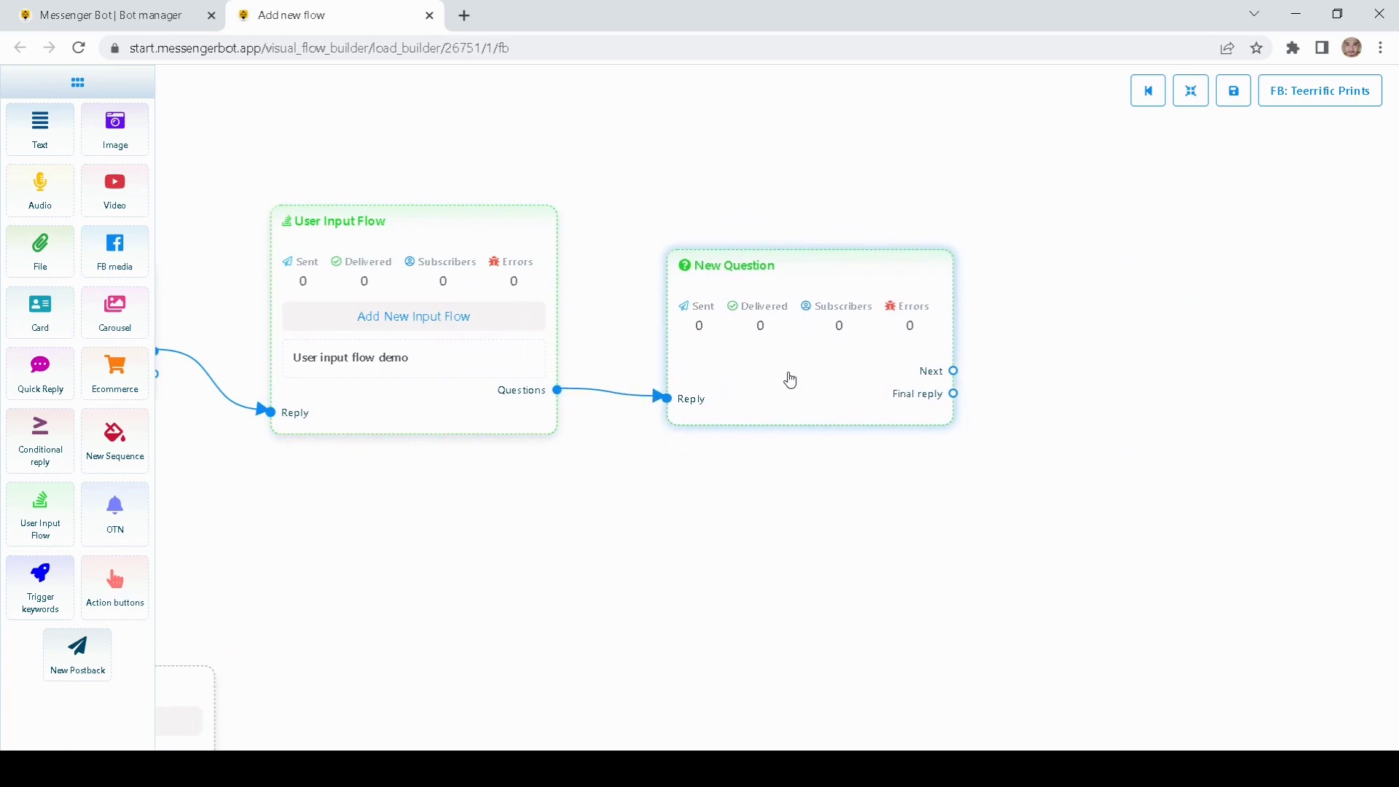
double_click(754, 376)
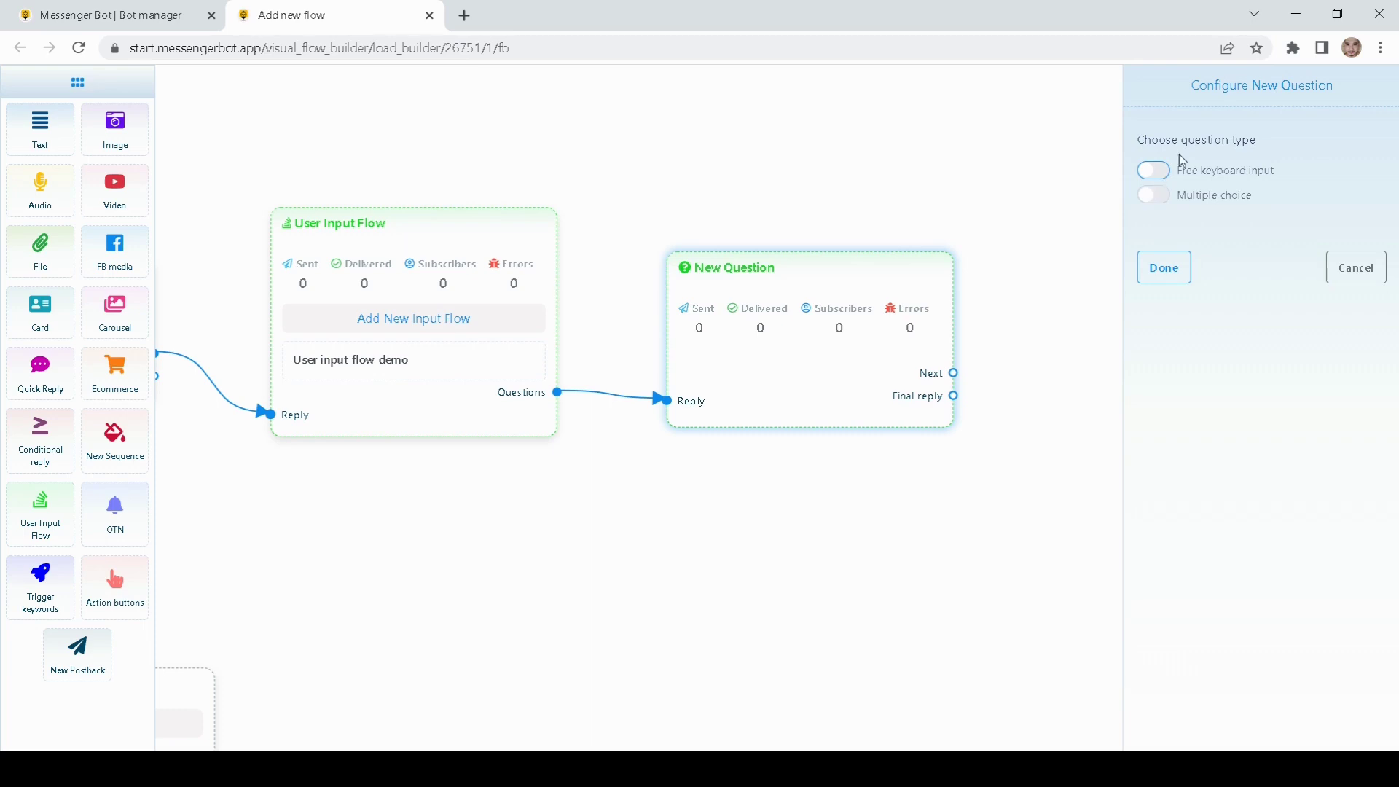
left_click_drag(917, 216, 1015, 216)
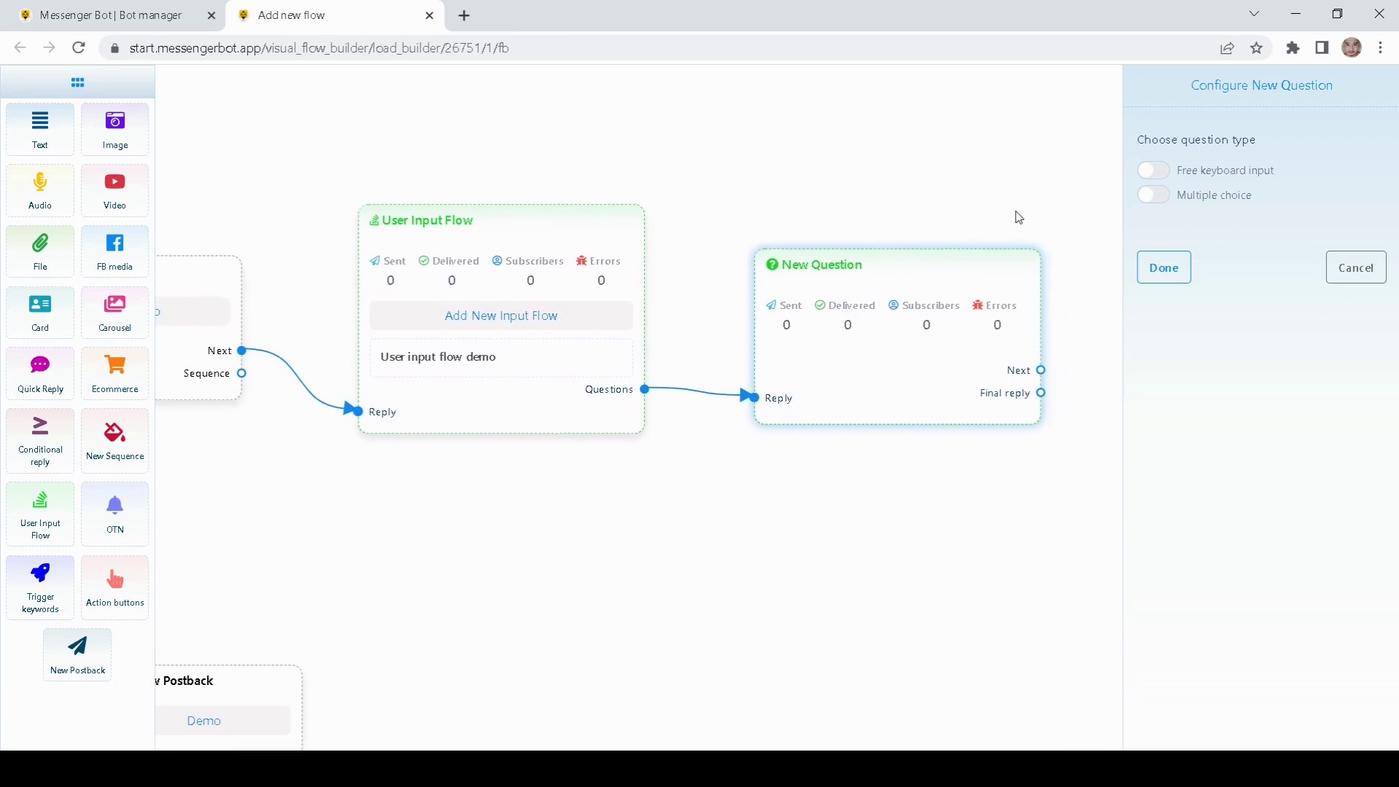
left_click(1154, 174)
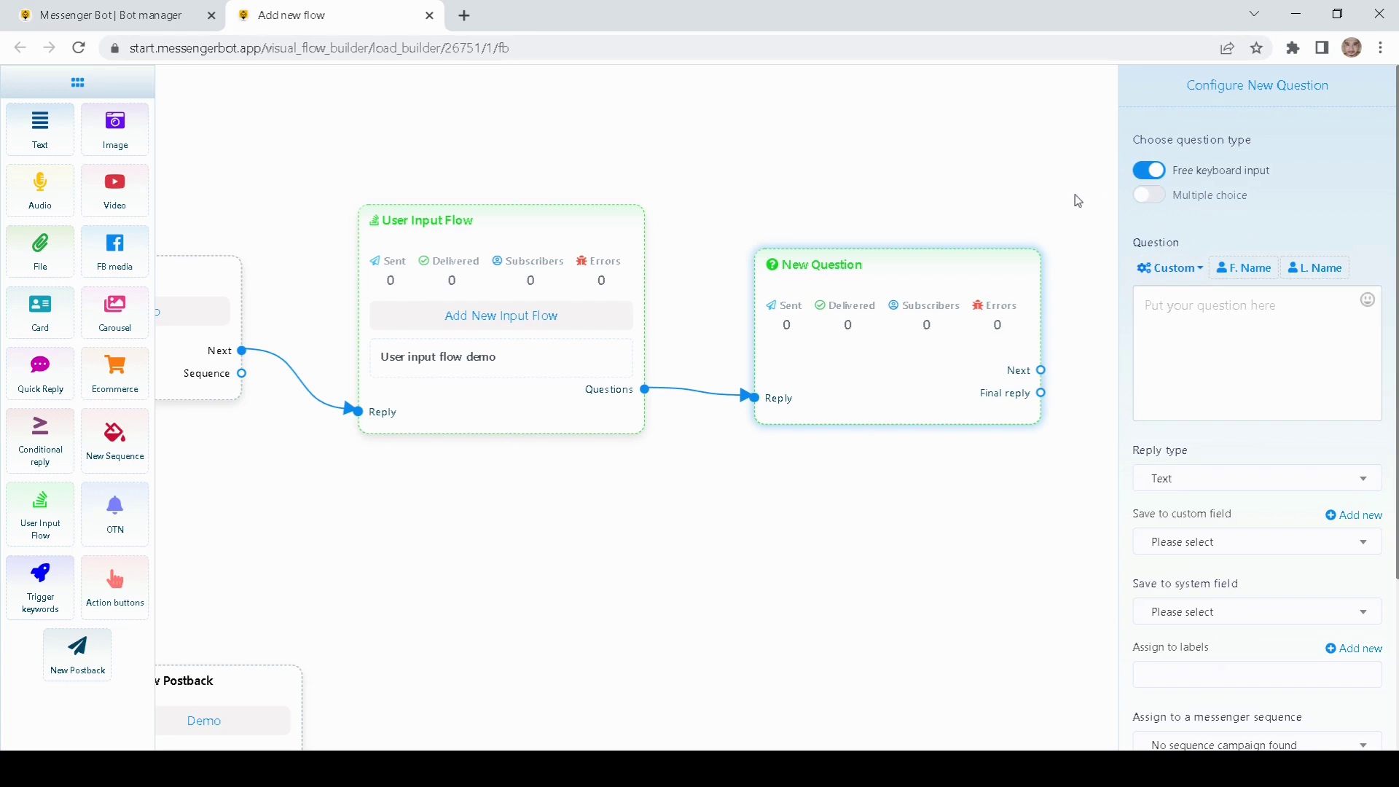
Step: Enter the question text 'Please enter your phone number'
left_click_drag(1015, 198, 906, 205)
left_click_drag(824, 287, 801, 272)
left_click_drag(991, 187, 939, 196)
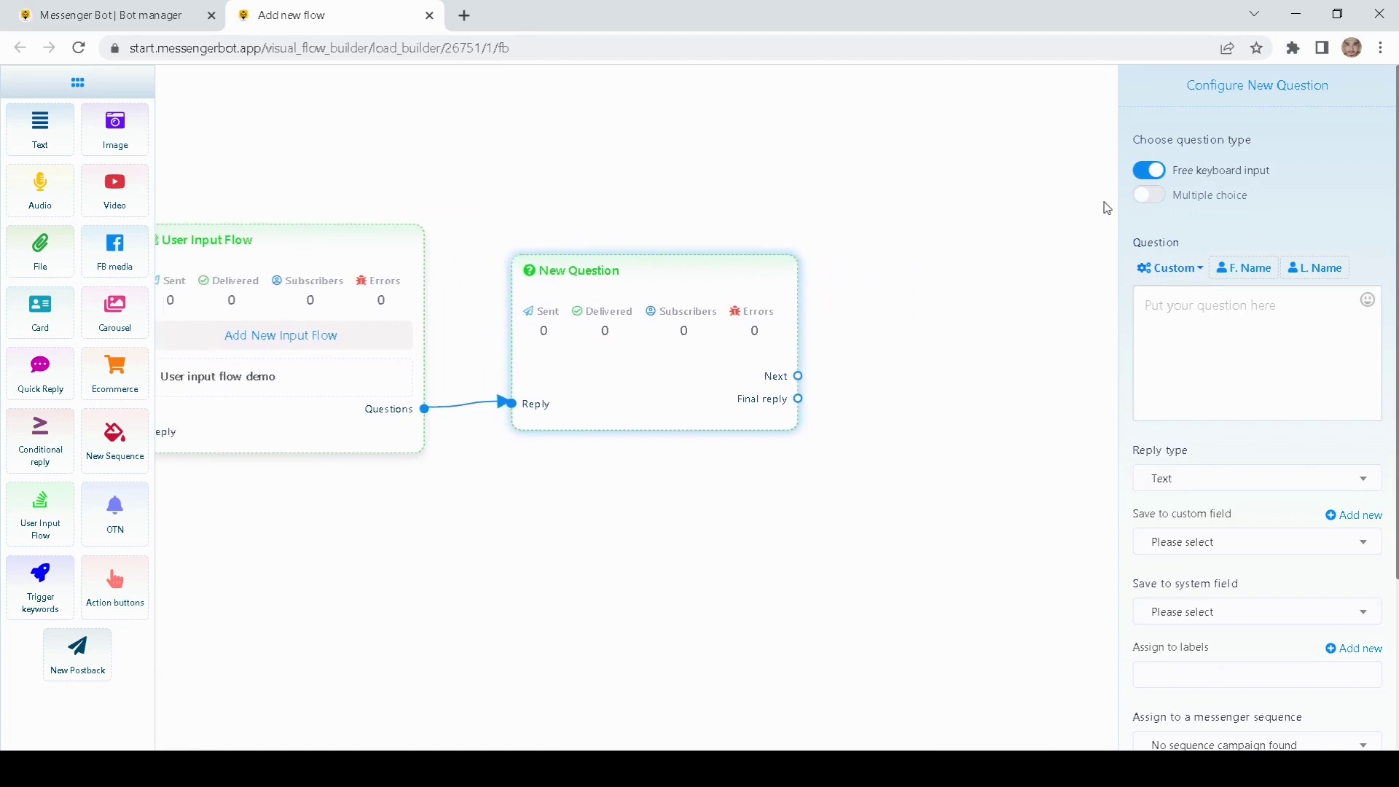
left_click(1175, 304)
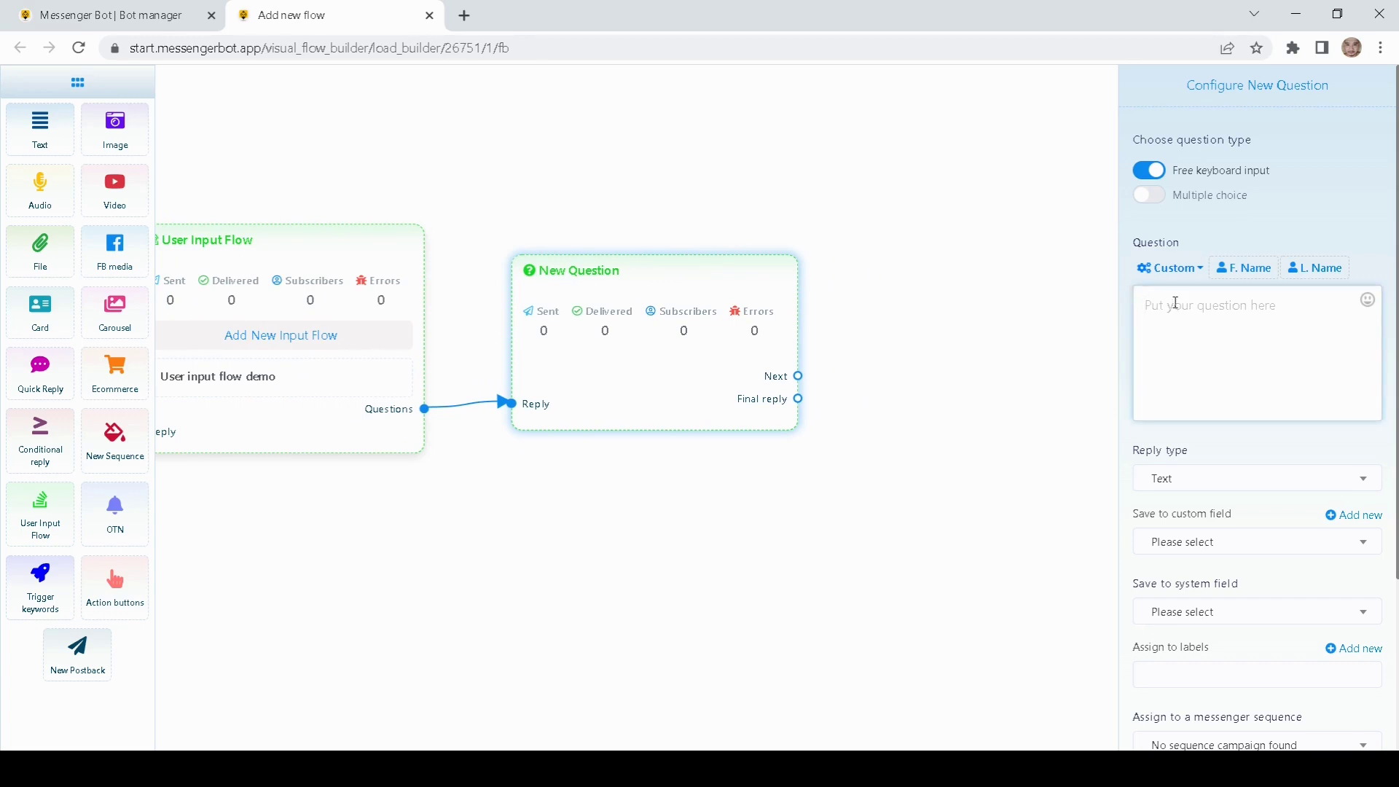
type("Please enter your phone nu")
type("mber")
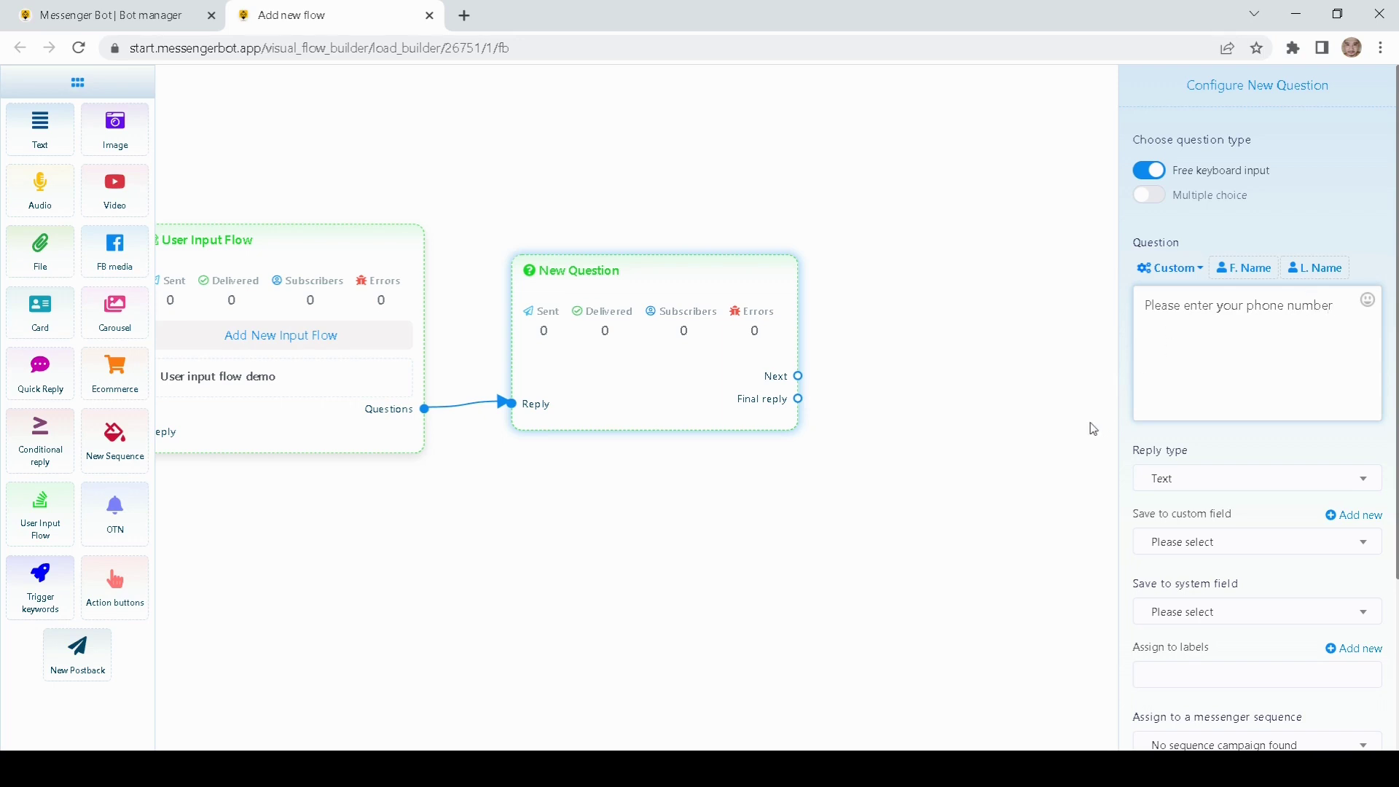
scroll(1128, 437, "down", 1)
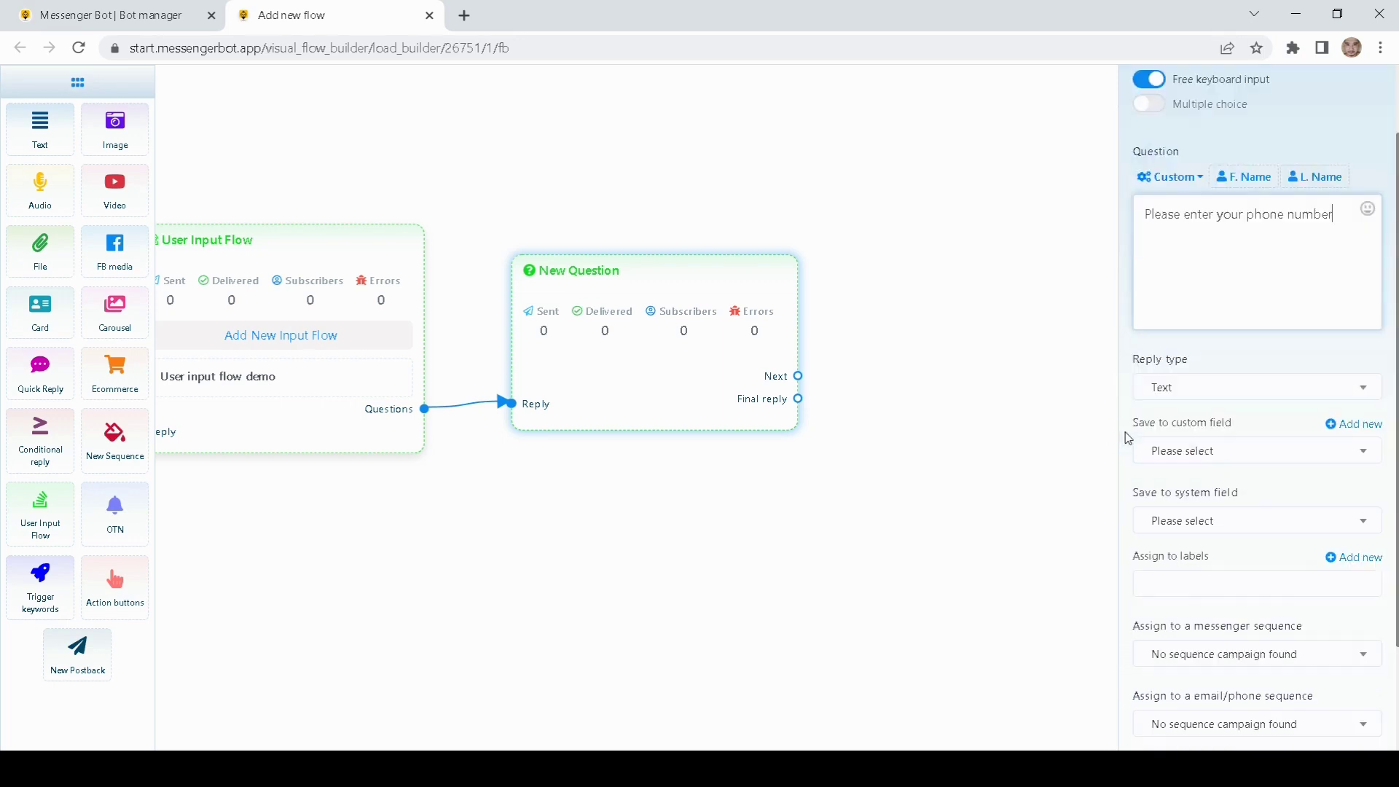
Step: Set the reply type to Phone, leaving the custom field unchanged
left_click(1165, 398)
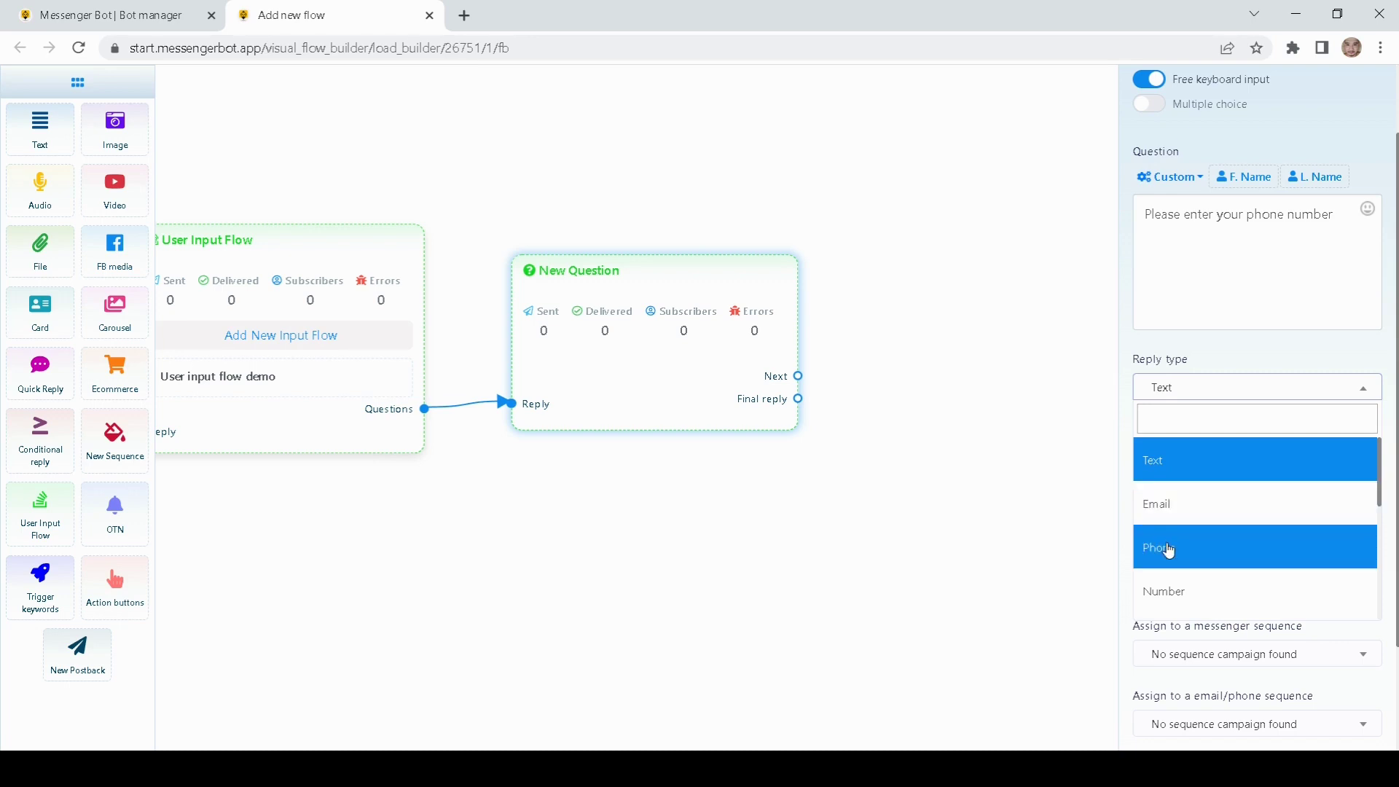
scroll(1203, 559, "down", 3)
scroll(1198, 543, "up", 3)
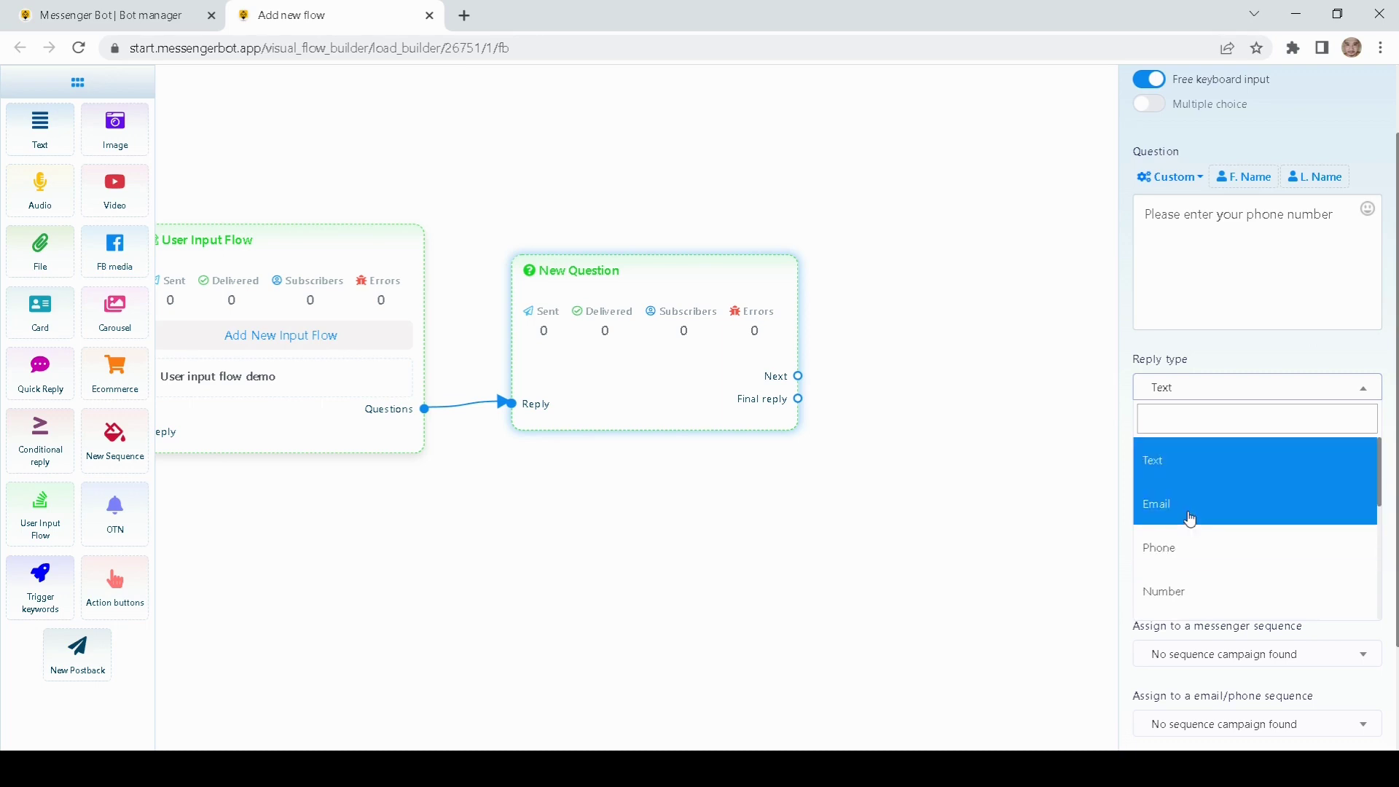
left_click(1189, 548)
scroll(1210, 410, "down", 1)
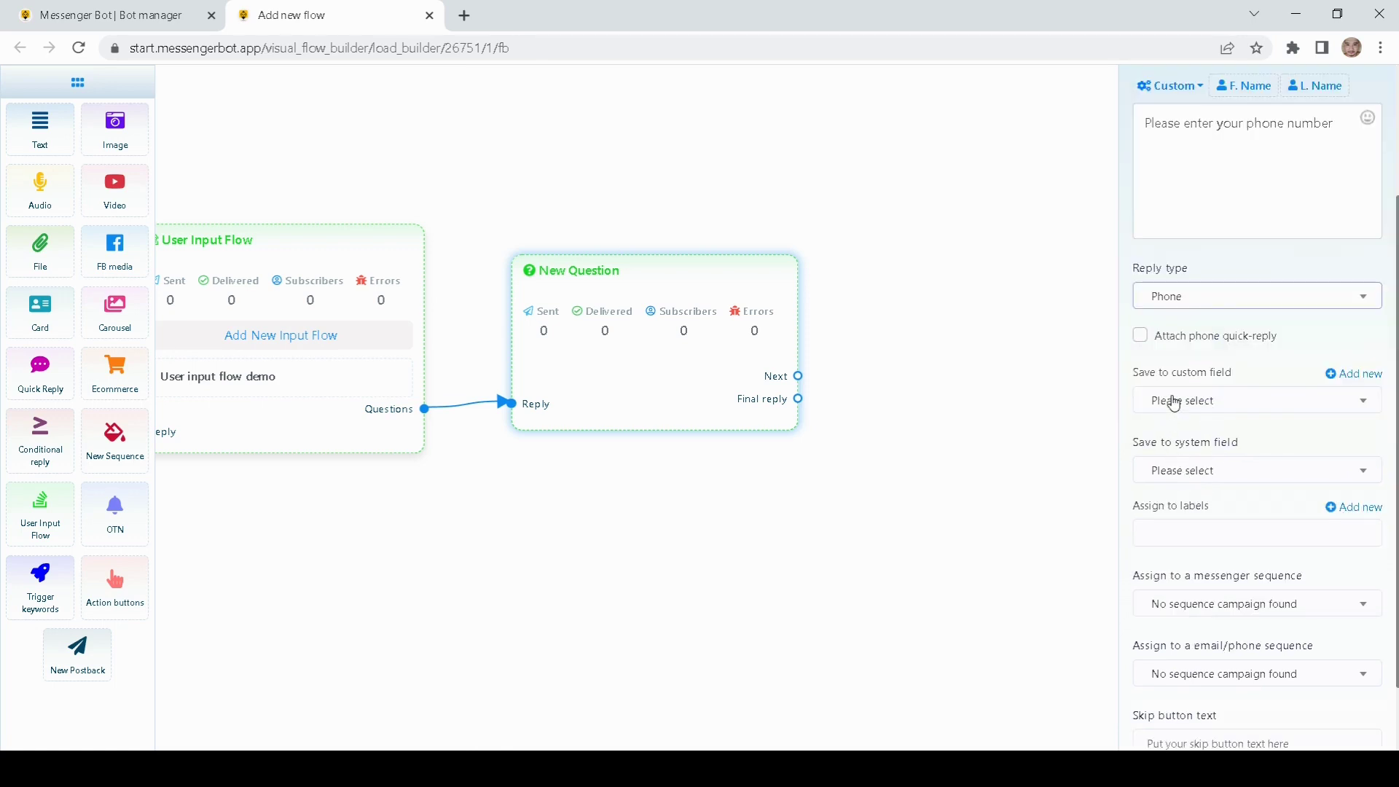
left_click(1194, 405)
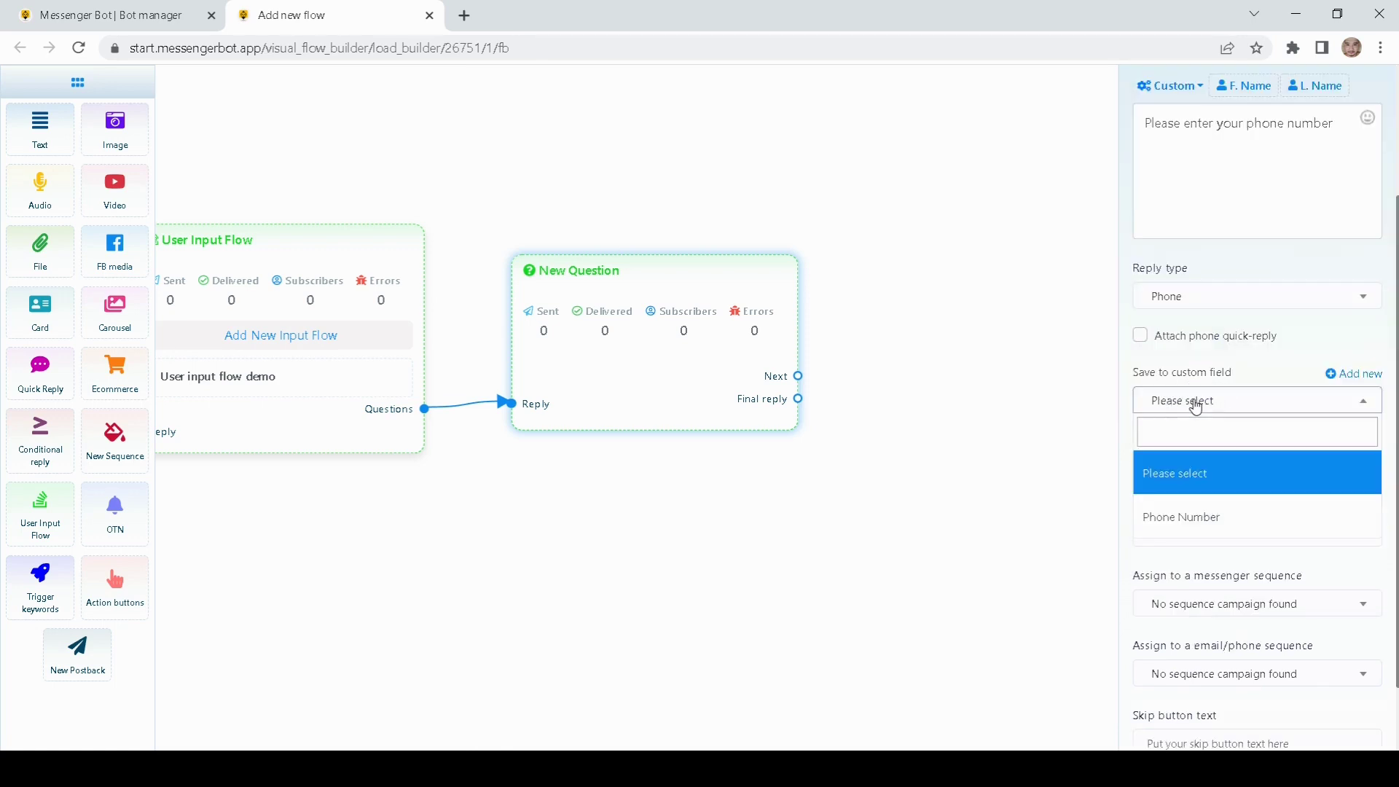
left_click(1127, 369)
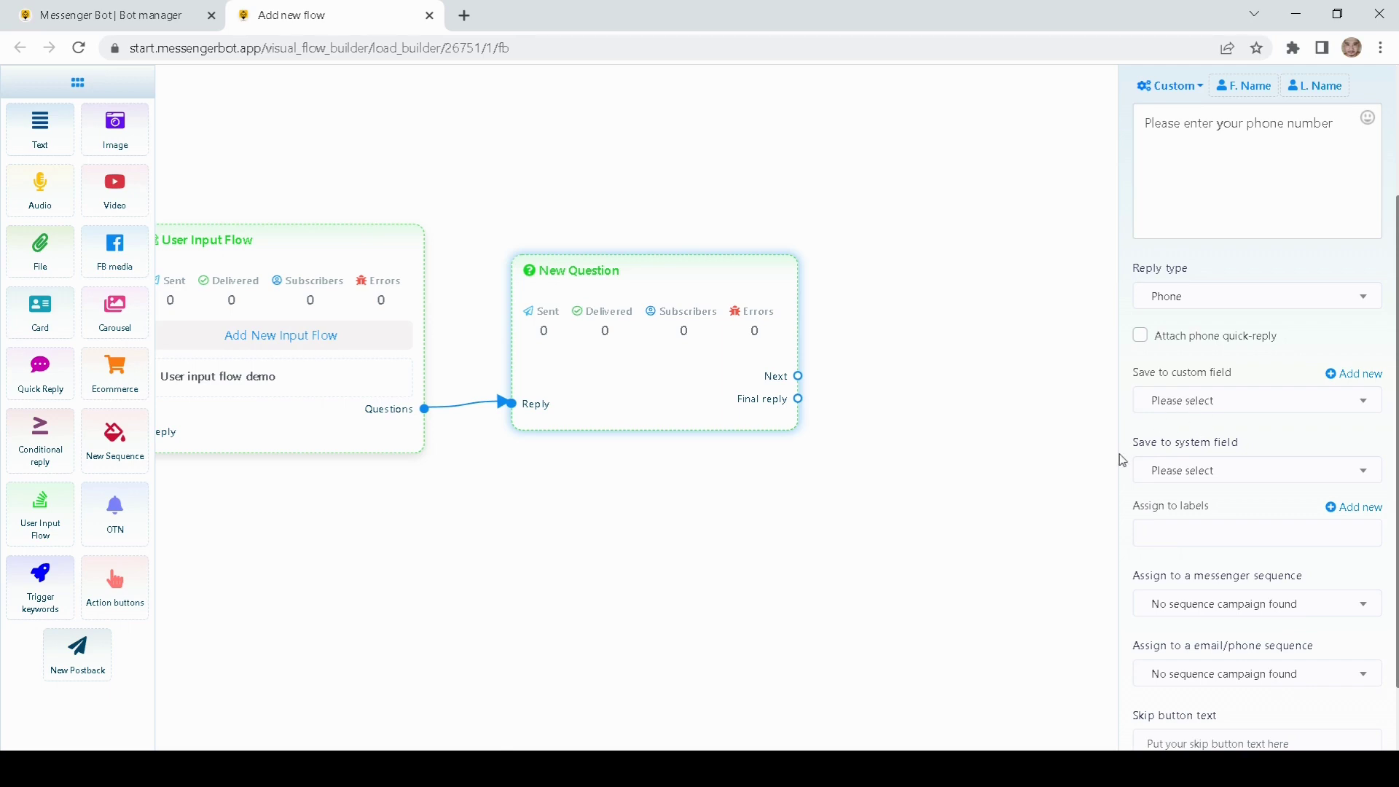
Step: Save the phone answer to the Phone system field, leaving the messenger sequence unchanged
scroll(1070, 454, "down", 1)
scroll(1054, 463, "up", 1)
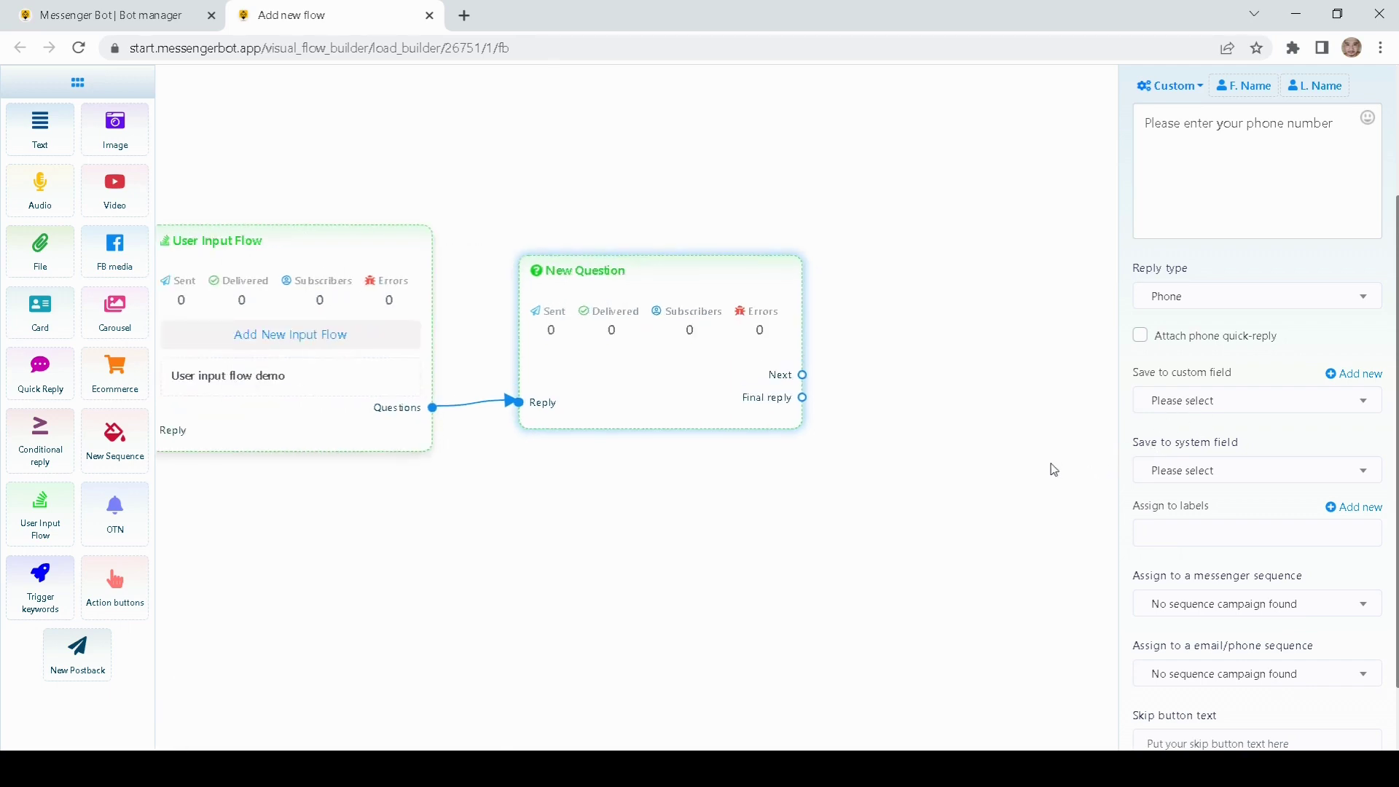
left_click_drag(951, 487, 1003, 487)
left_click(1169, 474)
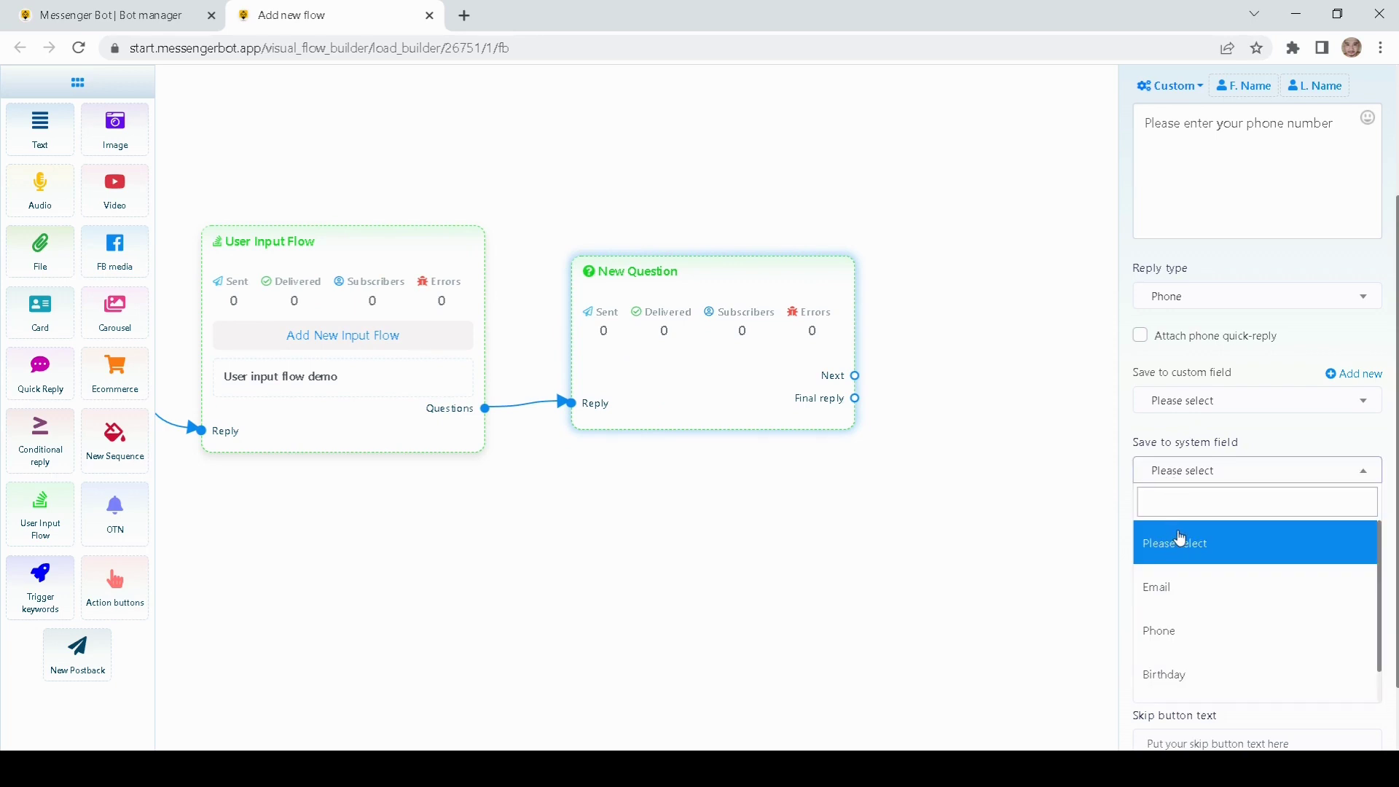
left_click(1178, 638)
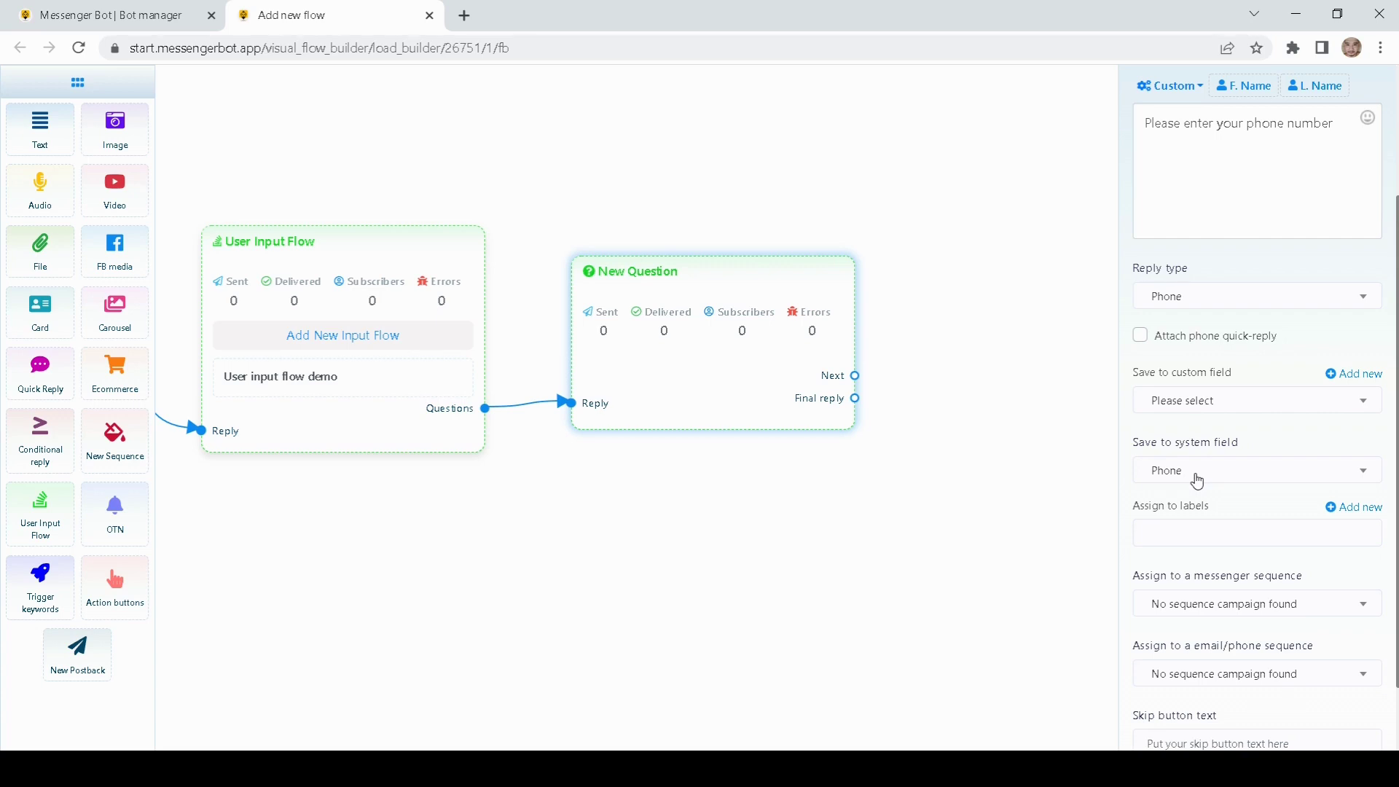
scroll(1131, 518, "down", 1)
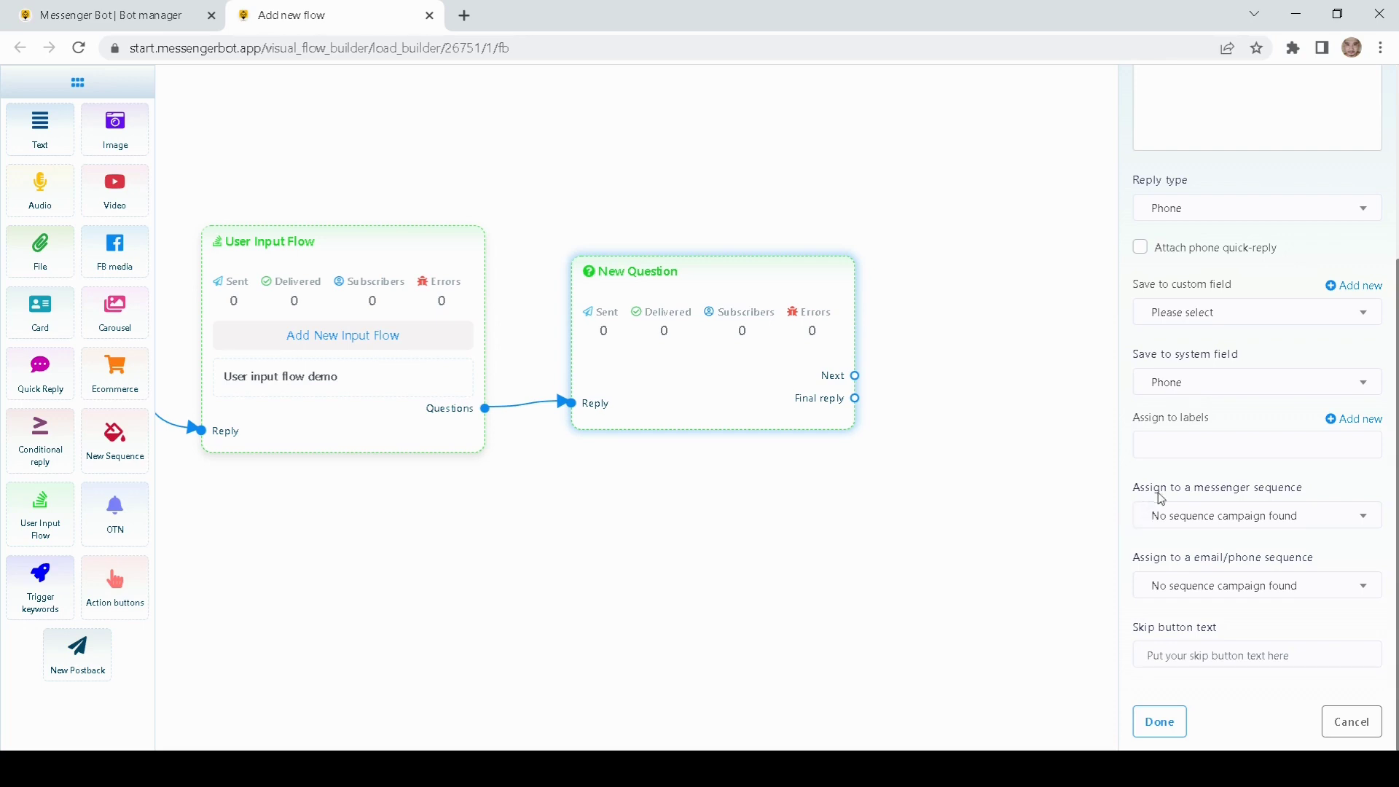
left_click(1230, 523)
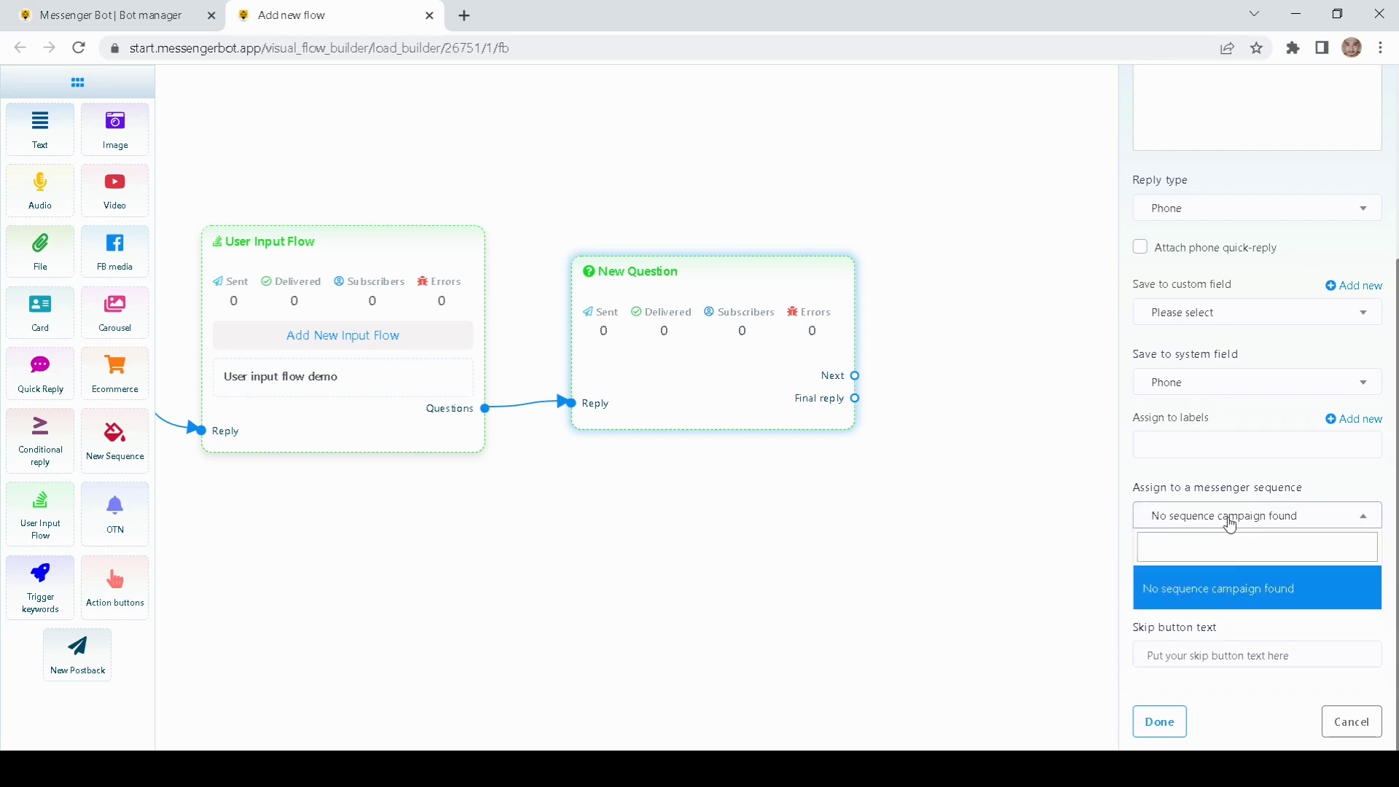
left_click(1076, 566)
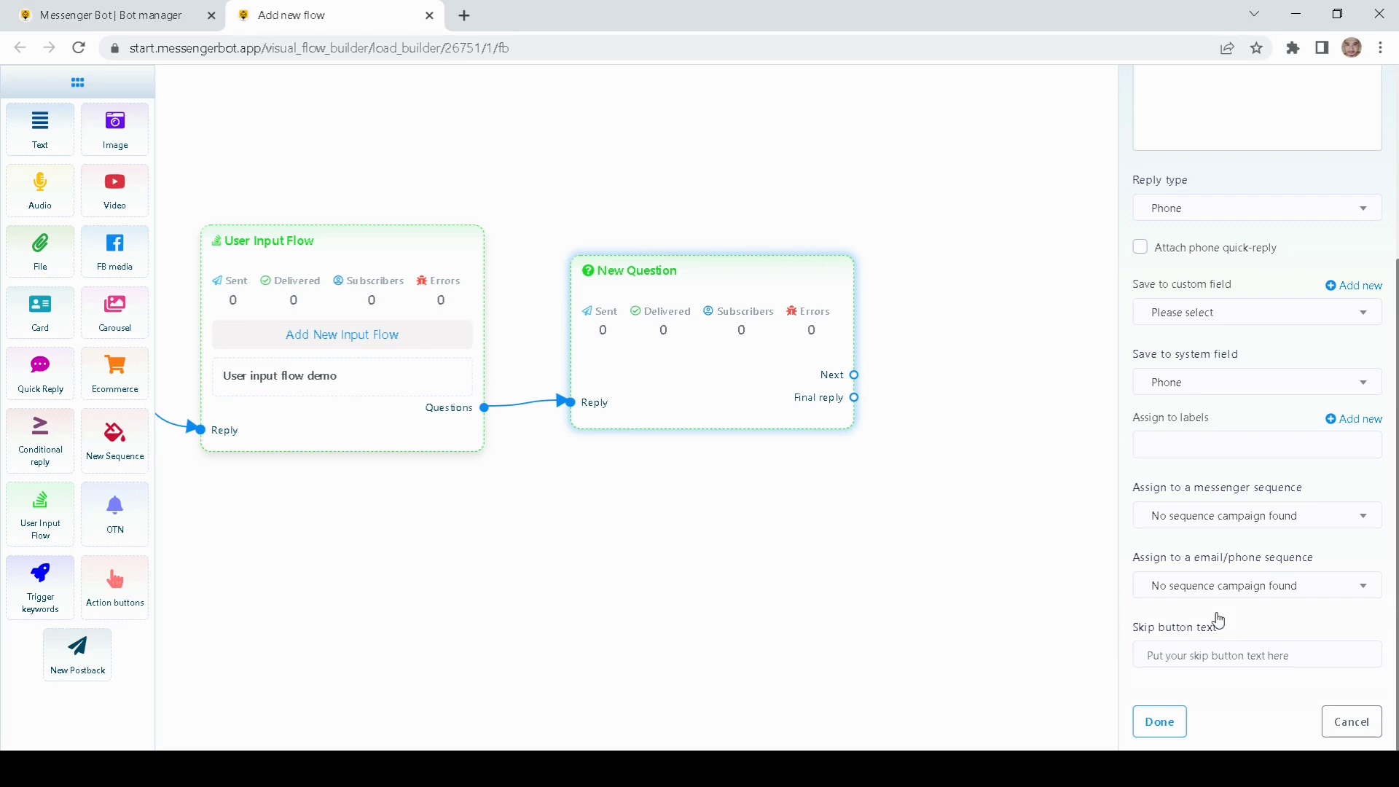
Step: Set the skip button text to 'Skip here' and finish the phone question
left_click(1174, 655)
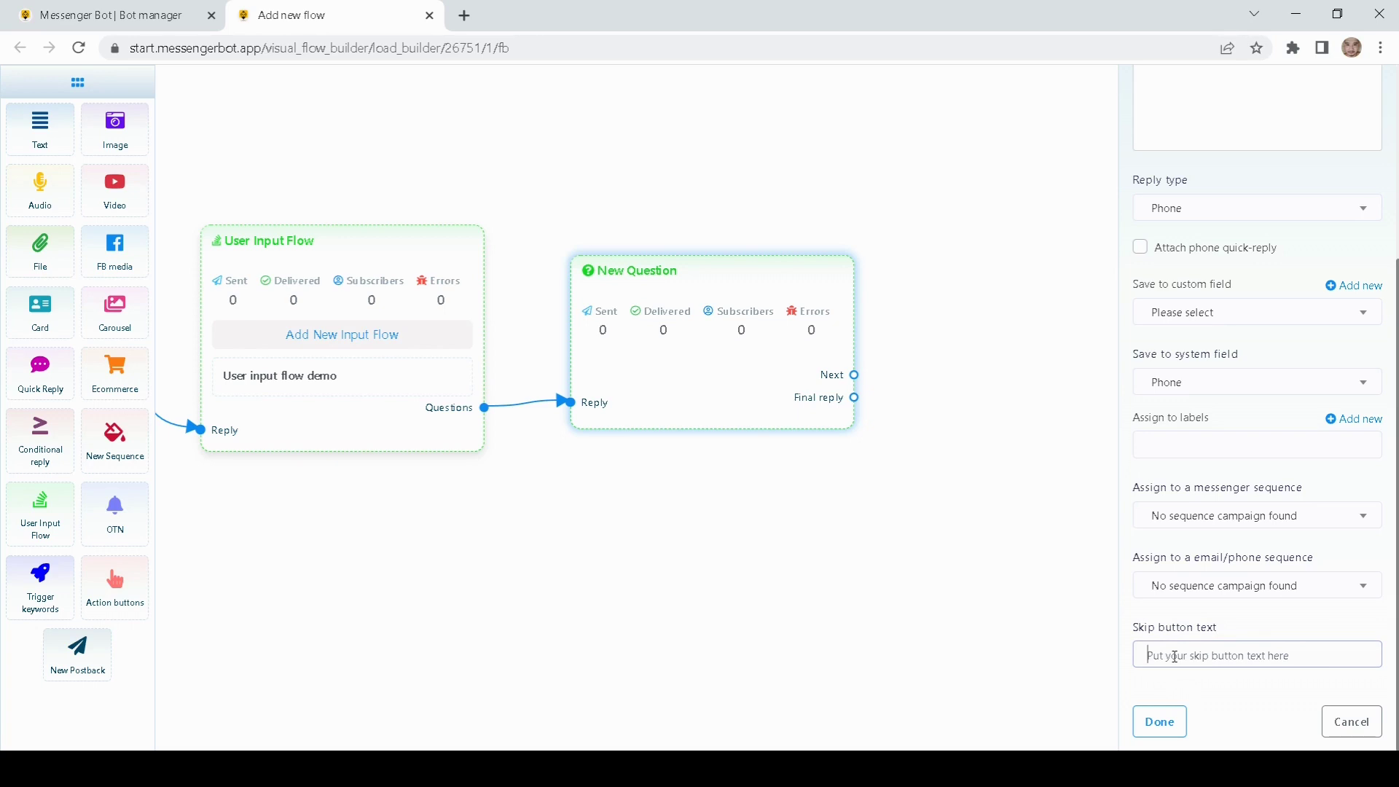
type("Skip here")
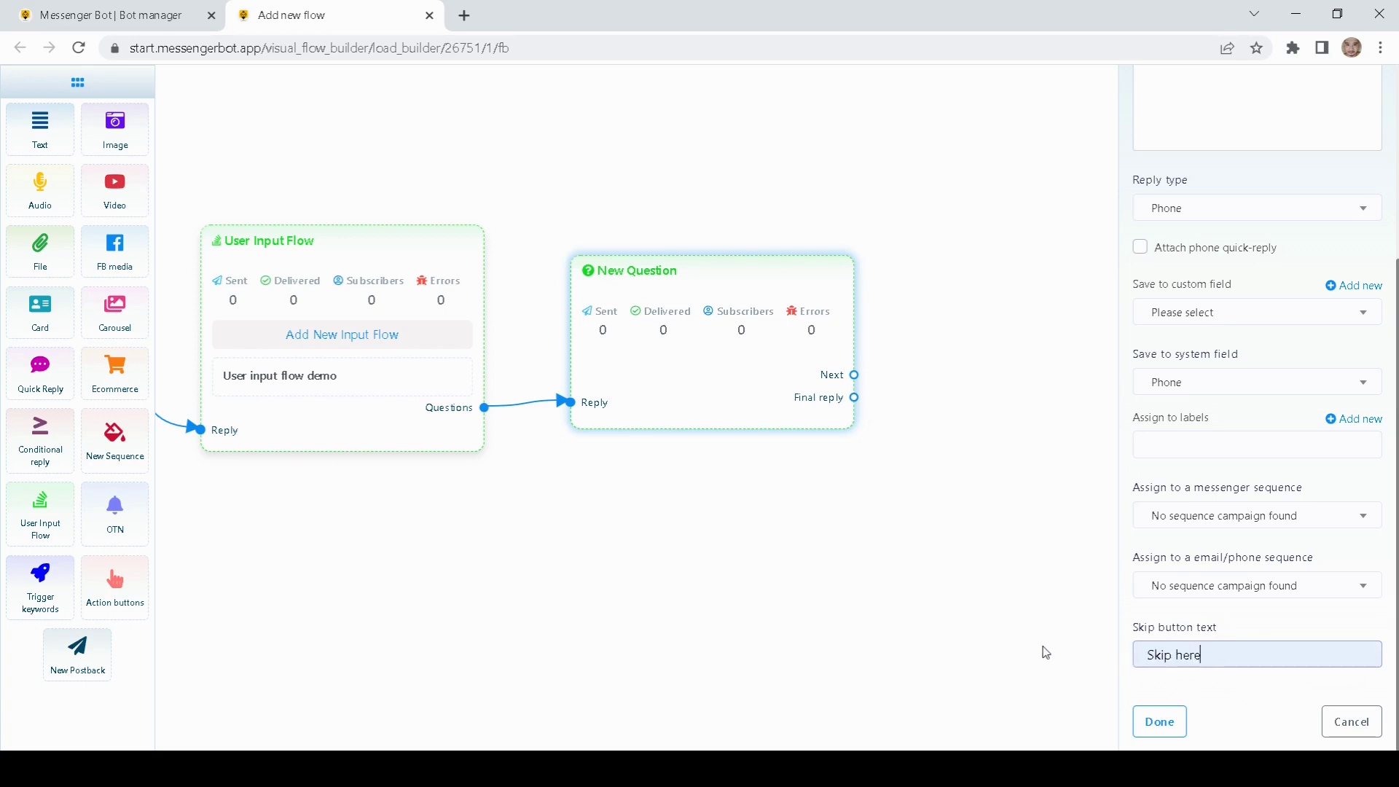
left_click_drag(1007, 523, 976, 568)
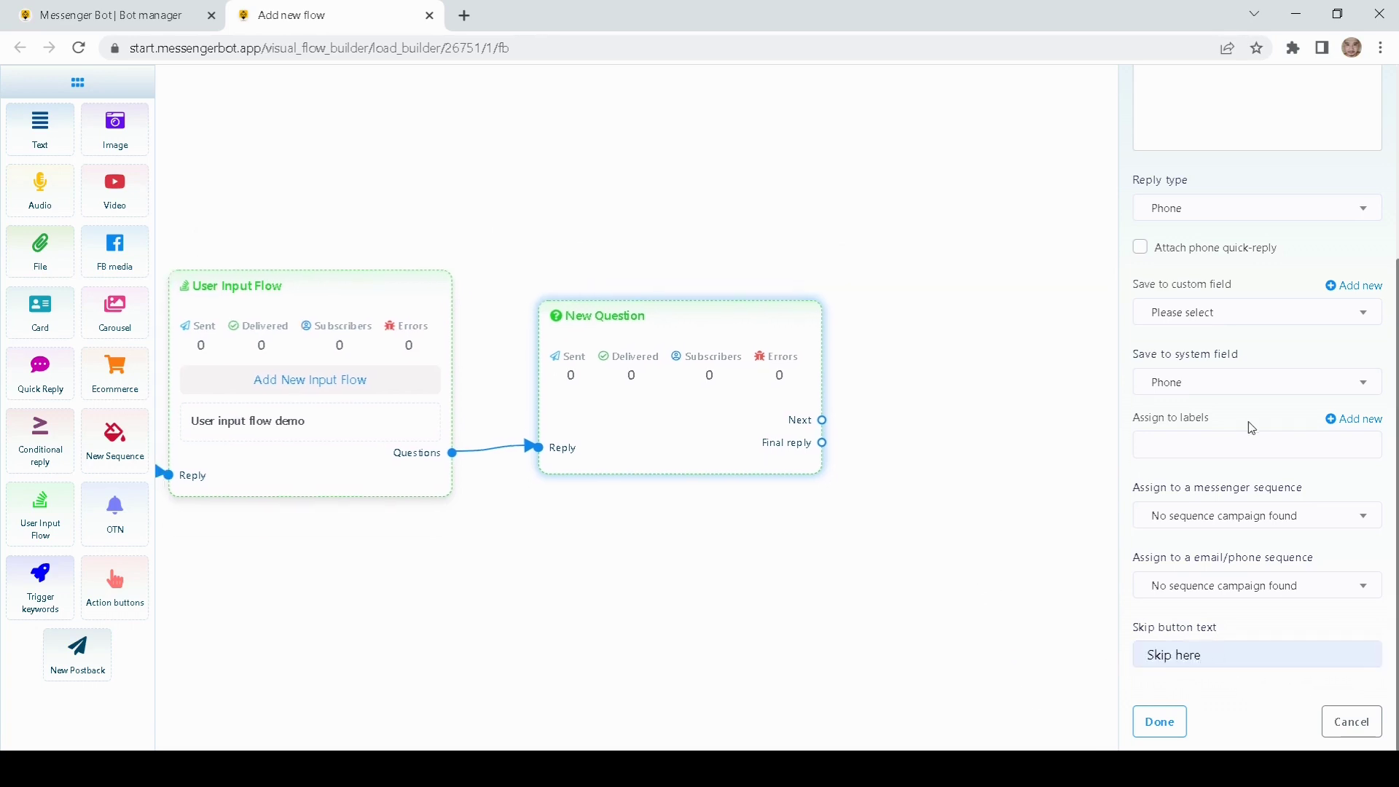
scroll(1252, 429, "up", 4)
scroll(1230, 422, "down", 4)
left_click(1157, 721)
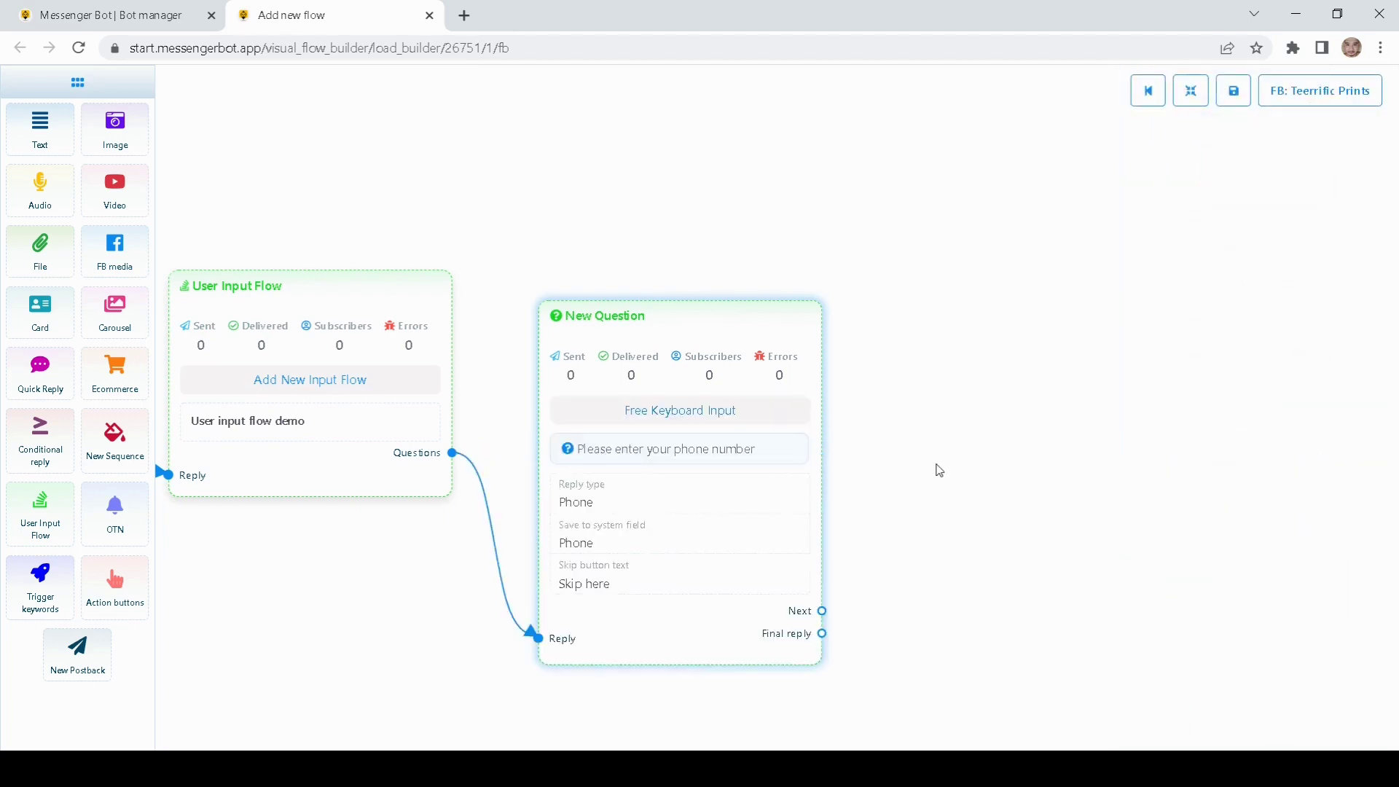
left_click_drag(937, 469, 941, 395)
left_click_drag(694, 439, 712, 348)
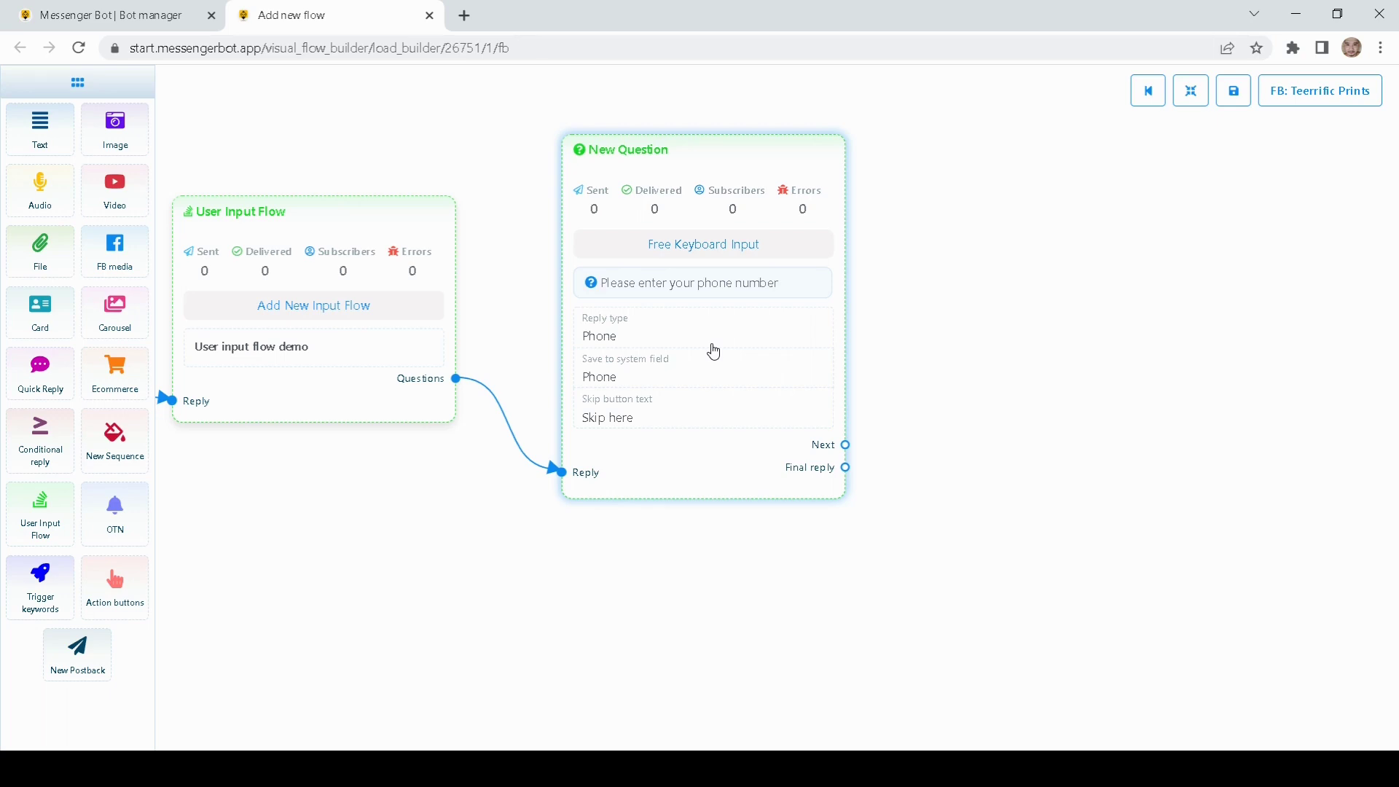
left_click_drag(983, 340, 923, 365)
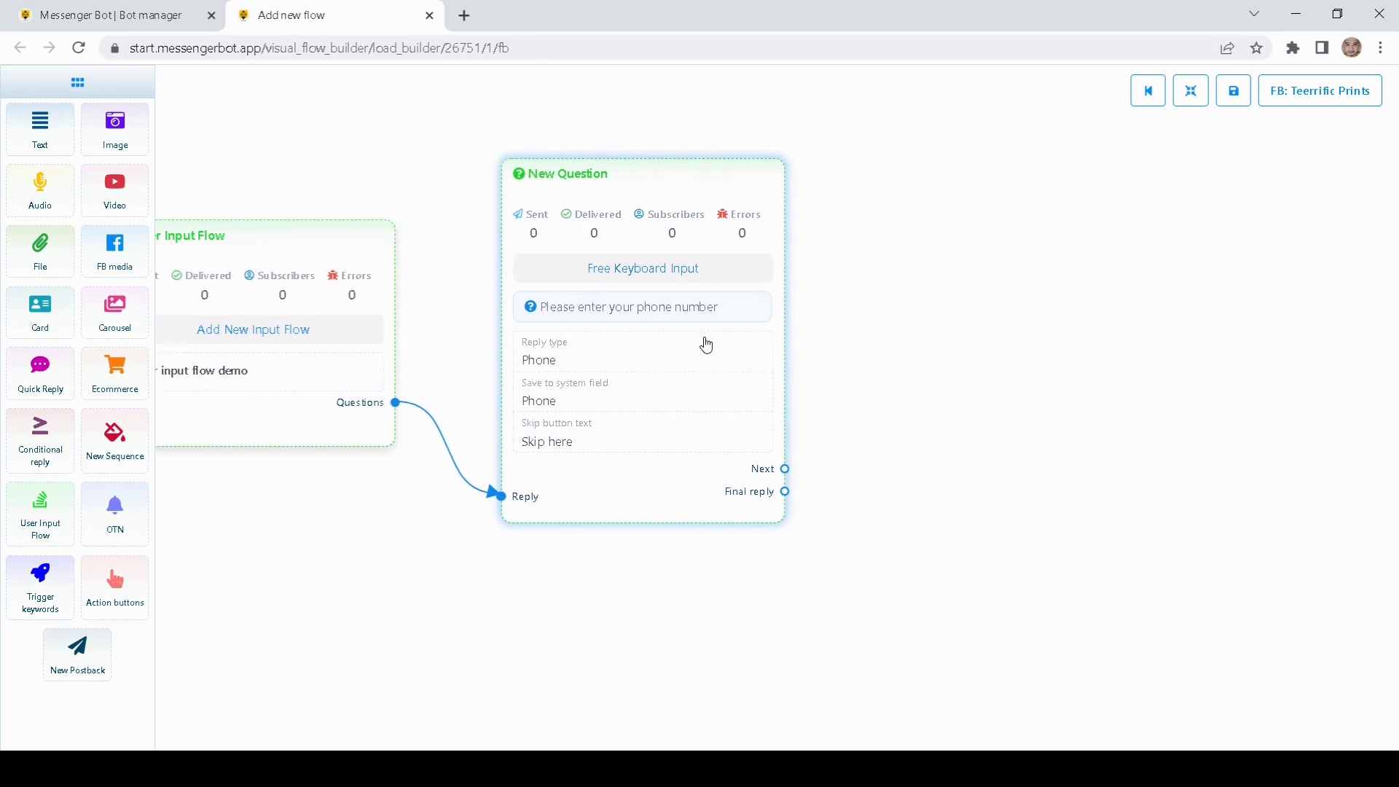
left_click_drag(940, 347, 821, 331)
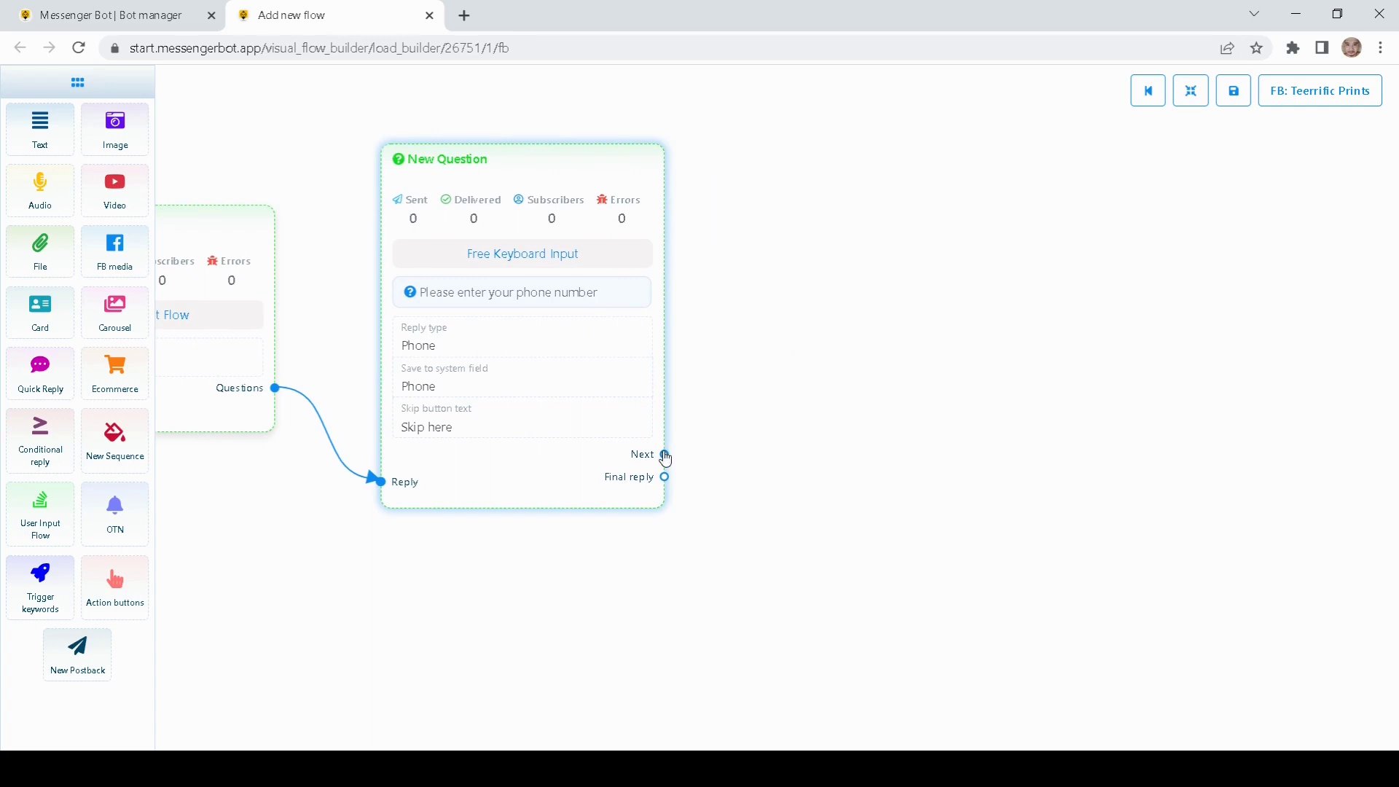
Step: Delete a misplaced question node and link a fresh empty question from the phone question's Next
left_click_drag(665, 456, 729, 246)
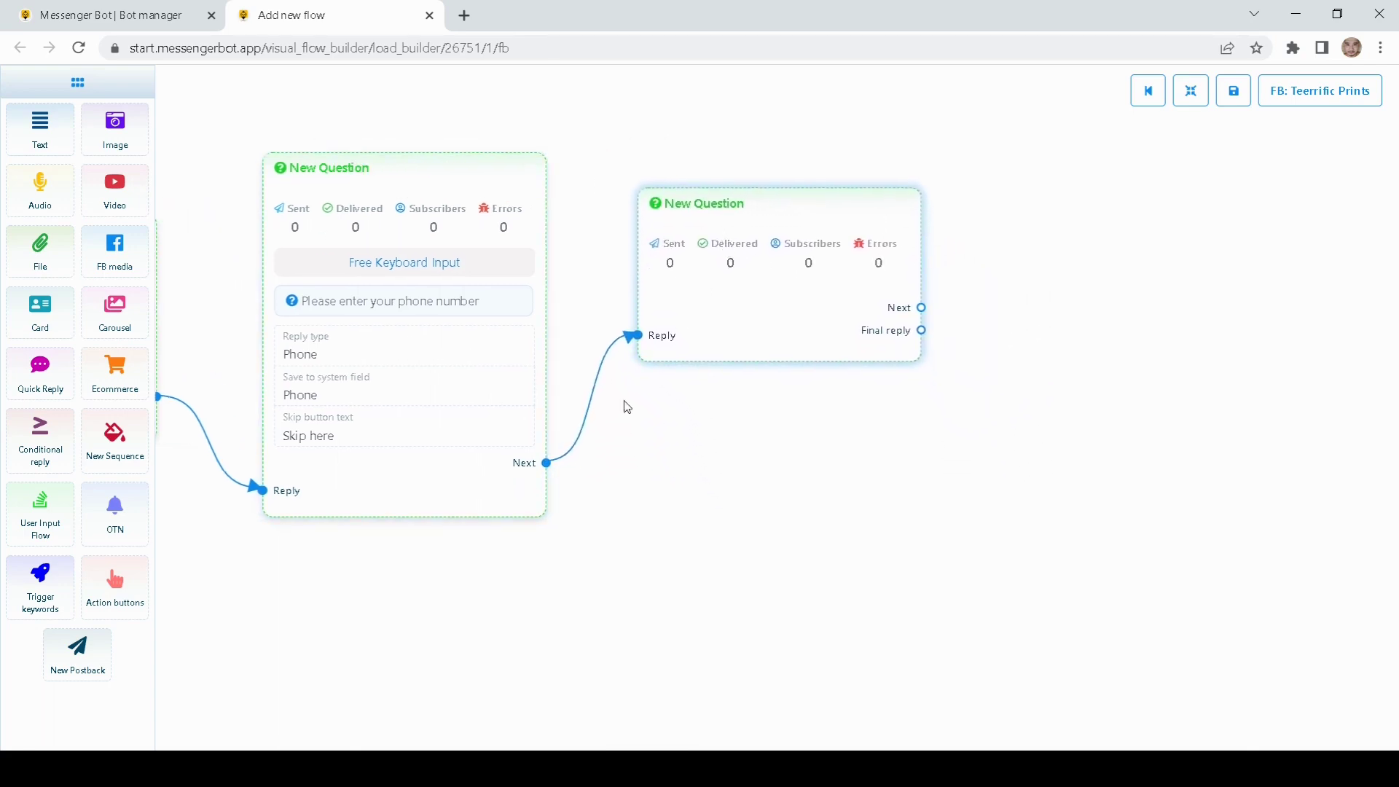
right_click(688, 327)
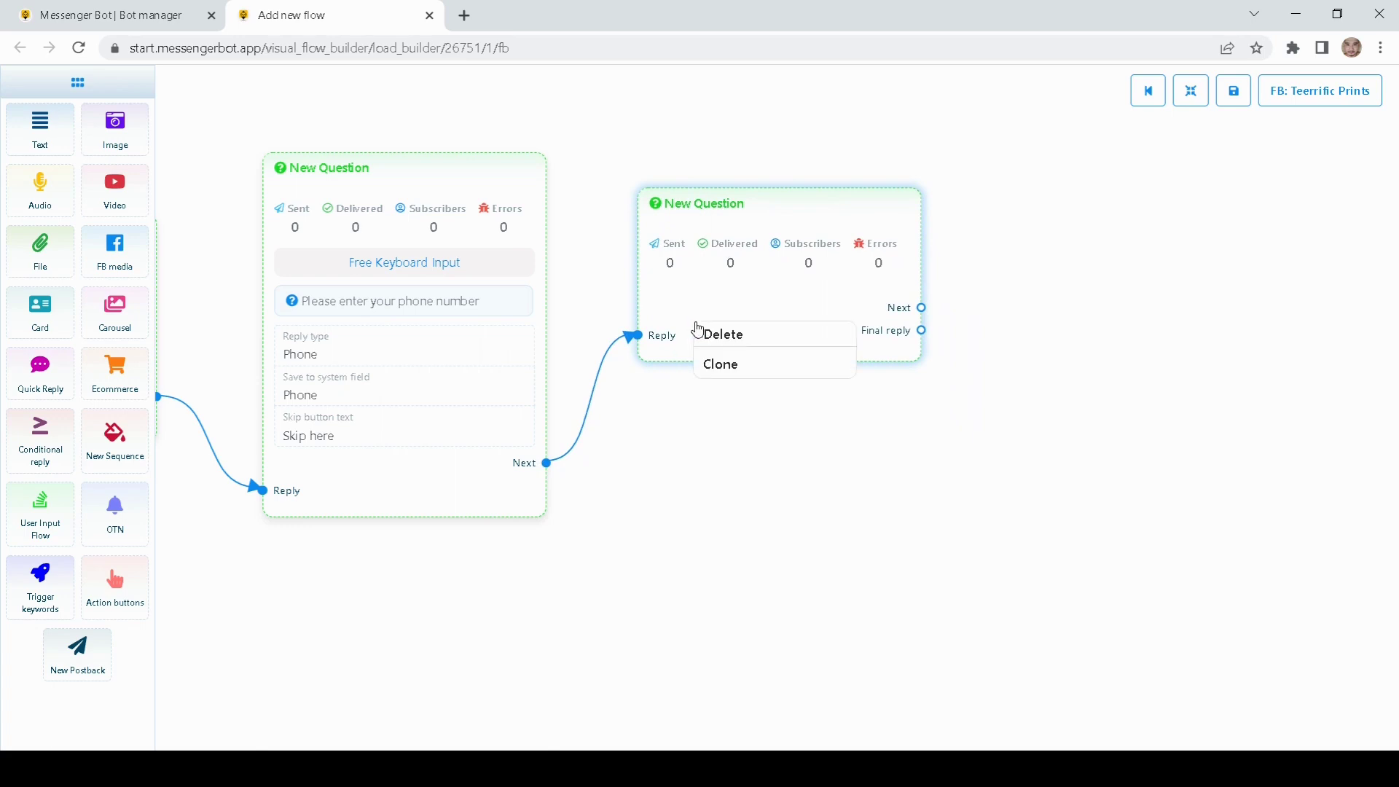
left_click(729, 341)
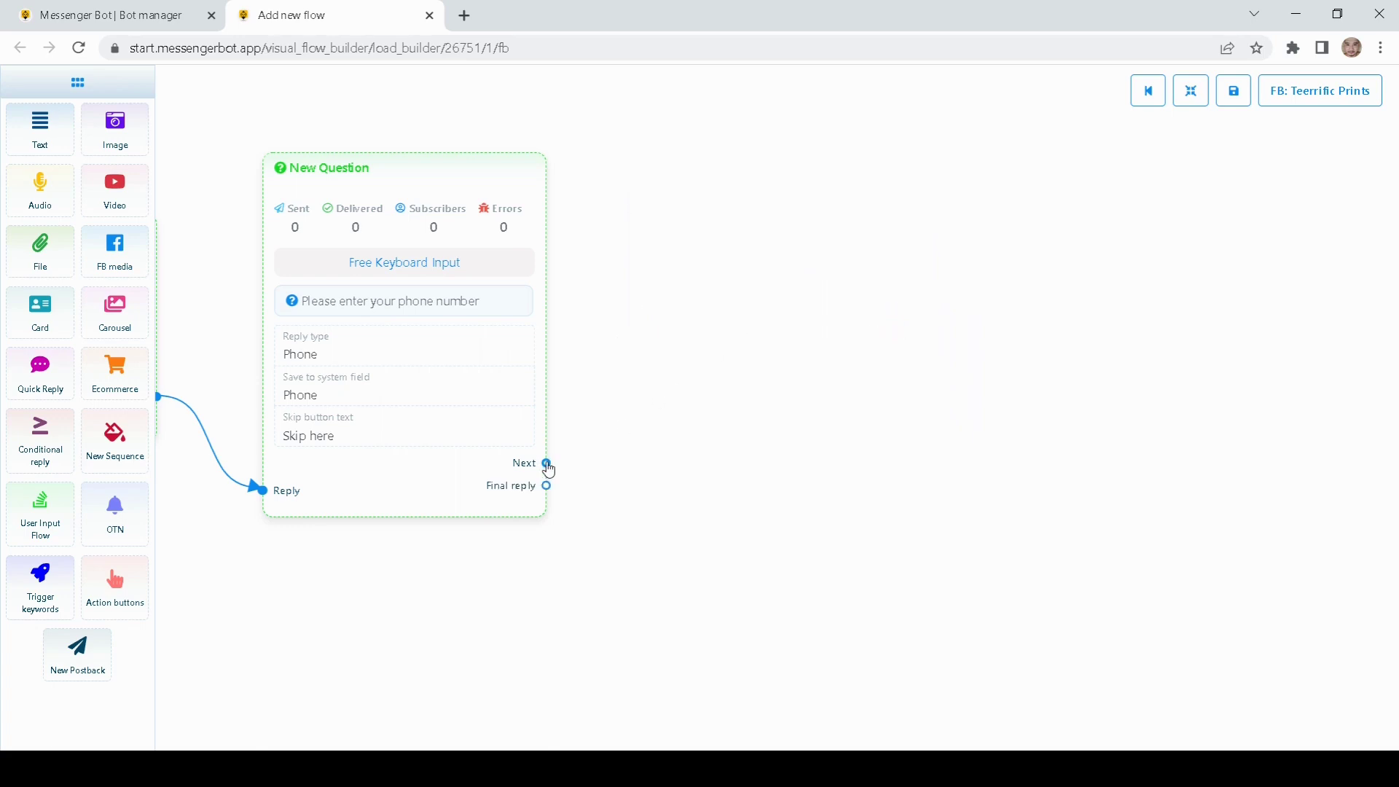
left_click_drag(547, 463, 722, 250)
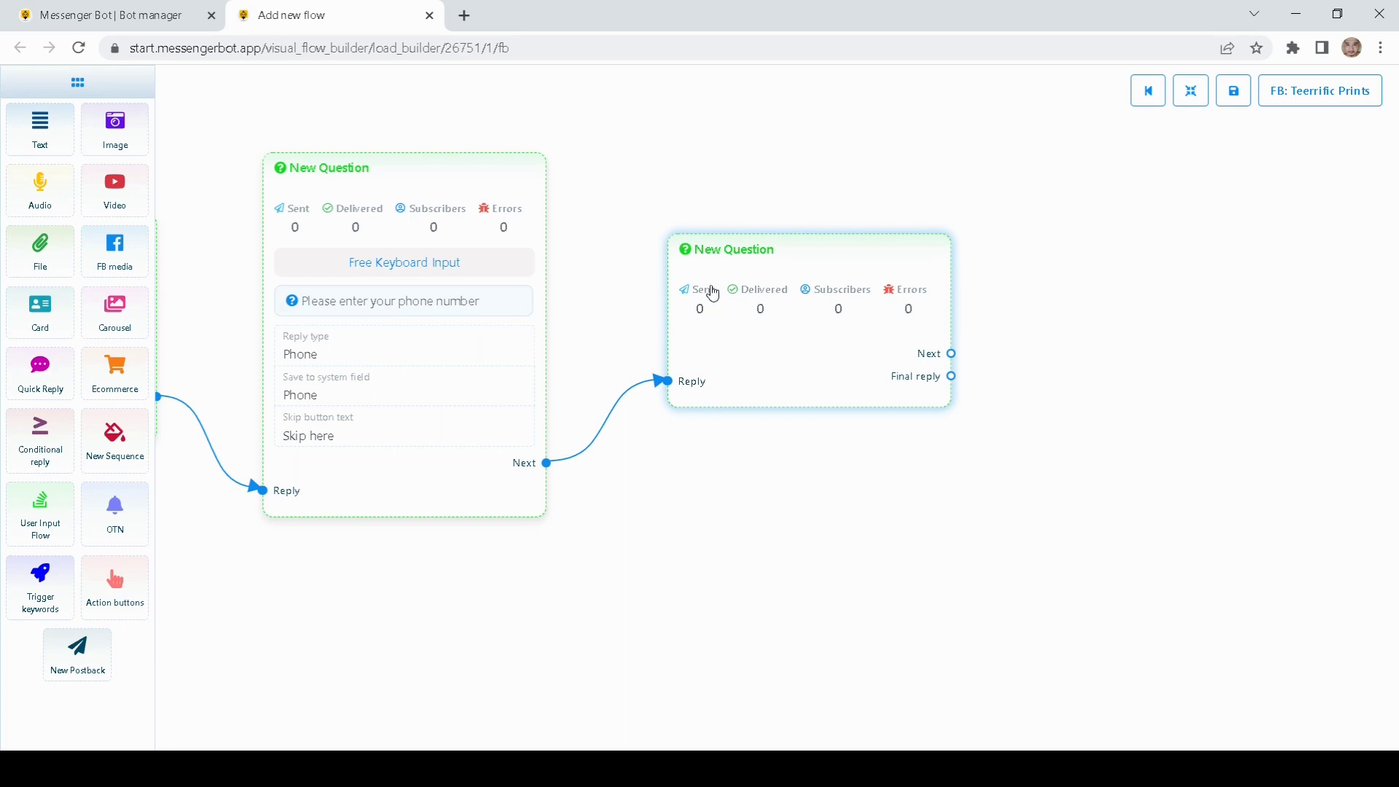
Step: Enable free keyboard input and ask 'Please provide your email address'
double_click(737, 338)
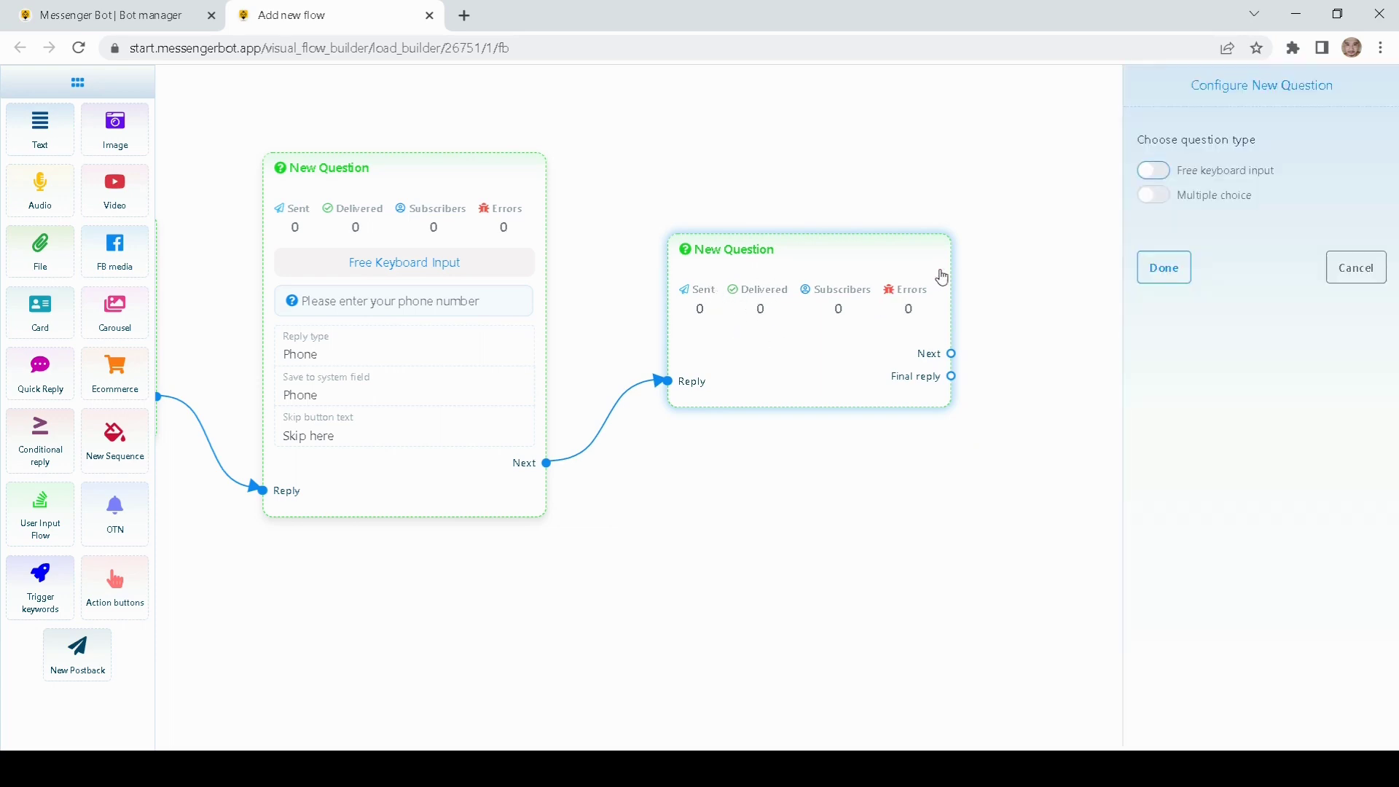
left_click(1153, 172)
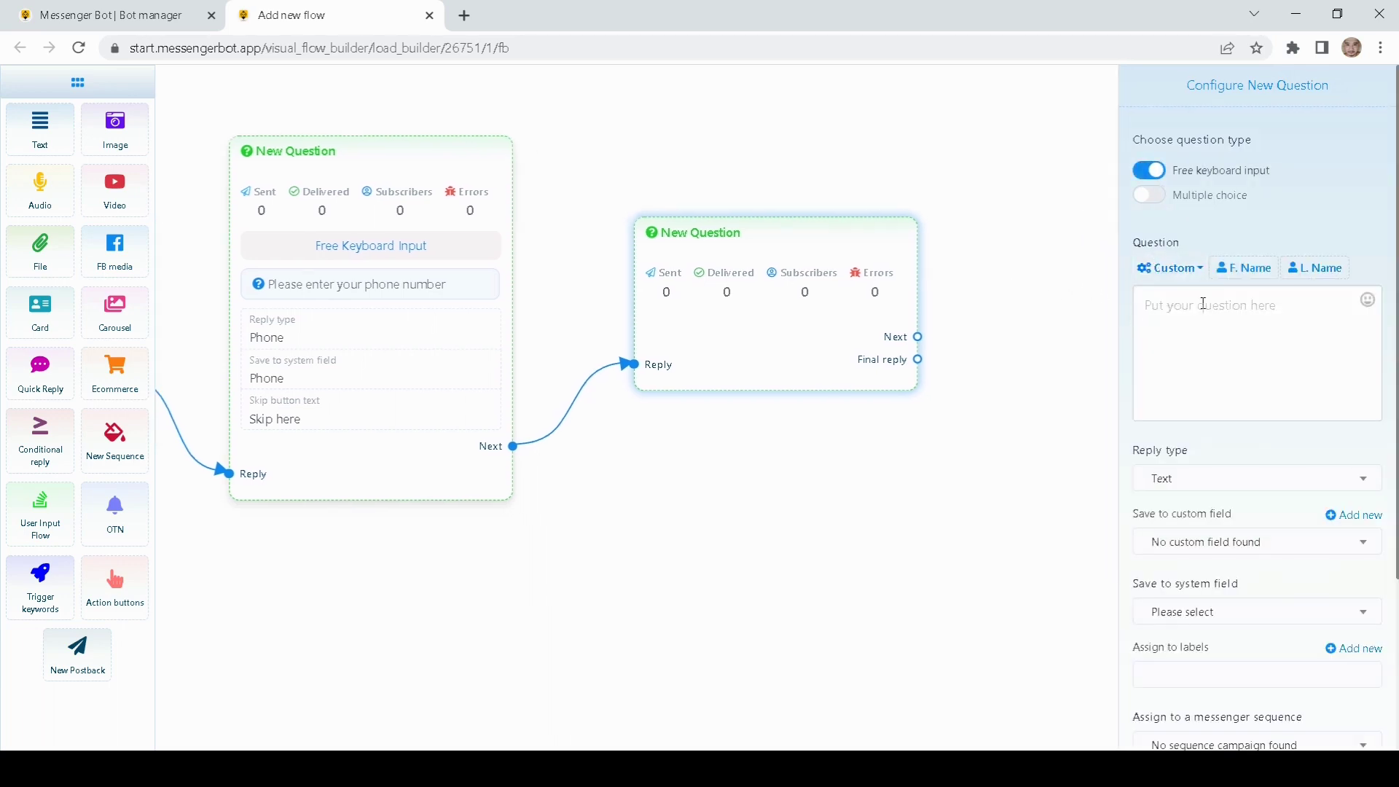
left_click(1181, 293)
type("Plese")
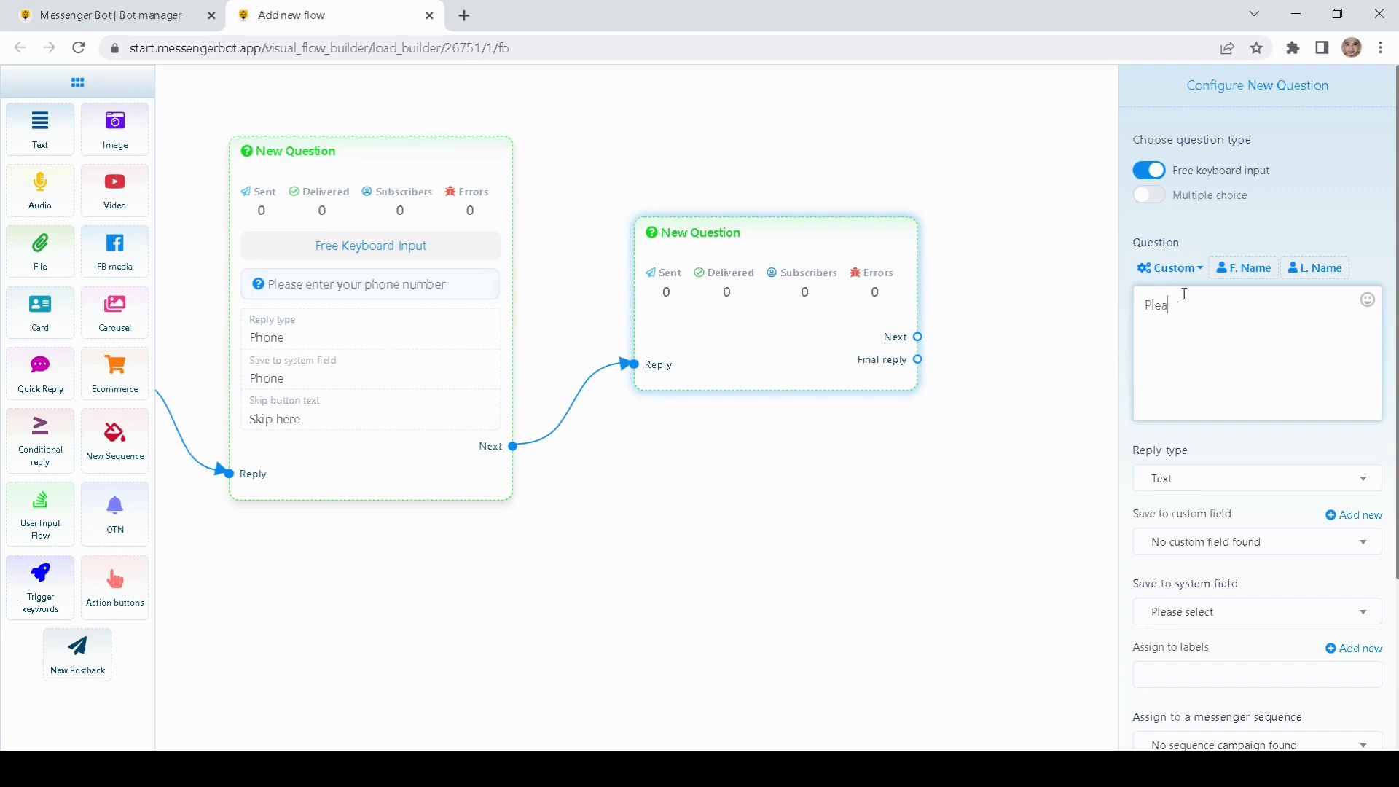
key("BackSpace")
key("BackSpace")
key("BackSpace")
type("las")
key("BackSpace")
key("BackSpace")
type("ease provide your email address")
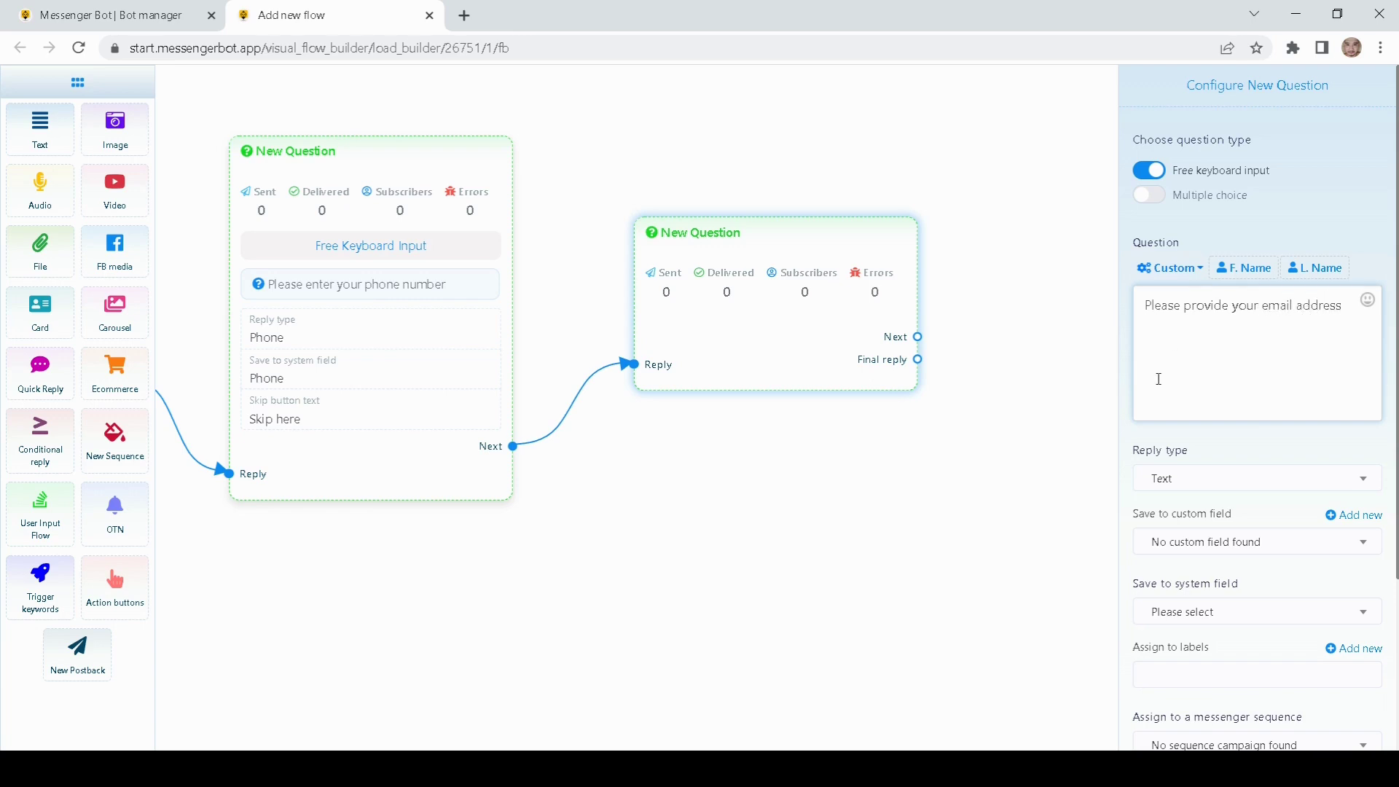
Step: Set reply type Email, save to the Email system field, and add skip text 'Skip here'
left_click(1175, 478)
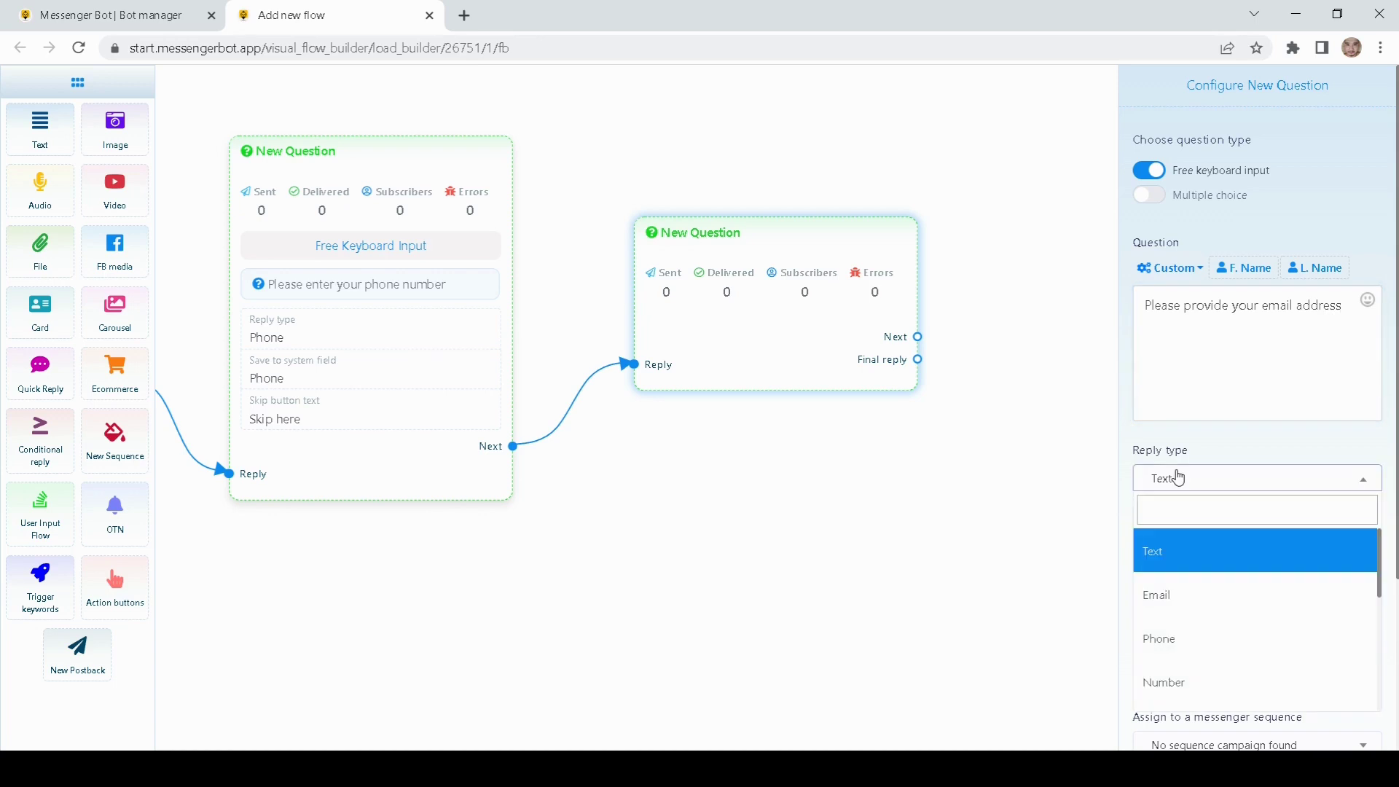
left_click(1173, 581)
scroll(1122, 553, "down", 1)
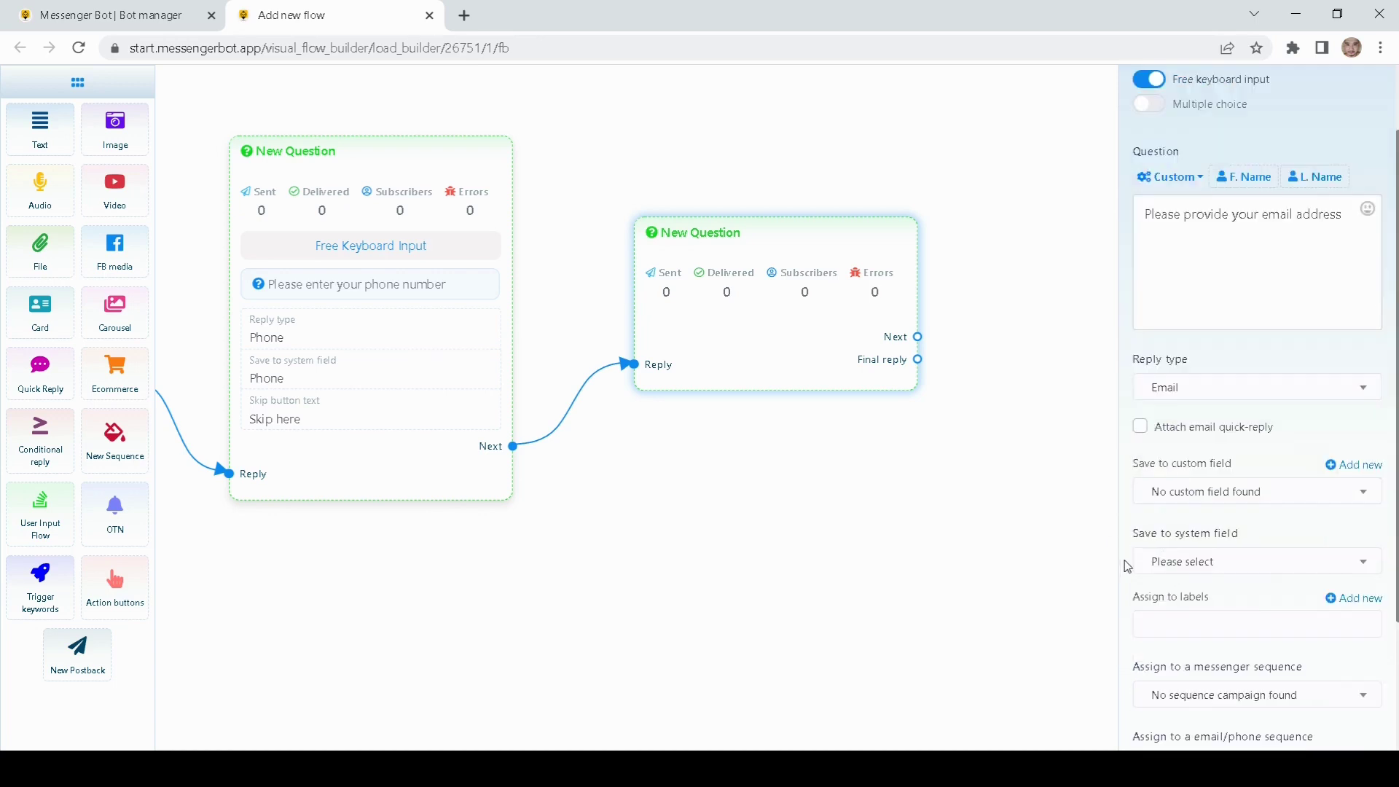
left_click(1166, 574)
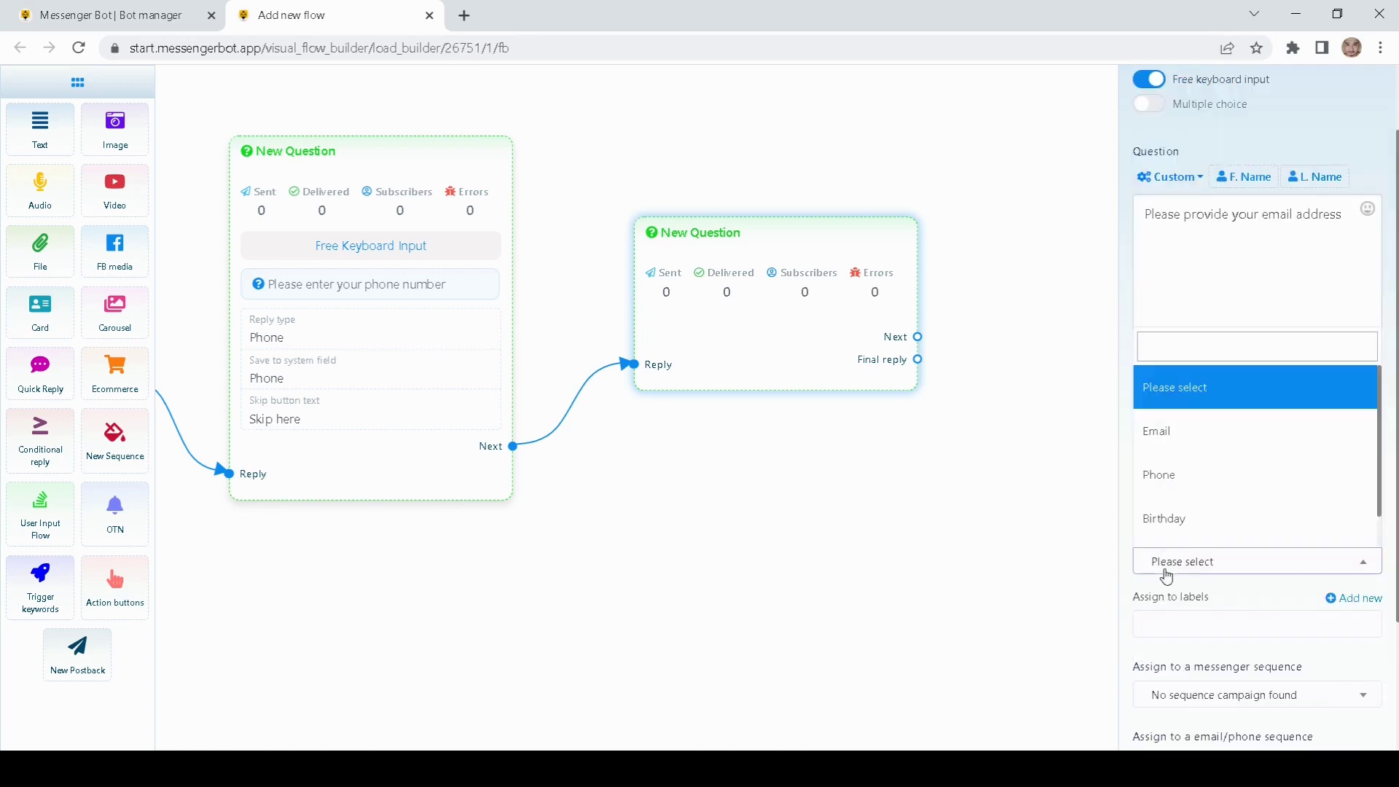
left_click(1179, 432)
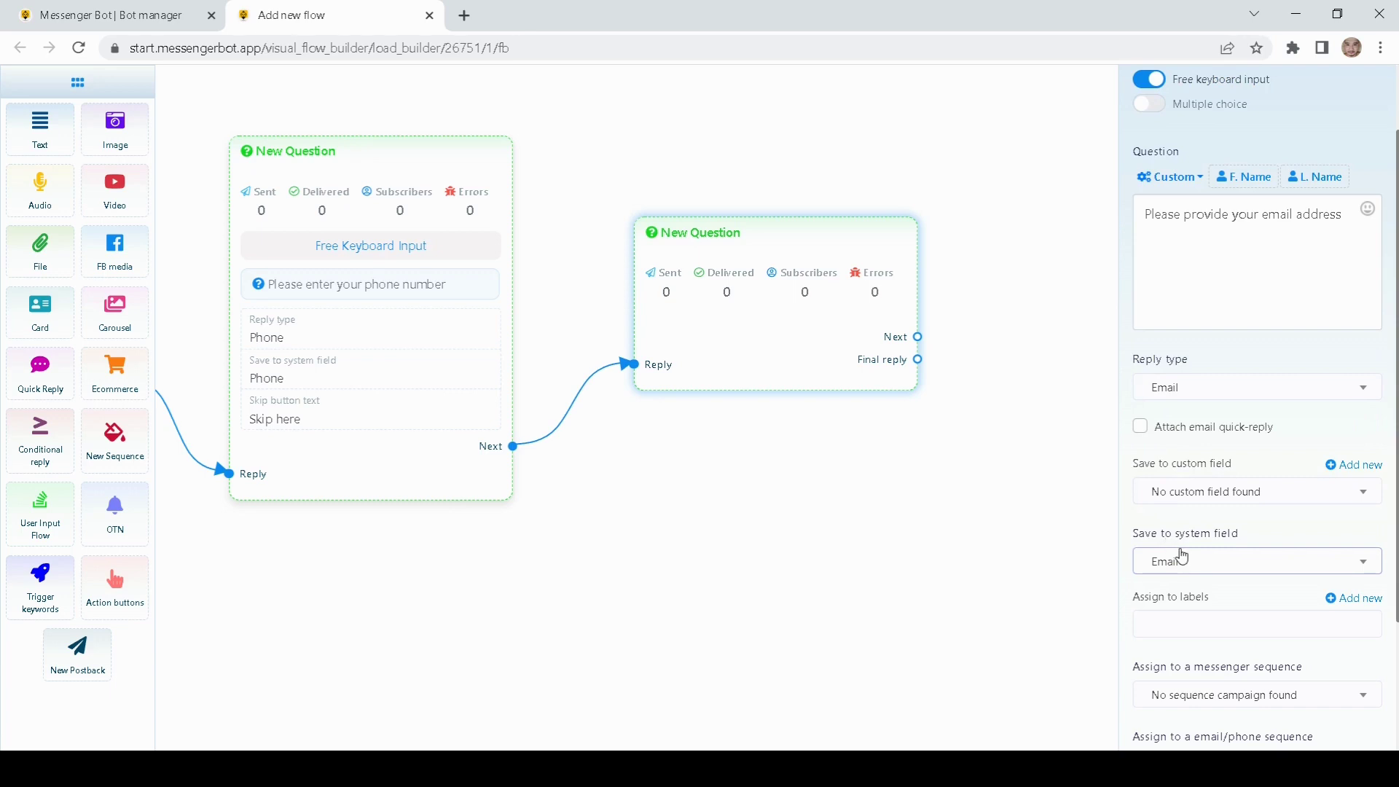
scroll(1132, 568, "down", 2)
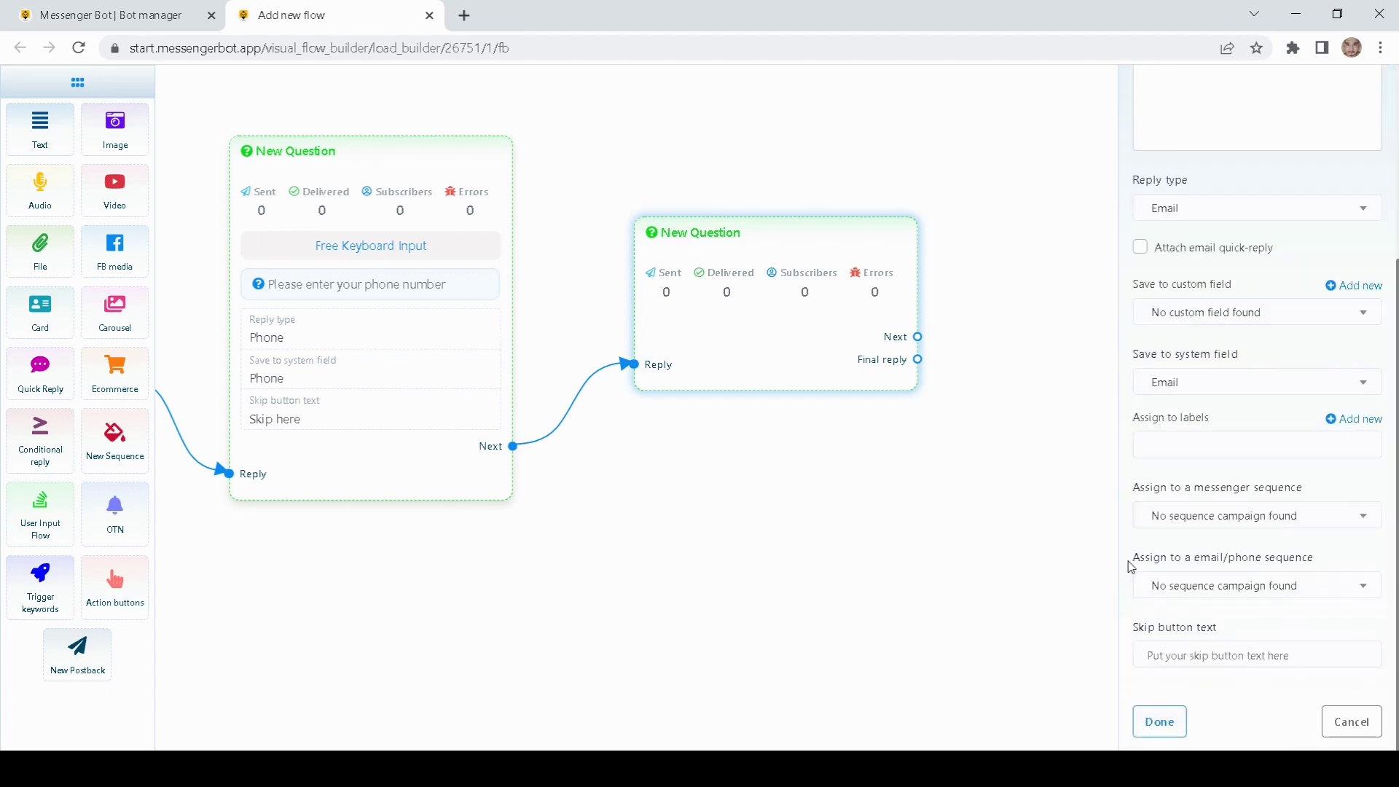
left_click(1152, 653)
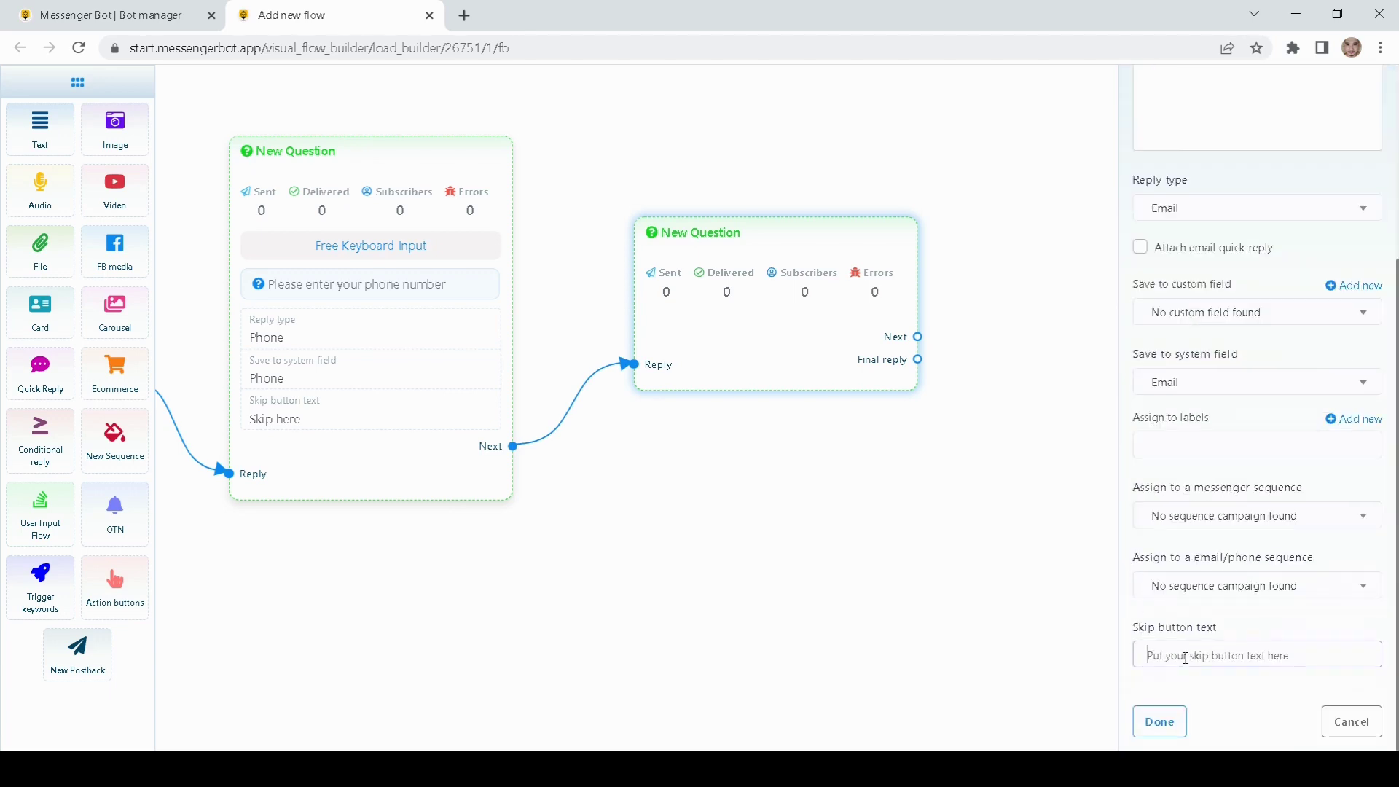
type("Skip here")
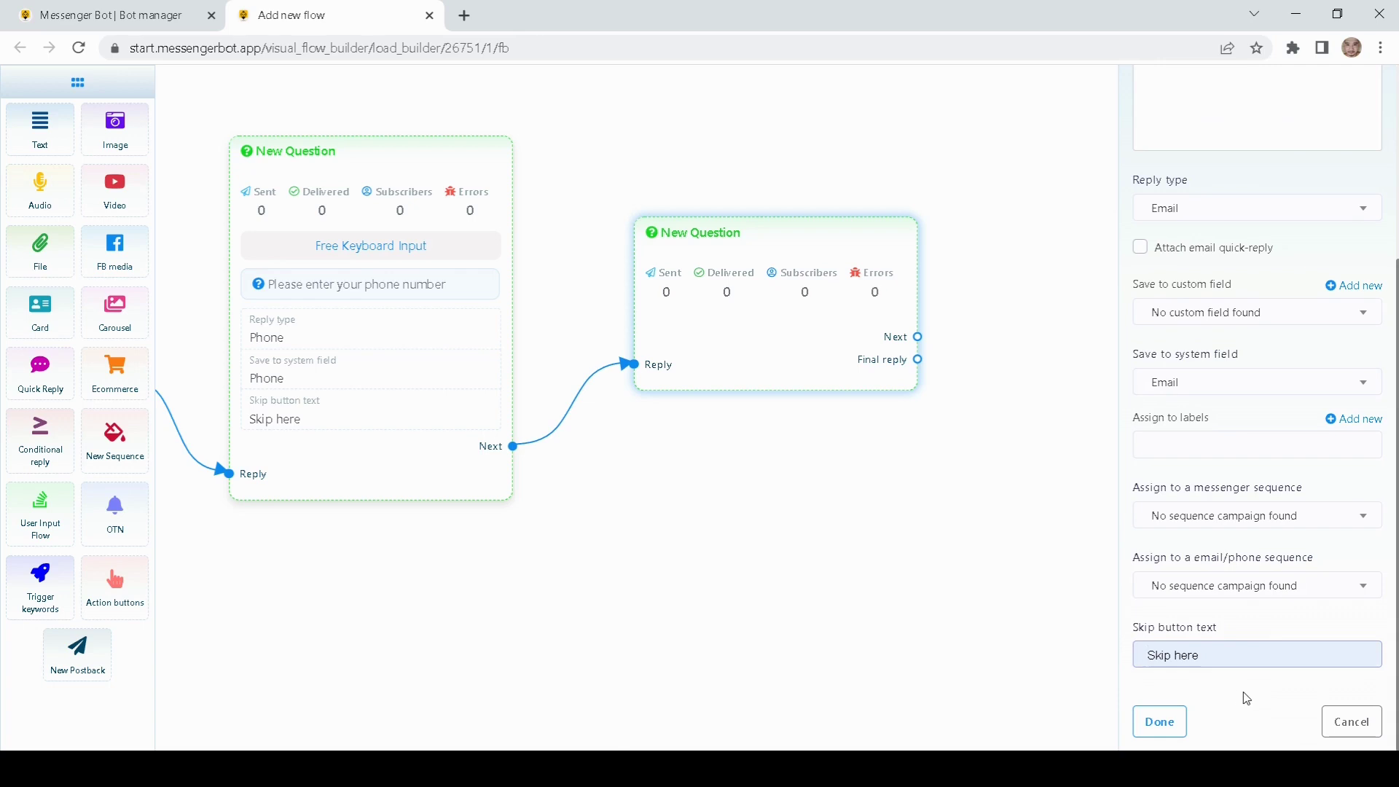
left_click(1155, 722)
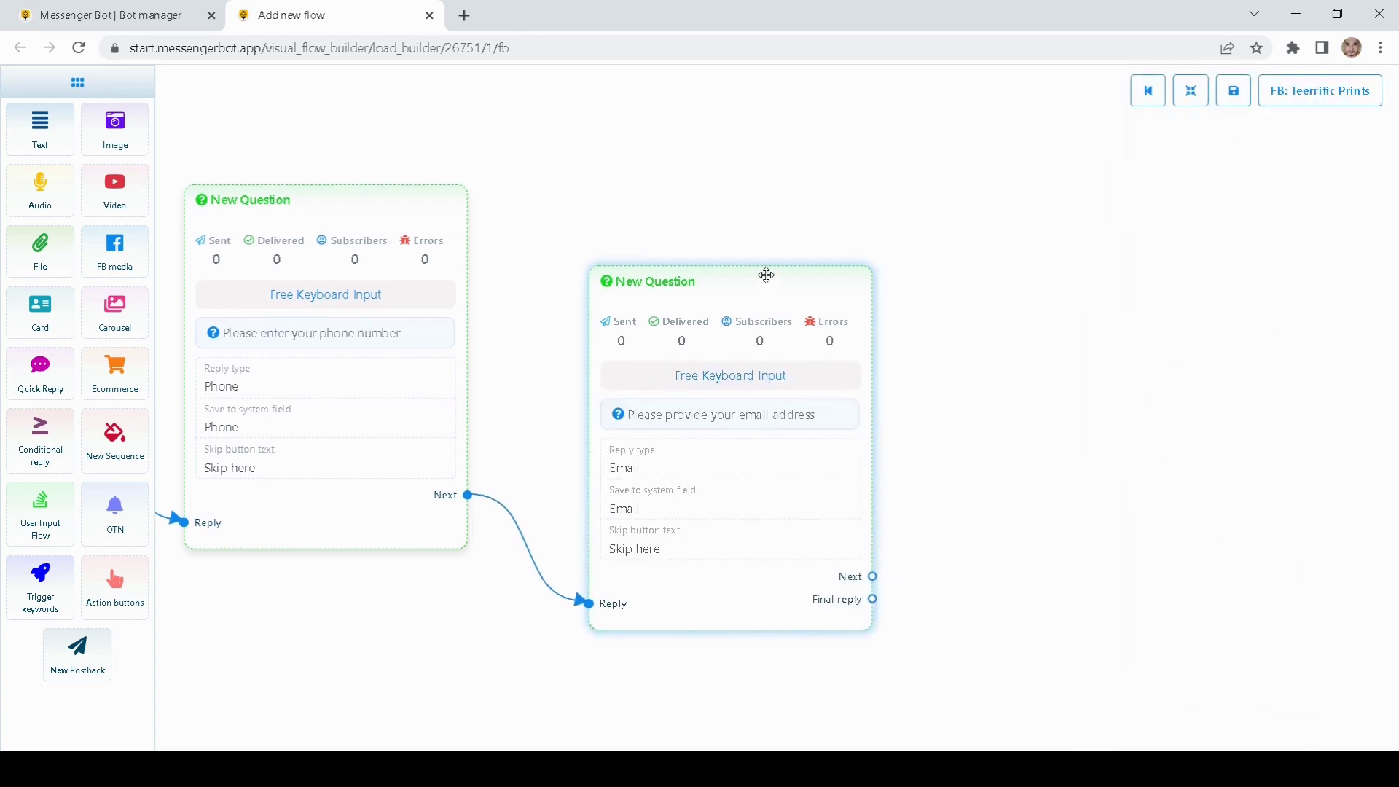
Step: Add a free-input question after the email step asking 'Please provide your delivery address'
left_click_drag(765, 276, 755, 208)
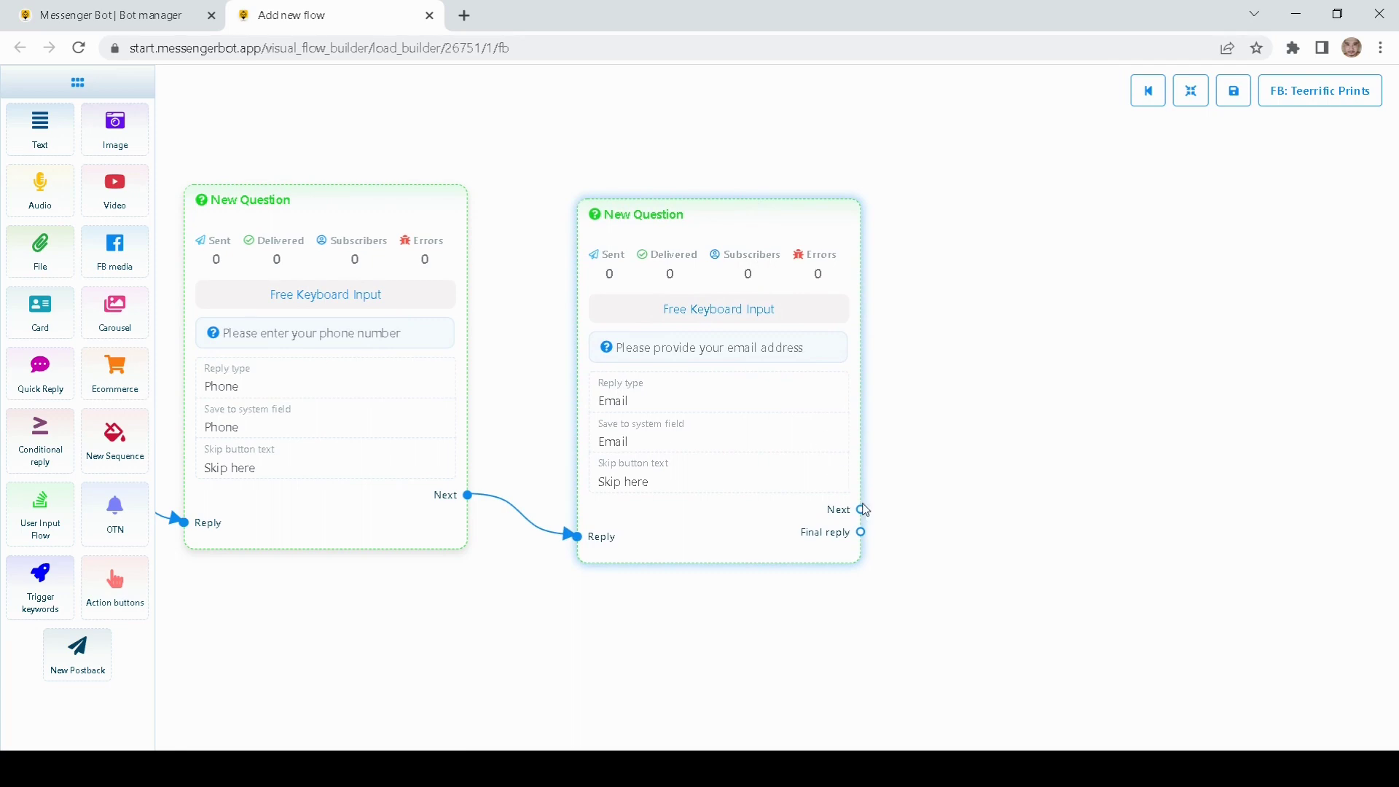
left_click_drag(865, 516, 1002, 315)
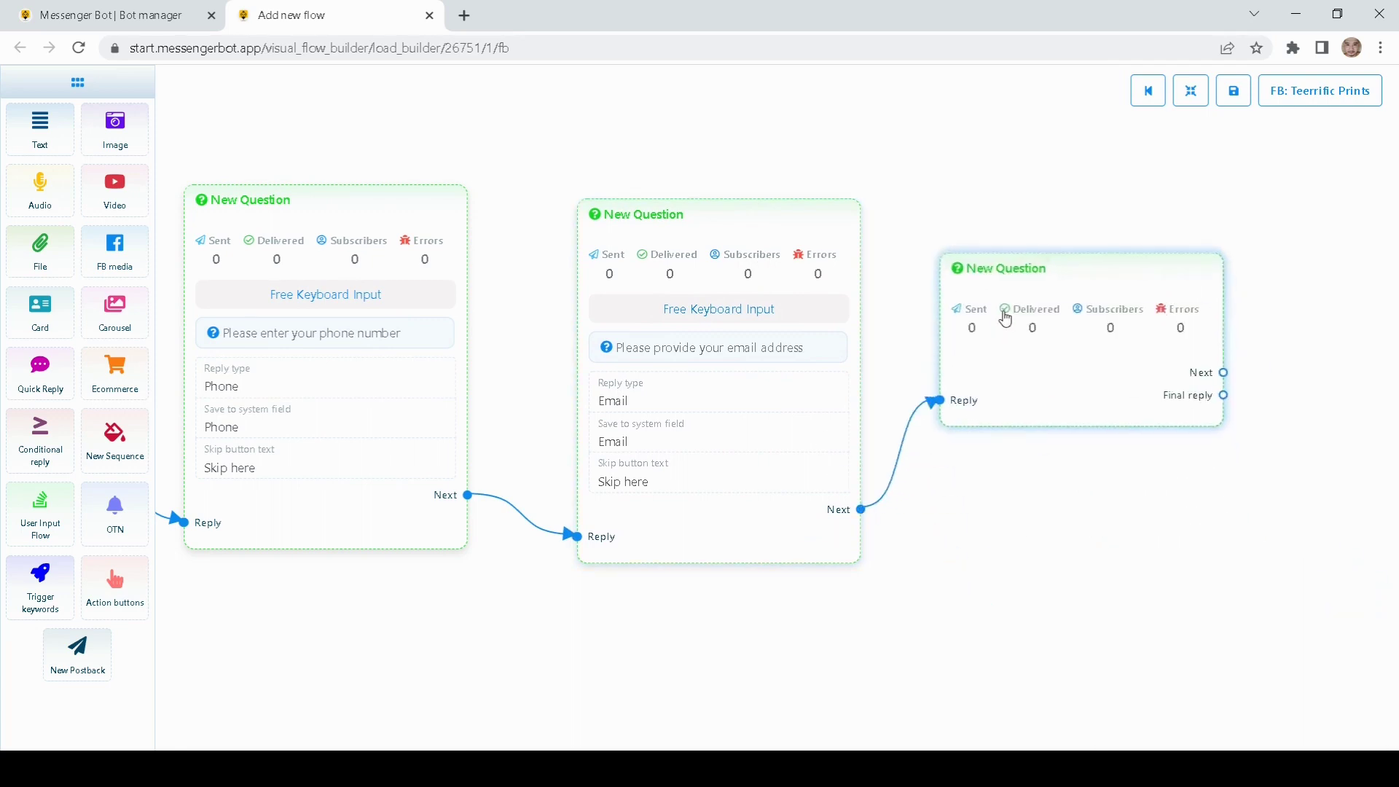
double_click(887, 350)
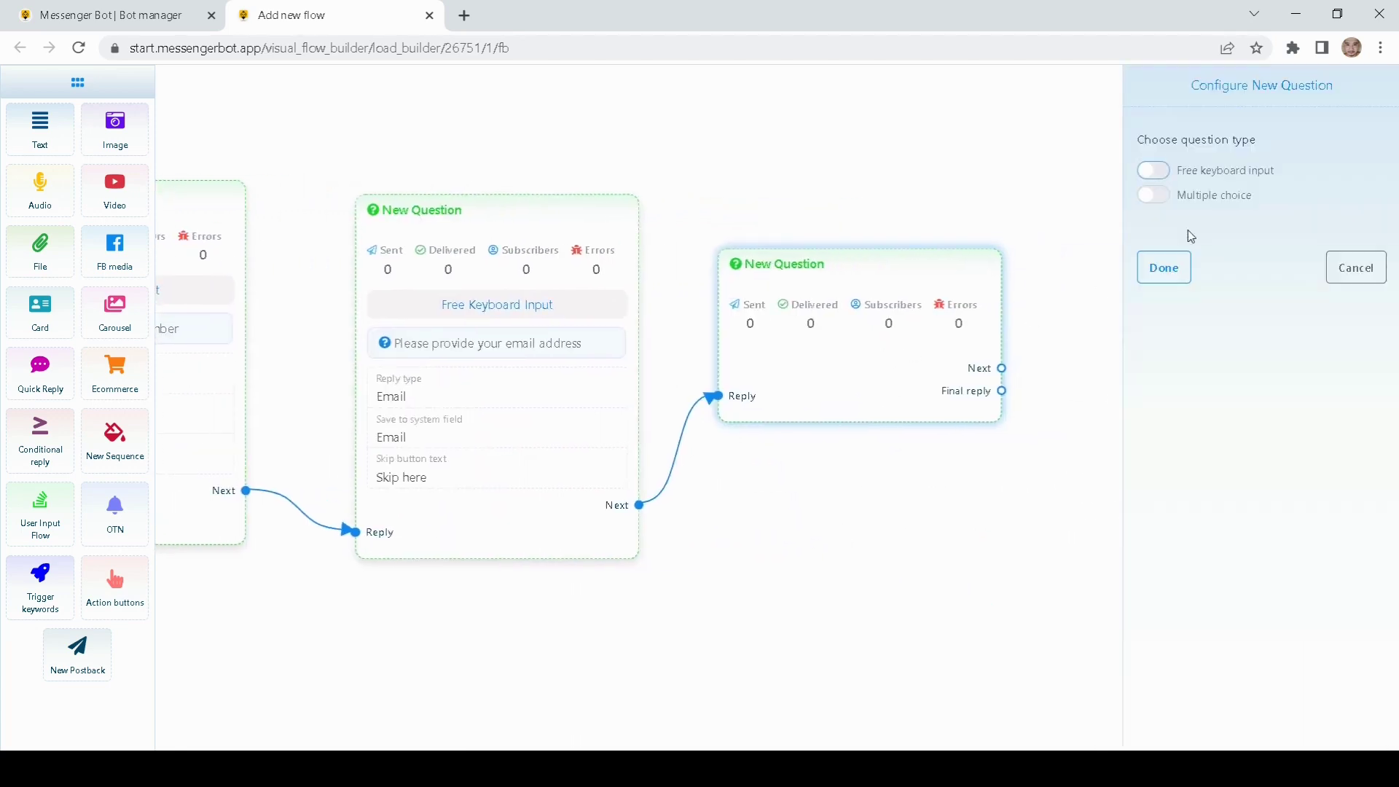
left_click(1151, 172)
left_click(1196, 313)
type("P")
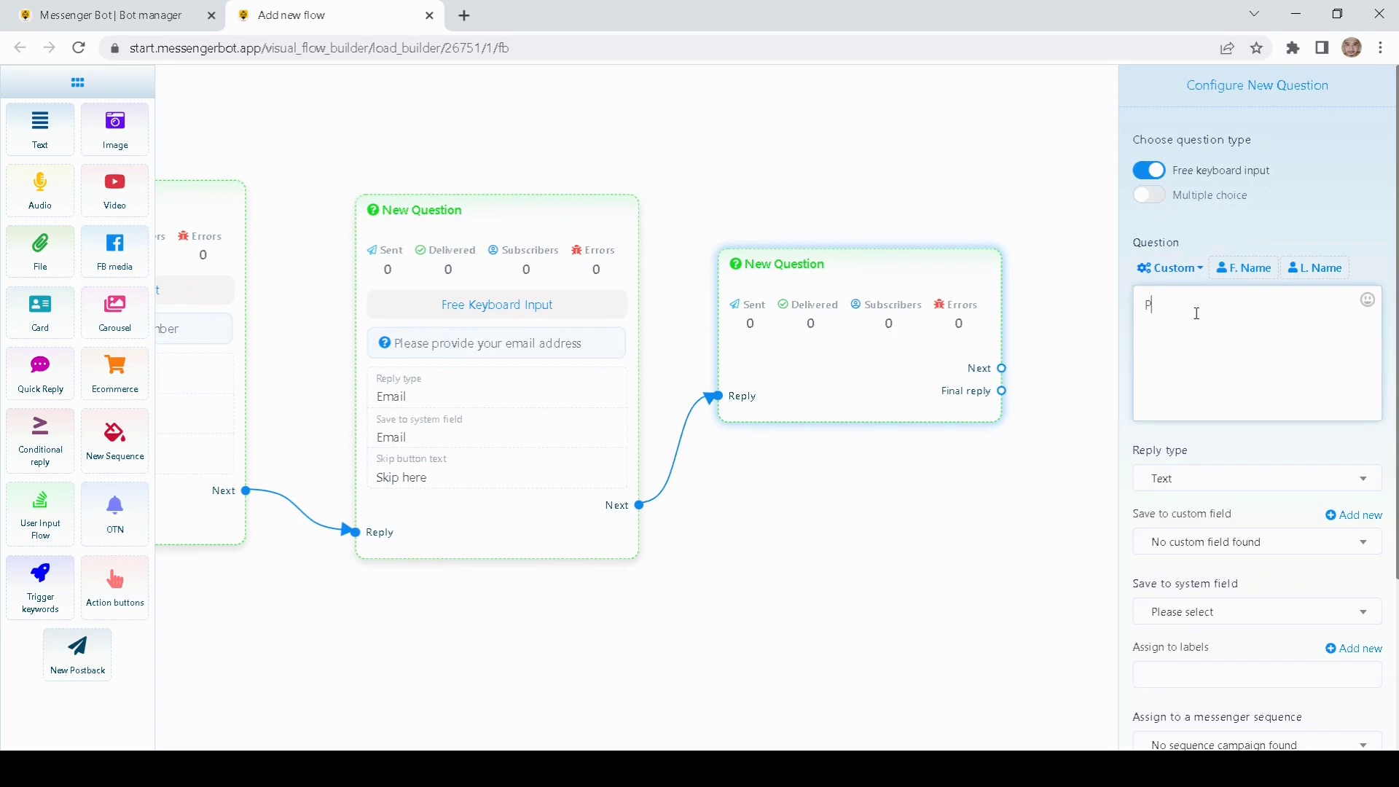
type("lease provide your delivery address")
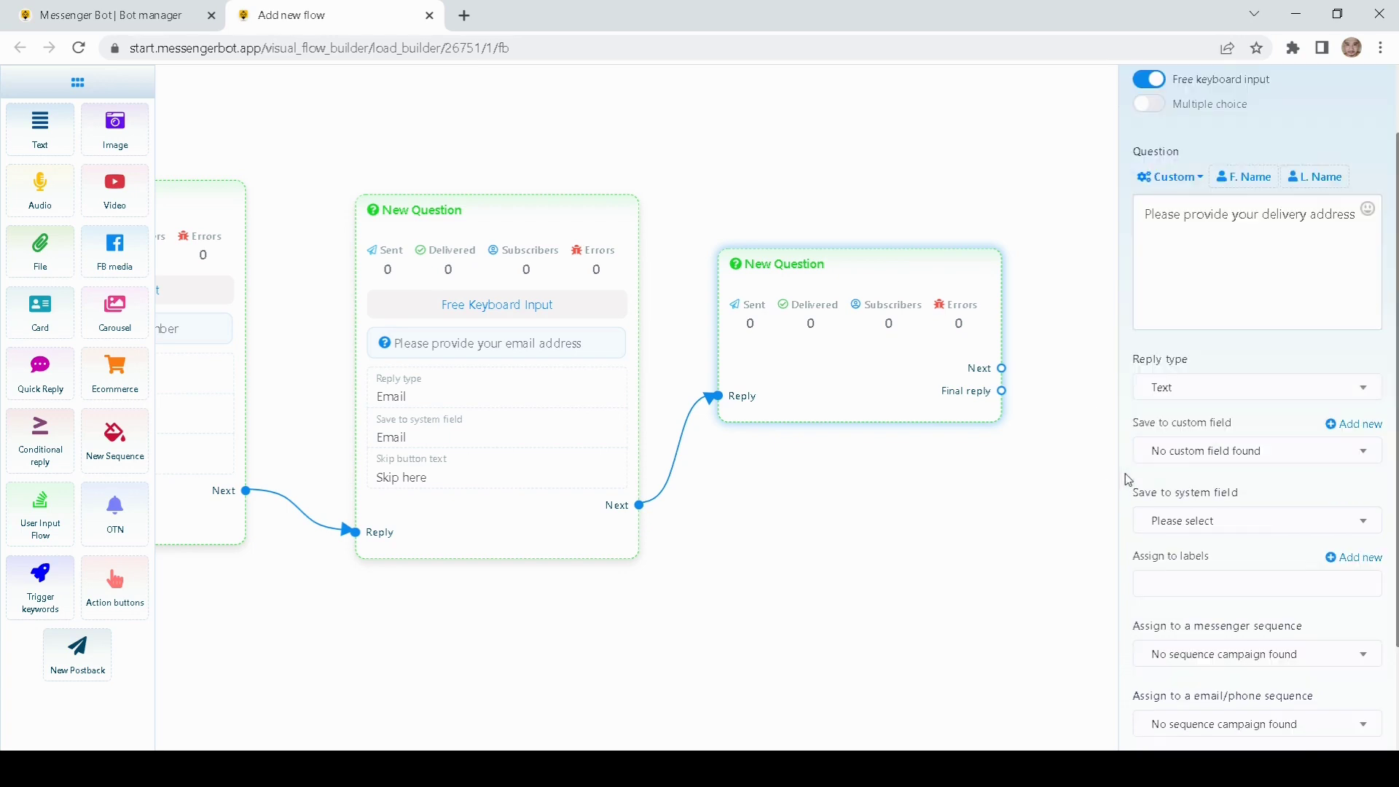
Step: Keep the reply type as Text and save the answer to the Location system field
scroll(1130, 478, "down", 2)
left_click(1162, 390)
scroll(1206, 475, "down", 3)
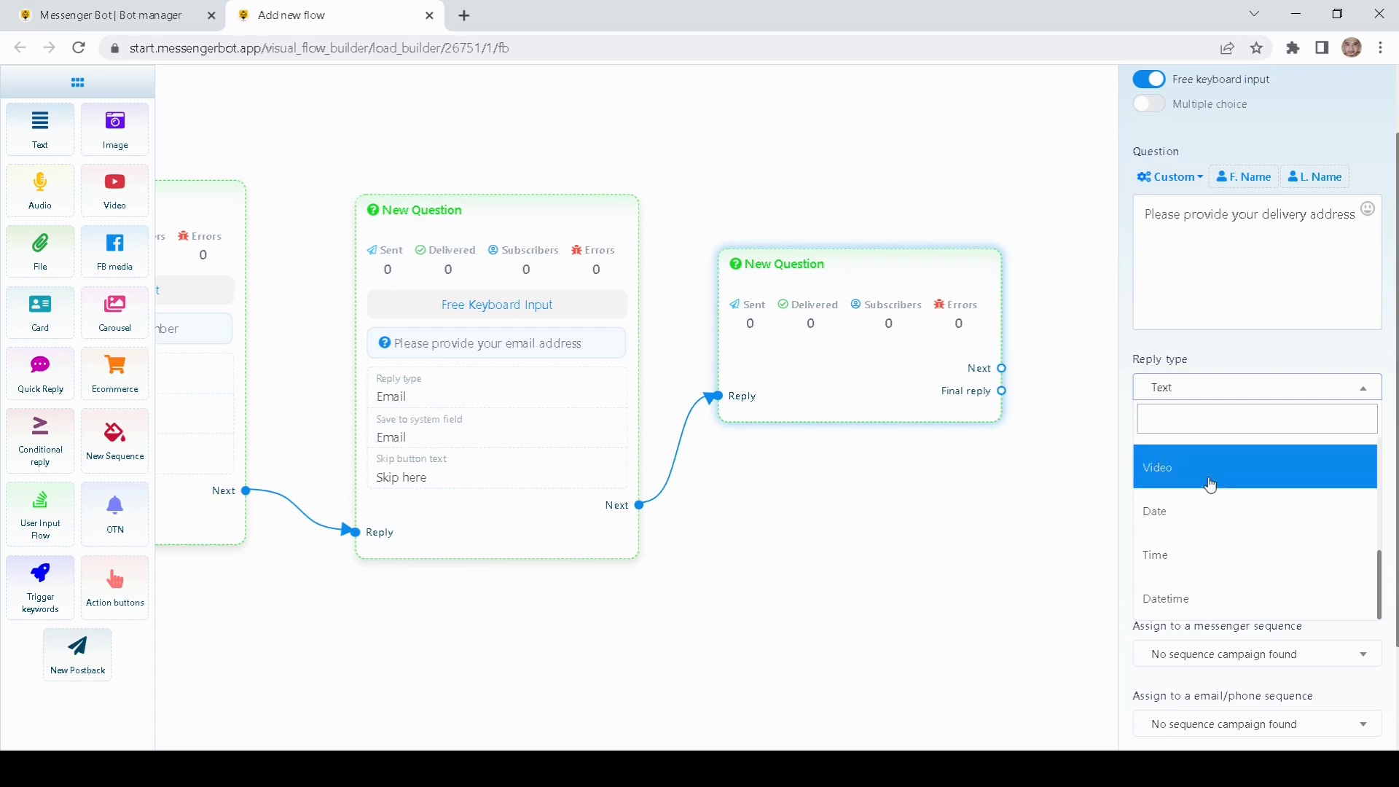
scroll(1221, 537, "up", 5)
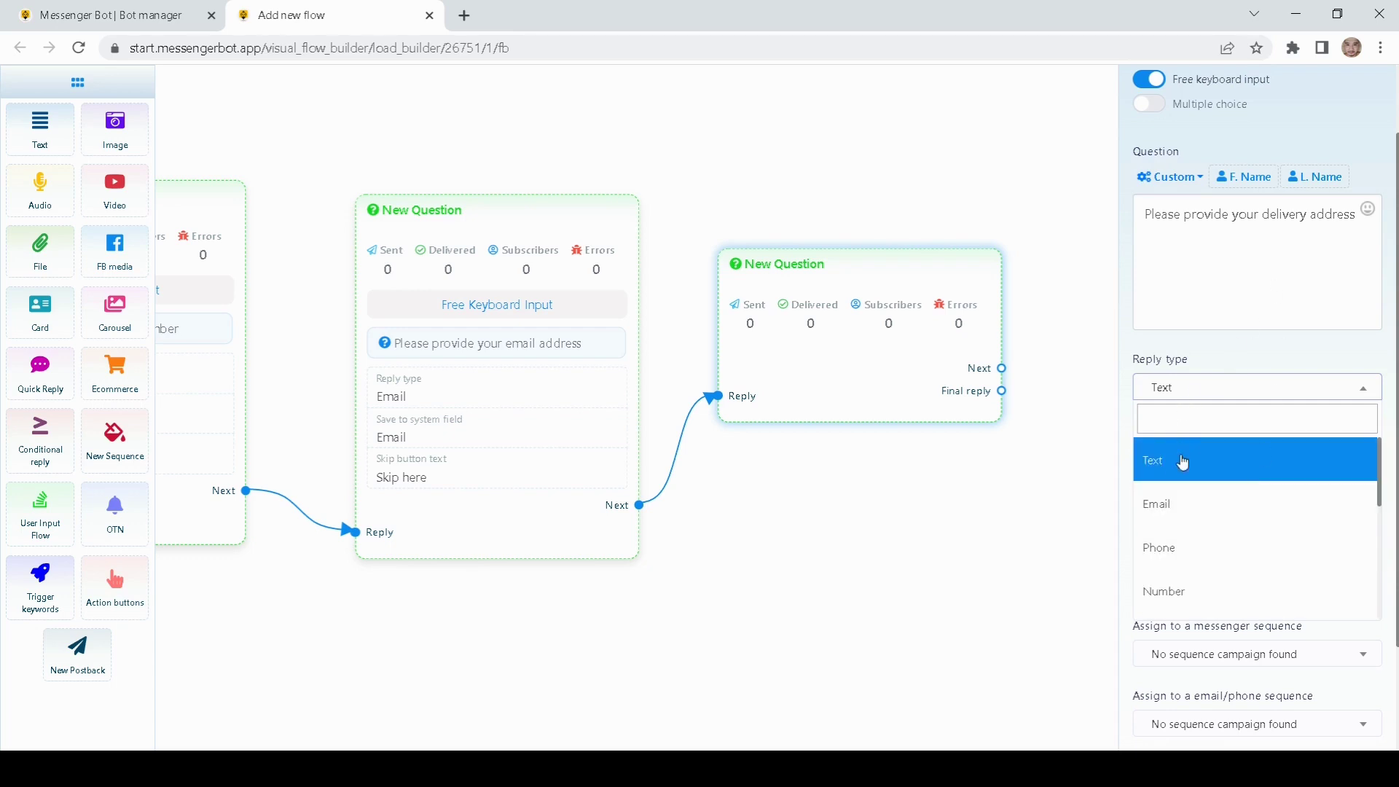
left_click(1166, 473)
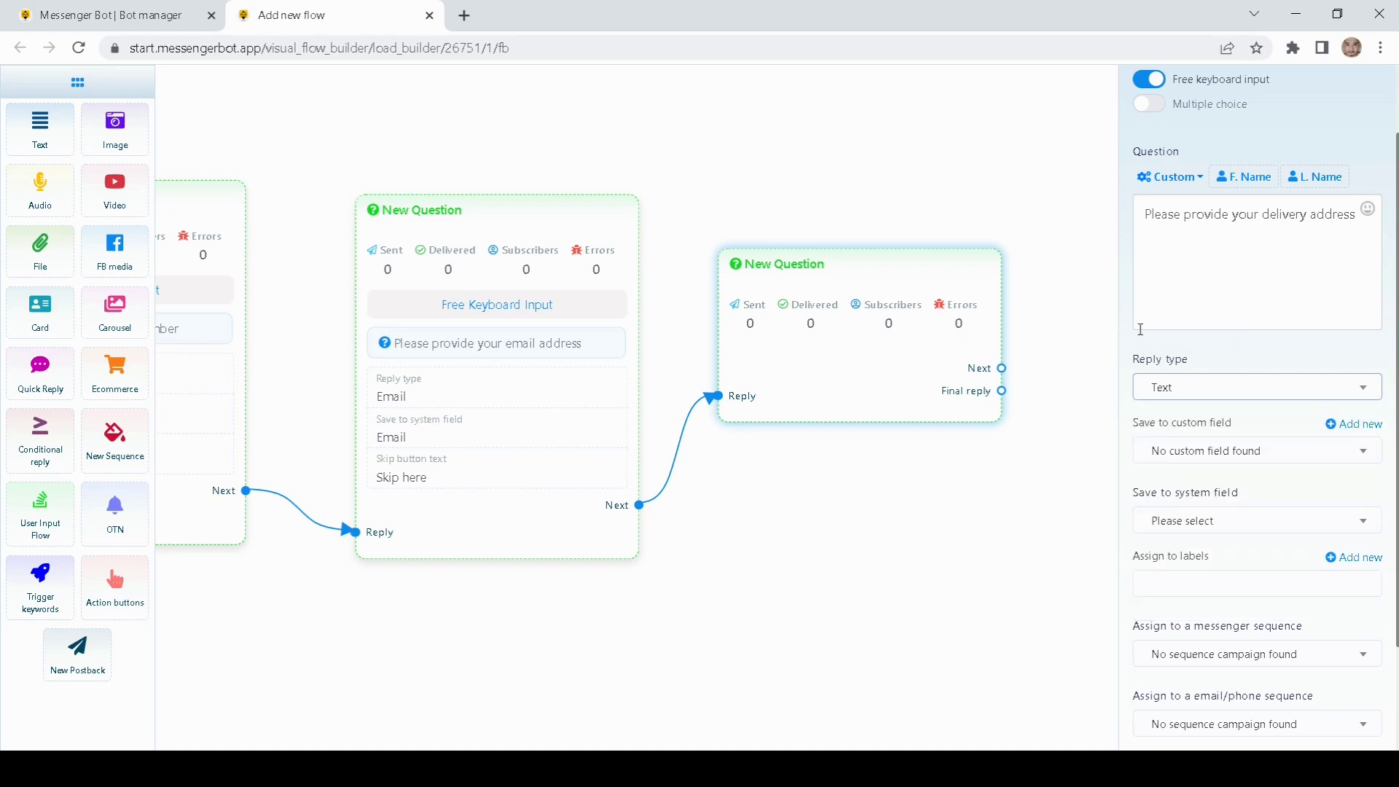
scroll(1138, 356, "down", 1)
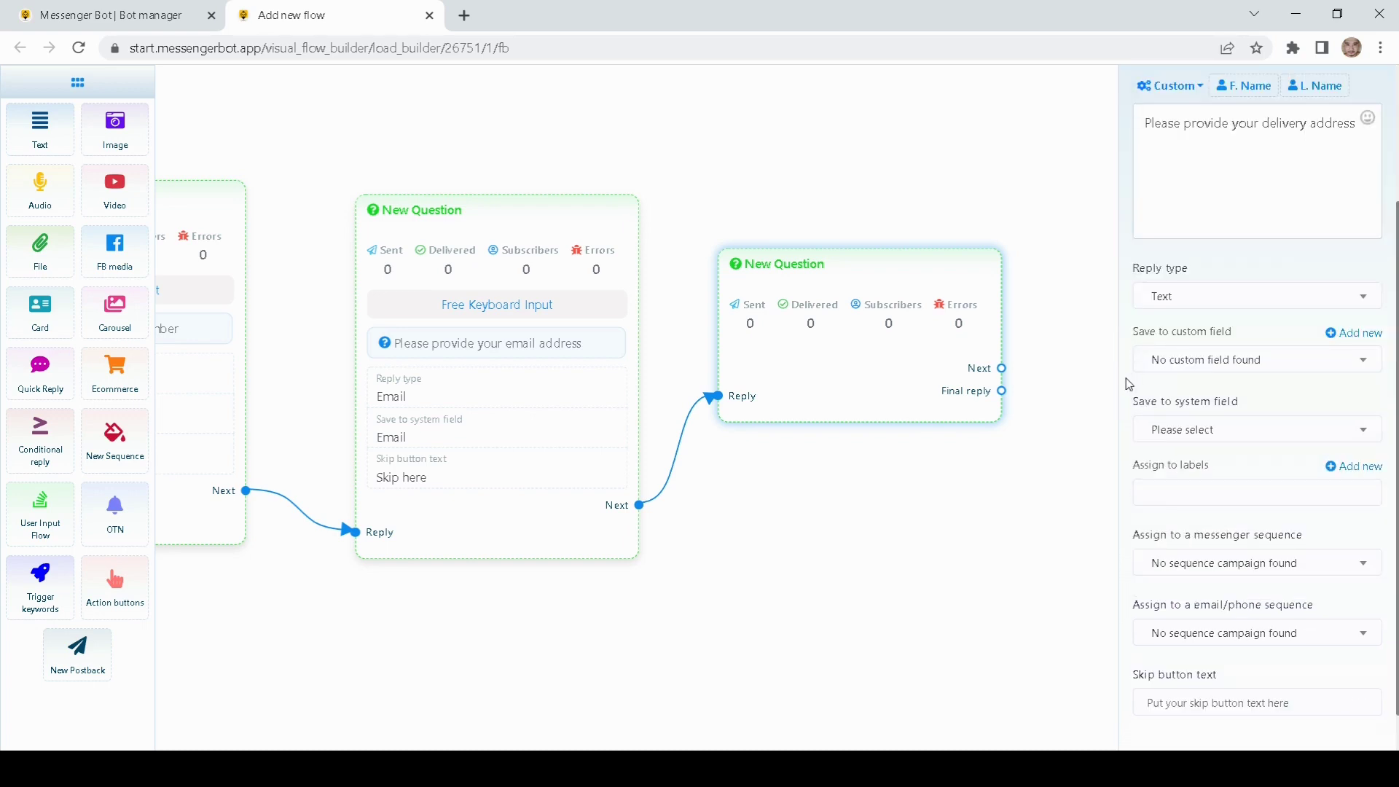
left_click(1149, 421)
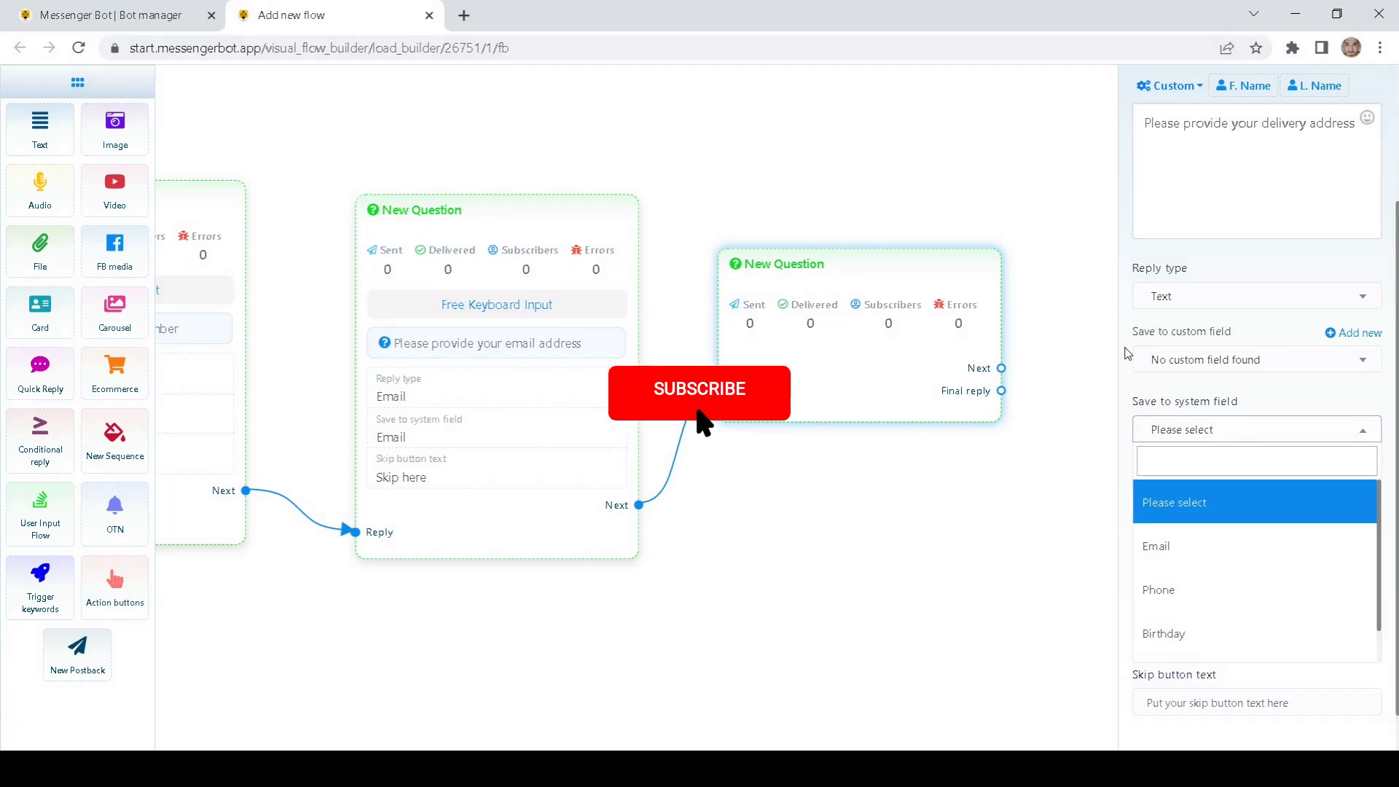
scroll(1195, 508, "down", 1)
scroll(1215, 554, "up", 1)
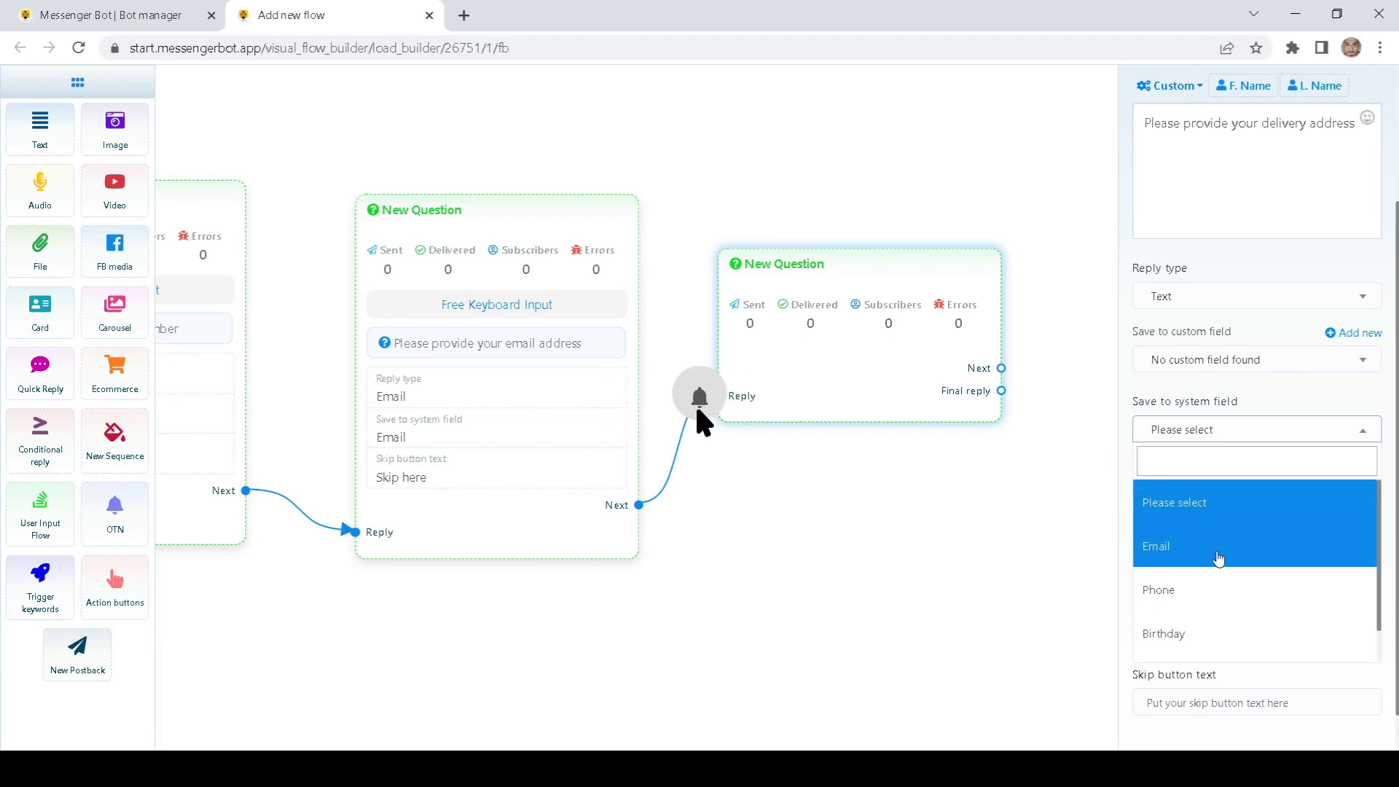
scroll(1206, 583, "down", 1)
left_click(1182, 640)
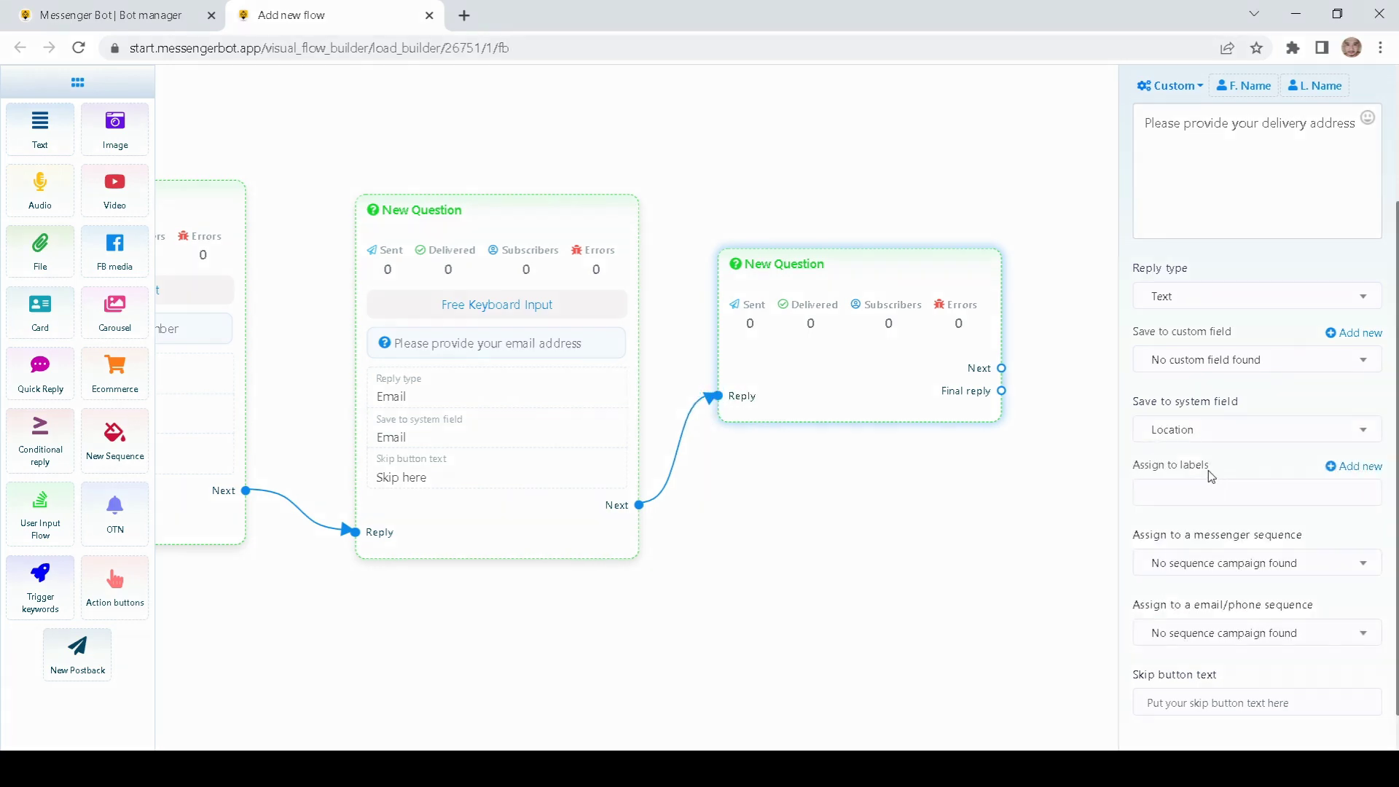
Step: Label the skip option 'Skip here' and save the delivery-address question
scroll(1210, 475, "down", 1)
left_click(1188, 660)
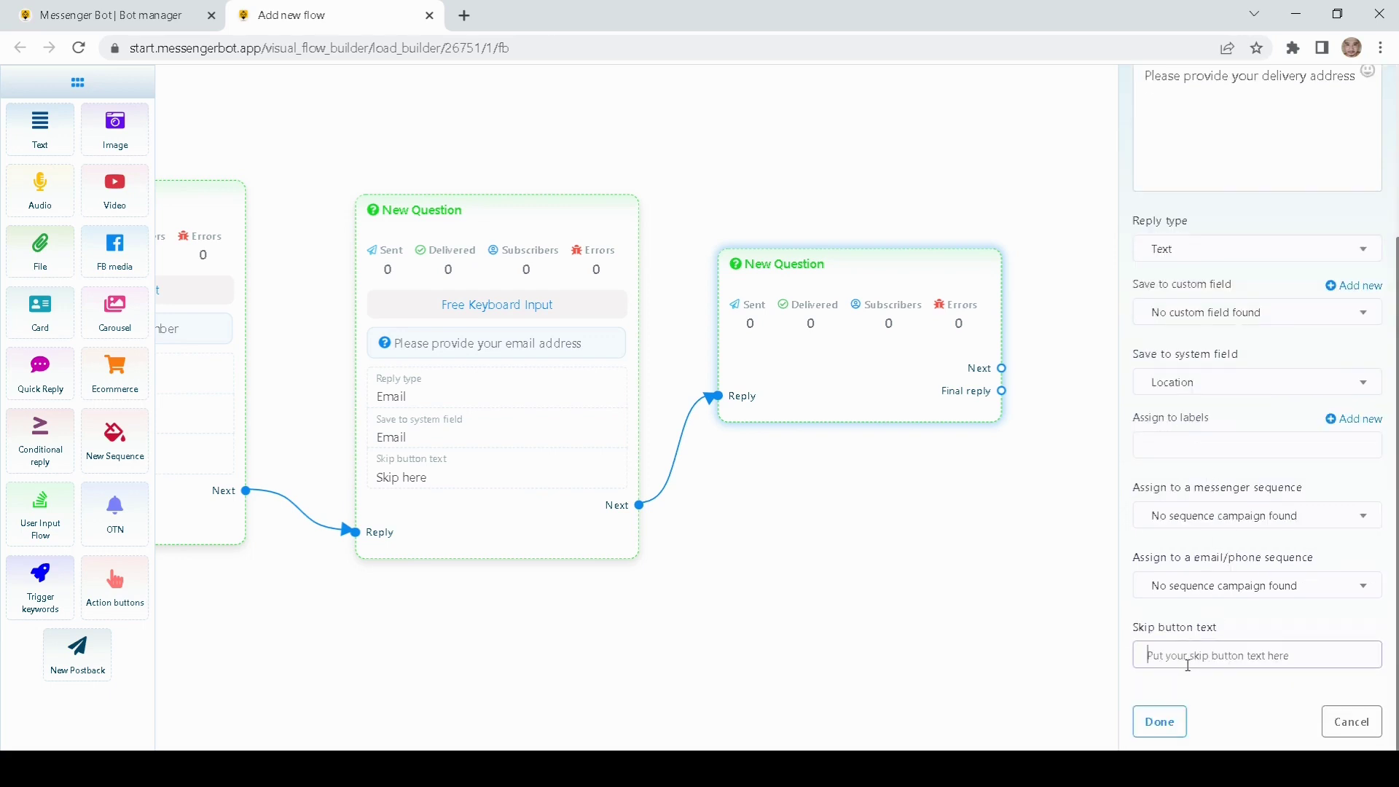
left_click(1159, 721)
Step: Line up the delivery-address node with the other questions and clear space to its right
left_click_drag(831, 259, 842, 204)
left_click_drag(241, 326, 506, 337)
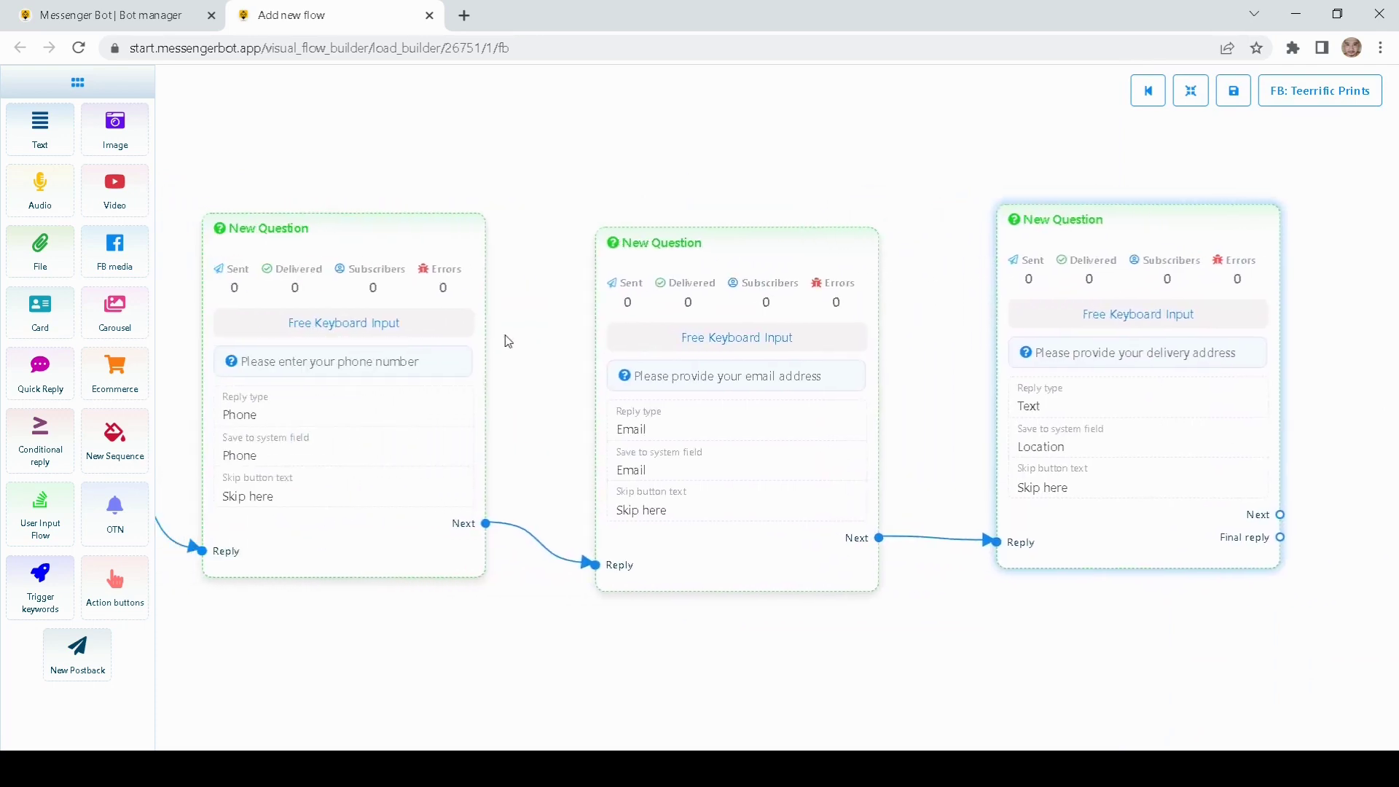
left_click_drag(577, 166, 502, 165)
mouse_move(769, 159)
left_mouse_down()
mouse_move(575, 146)
mouse_move(649, 166)
left_mouse_up()
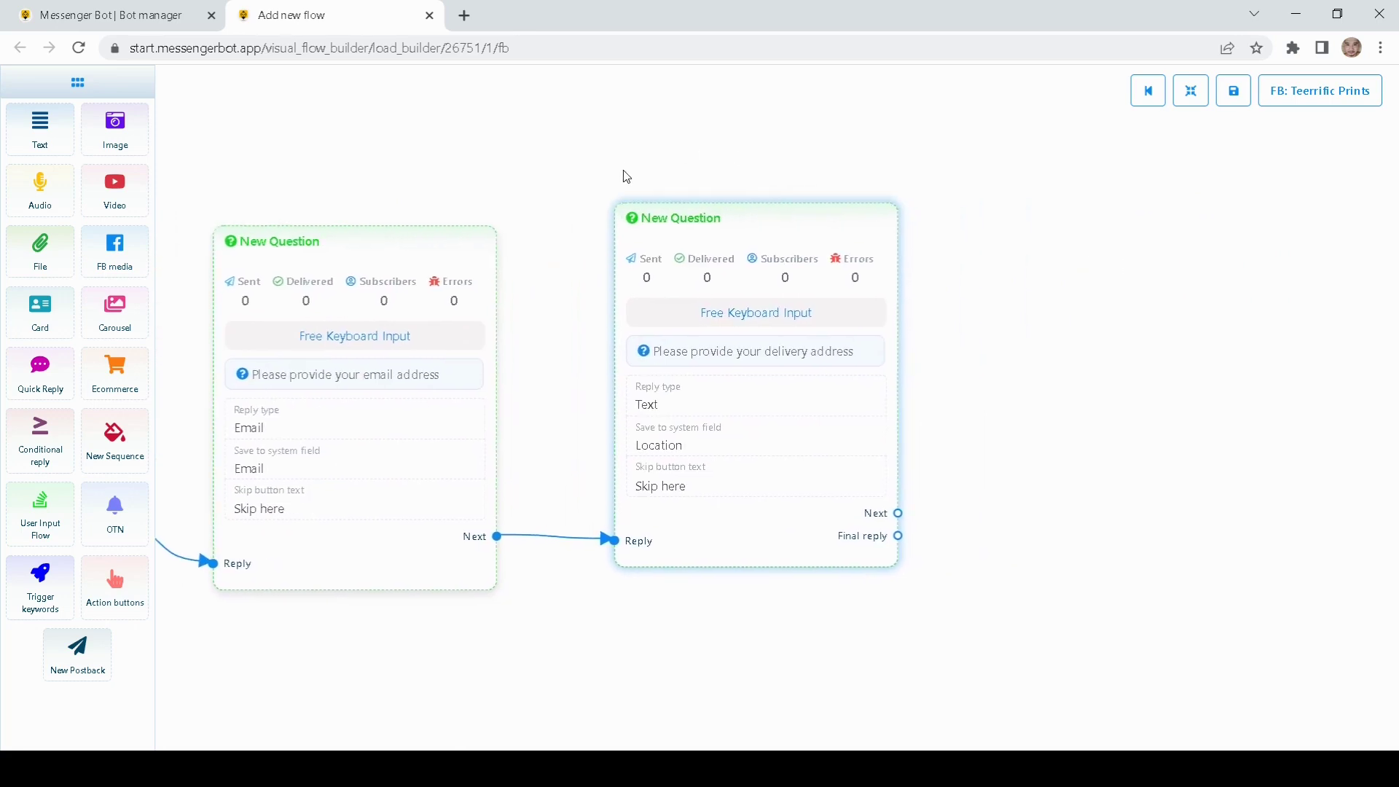
left_click_drag(739, 178, 562, 179)
left_click_drag(877, 301, 826, 276)
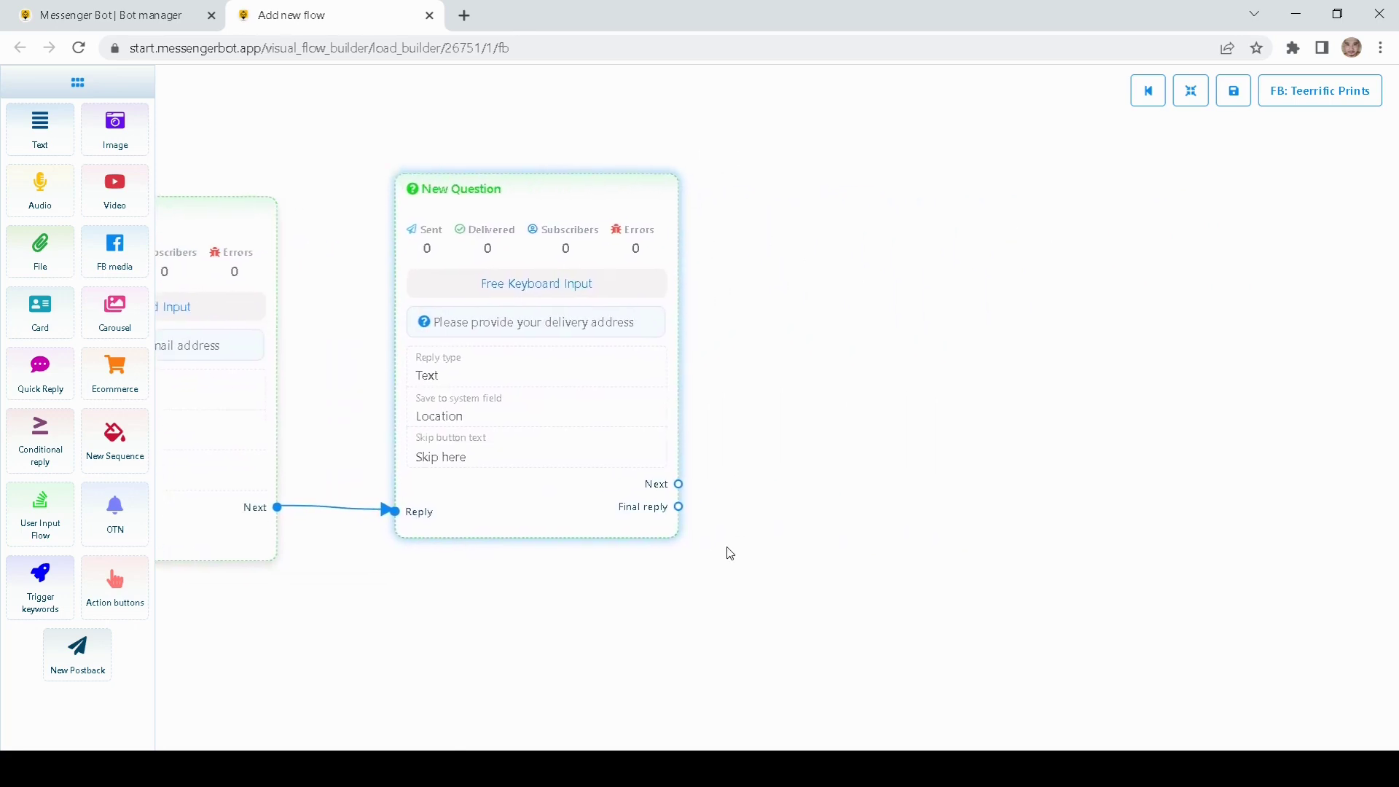
Step: Create a postback from the delivery-address Final reply titled 'Thank you demo'
left_click_drag(678, 506, 790, 400)
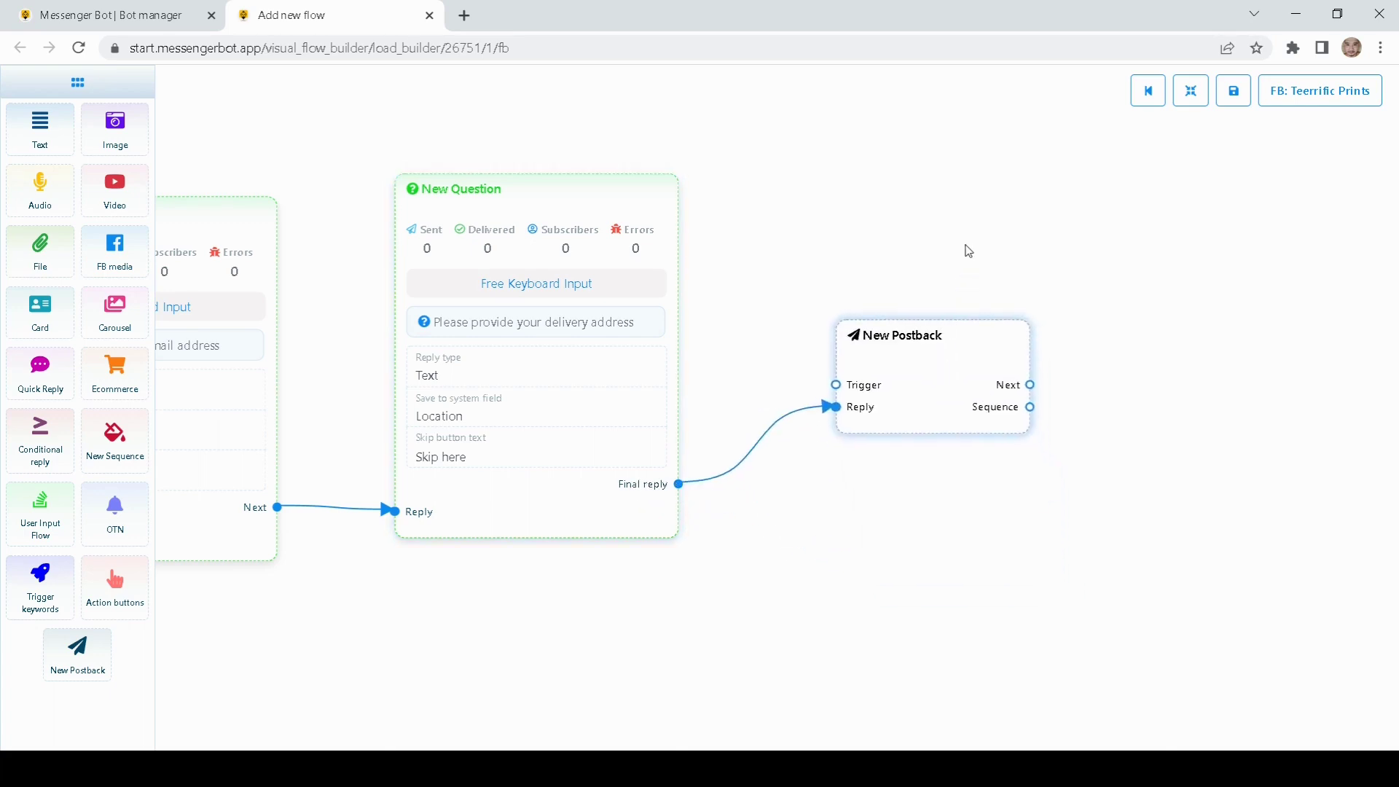
double_click(806, 374)
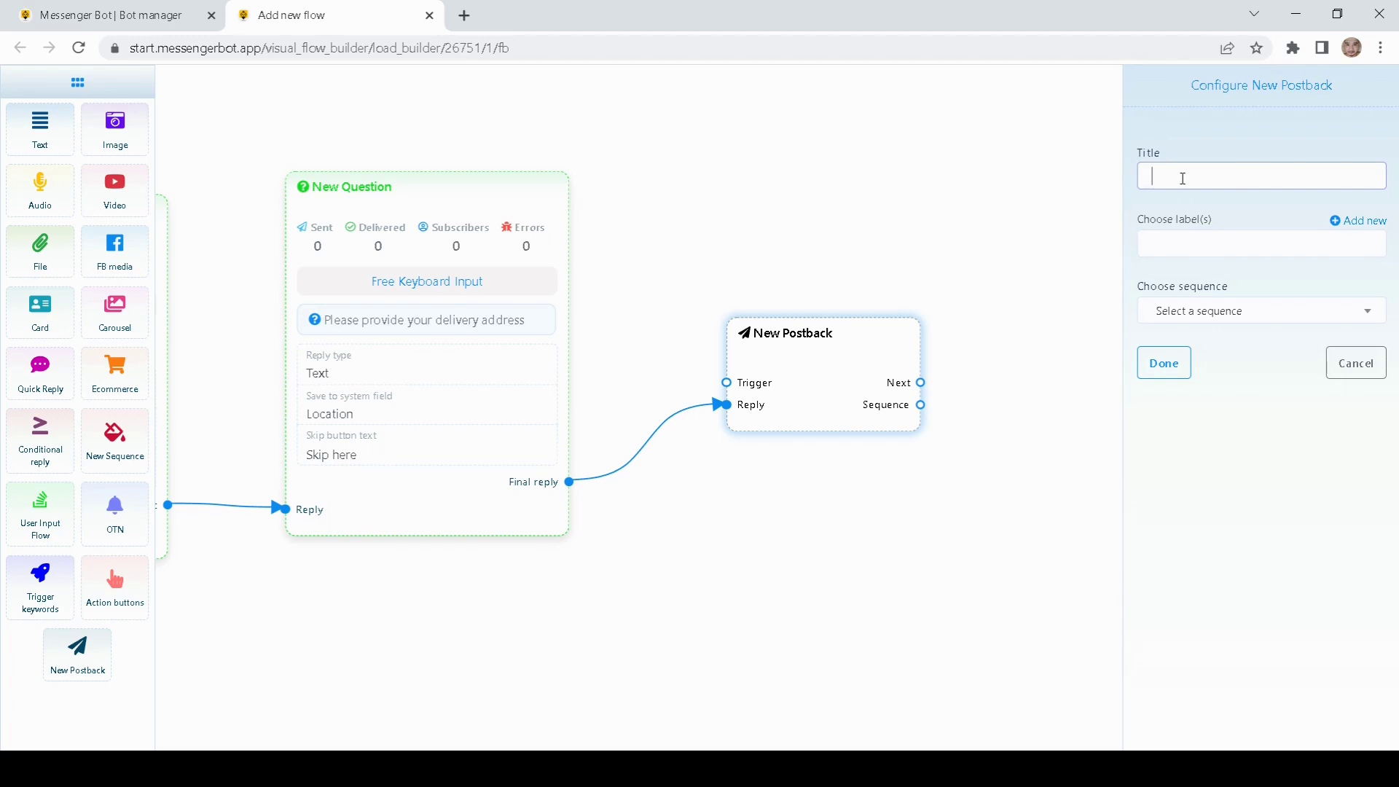
type("Thank you demo")
left_click(1164, 362)
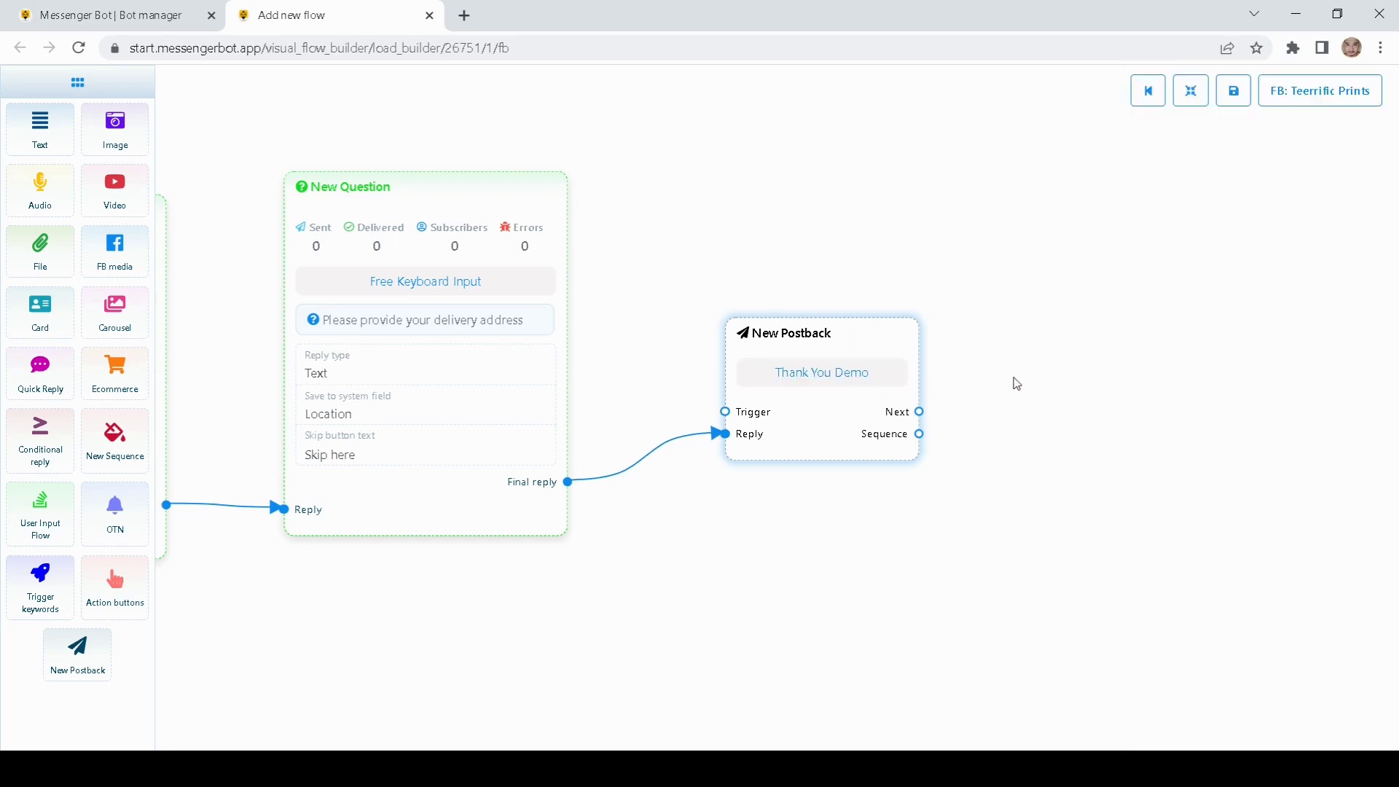
Step: Add a Text block to the flow and connect it to the postback's Next
left_click_drag(927, 400, 654, 425)
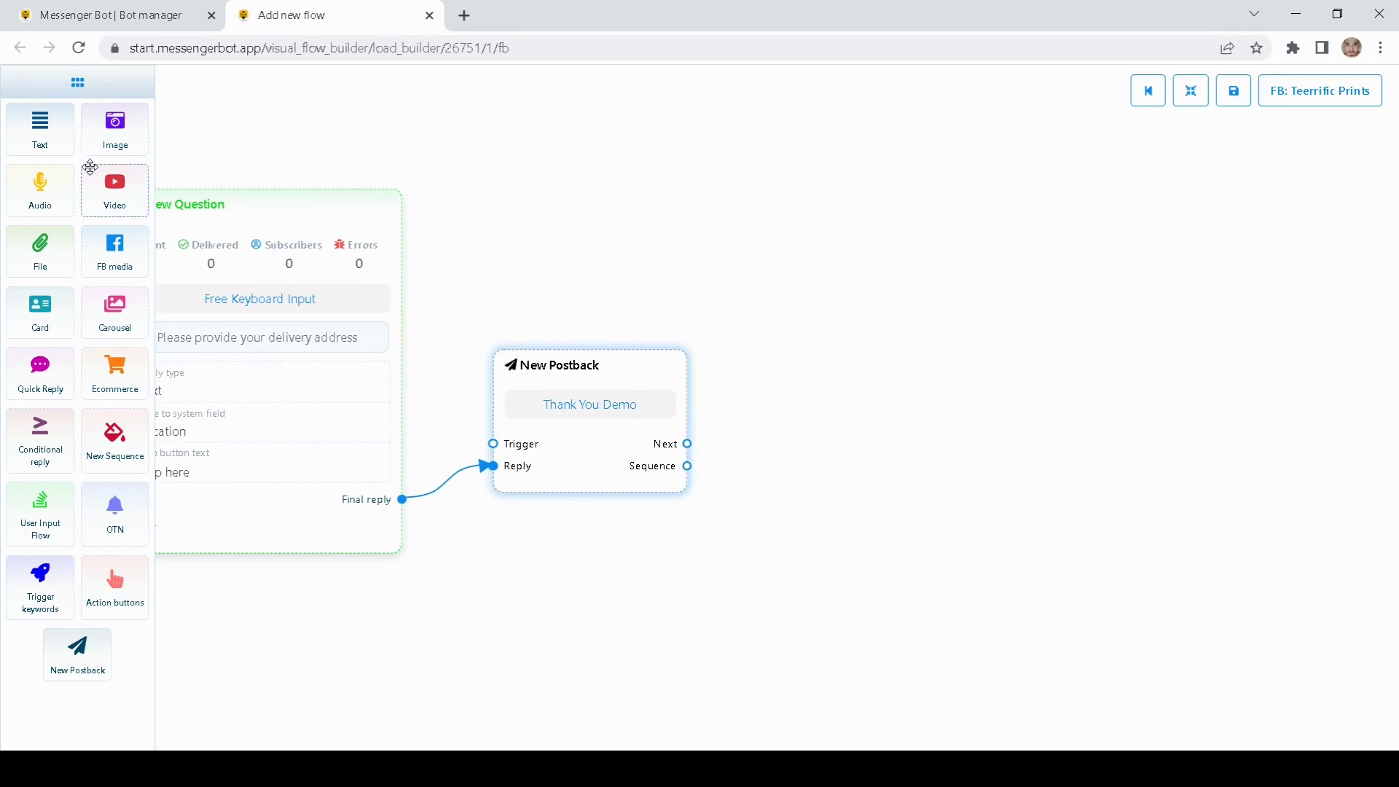
left_click_drag(40, 133, 875, 432)
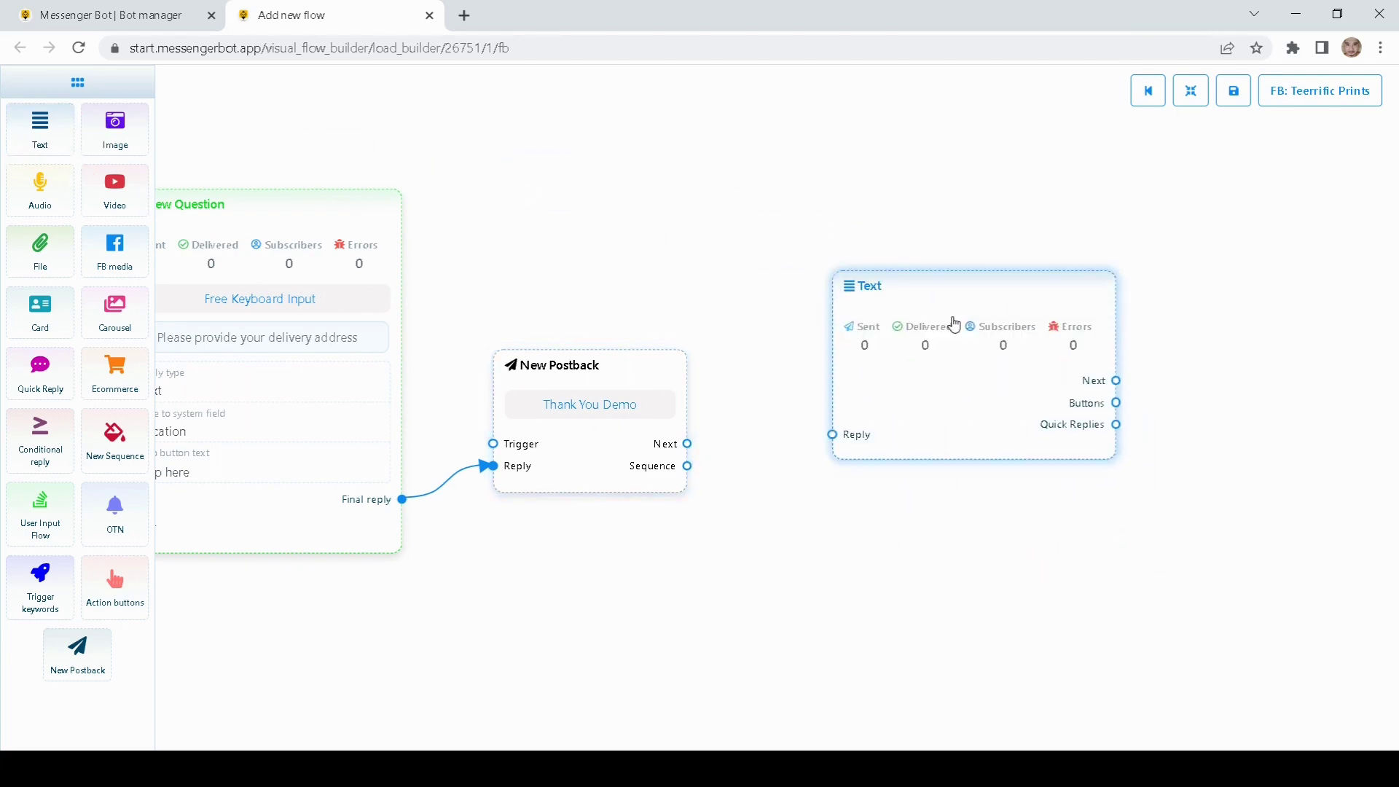
left_click_drag(687, 444, 859, 434)
double_click(846, 409)
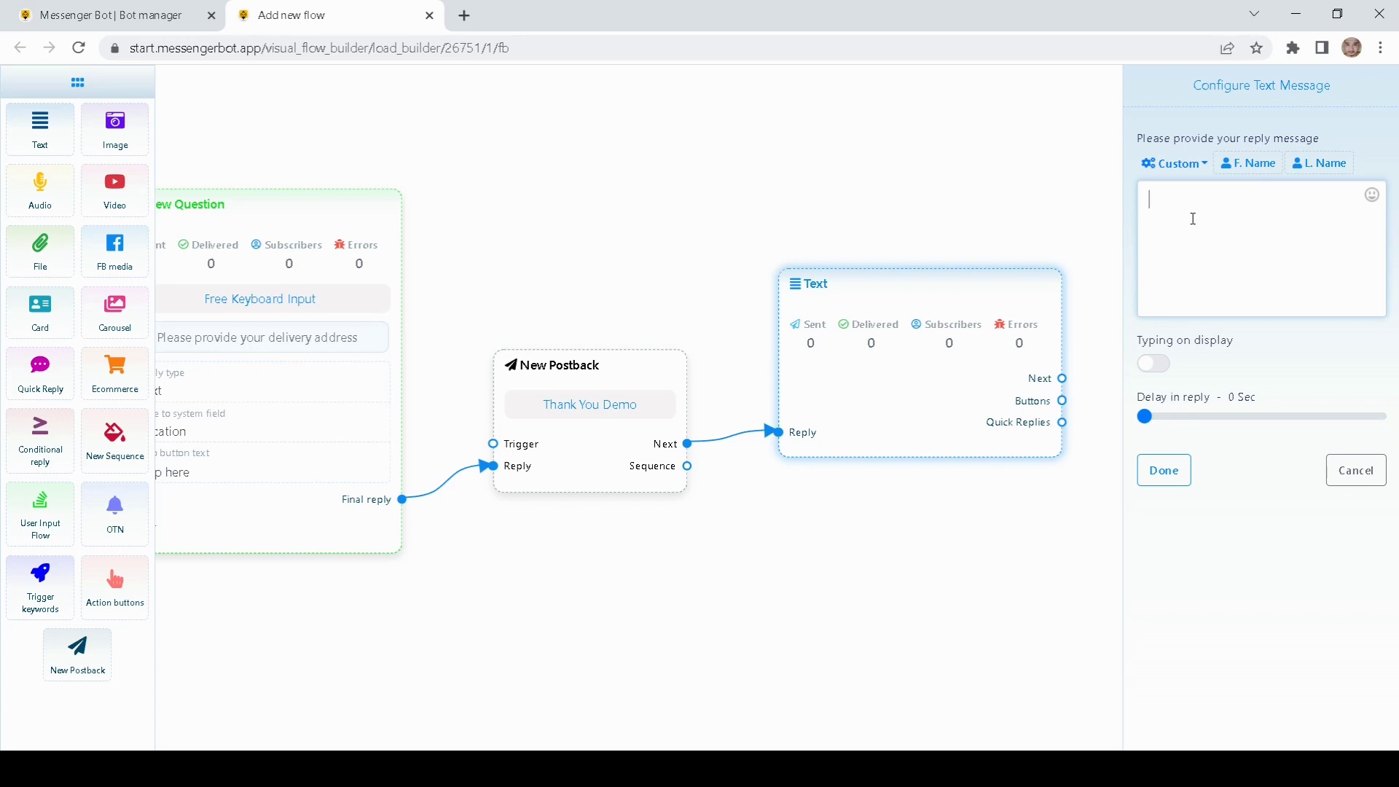
Step: Set the message to 'Thank you for providing all of the informations' with Typing on display enabled
type("THank y")
key("BackSpace")
key("BackSpace")
key("BackSpace")
key("BackSpace")
key("BackSpace")
key("BackSpace")
key("BackSpace")
type("Thank you for providing ")
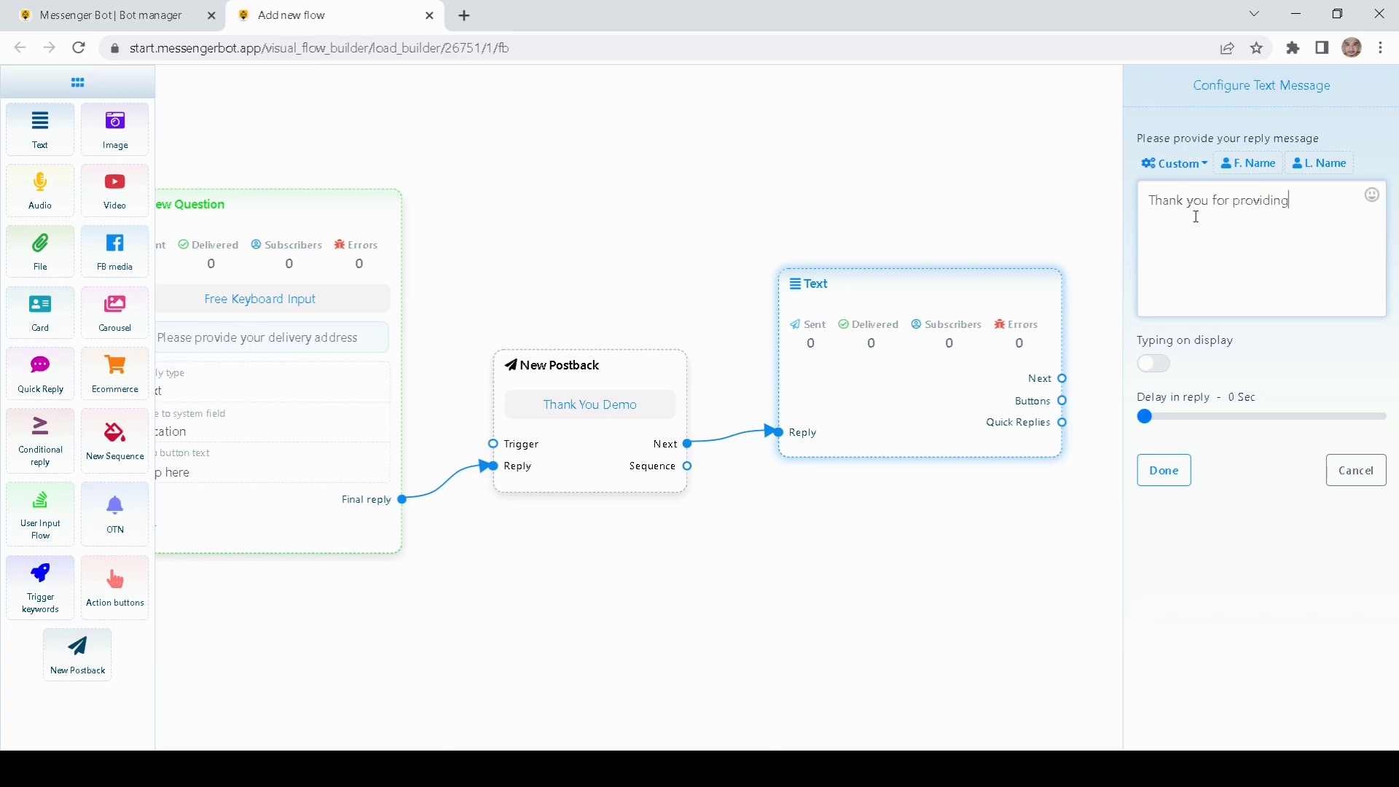
type("all of the ne")
type("c")
key("BackSpace")
key("BackSpace")
type("informations")
left_click(1163, 365)
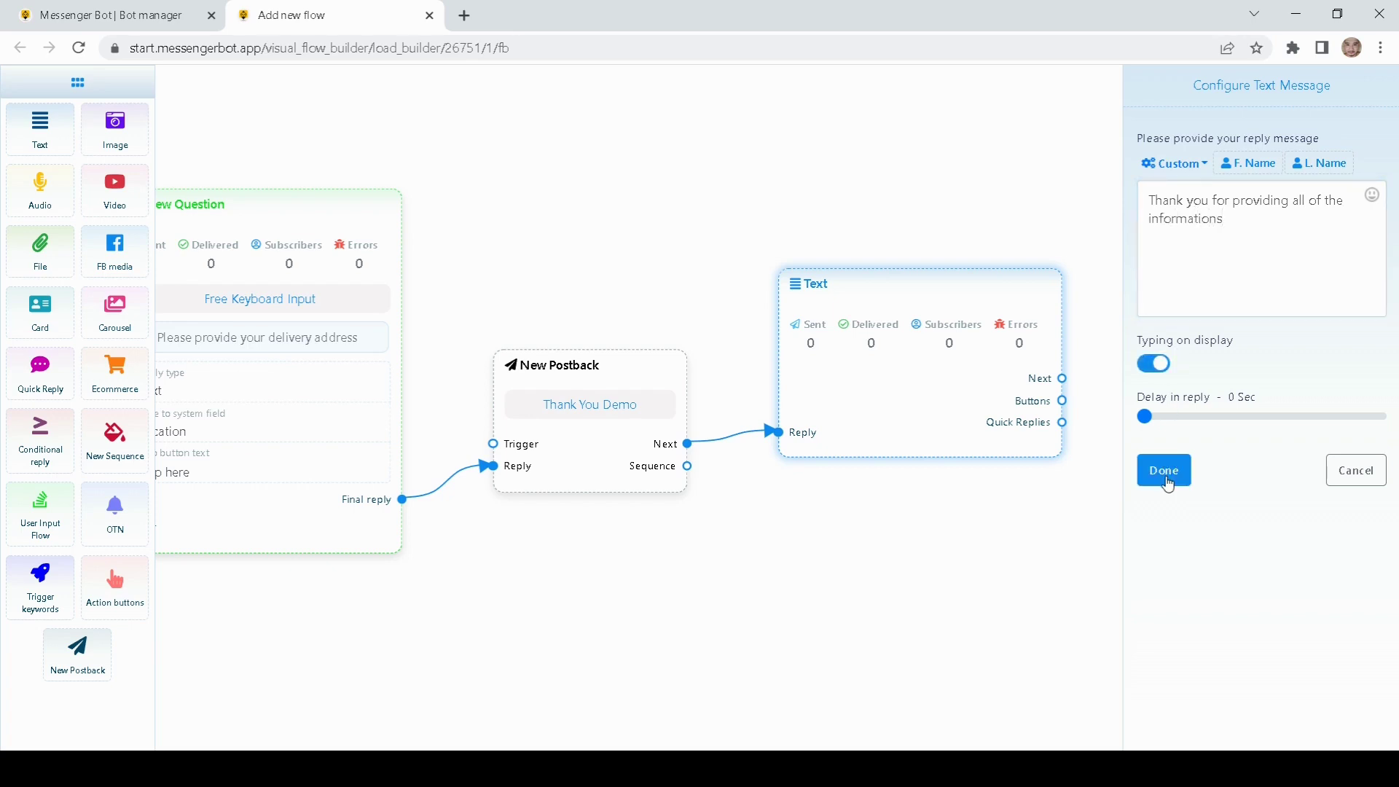
left_click(1164, 471)
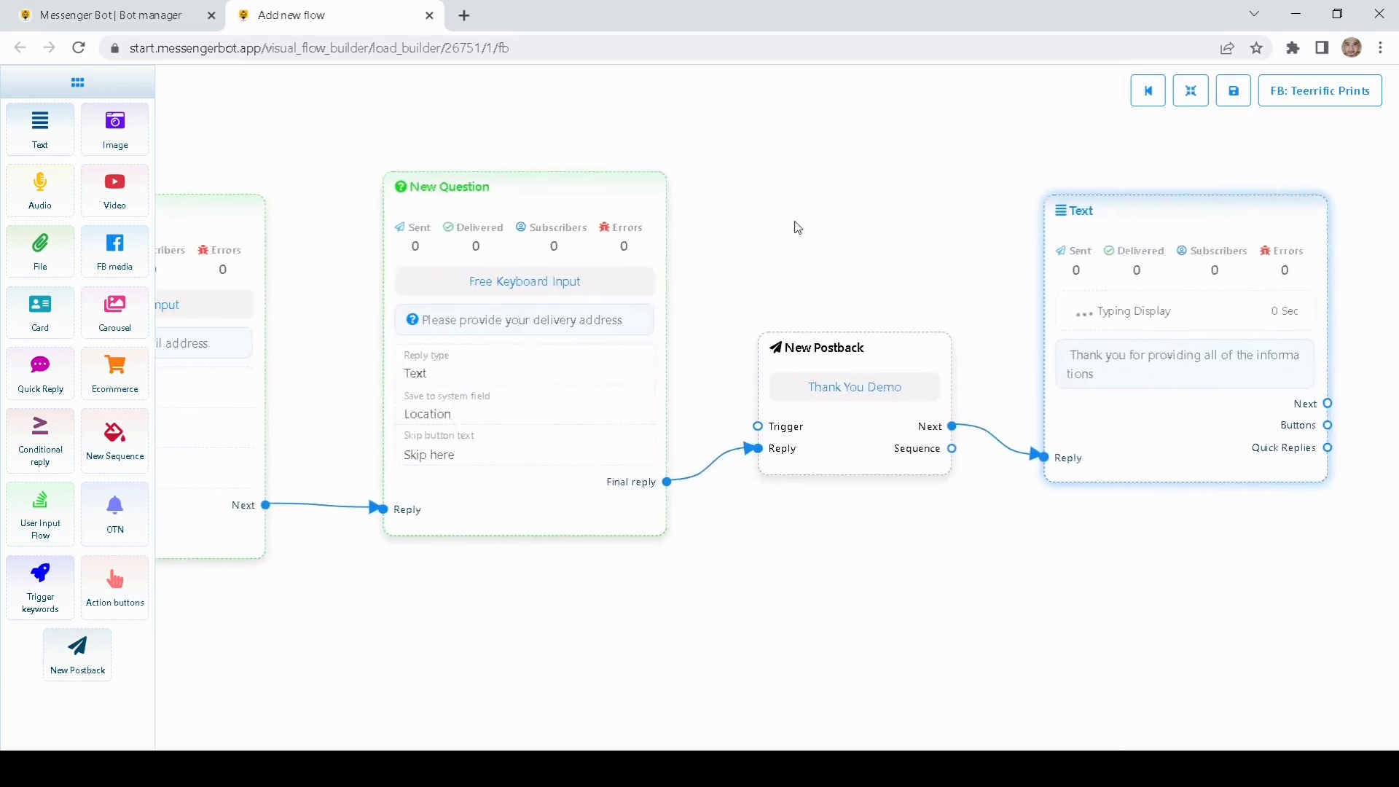
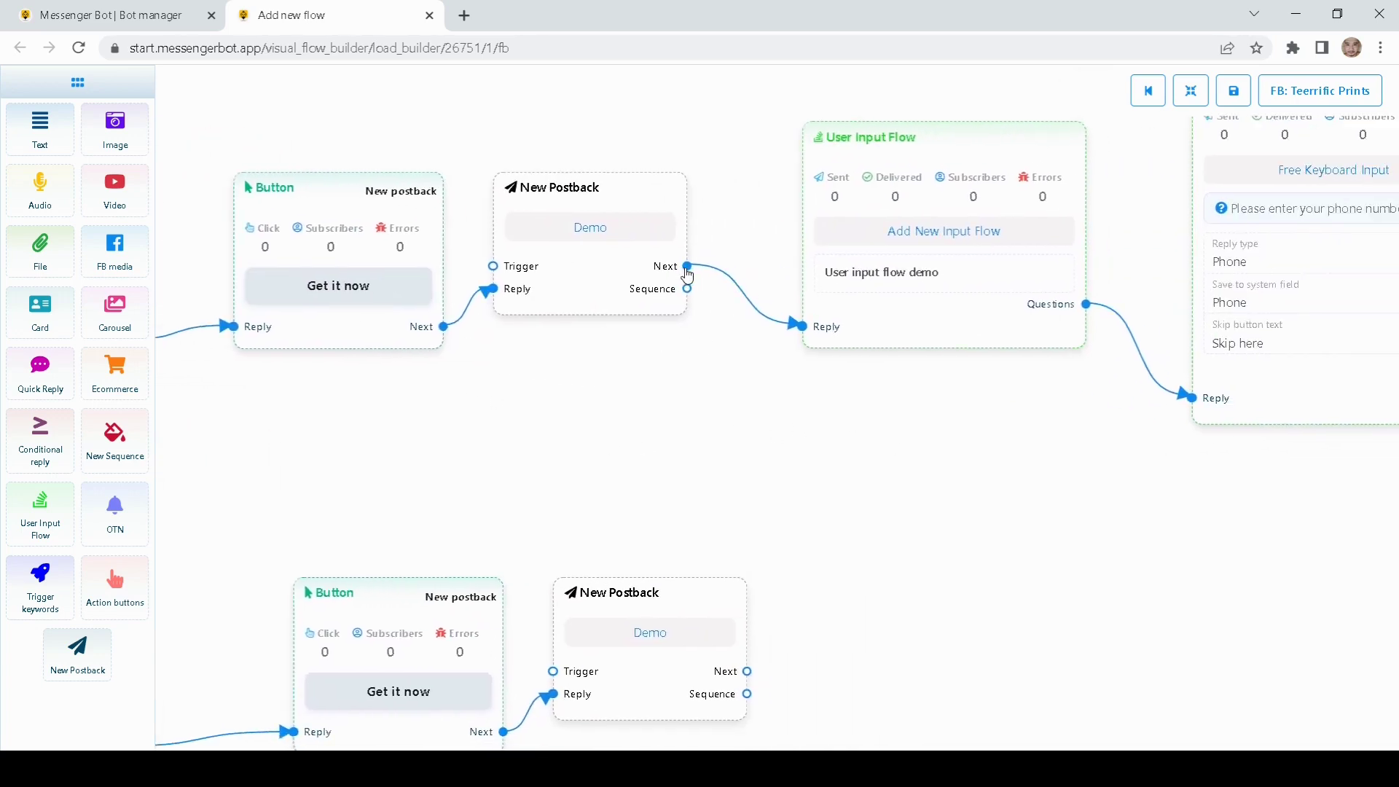
Step: Add a second User Input Flow block to the canvas and choose to create a new input flow
left_click_drag(687, 267, 648, 397)
left_click(553, 376)
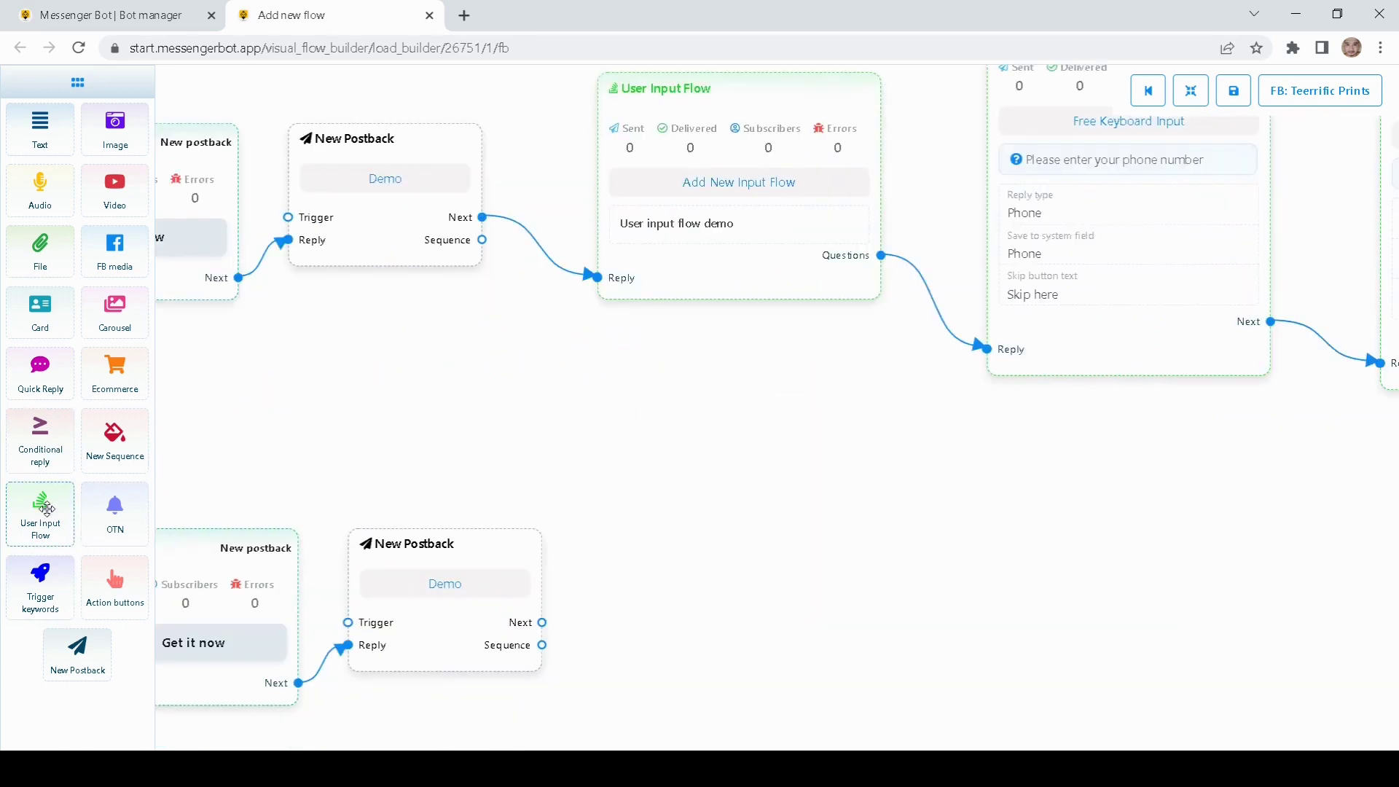
left_click_drag(46, 508, 713, 552)
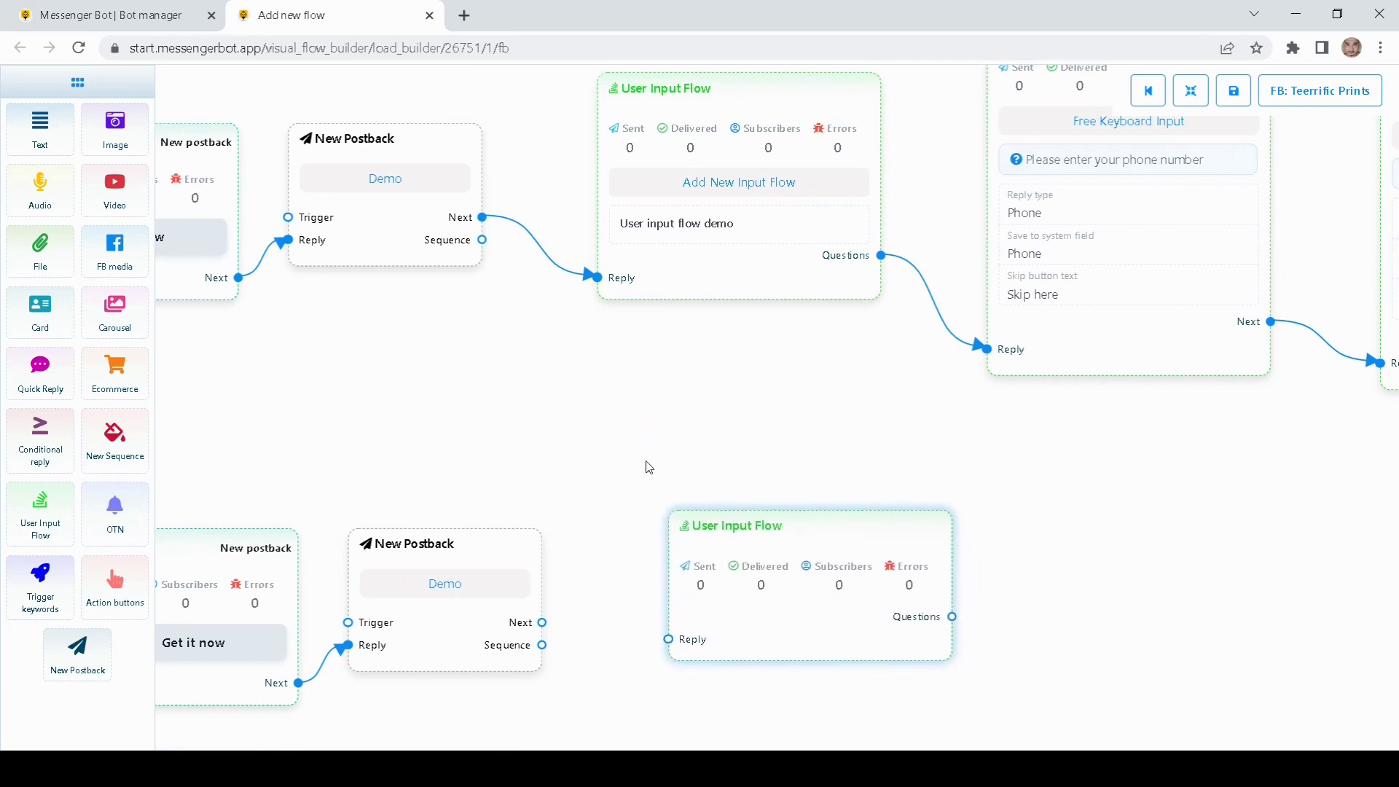
left_click_drag(703, 496, 682, 502)
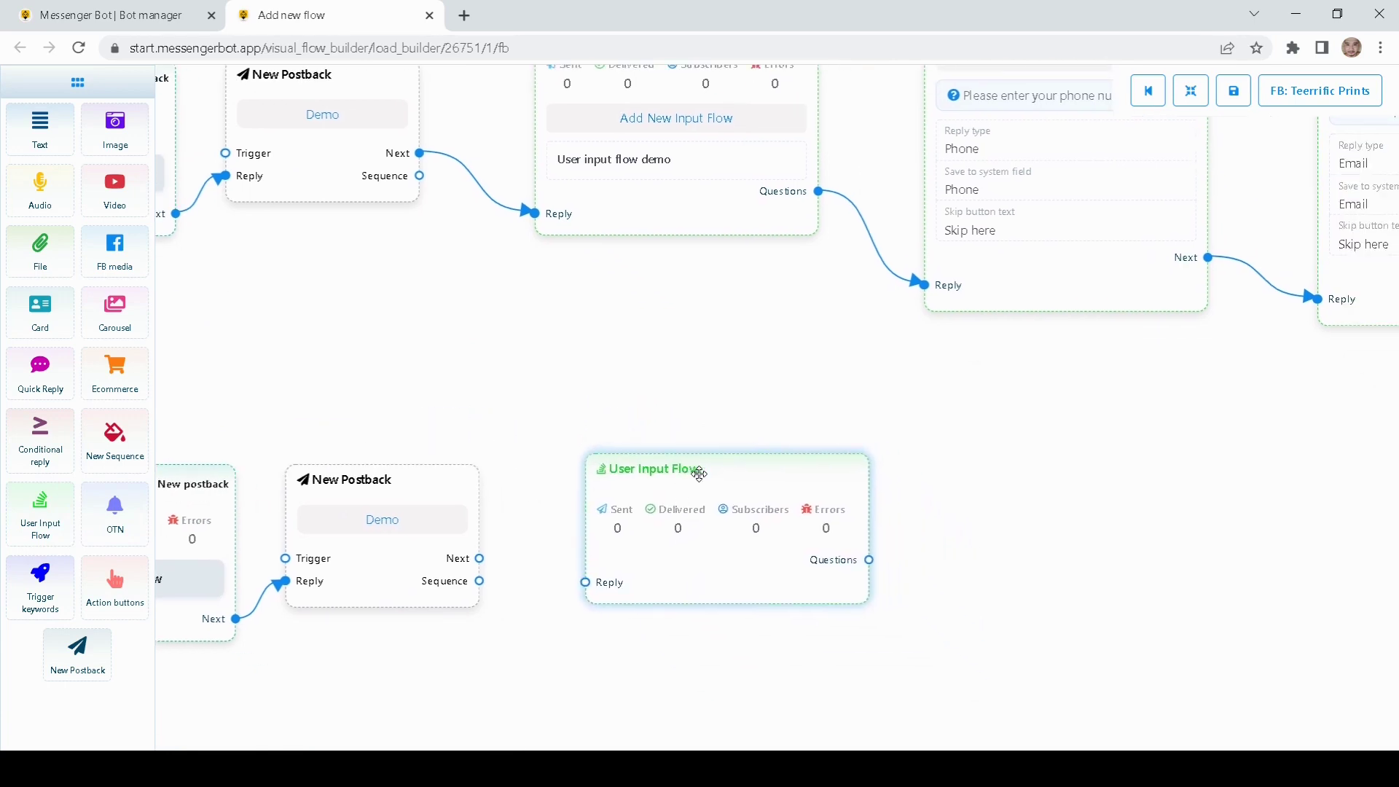
double_click(699, 474)
left_click(1217, 167)
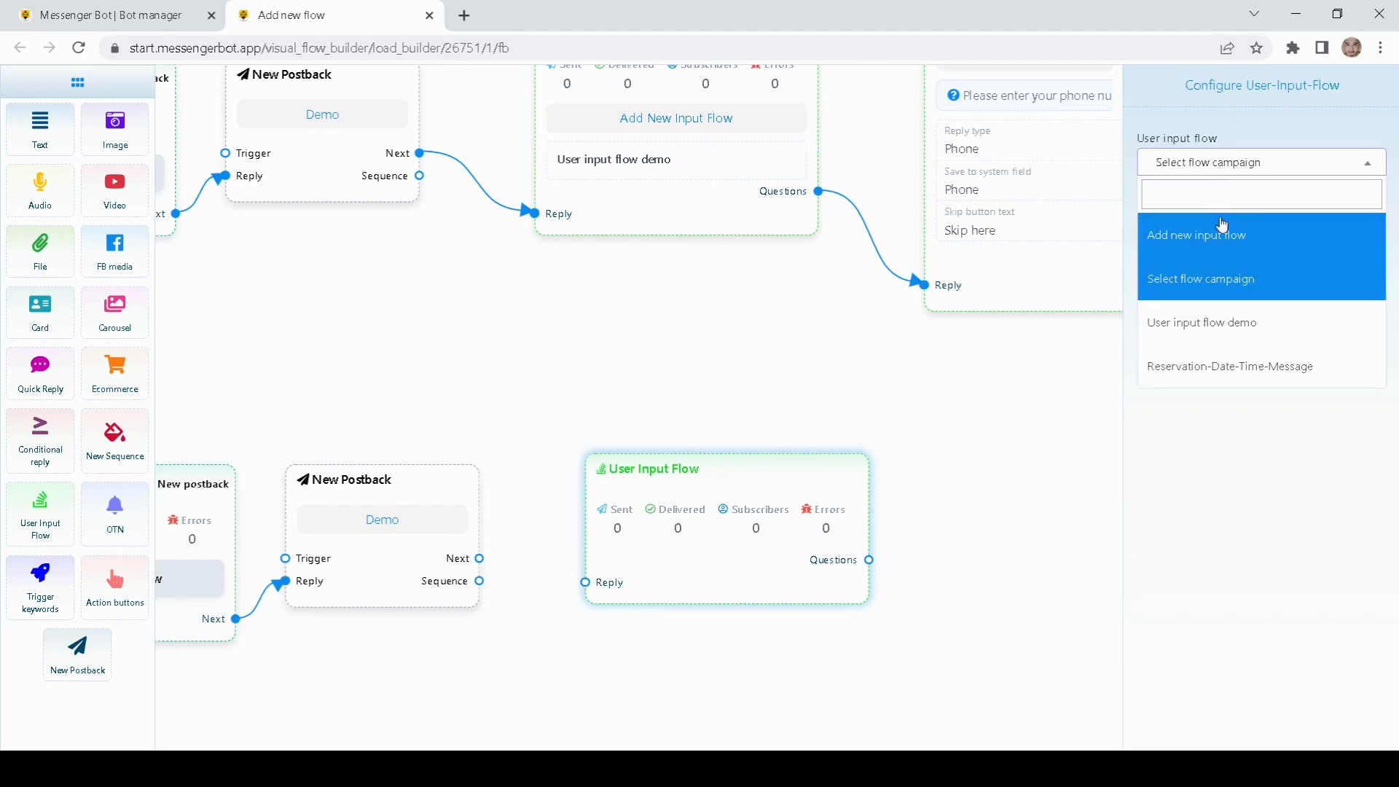
left_click(1181, 246)
left_click(1164, 280)
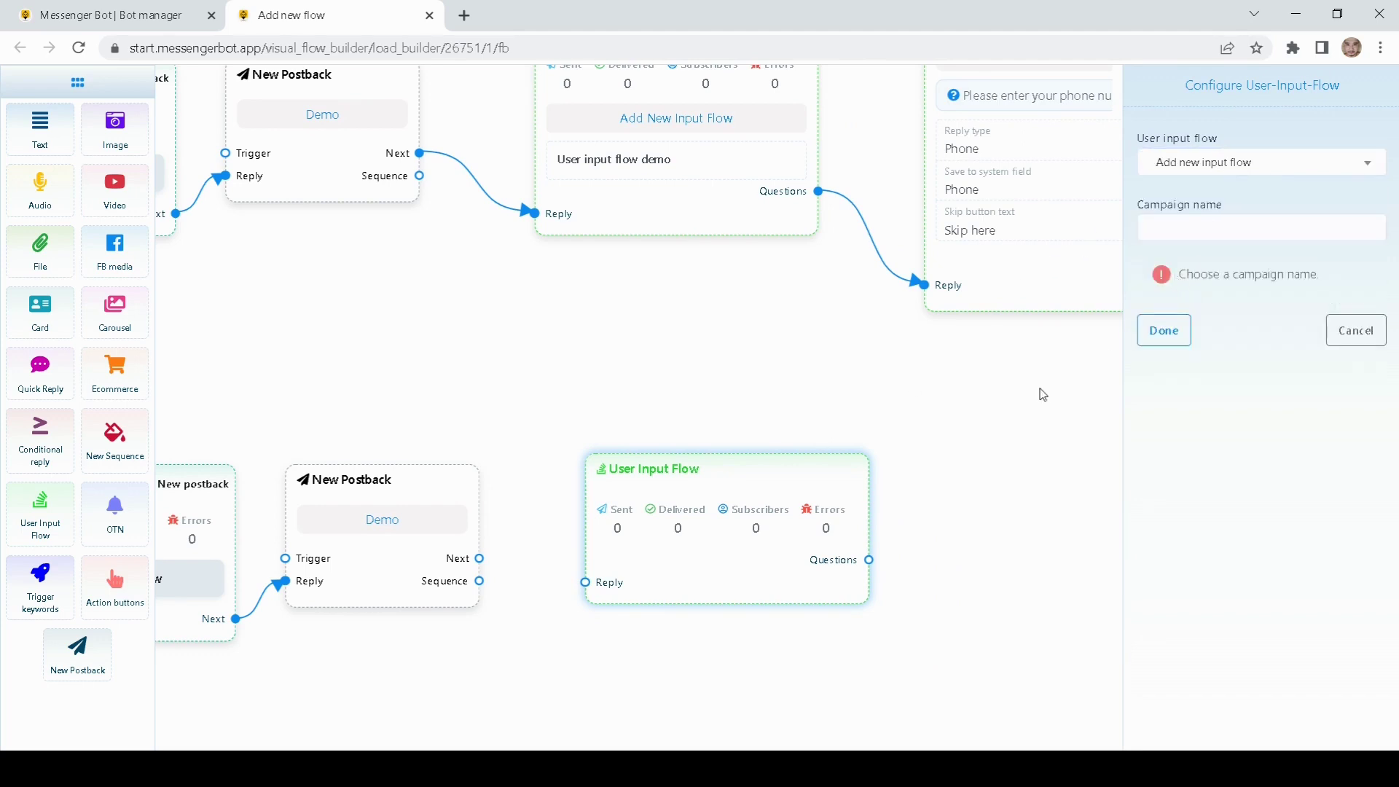
Step: Name the new campaign 'User input flow demo 2' and position its New Question node
left_click(1208, 234)
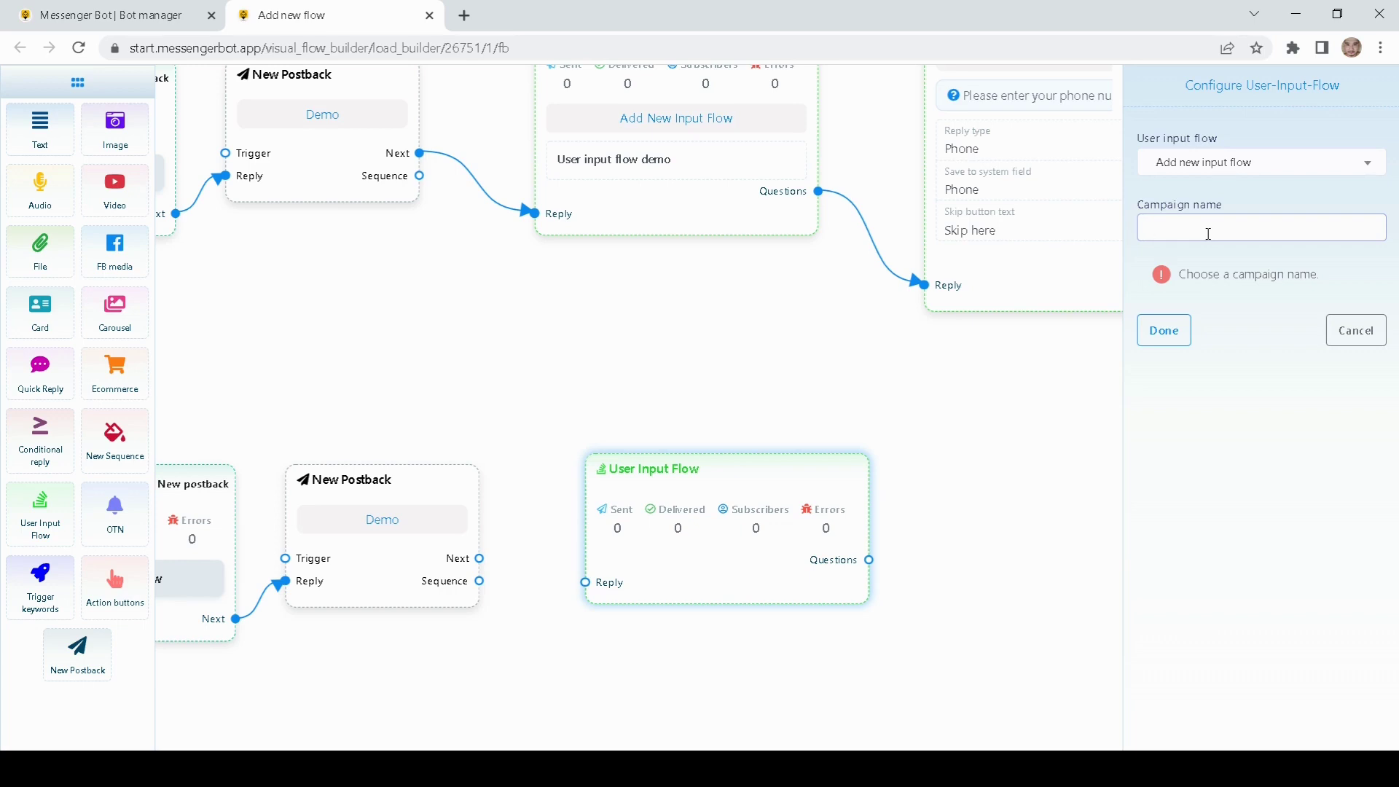
type("User input flow demo 2")
left_click(1166, 332)
left_click_drag(1006, 488, 1089, 516)
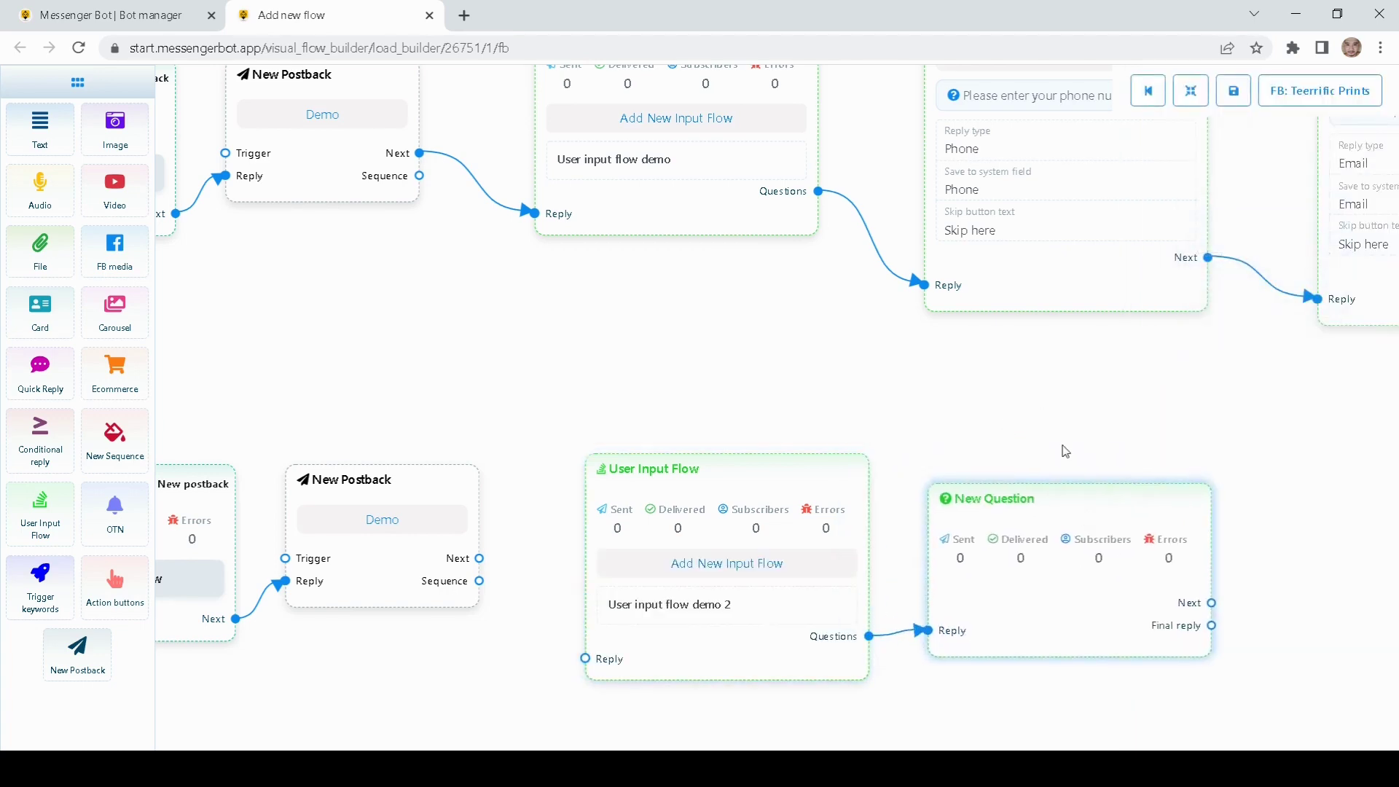
left_click_drag(1063, 451, 994, 413)
Step: Connect the second Demo postback's Next output to the 'User input flow demo 2' block and open its New Question
double_click(1001, 465)
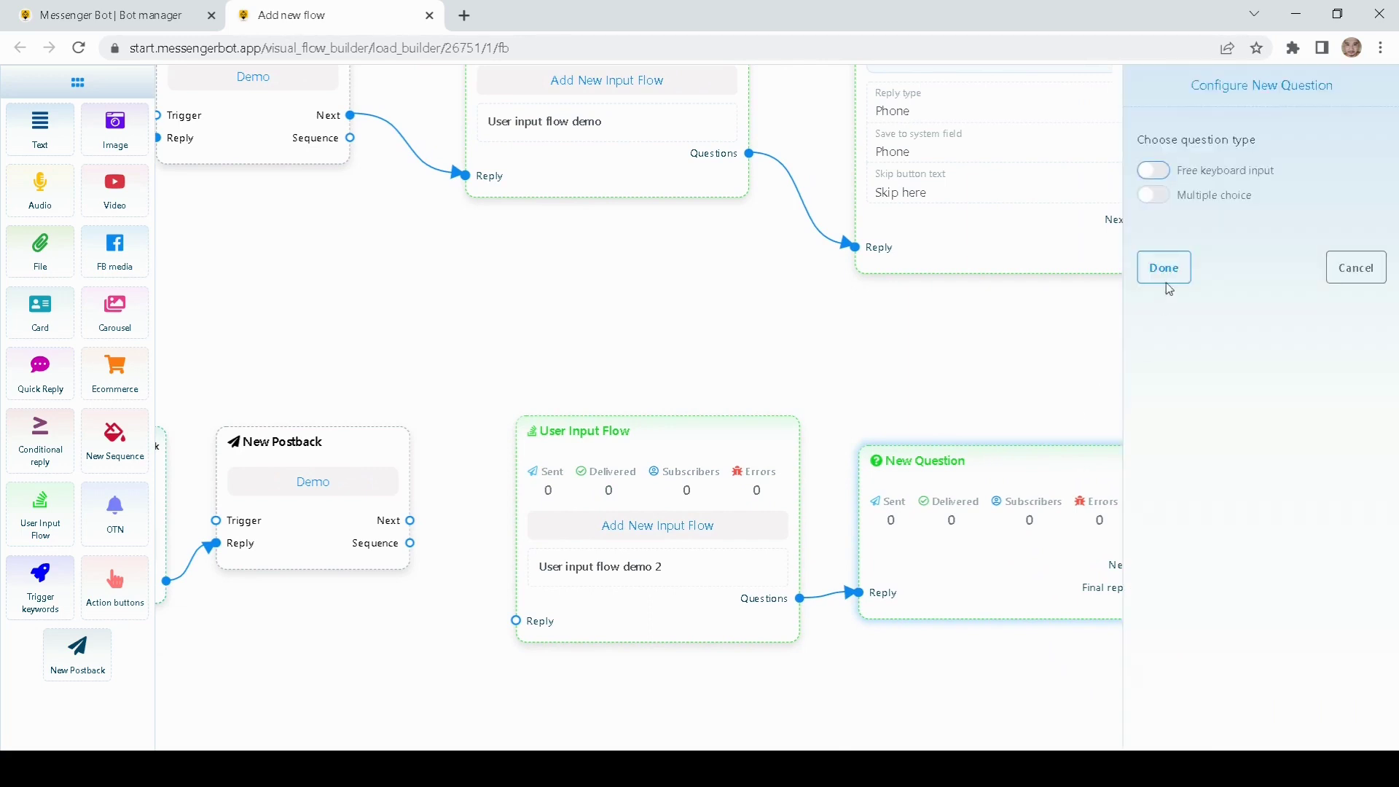
left_click(1160, 199)
scroll(1270, 645, "down", 4)
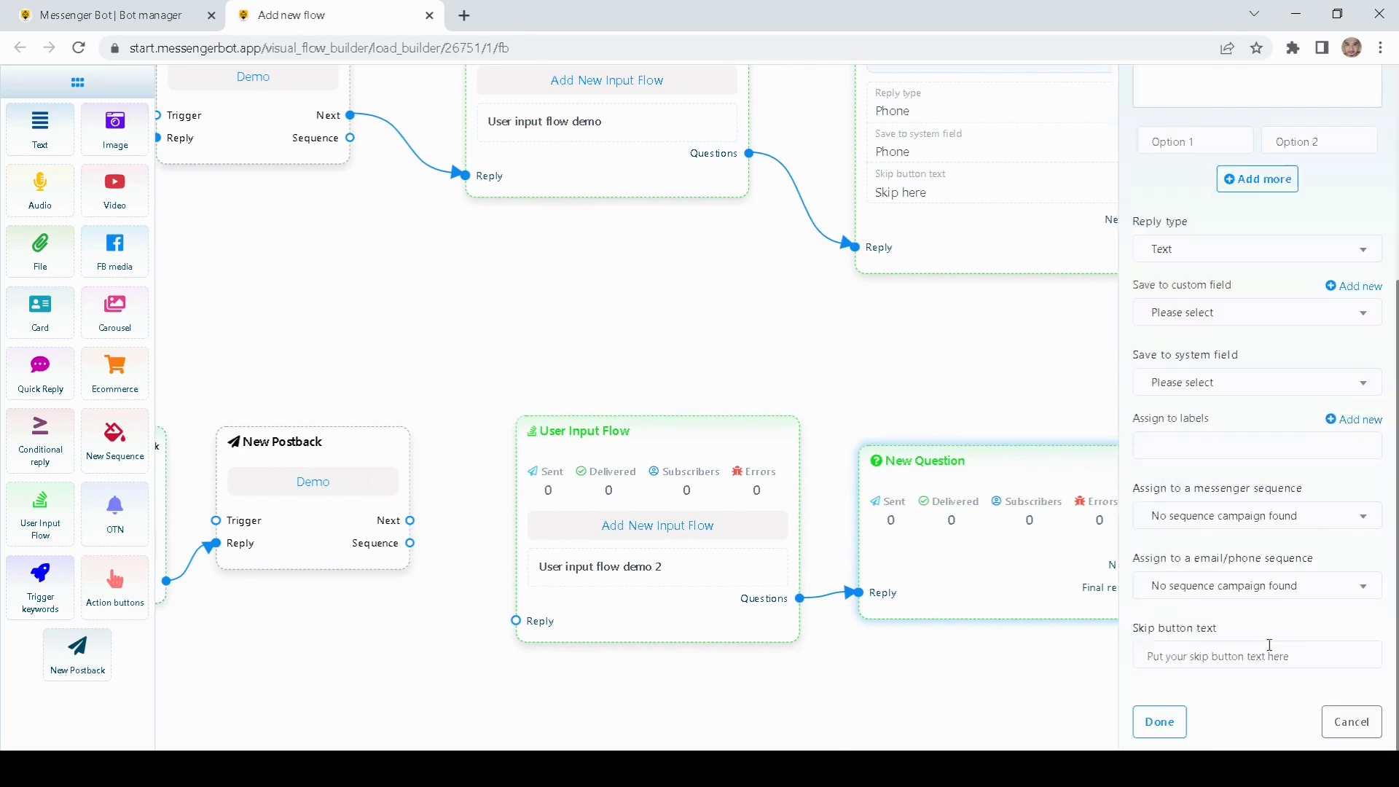
left_click(1351, 721)
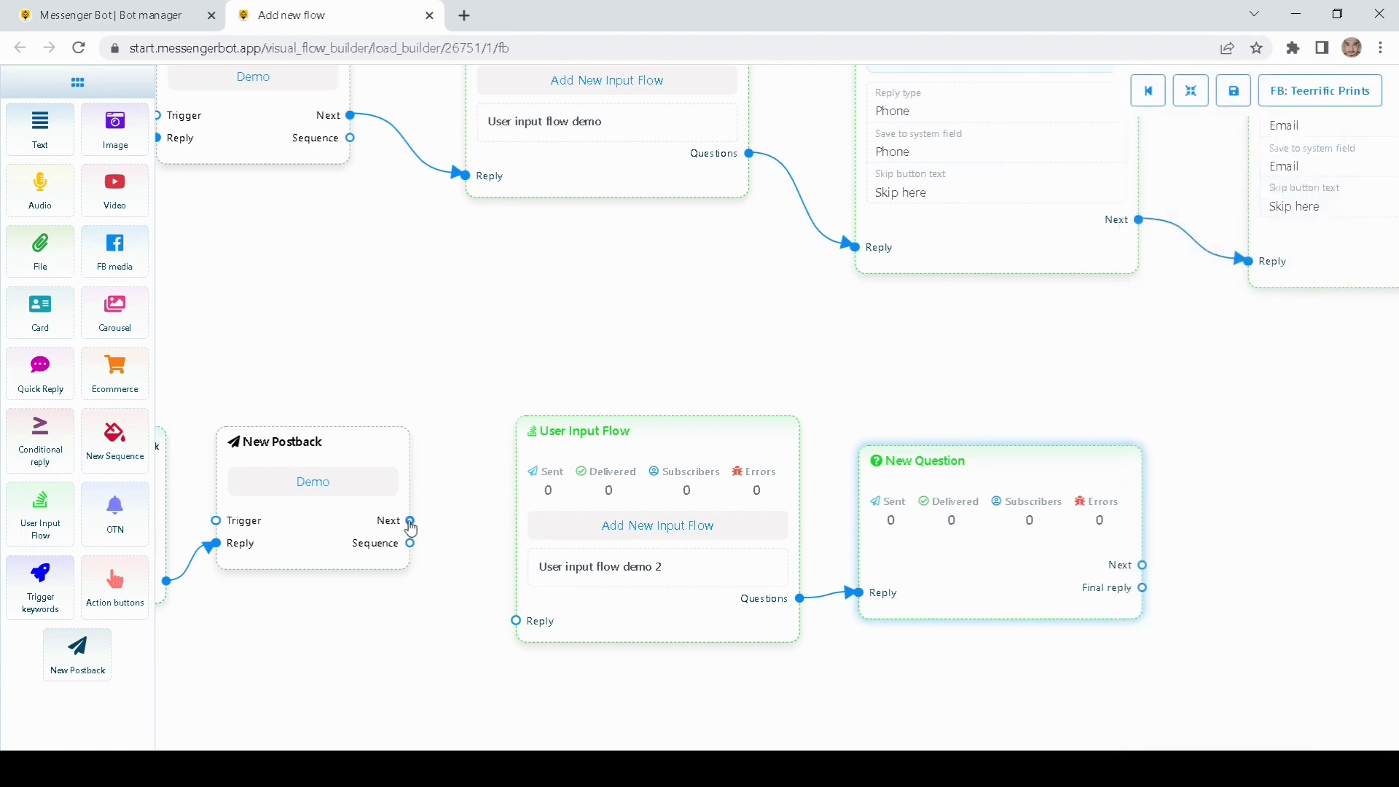
left_click_drag(410, 522, 515, 620)
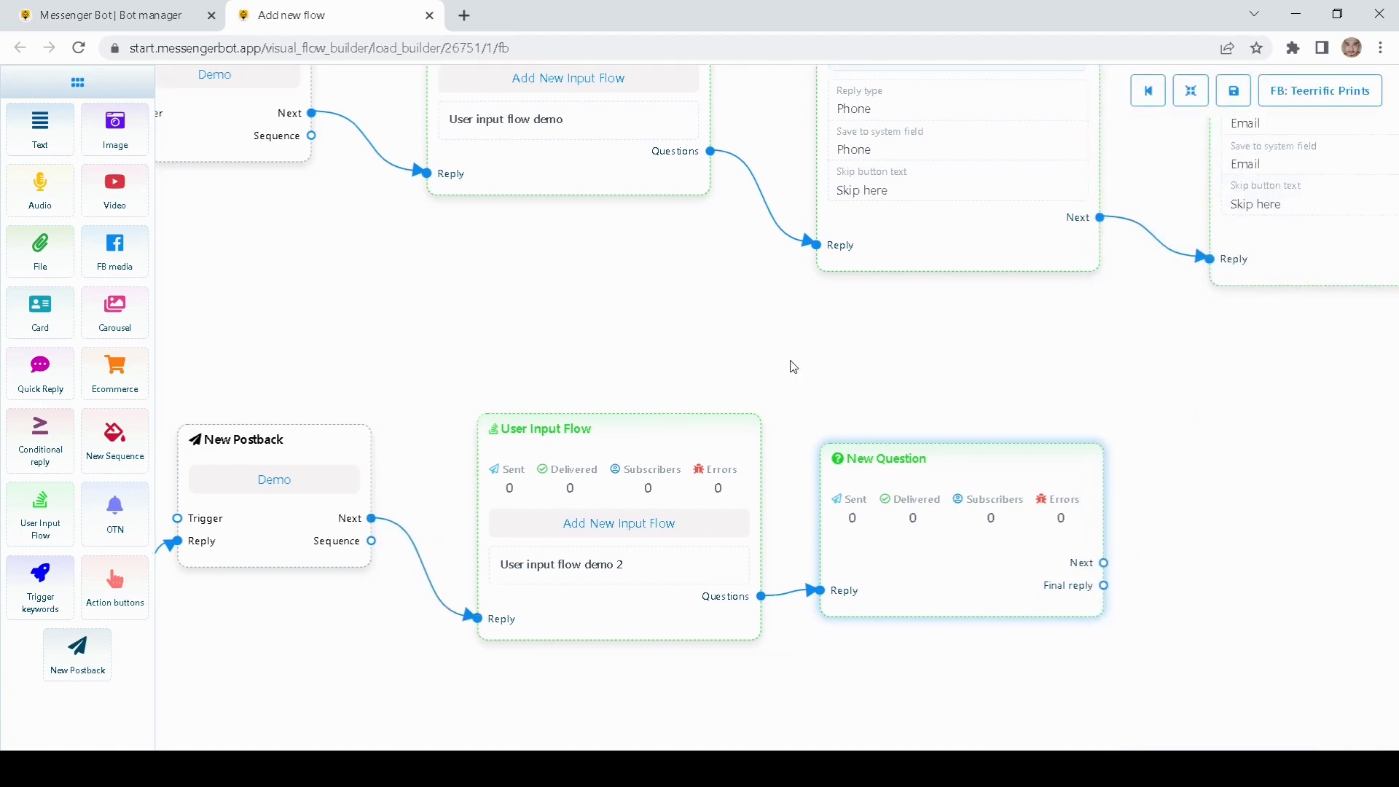
double_click(839, 477)
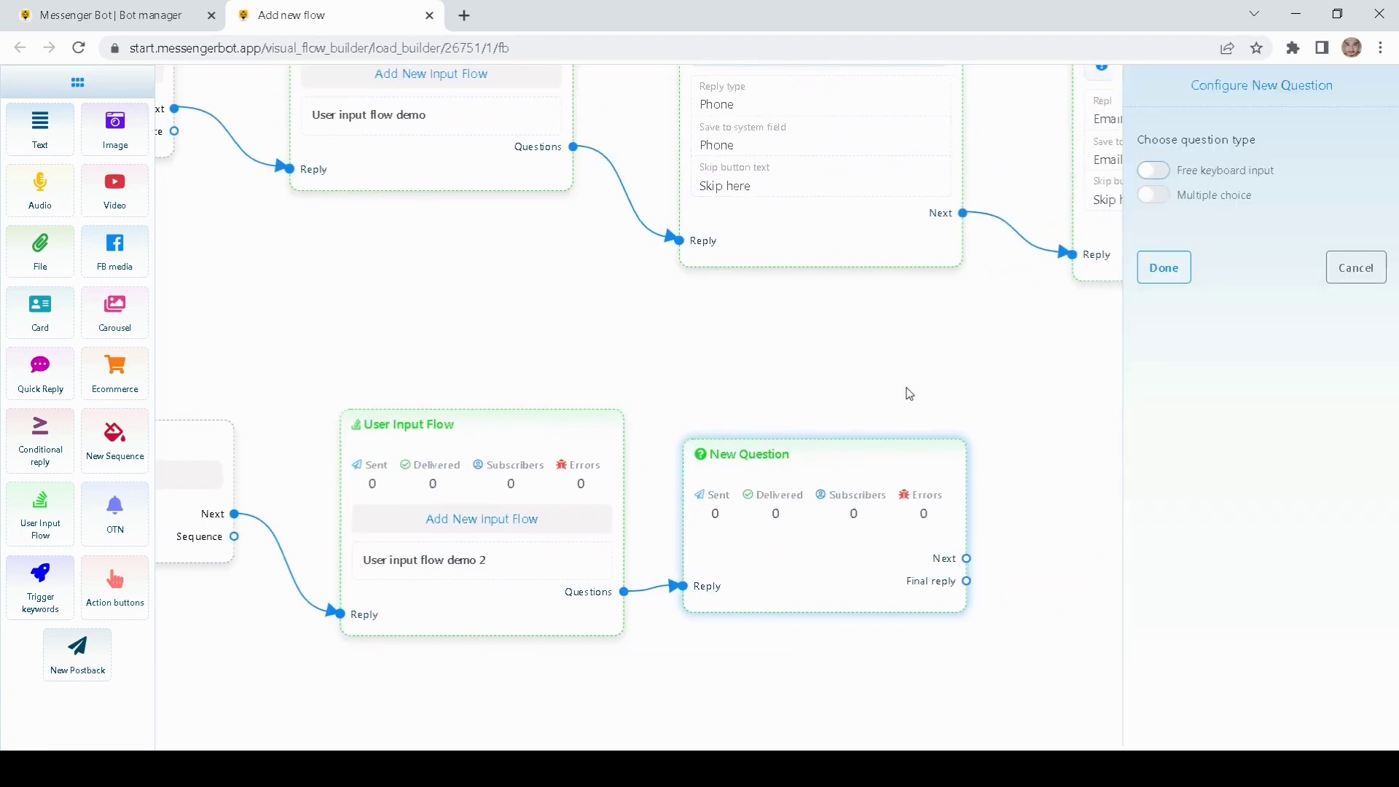
Step: Make the question multiple choice, asking 'Please rate our shop 1 to 5 stars'
left_click(1154, 195)
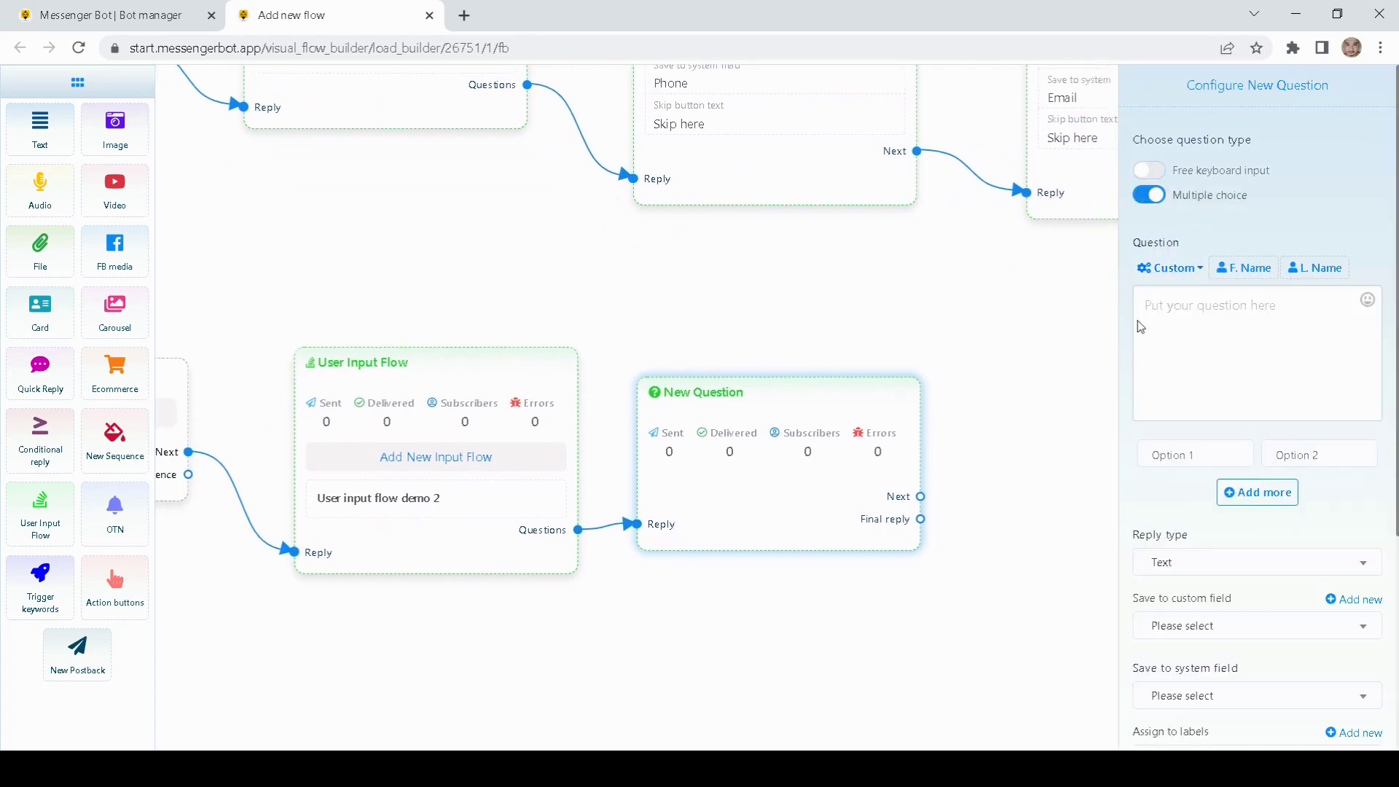
scroll(1205, 307, "down", 1)
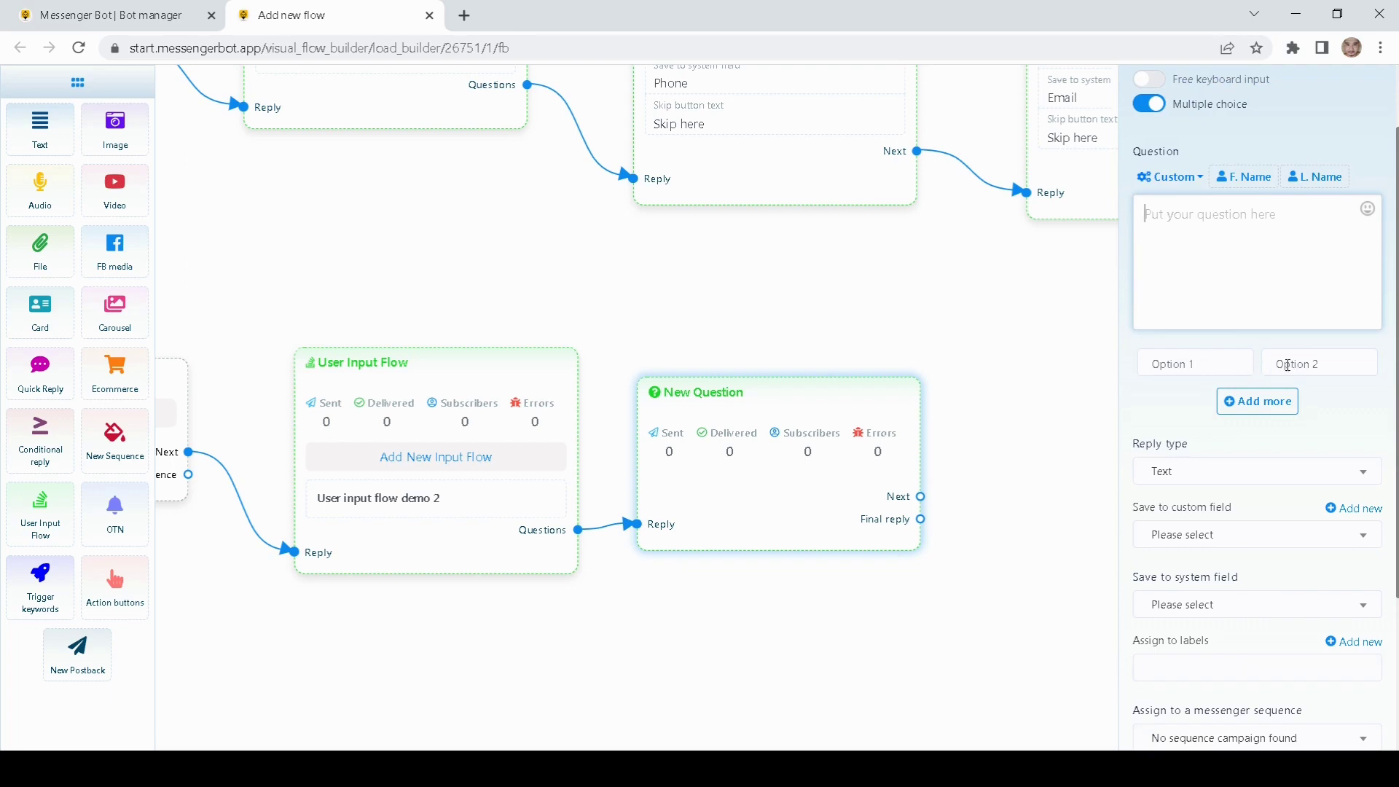
scroll(1161, 422, "down", 2)
scroll(1160, 426, "up", 3)
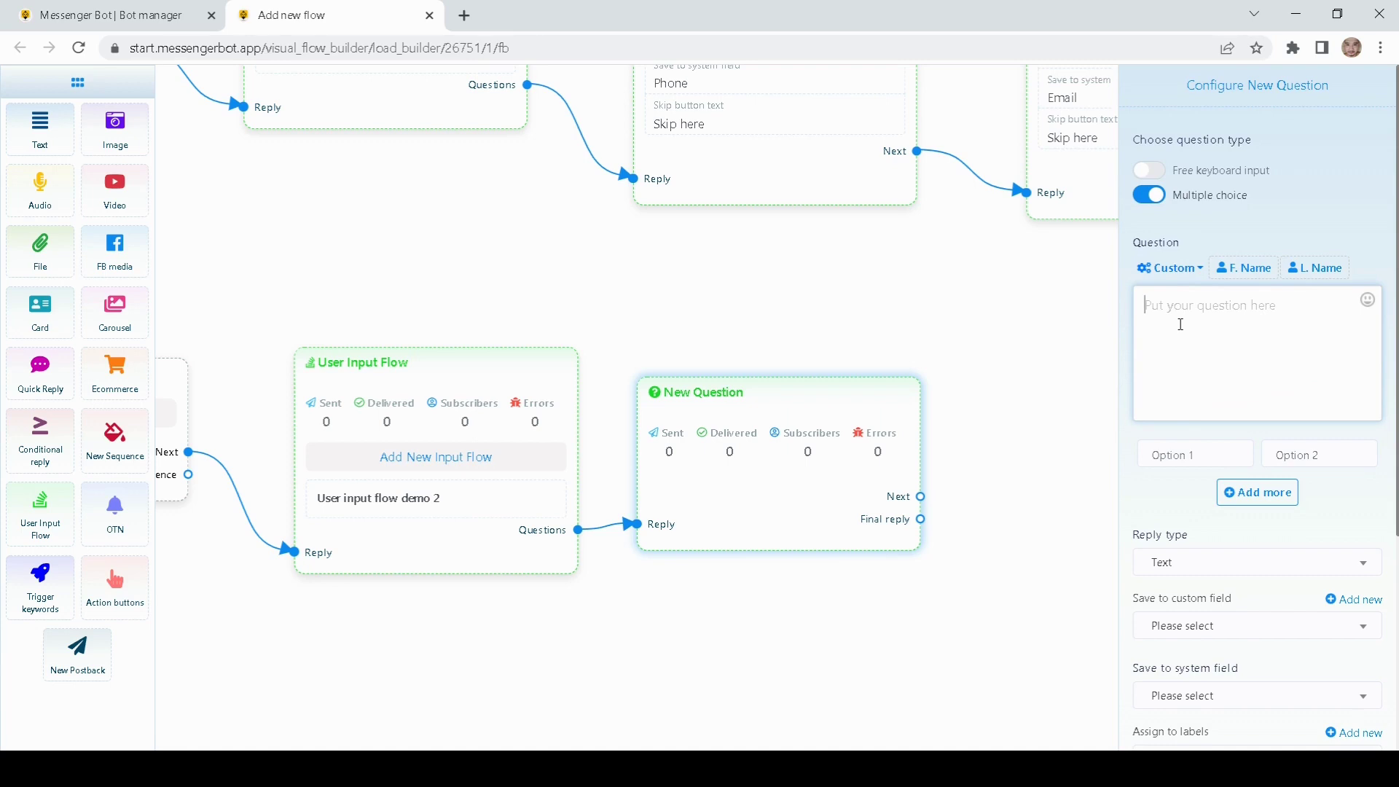
type("Please reate")
key("BackSpace")
key("BackSpace")
type("ate our shop 1 to 5")
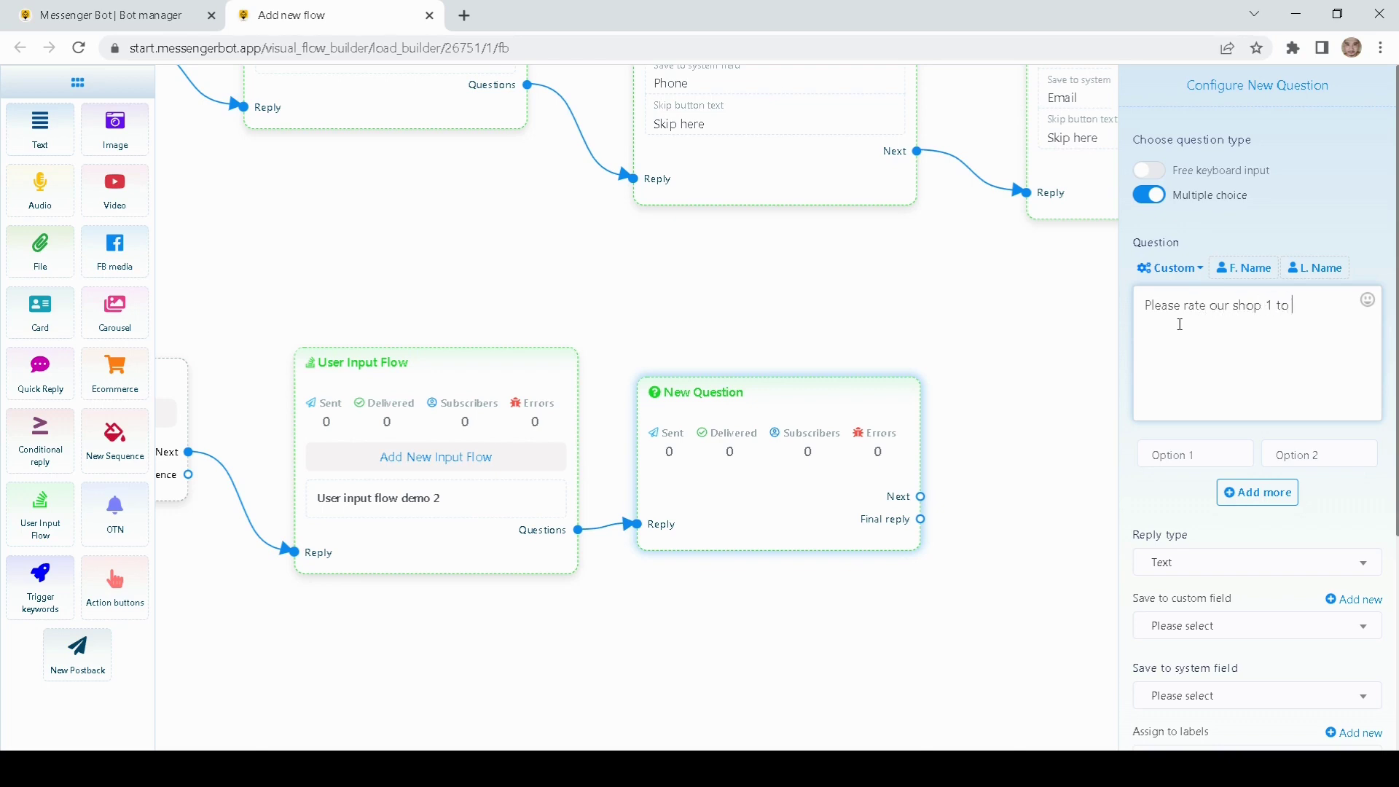
Step: Enter '1 star' and '2 stars' as the first two answer options
left_click(1204, 454)
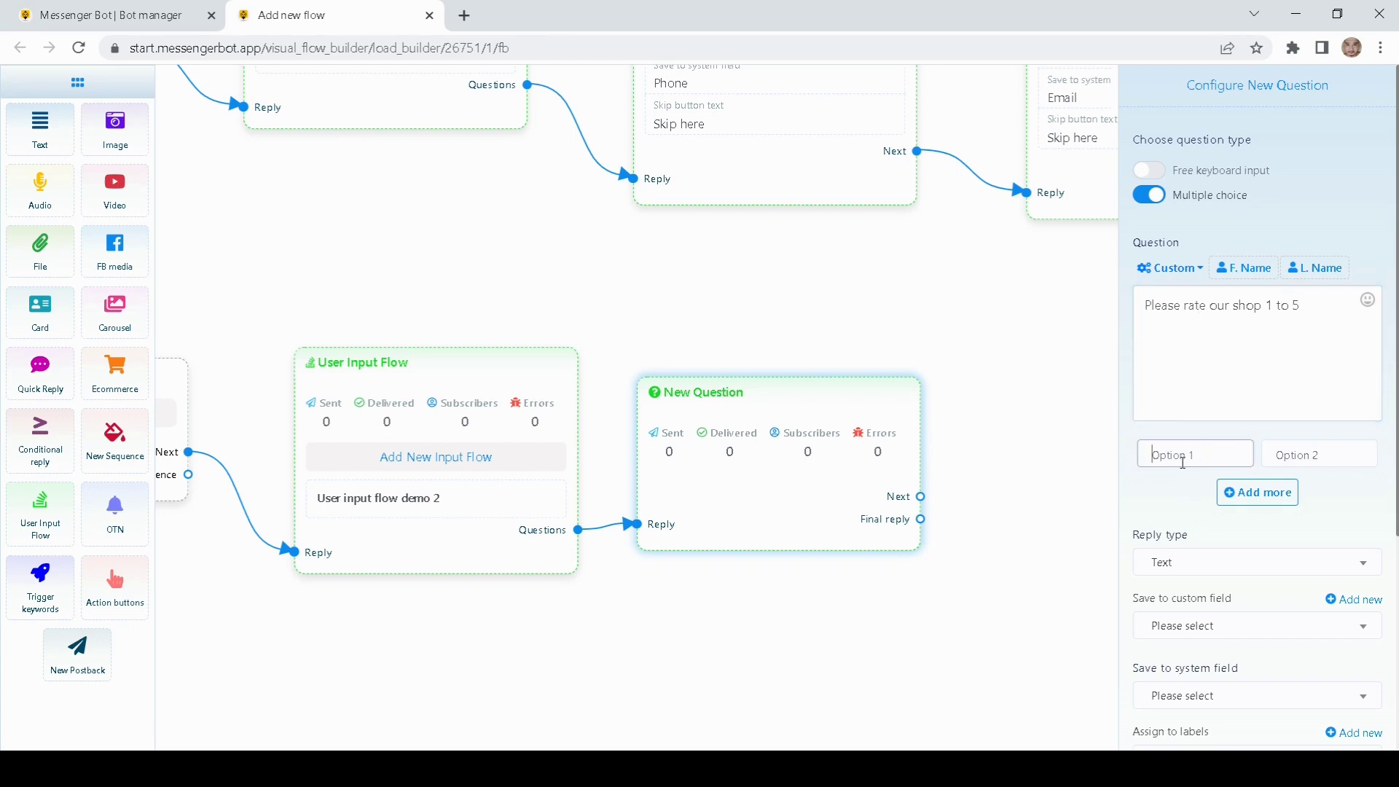
scroll(1184, 463, "down", 1)
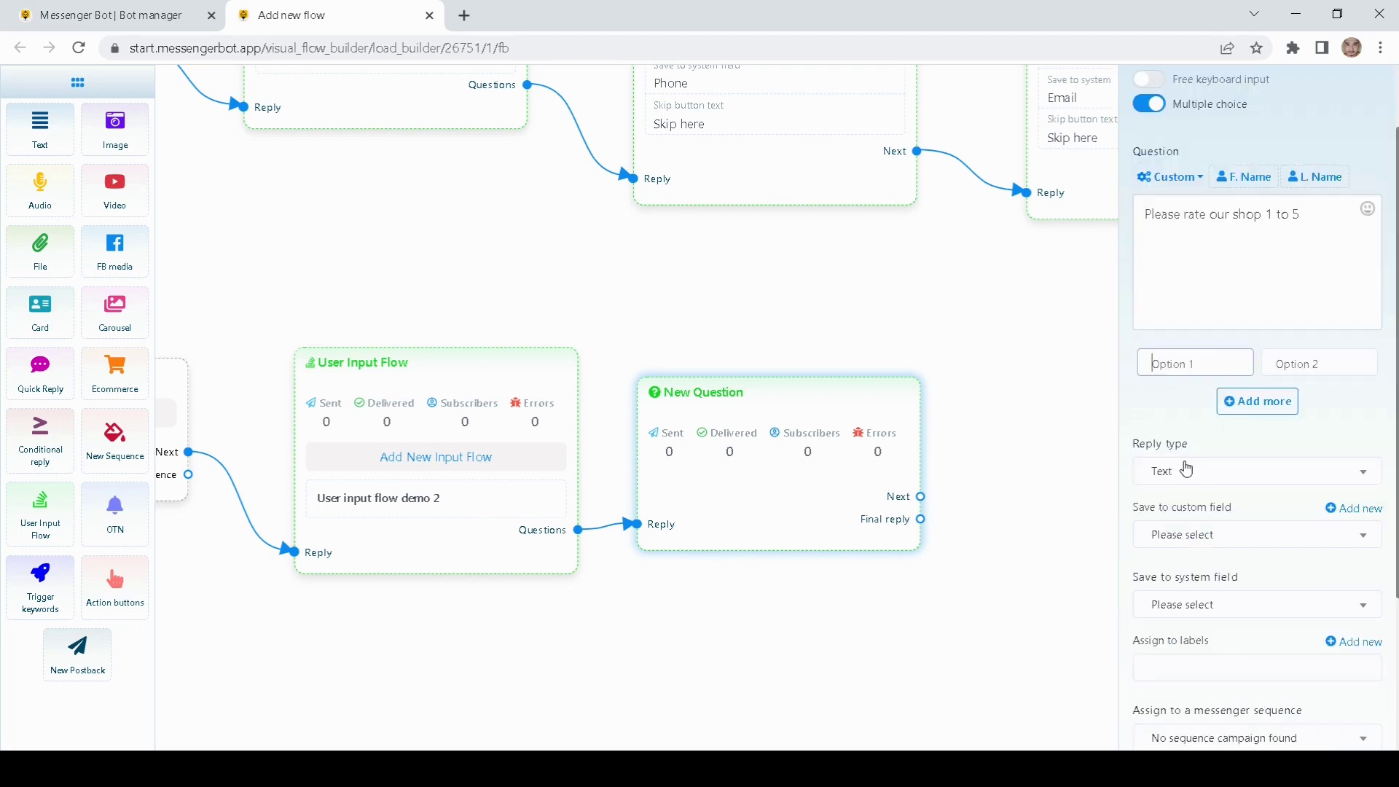
type("1 star")
left_click(1313, 217)
type("stars")
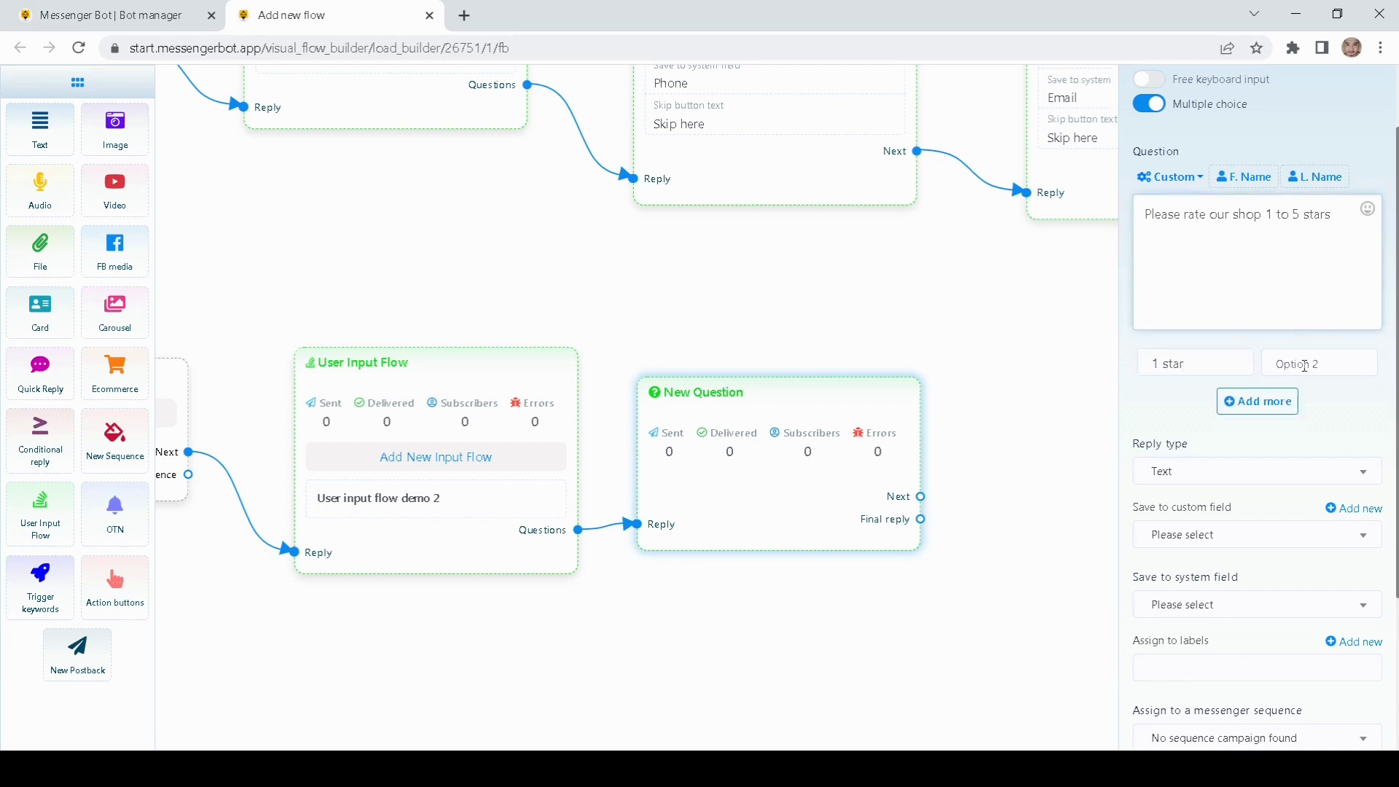
left_click(1305, 365)
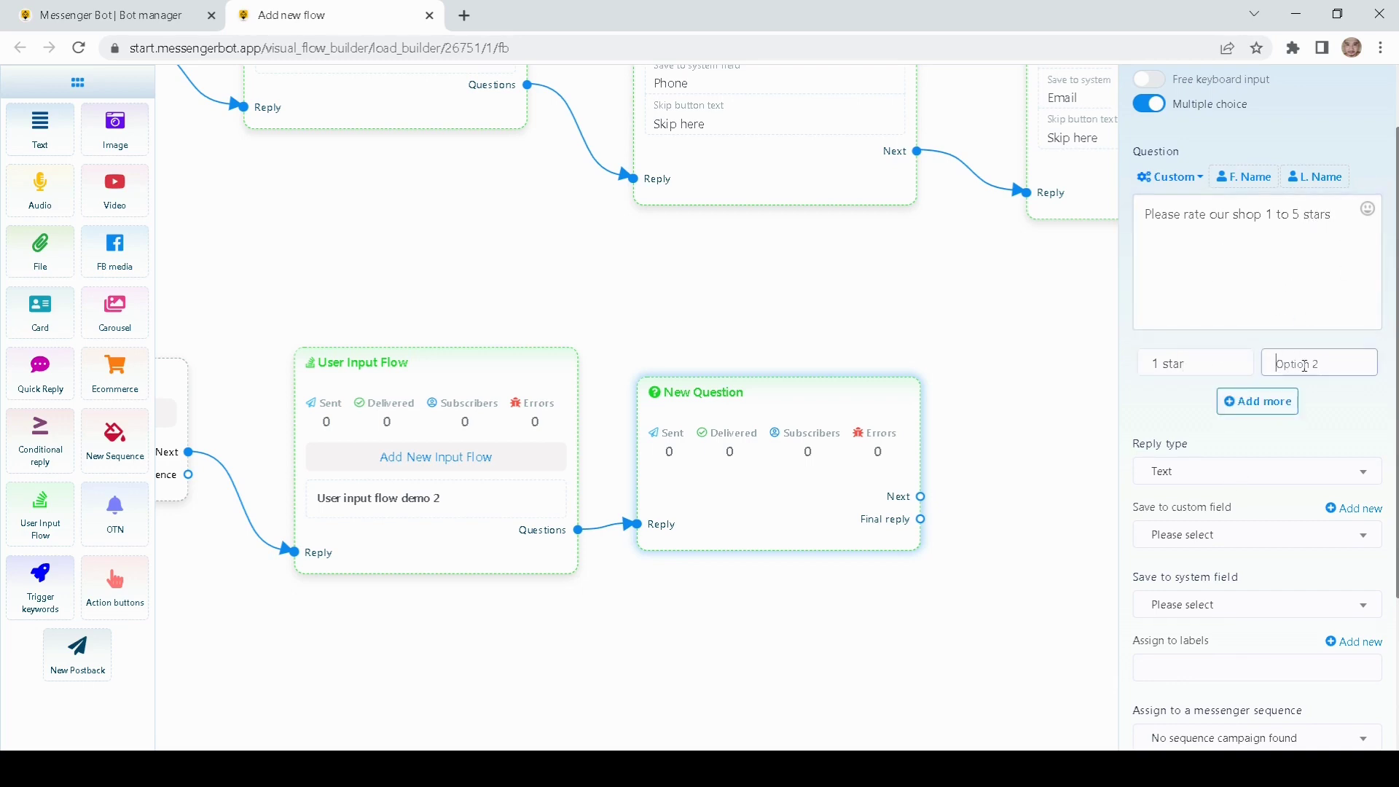
type("2 stars")
Step: Add three more answer options: '3 stars', '4 stars' and '5 stars'
left_click(1259, 403)
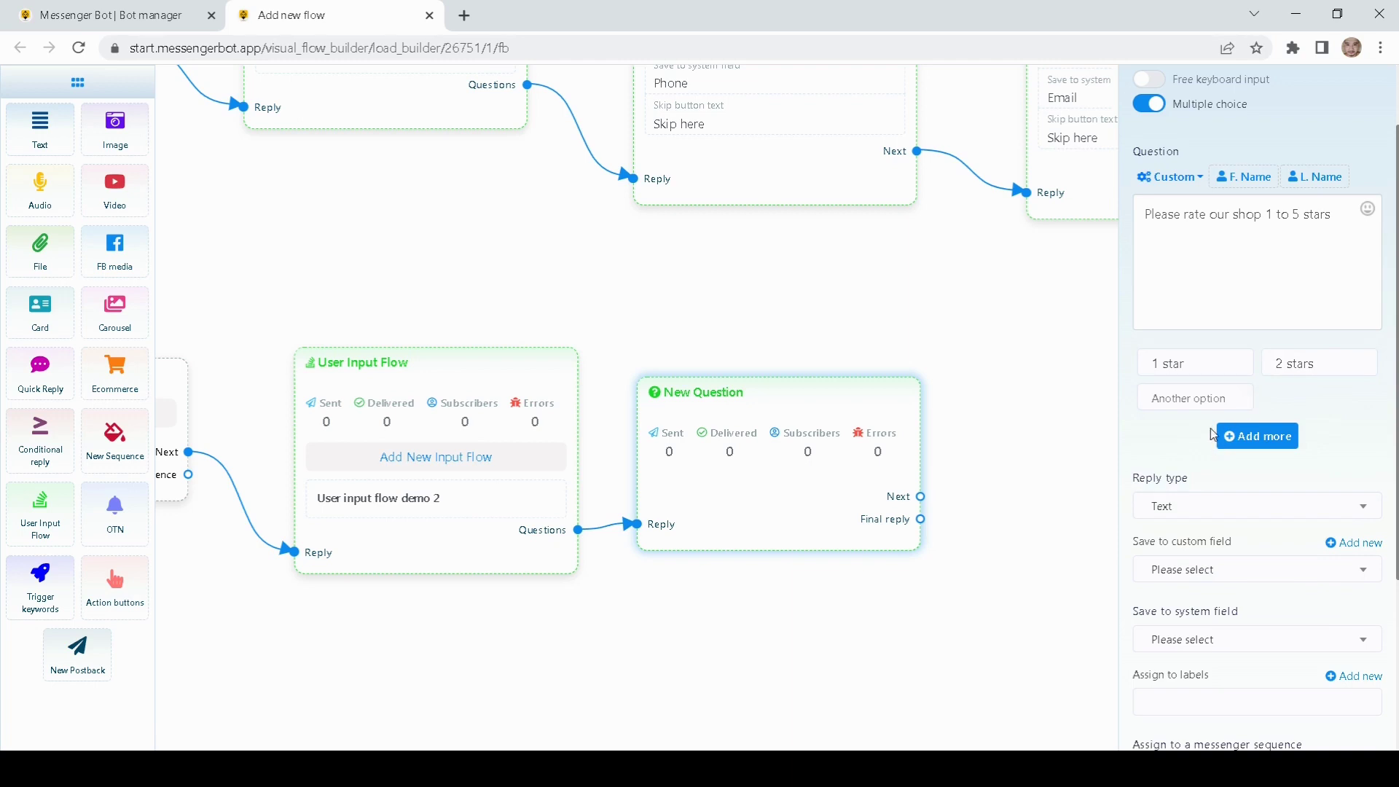
left_click(1192, 399)
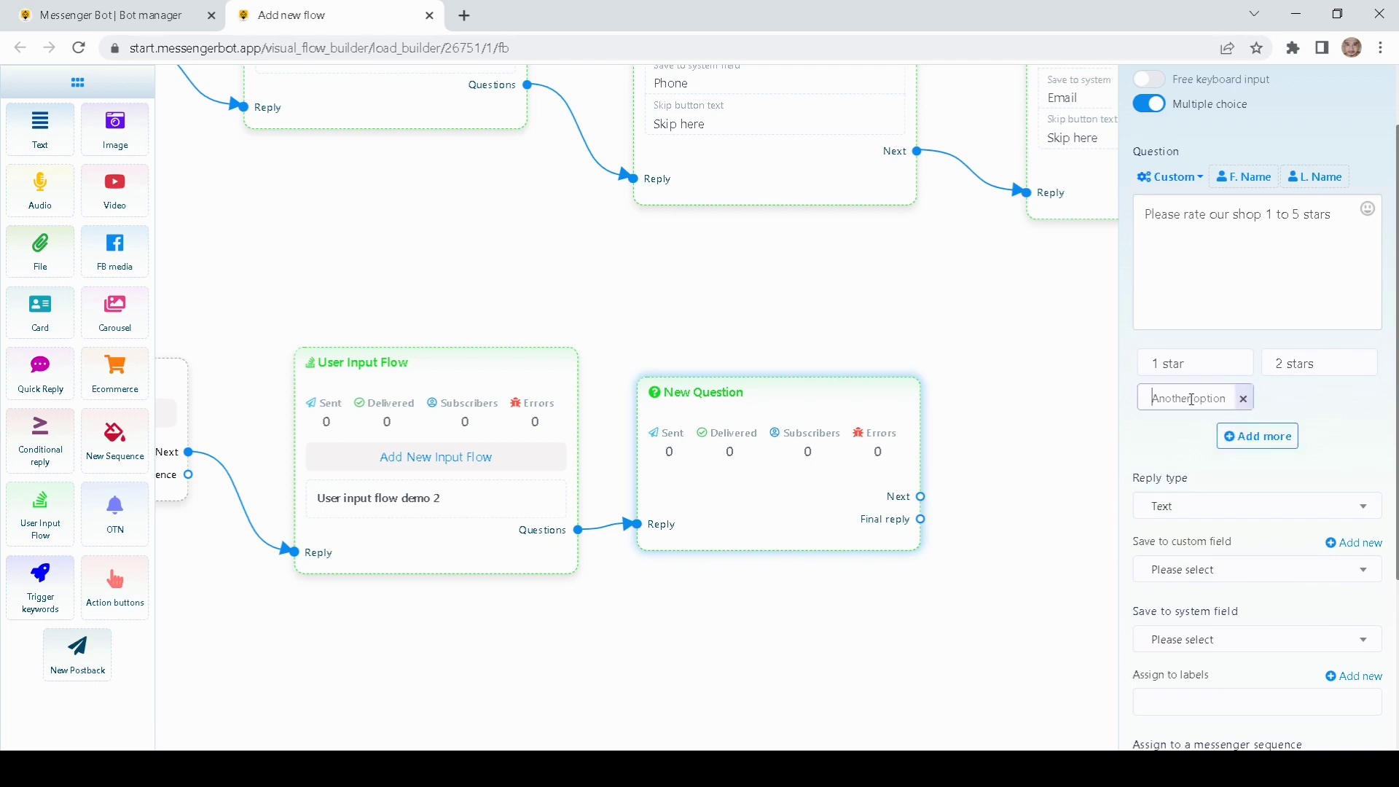
type("3 stars")
left_click(1257, 436)
left_click(1287, 388)
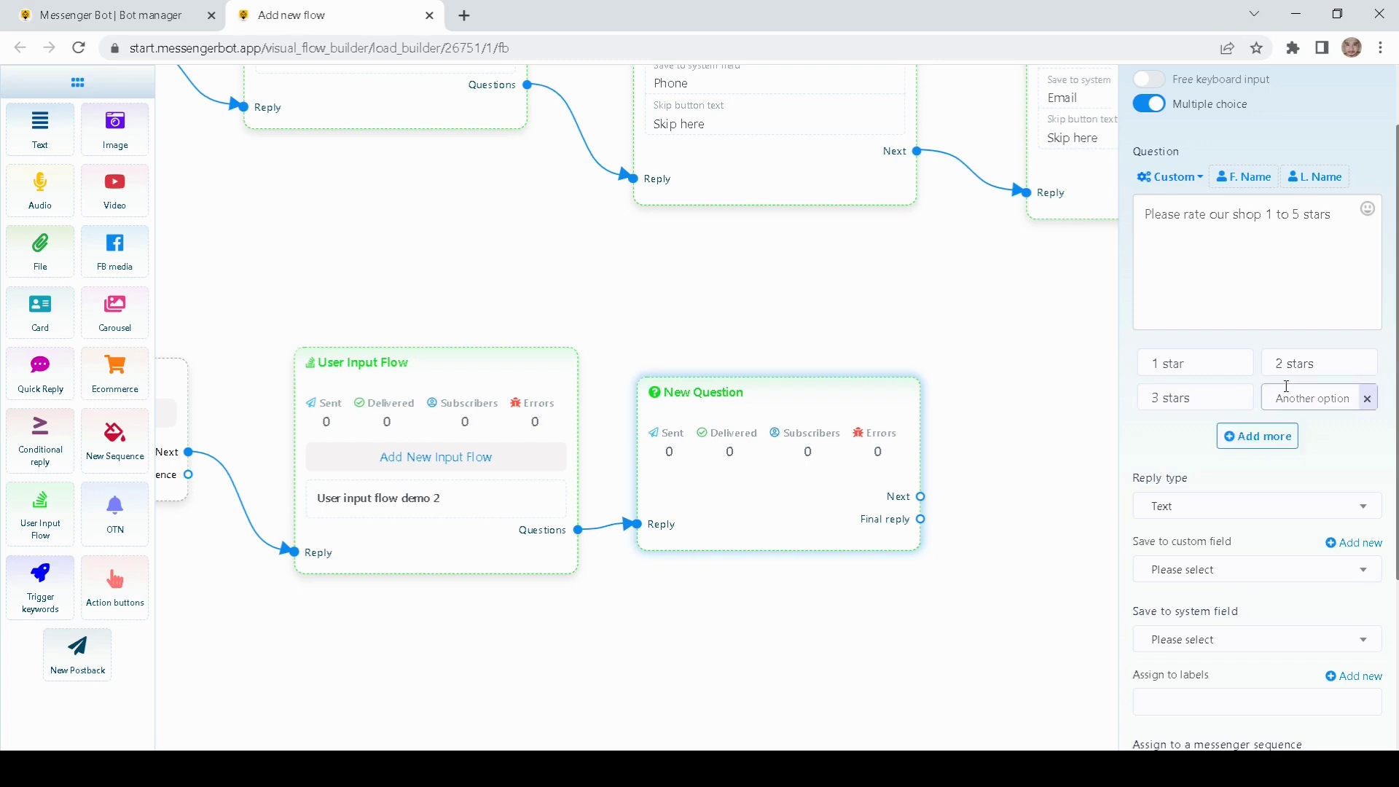
type("4 stars")
left_click(1254, 436)
left_click(1205, 425)
type("5")
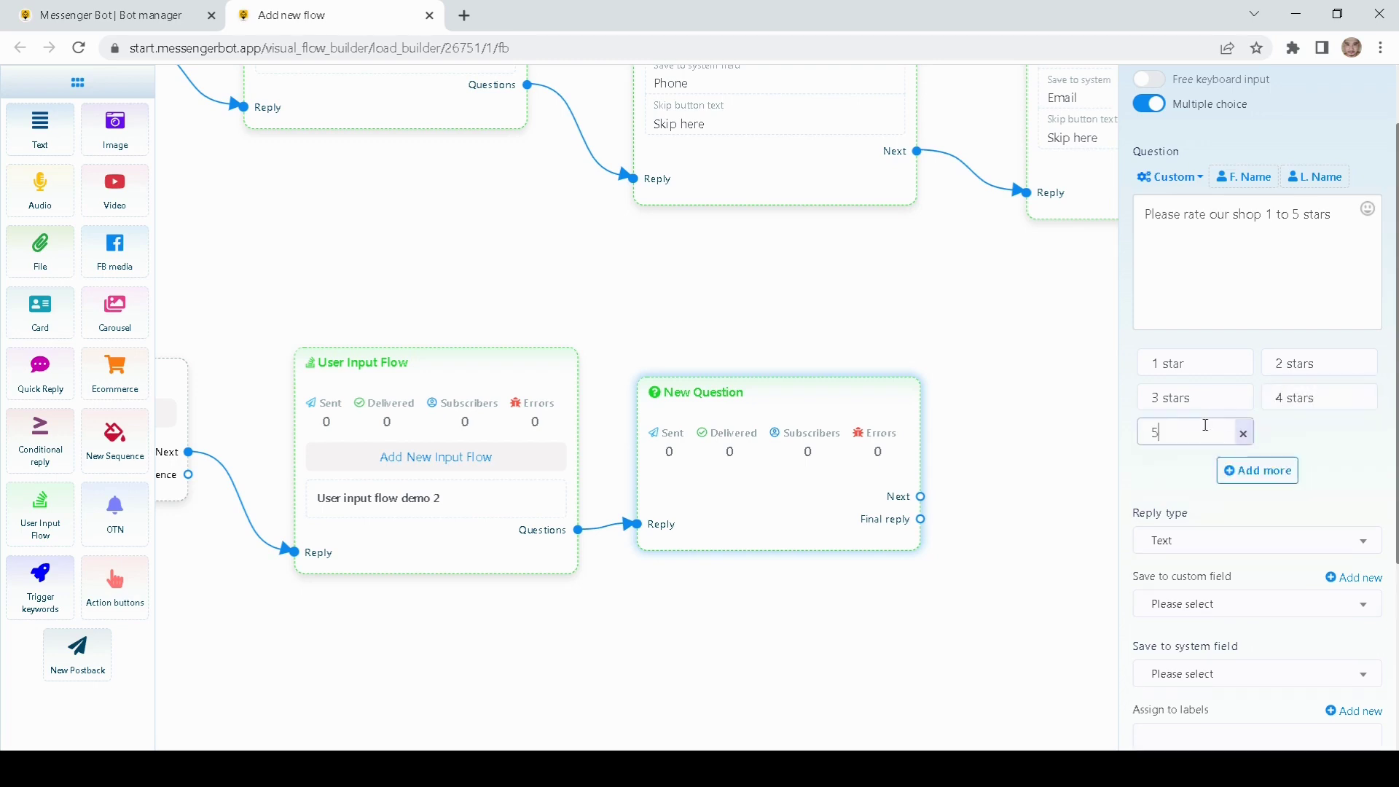
type(" stars")
left_click(1161, 470)
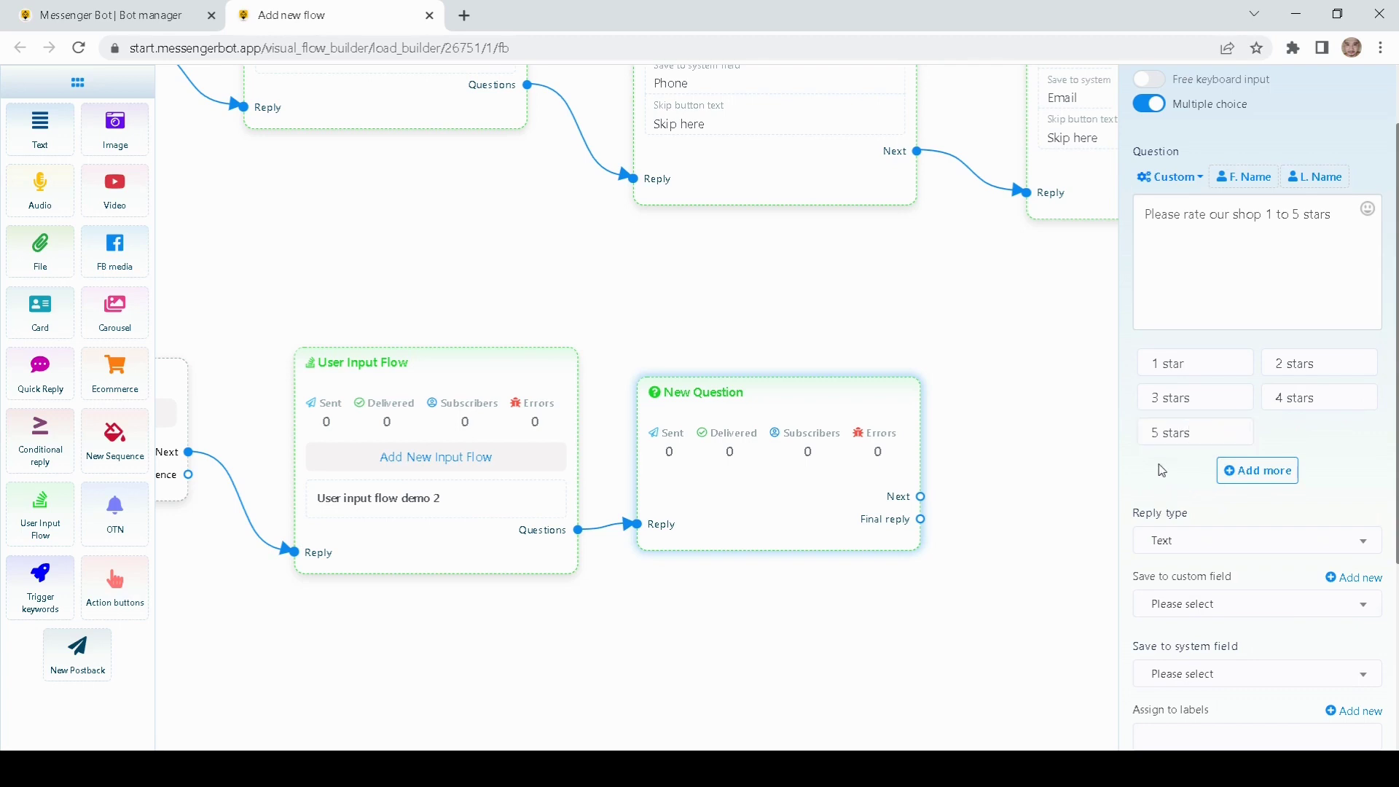
Step: Set the rating question's reply type to Text and leave the system field unset
scroll(1162, 470, "down", 1)
scroll(1188, 455, "down", 1)
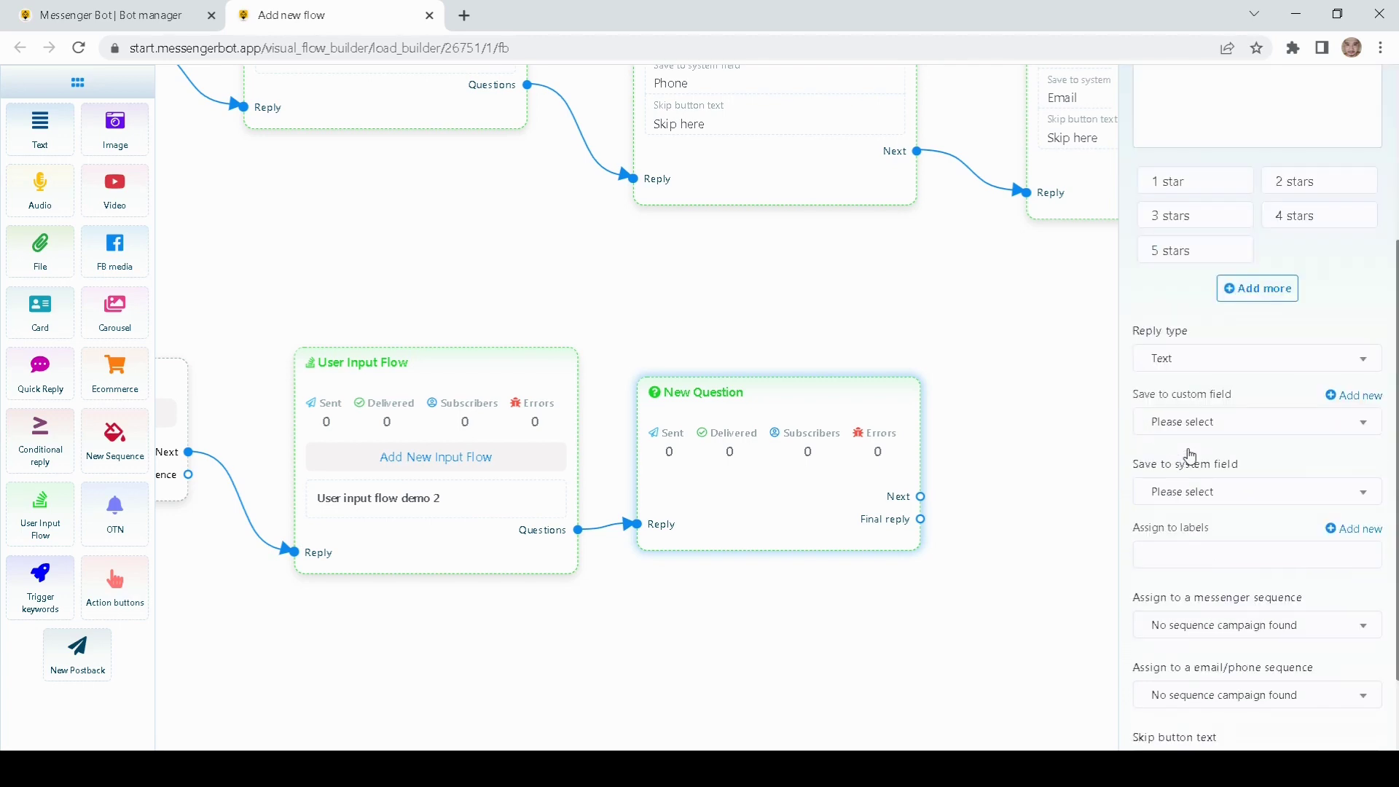
left_click(1204, 363)
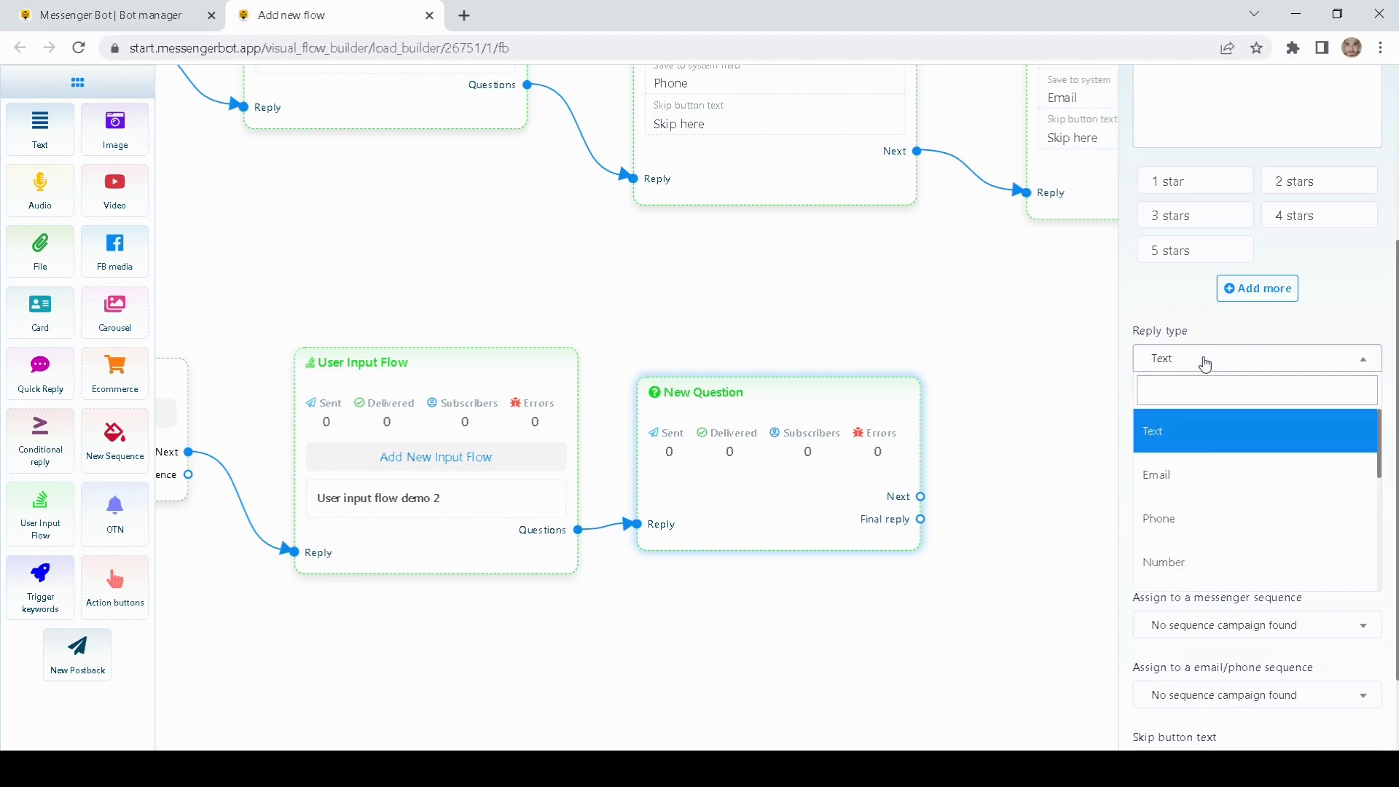
left_click(1180, 445)
scroll(1213, 423, "down", 1)
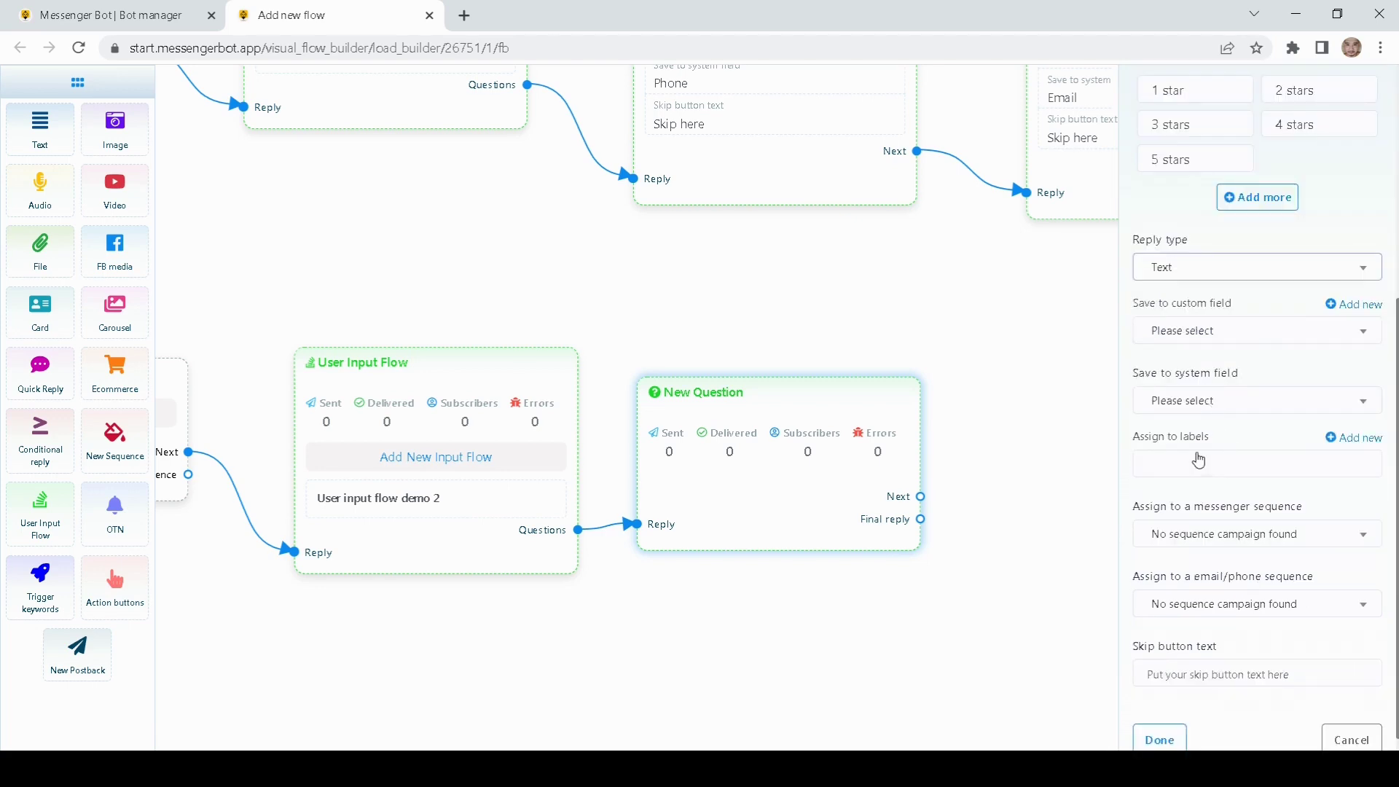
left_click(1195, 405)
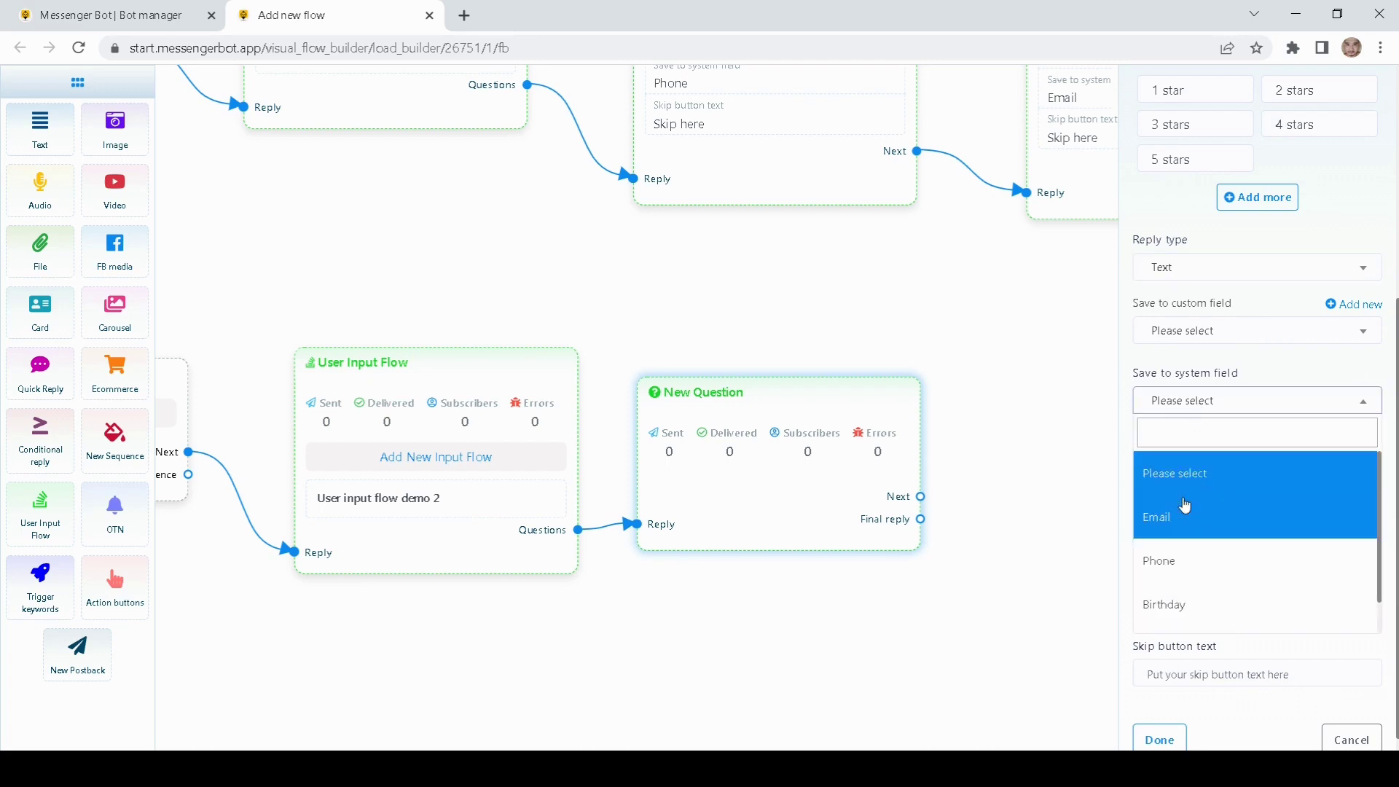
left_click(1149, 374)
Step: Set the skip button text to 'Skip here', save the question, and reposition its node
scroll(1199, 383, "up", 2)
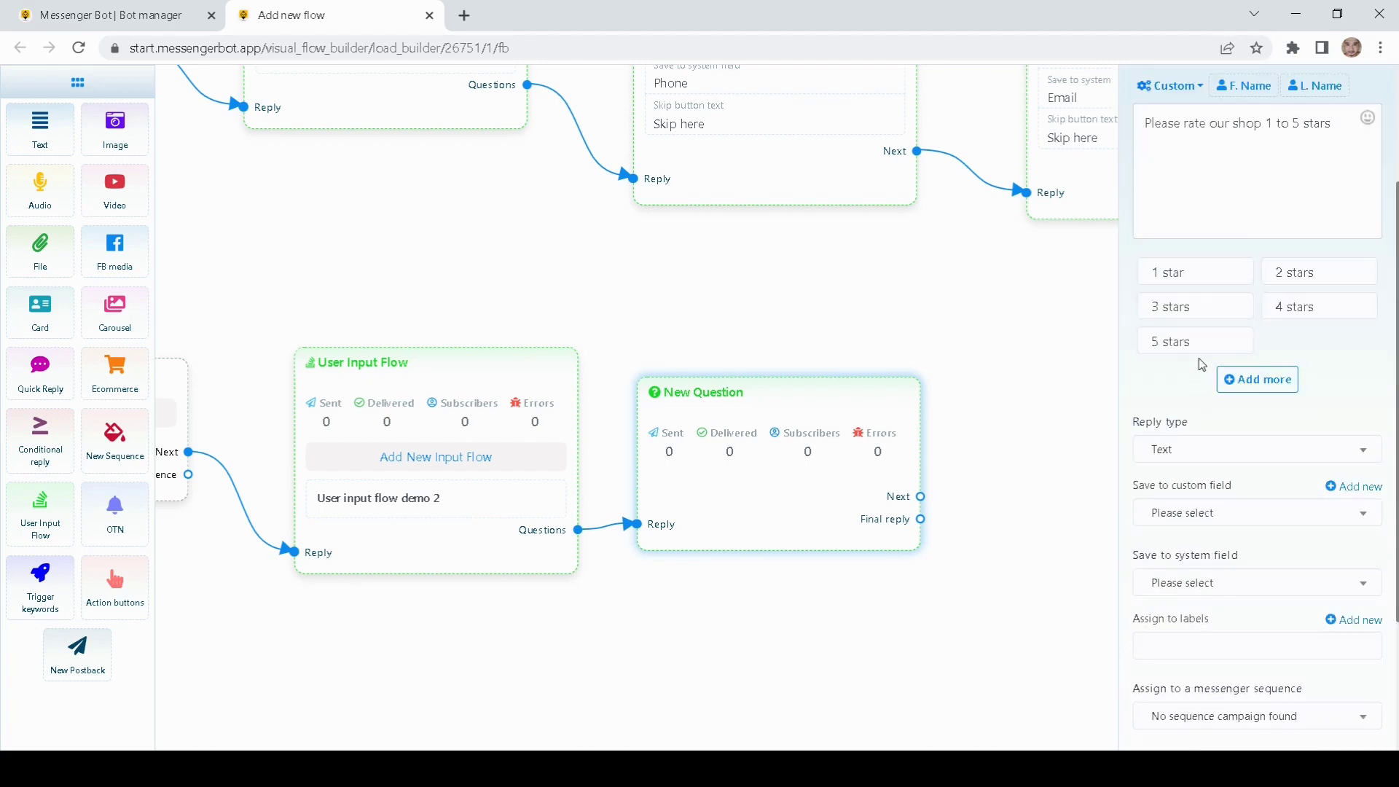
scroll(1176, 452, "down", 1)
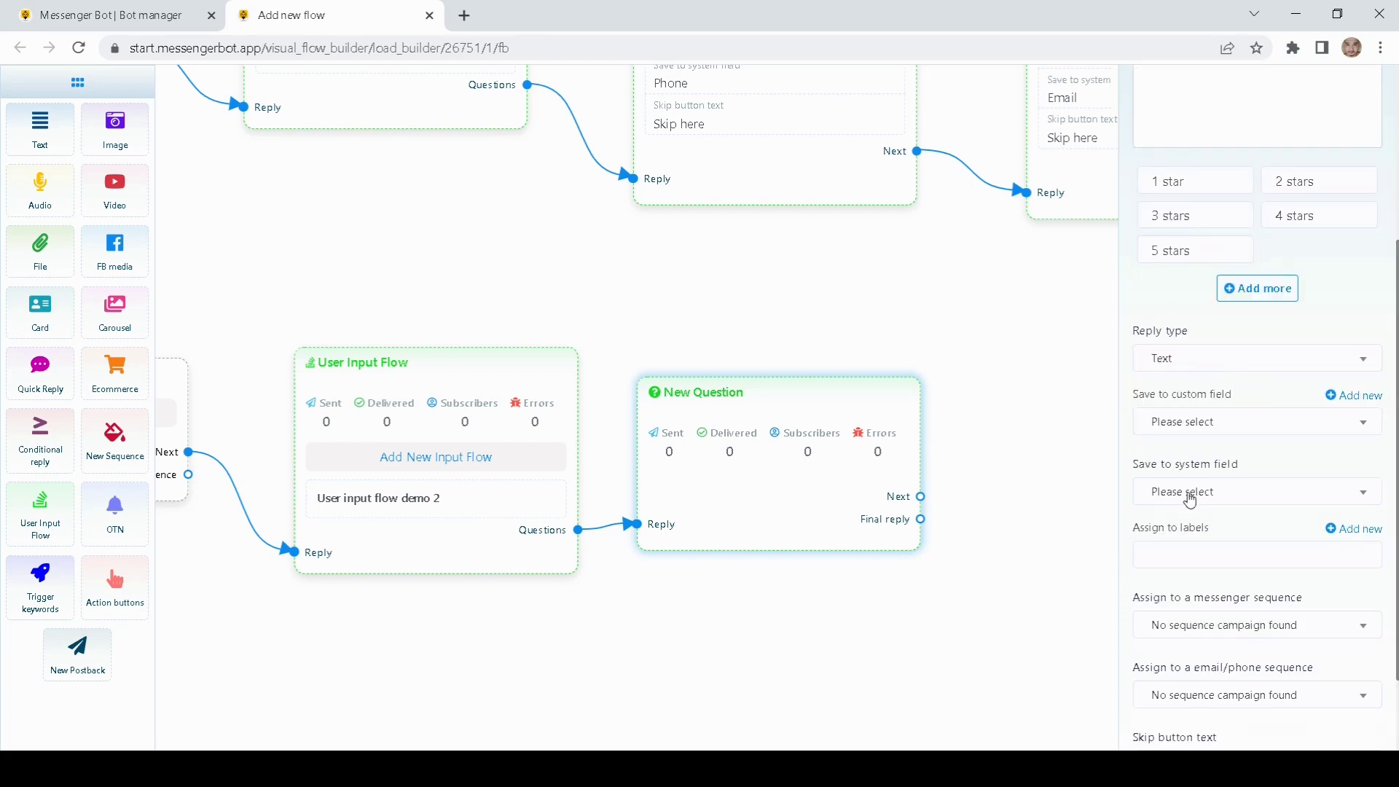
scroll(1189, 500, "down", 1)
left_click(1171, 658)
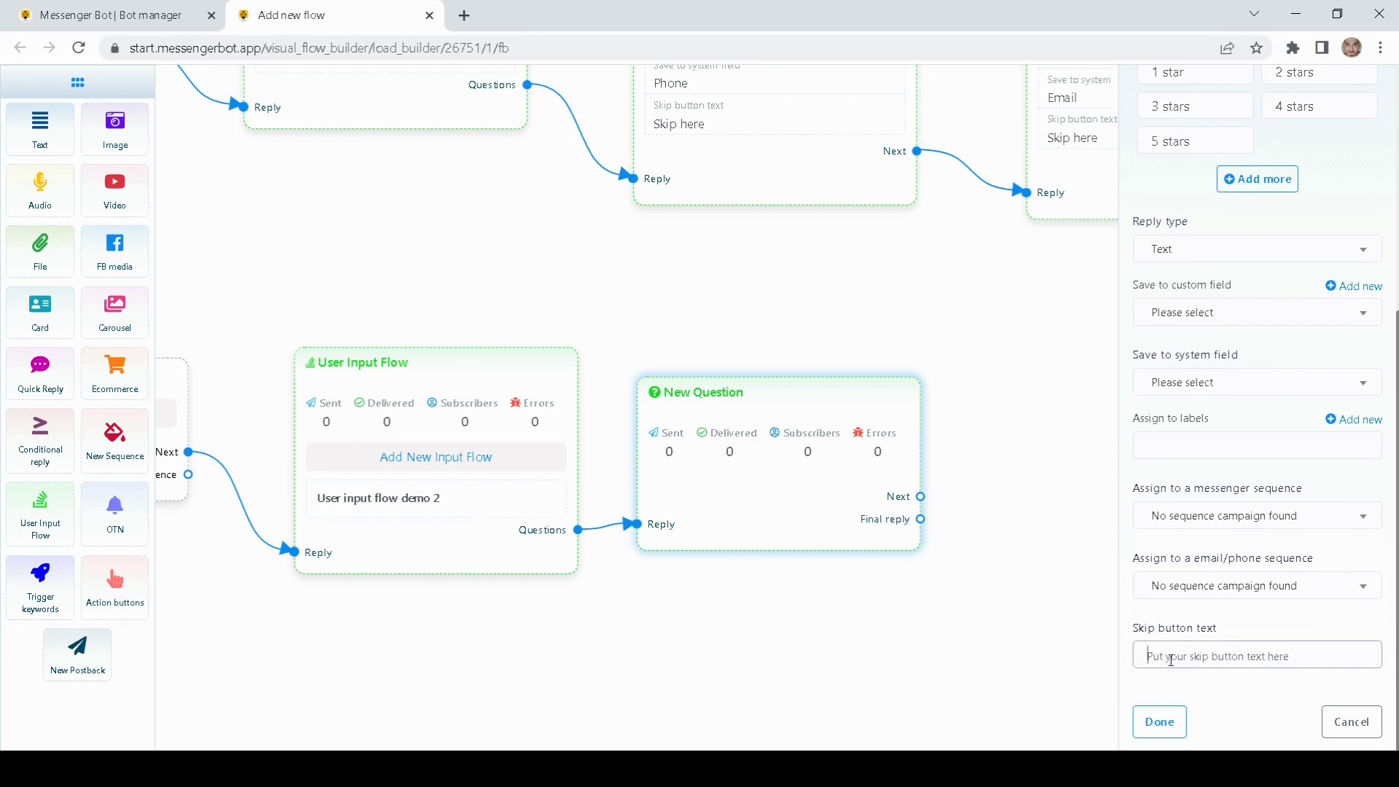
left_click(1247, 689)
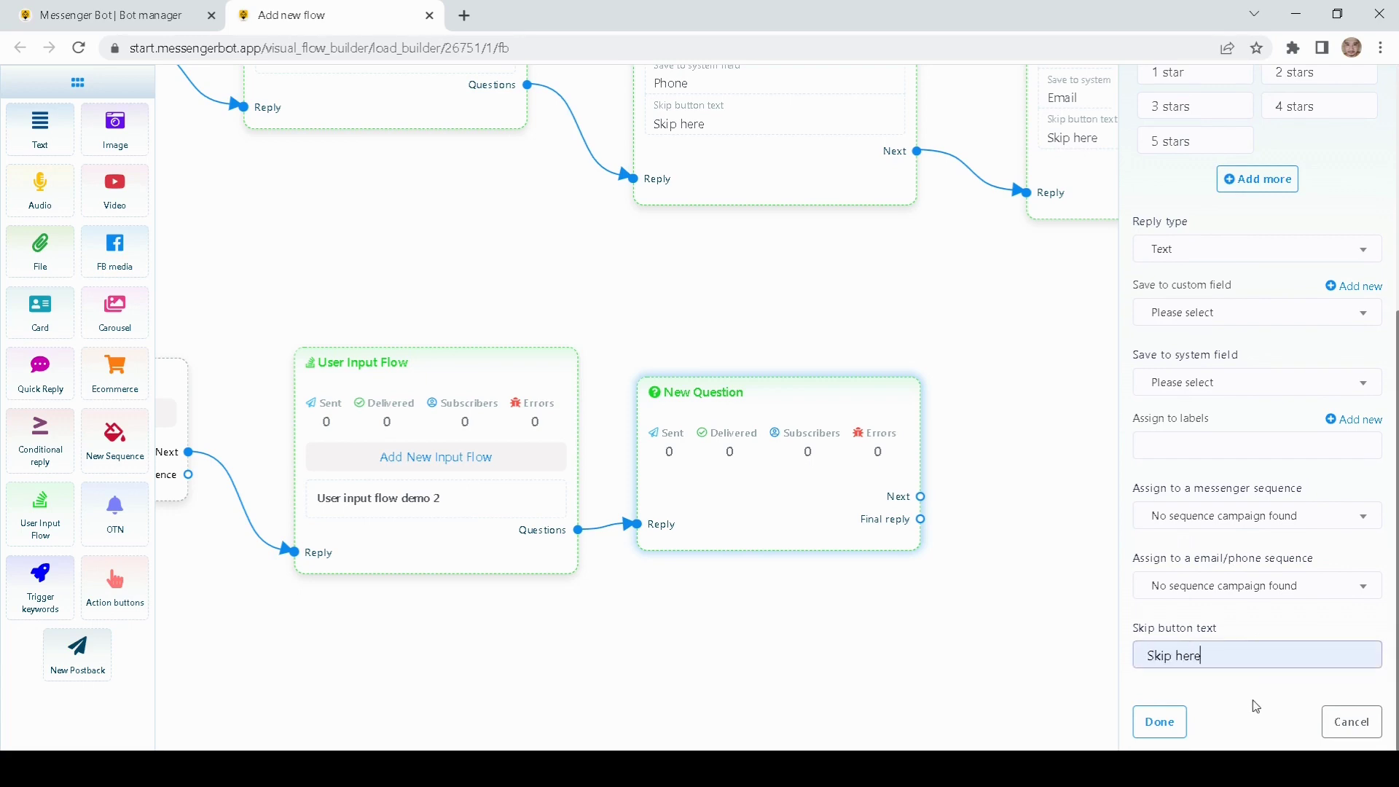
left_click(1220, 700)
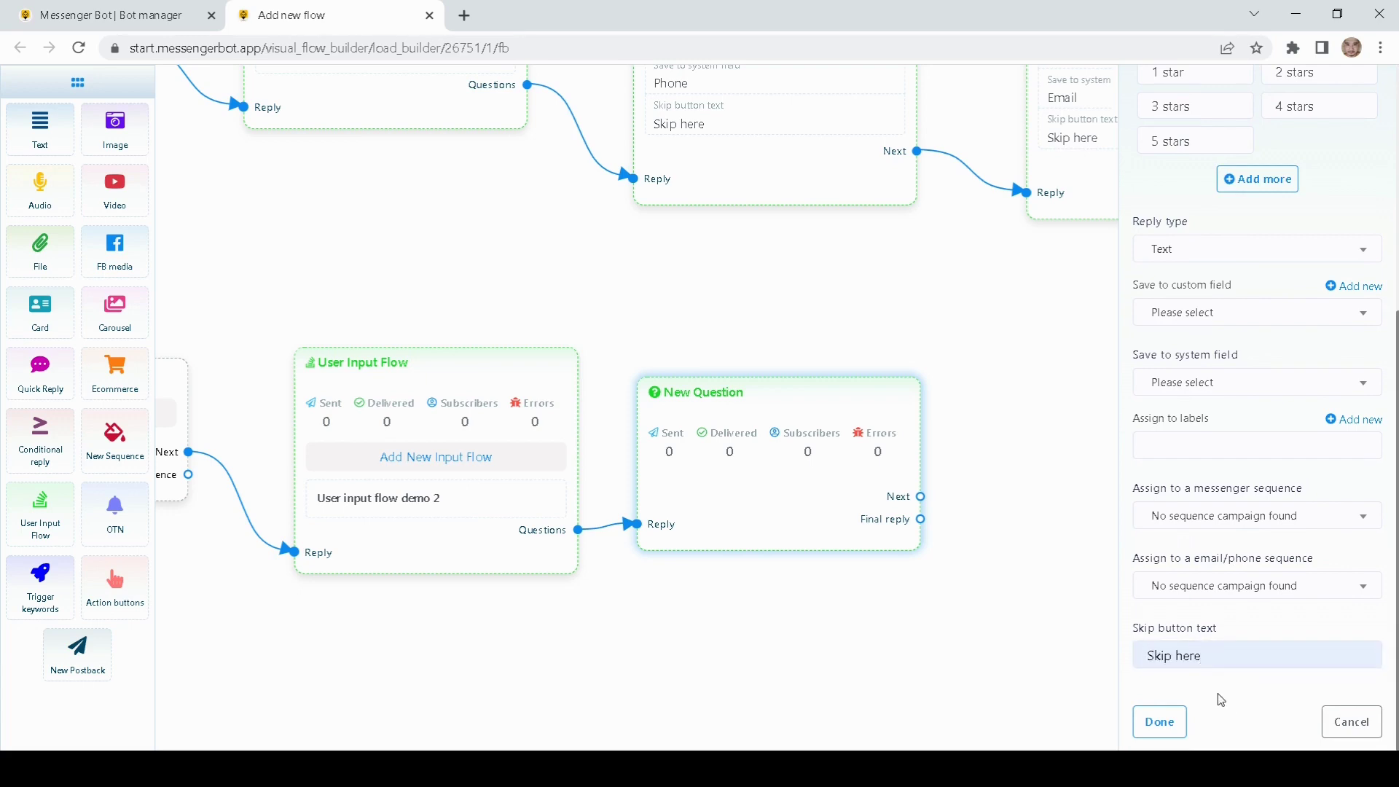
left_click(1159, 721)
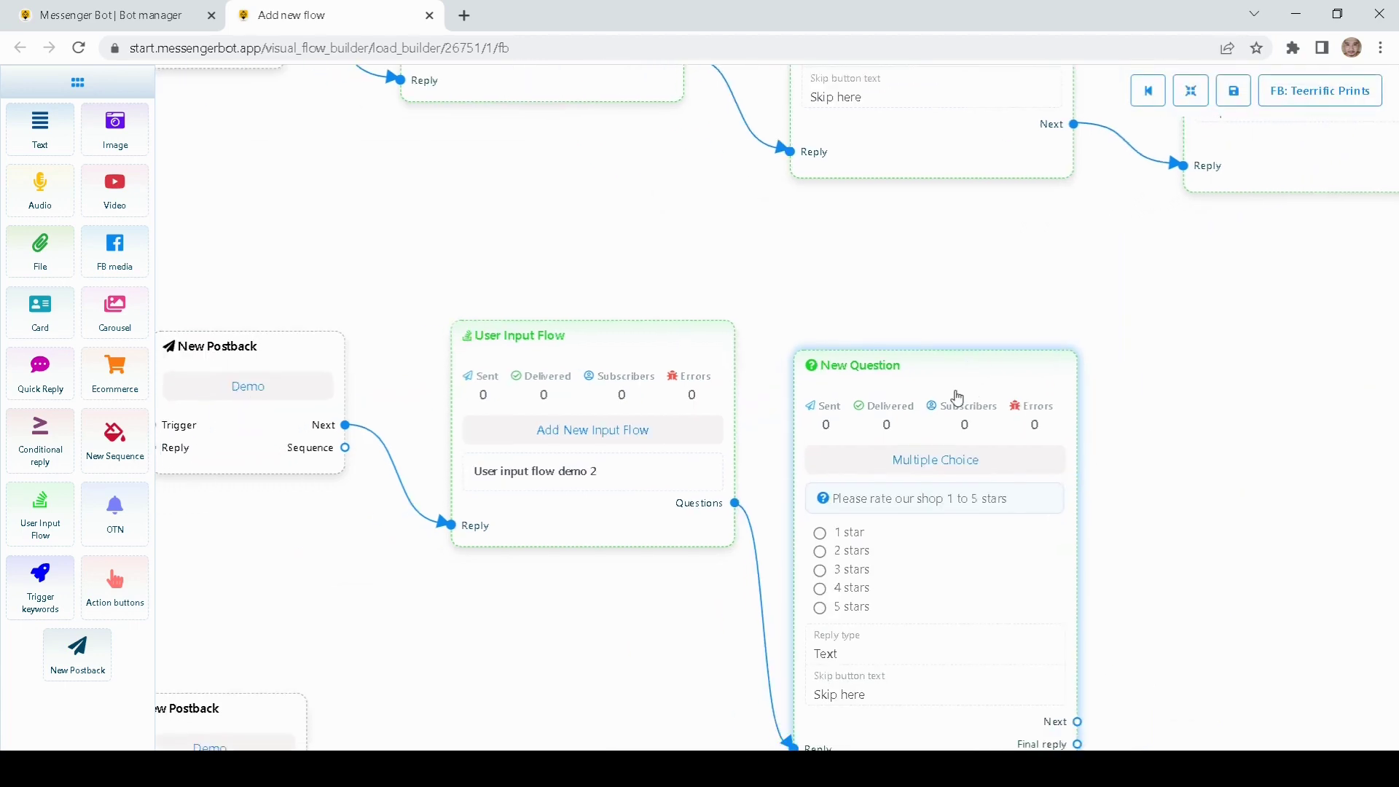
left_click_drag(958, 397, 999, 309)
left_click_drag(1268, 438, 970, 430)
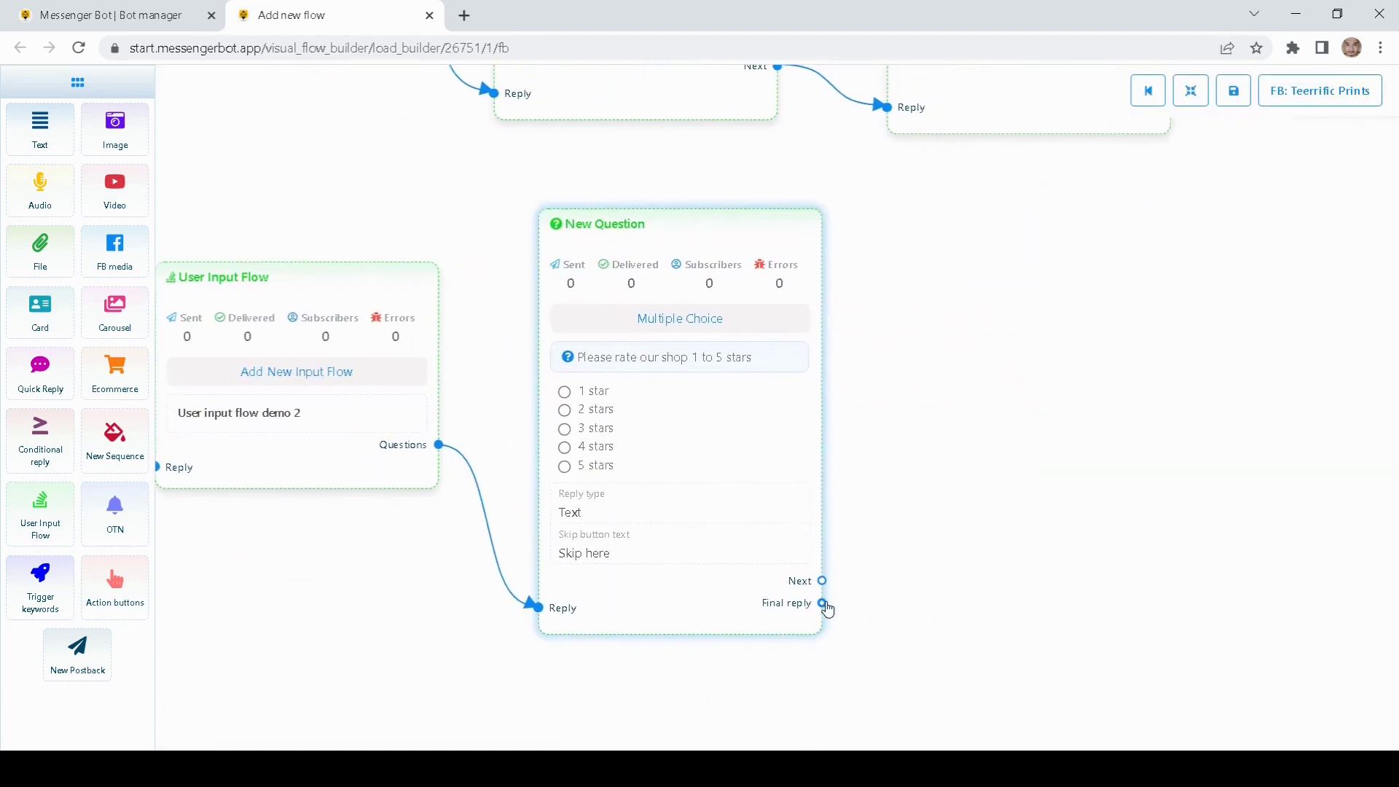
Step: Create a postback titled 'Thank you demo' from the rating question's Final reply
left_click_drag(827, 608, 1090, 353)
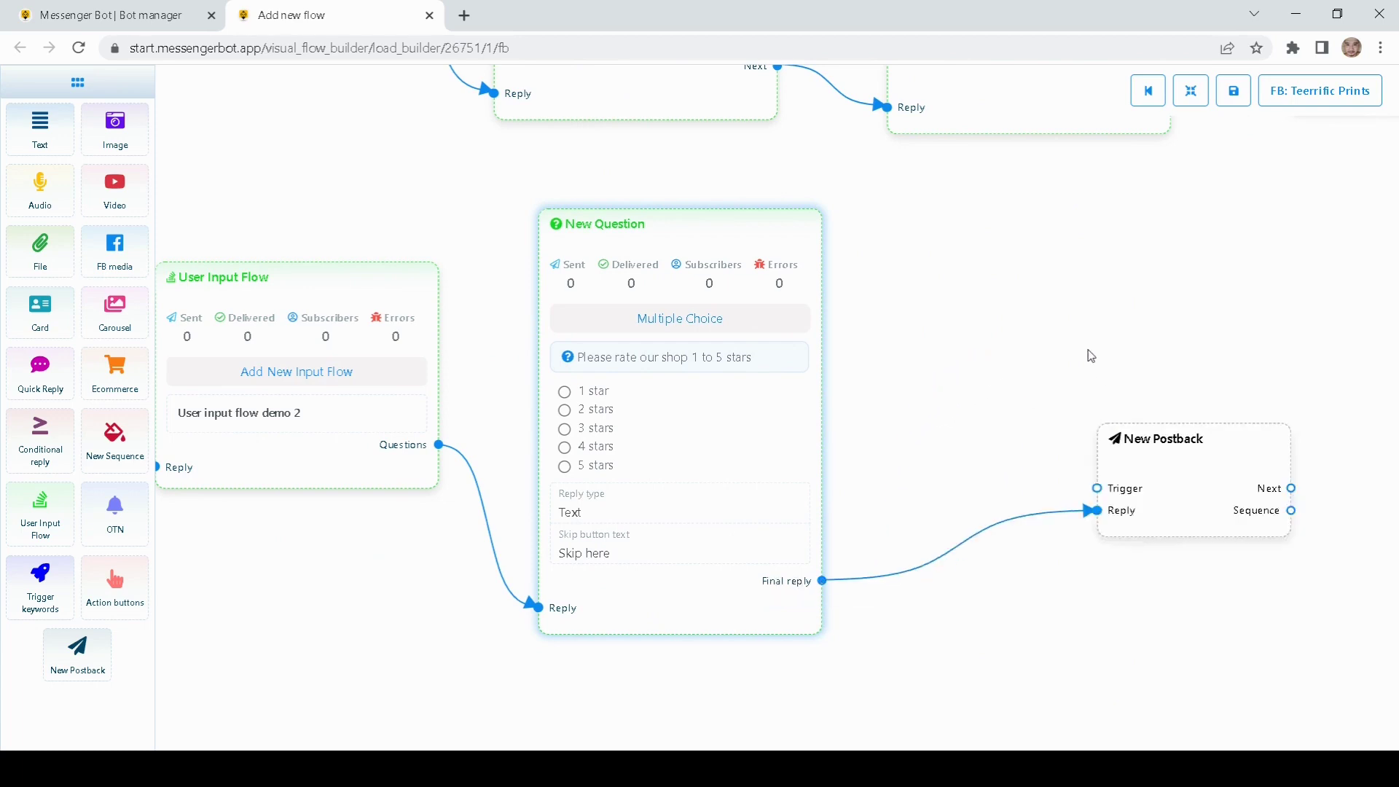
left_click_drag(1018, 474, 896, 414)
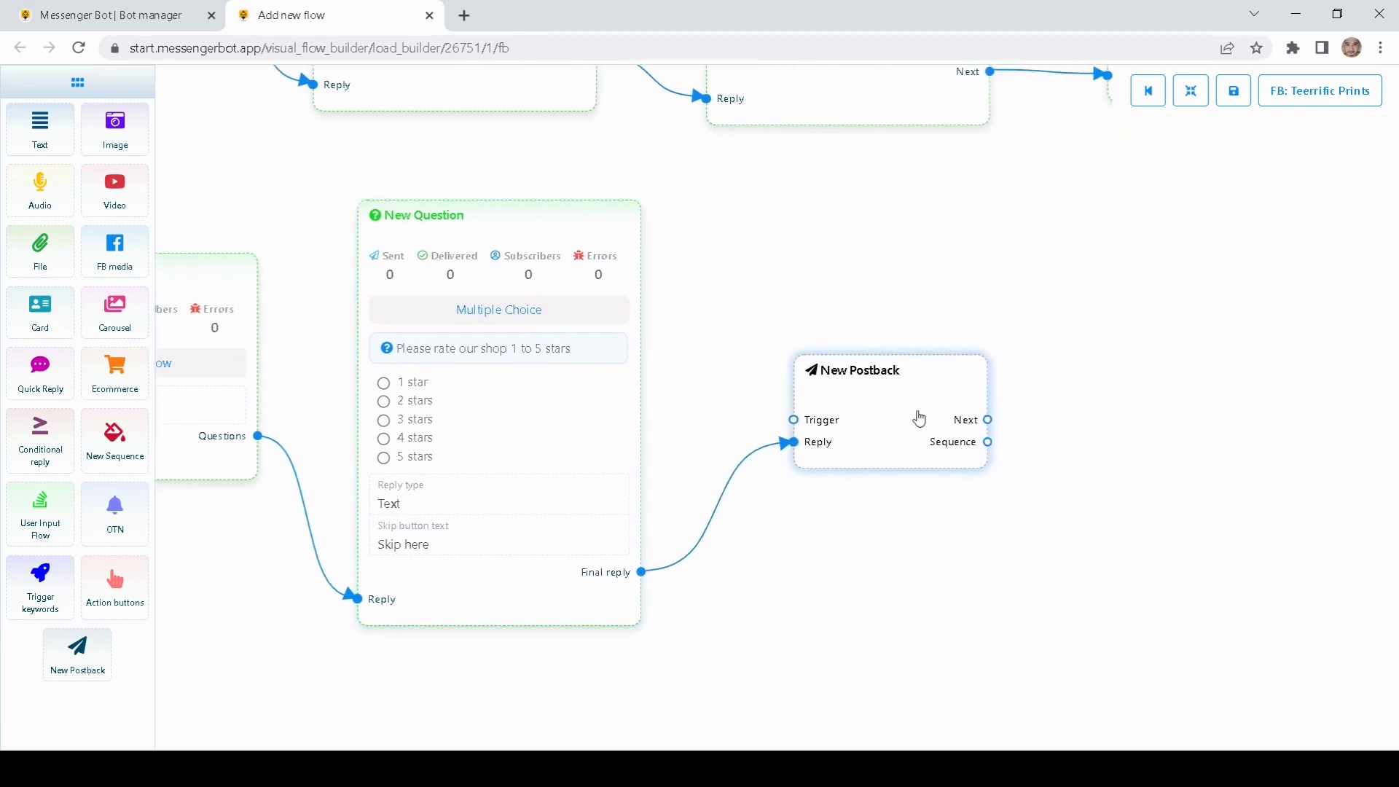
double_click(906, 424)
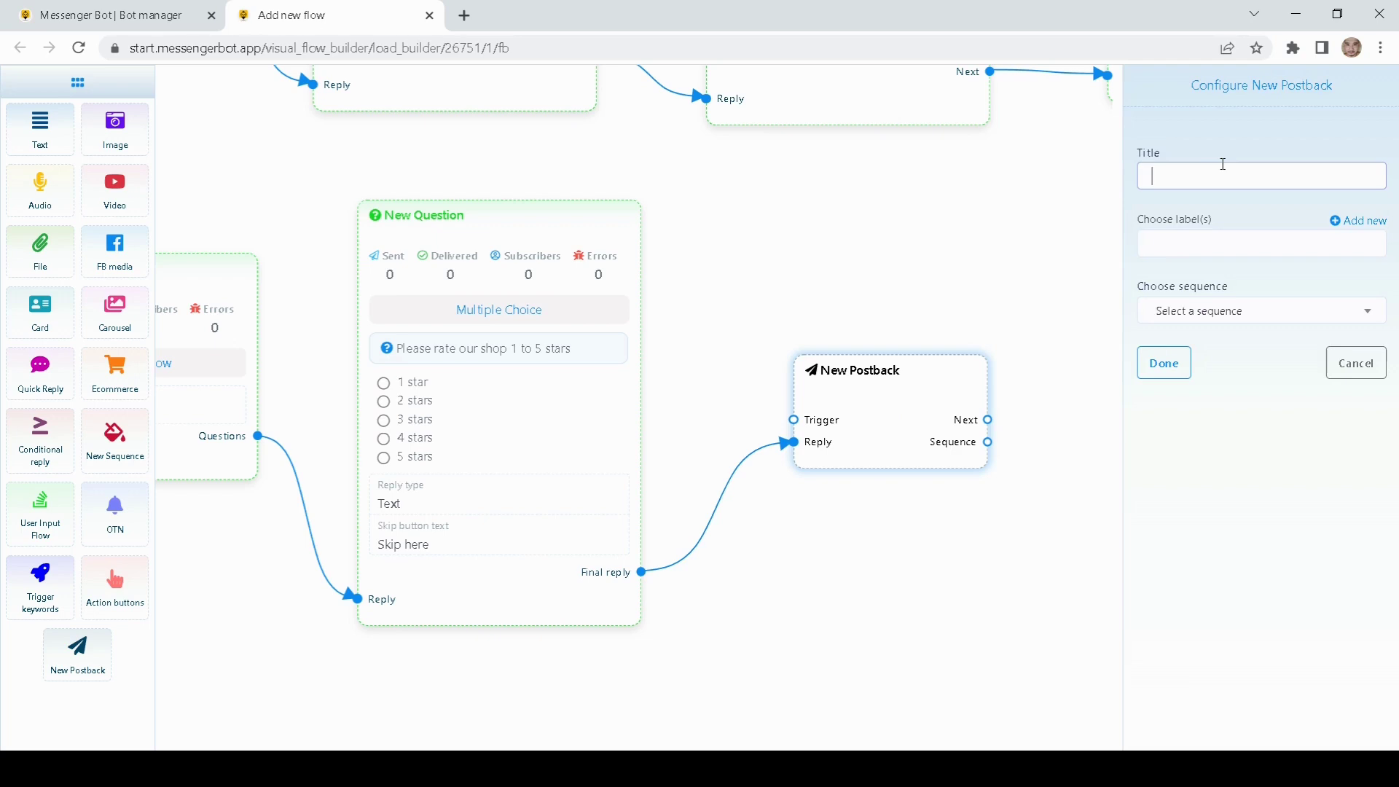
type("Thank you demo")
left_click(1184, 354)
Step: Attach a Text node after the postback saying 'Thank you for answering our survey'
left_click_drag(1003, 362, 817, 379)
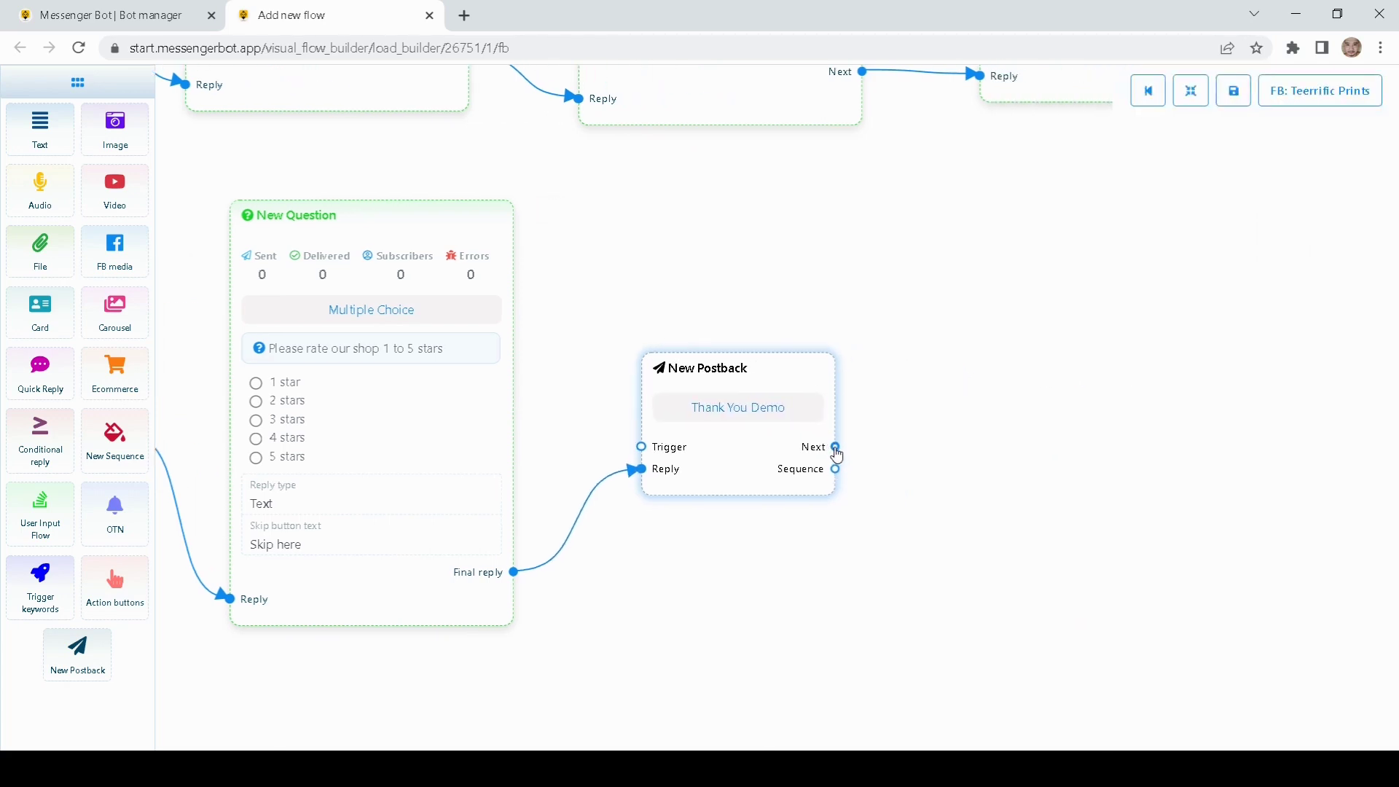
left_click_drag(835, 447, 1078, 406)
left_click(1090, 443)
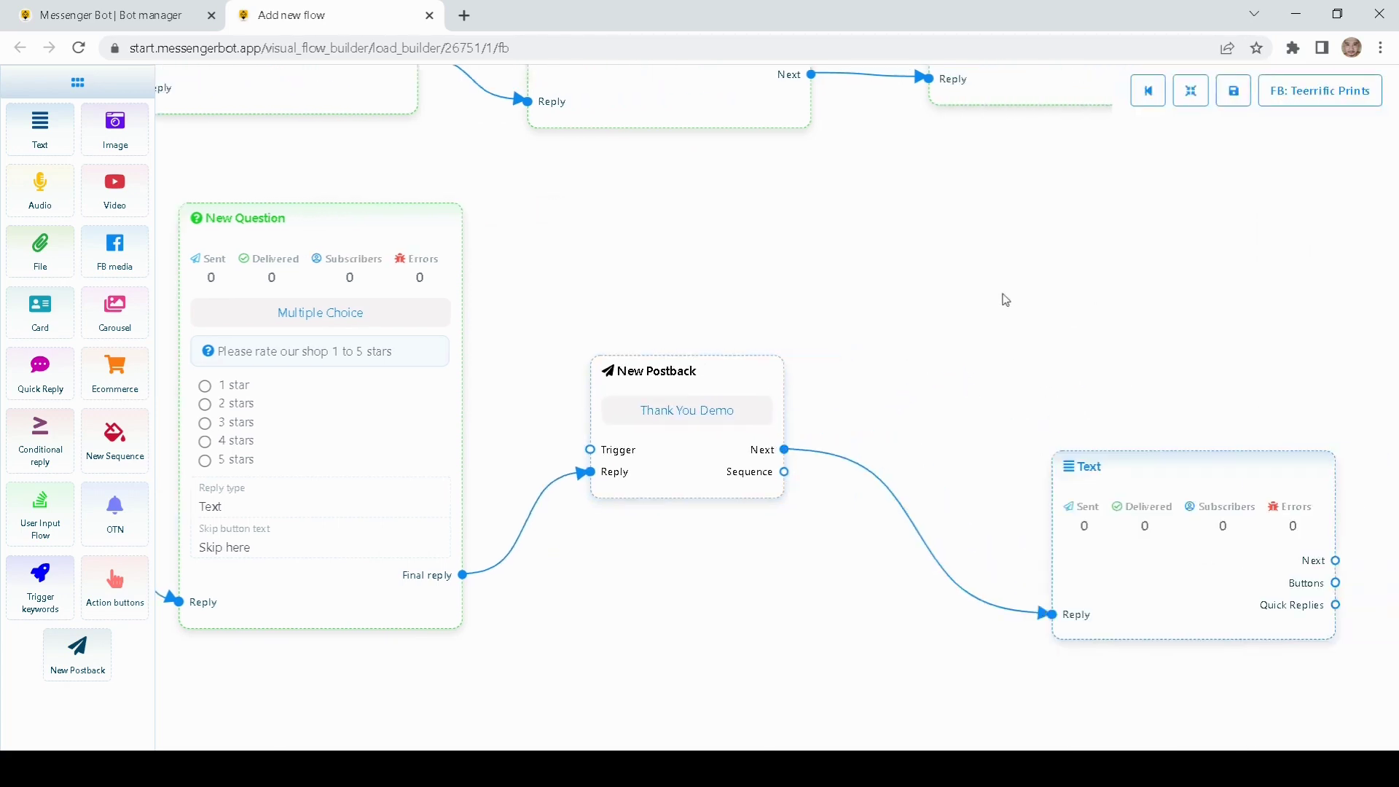
left_click_drag(937, 527, 887, 510)
double_click(886, 509)
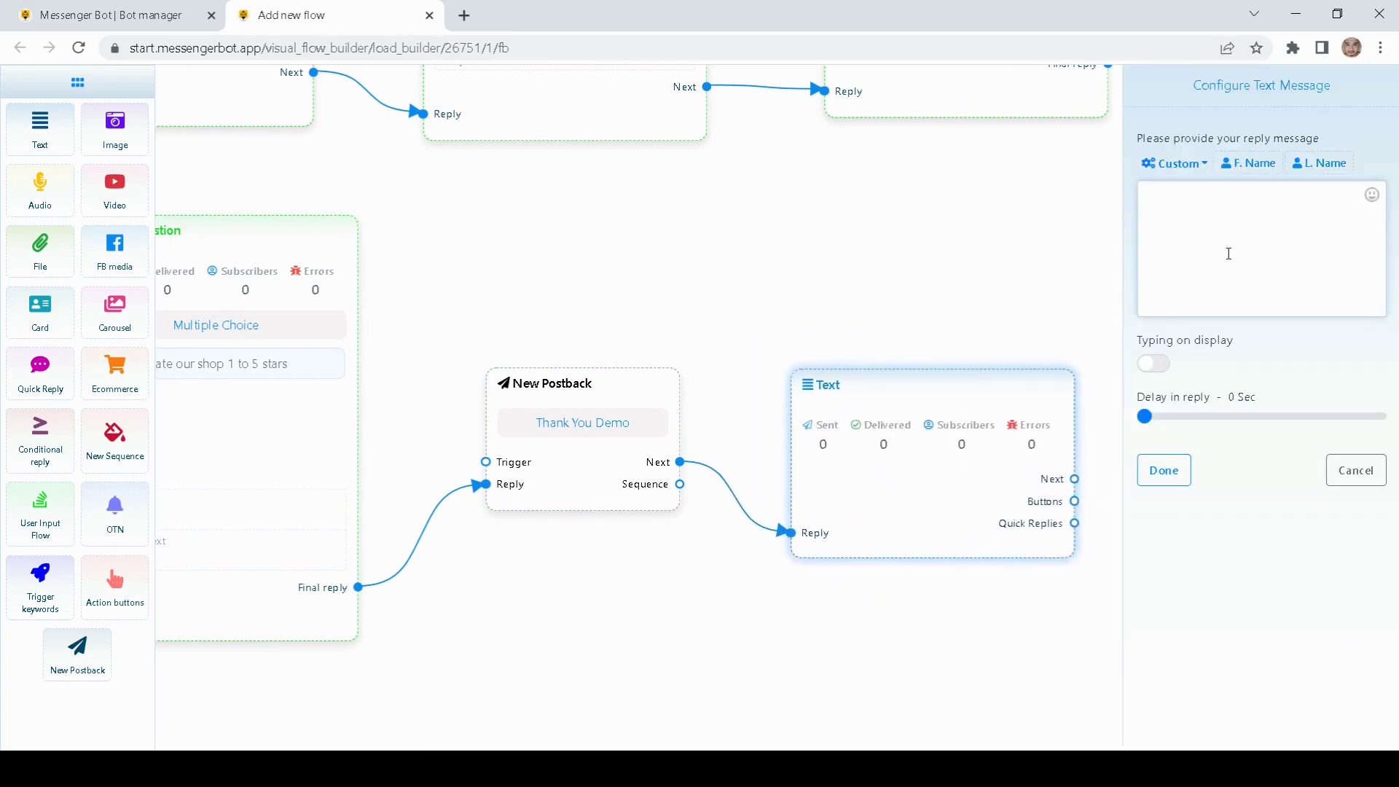
type("Thank you for answering our survey")
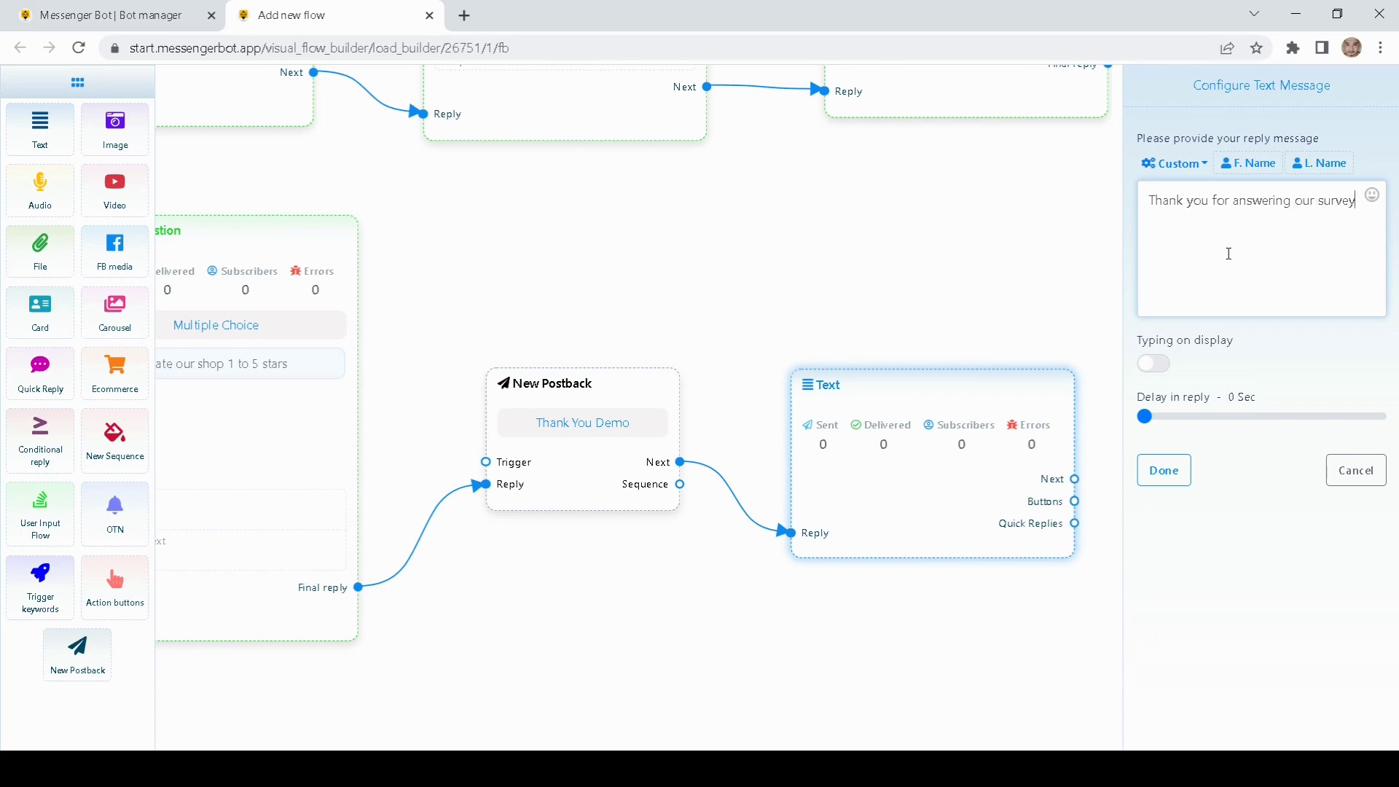
left_click(1164, 471)
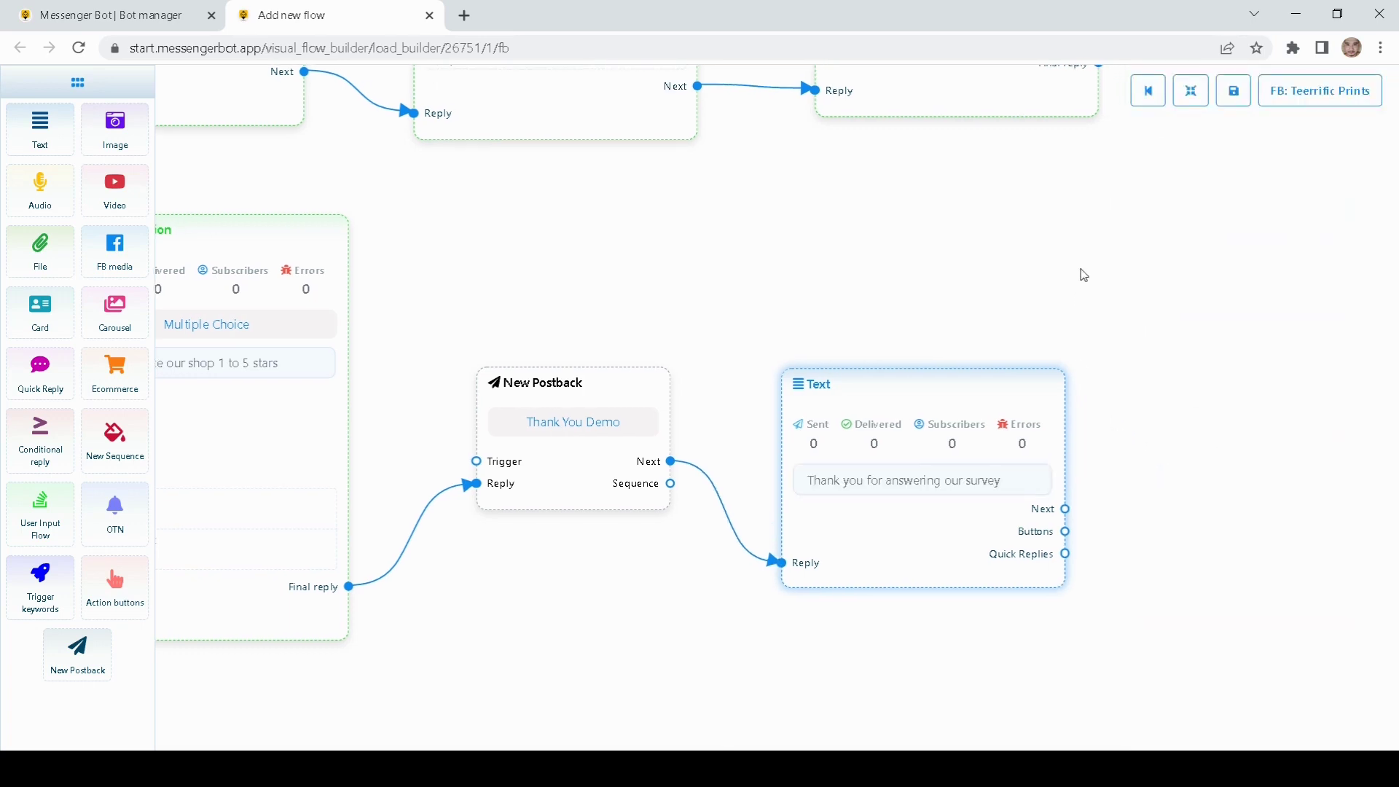
mouse_move(933, 381)
left_mouse_down()
mouse_move(947, 331)
mouse_move(940, 365)
left_mouse_up()
scroll(1012, 296, "down", 5)
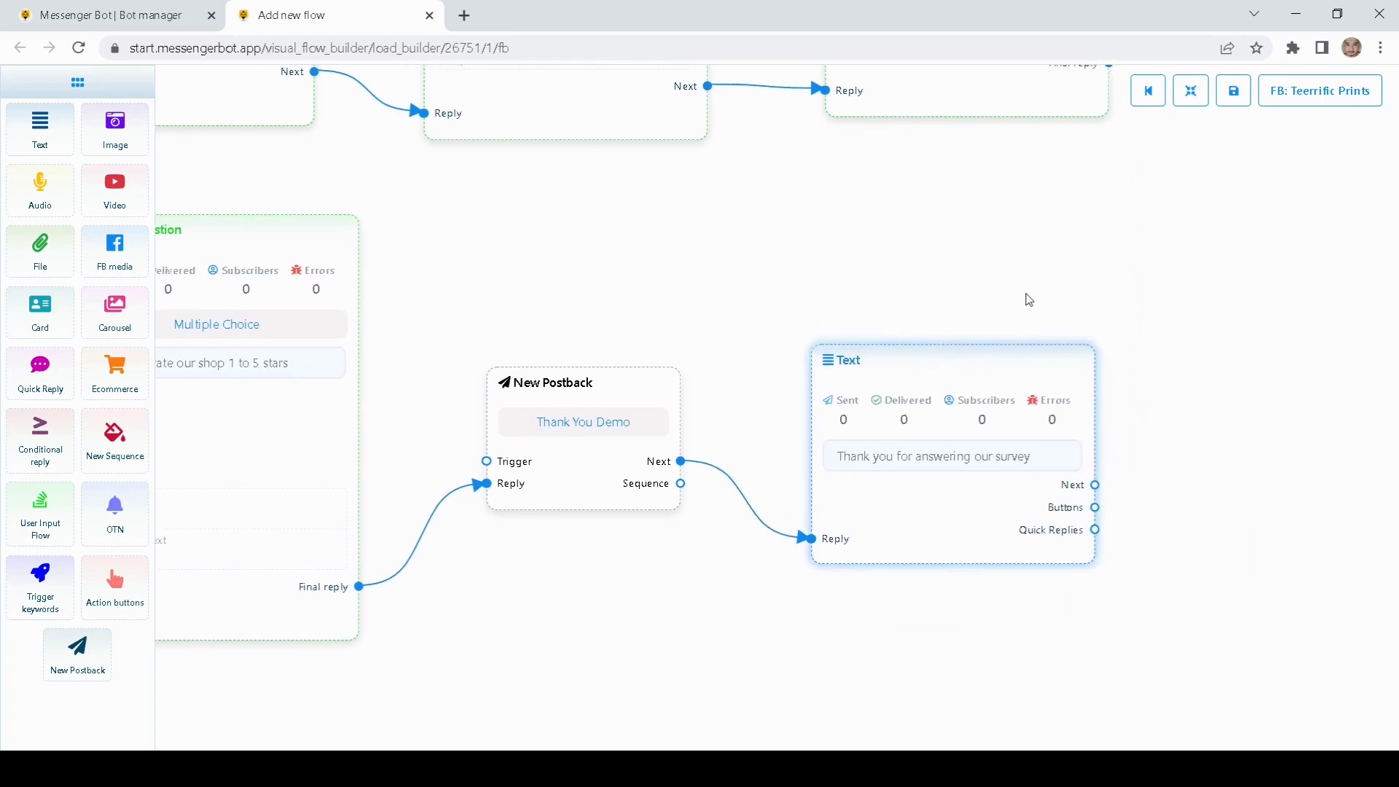
left_click_drag(226, 236, 629, 338)
left_click_drag(350, 193, 443, 220)
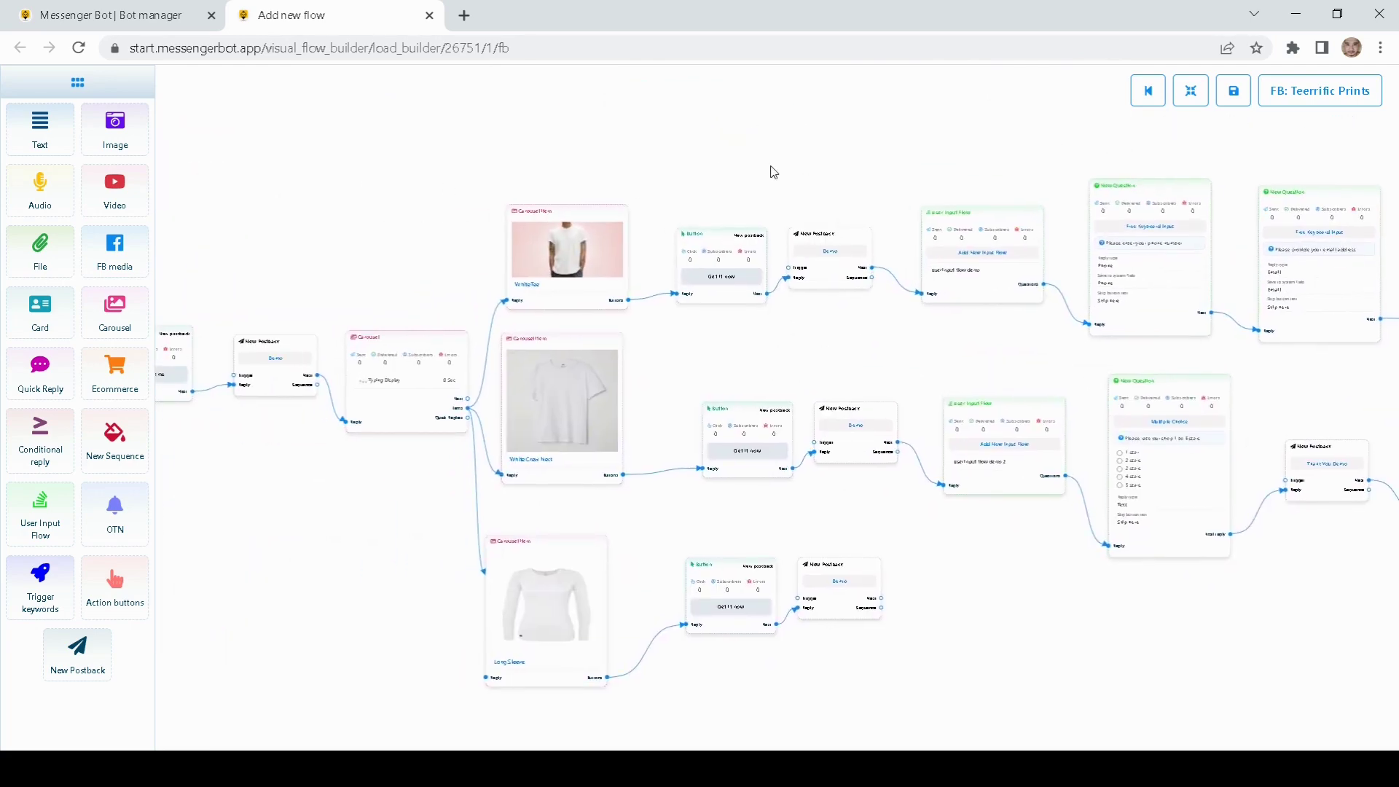
scroll(961, 278, "up", 5)
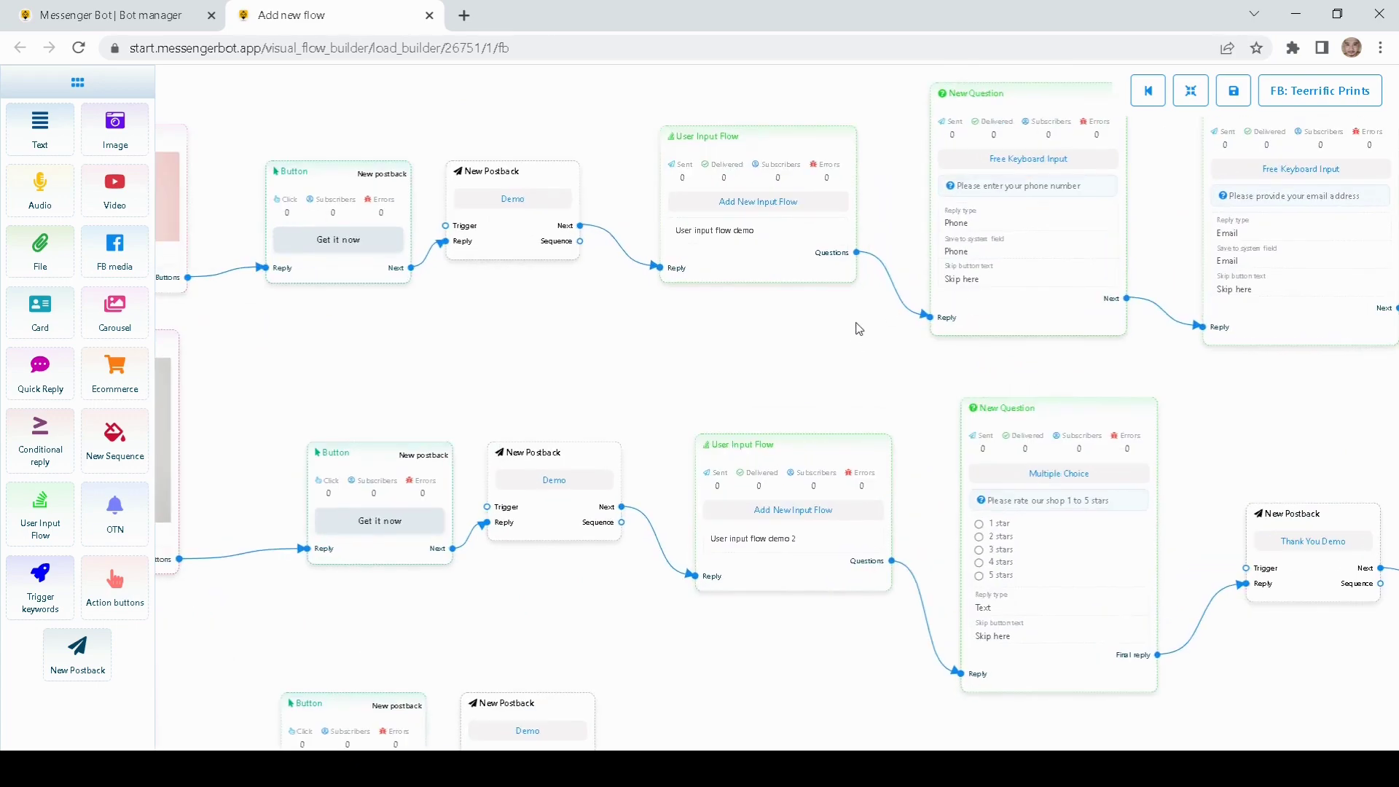
left_click_drag(912, 237, 810, 252)
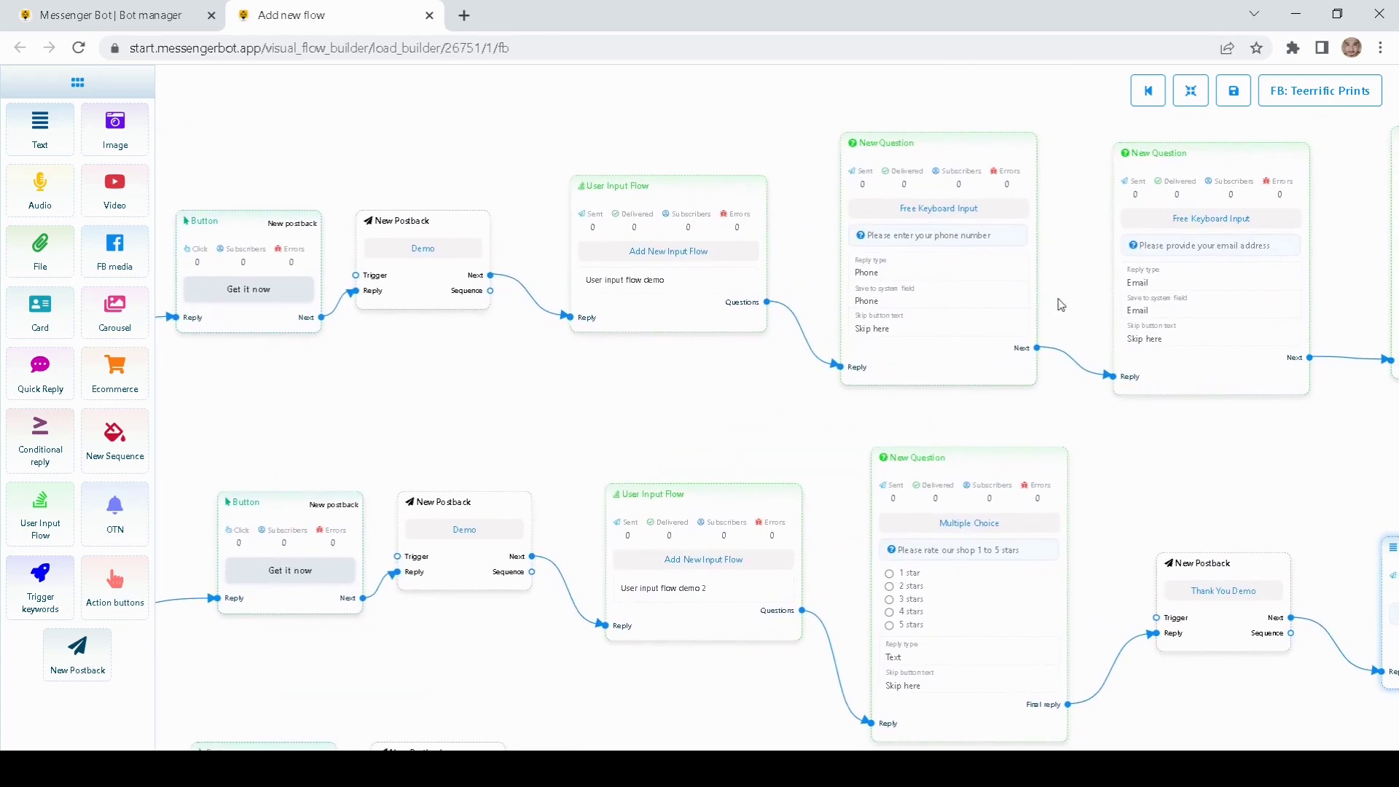
left_click_drag(792, 438, 783, 350)
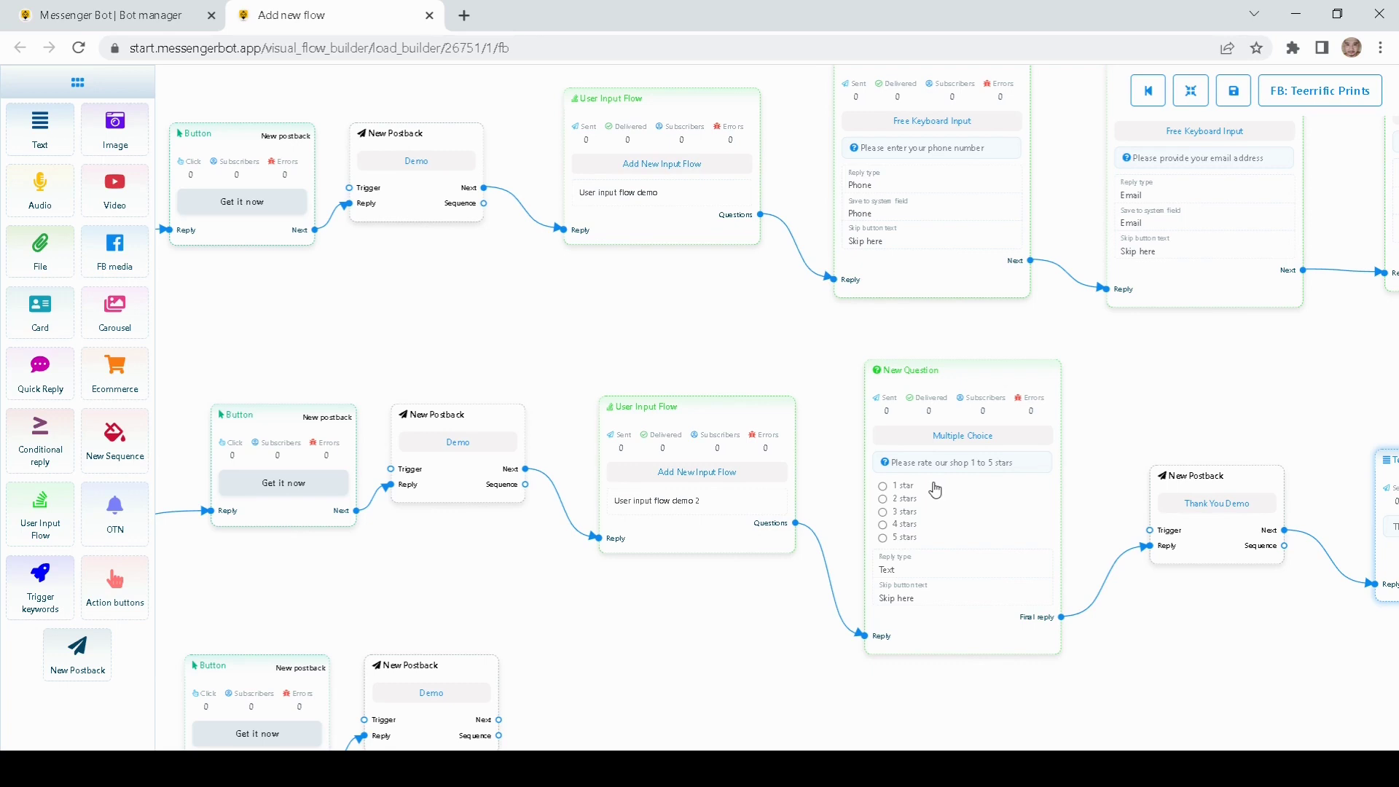
left_click_drag(762, 365, 656, 369)
left_click_drag(1033, 343, 964, 393)
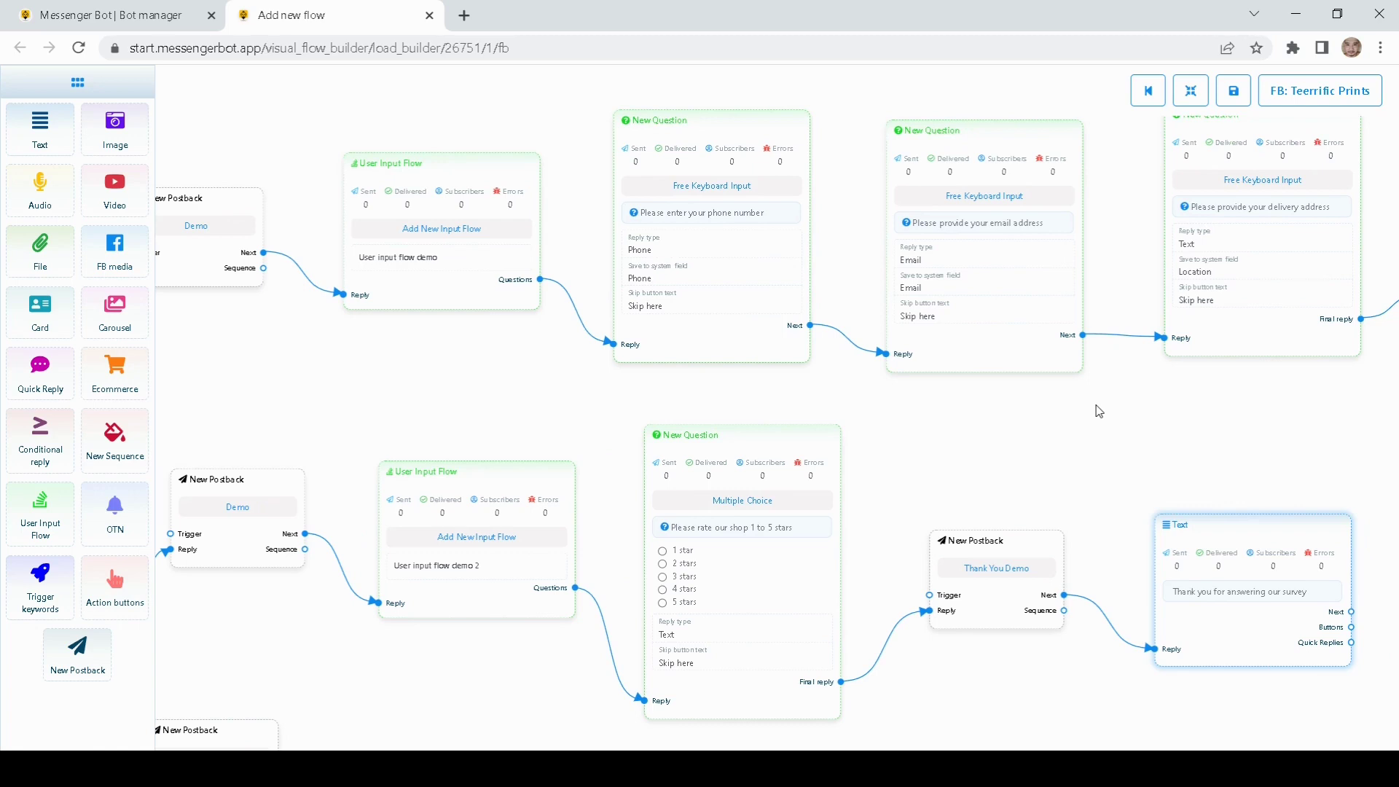
left_click(1235, 100)
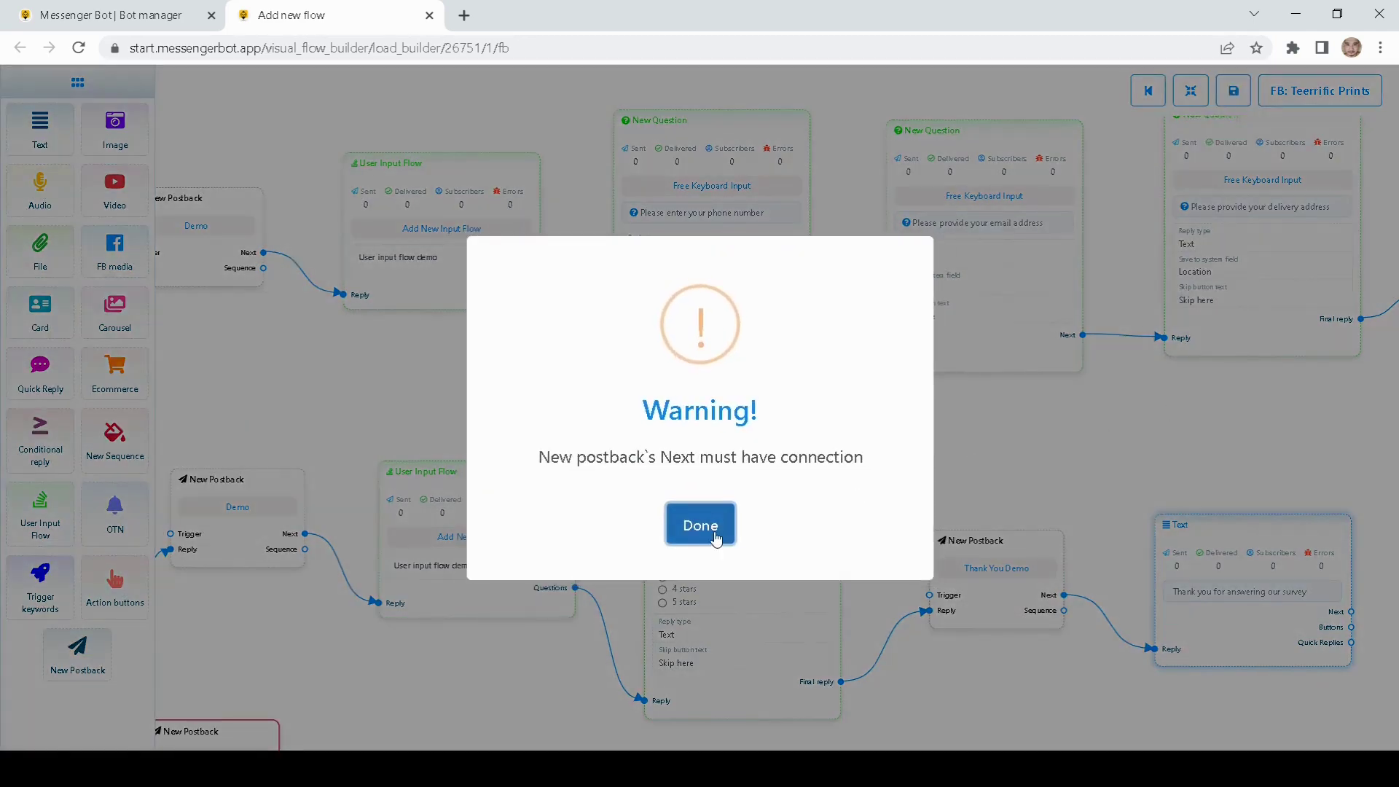
left_click(715, 539)
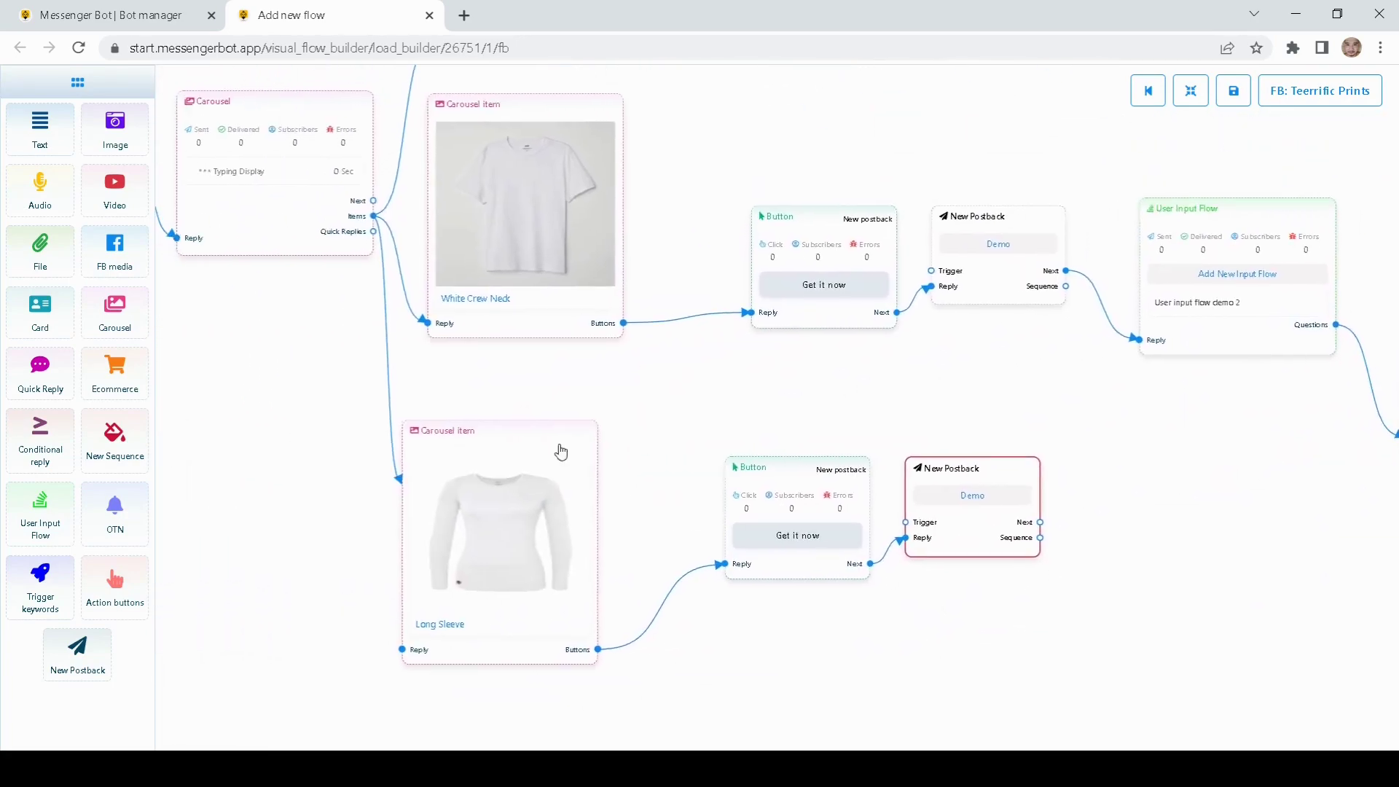
right_click(529, 482)
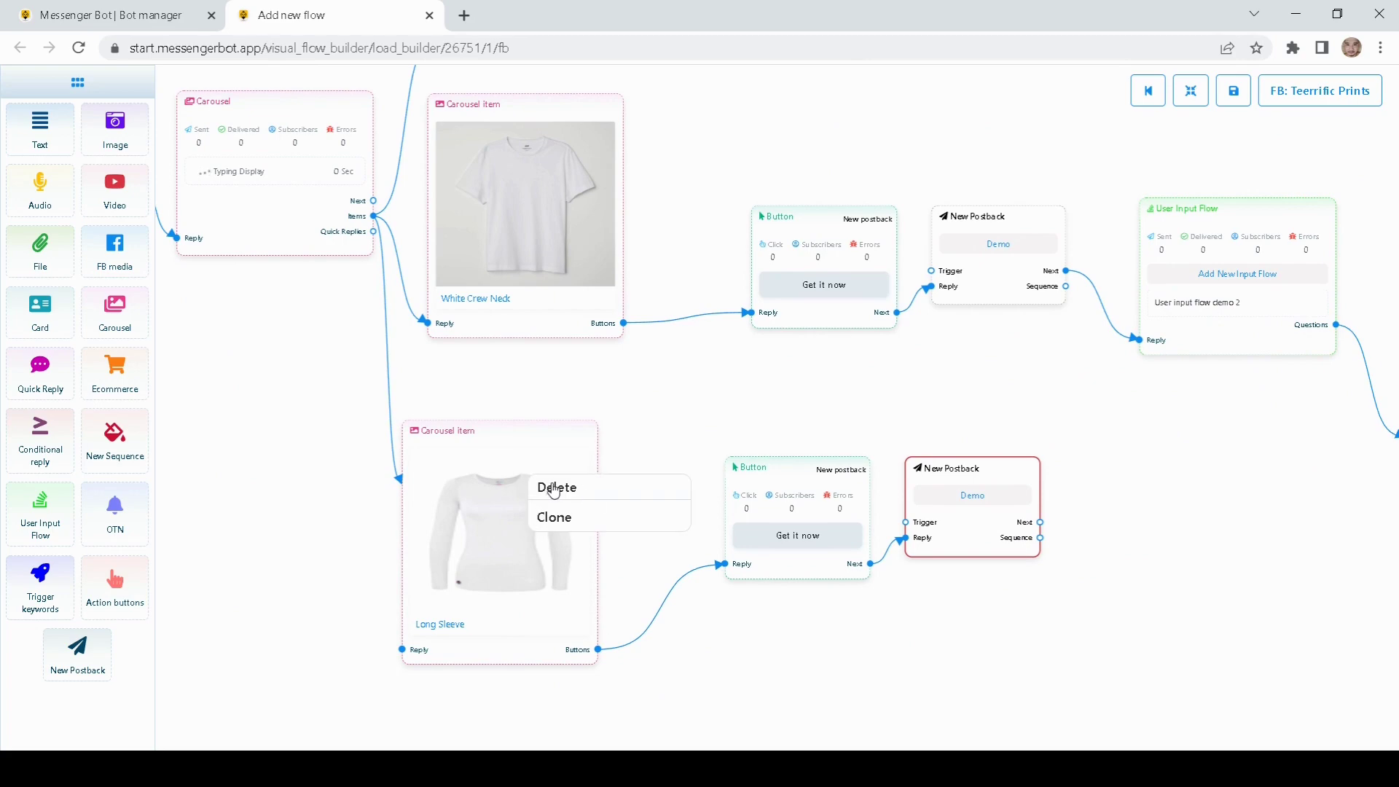
left_click(548, 487)
right_click(815, 484)
left_click(843, 492)
right_click(952, 474)
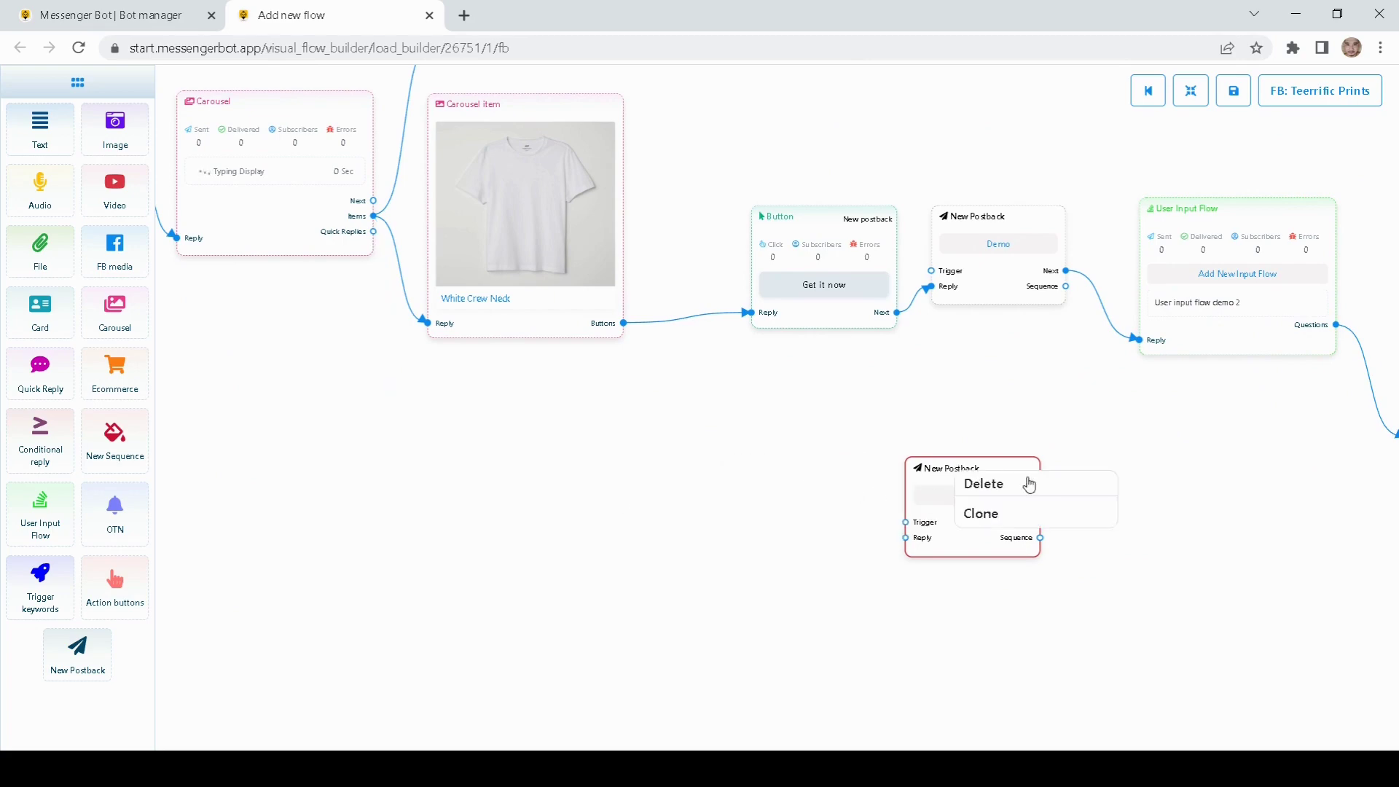
left_click(1030, 484)
left_click_drag(896, 303, 654, 428)
scroll(900, 390, "down", 4)
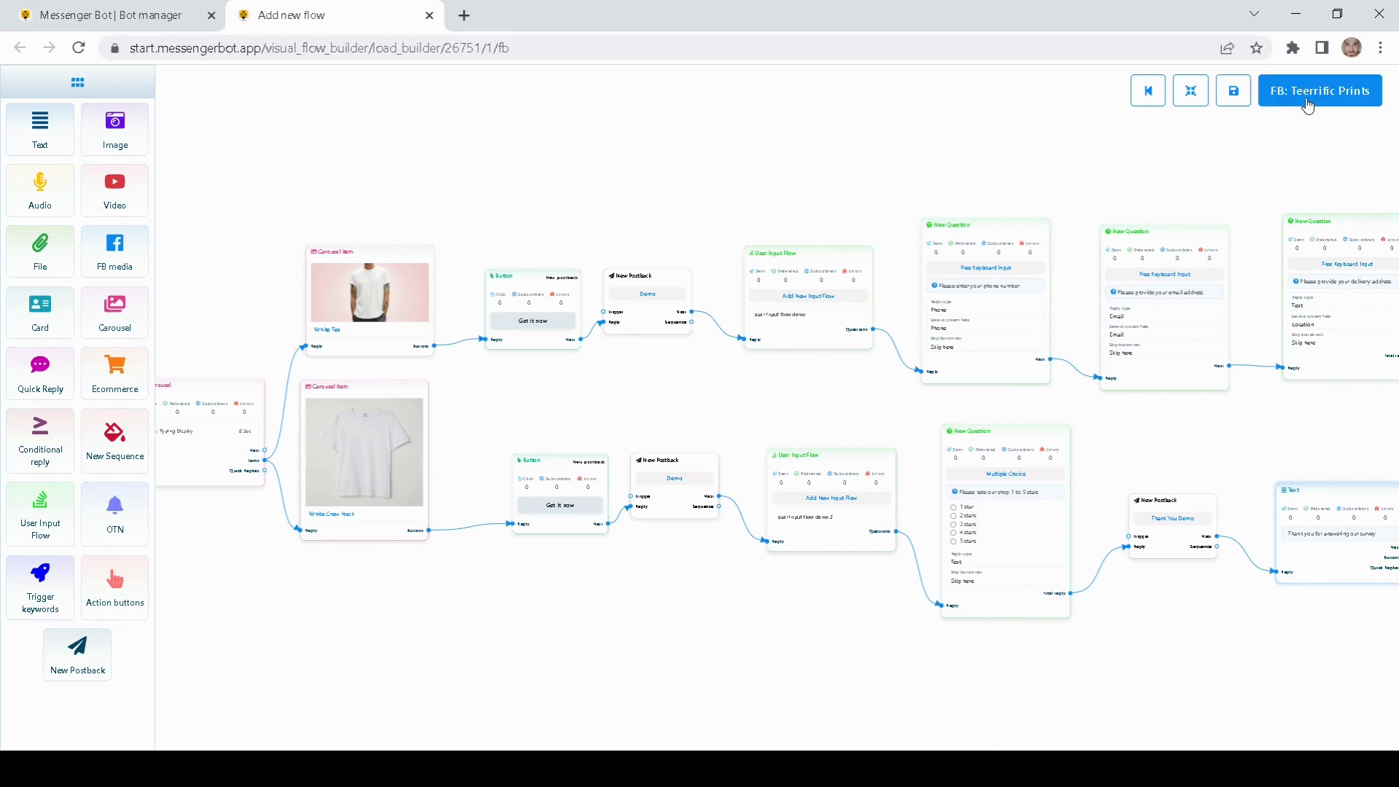
Step: Open the Teerrific Prints page, close the other chat, act as your personal profile, and contact the page
left_click(1308, 105)
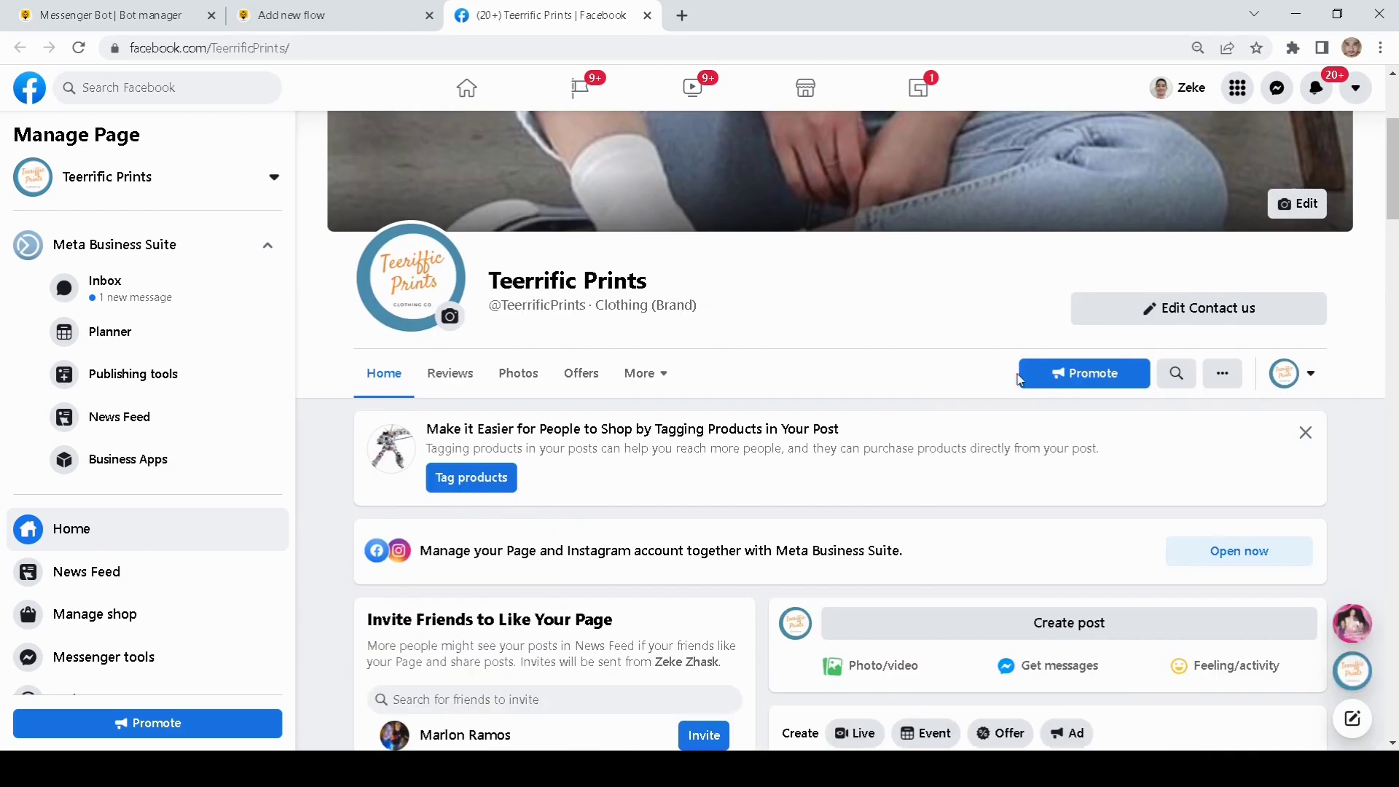
left_click(1370, 611)
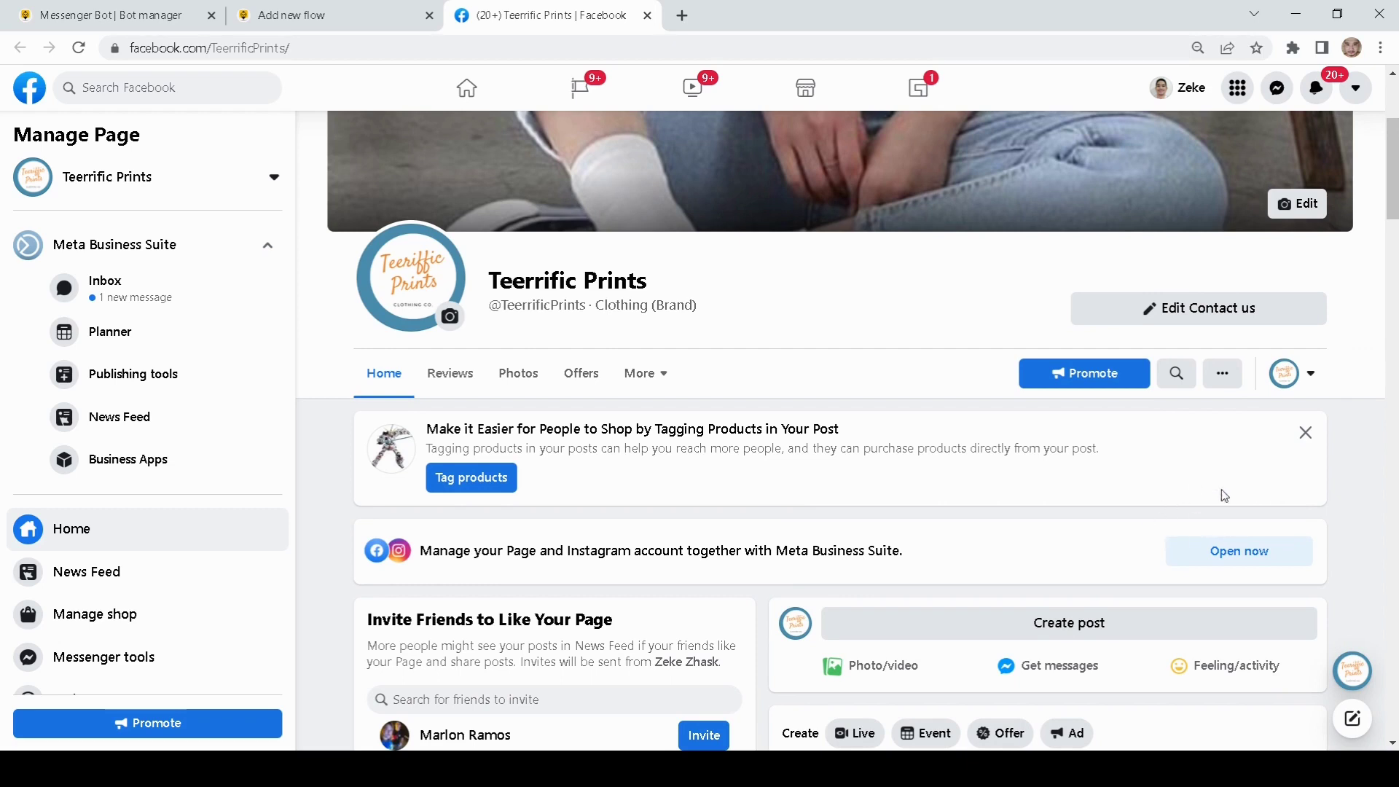
left_click(1311, 375)
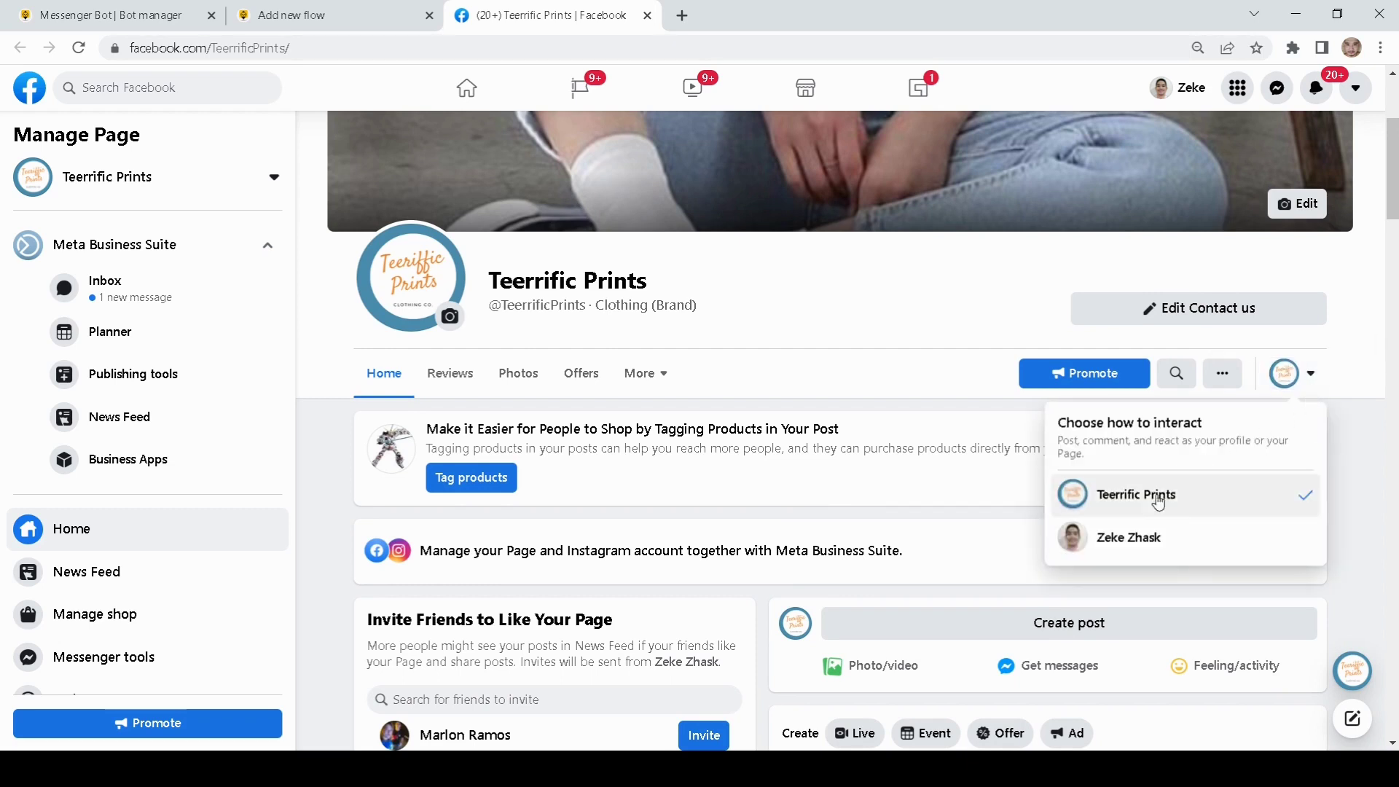
left_click(1144, 545)
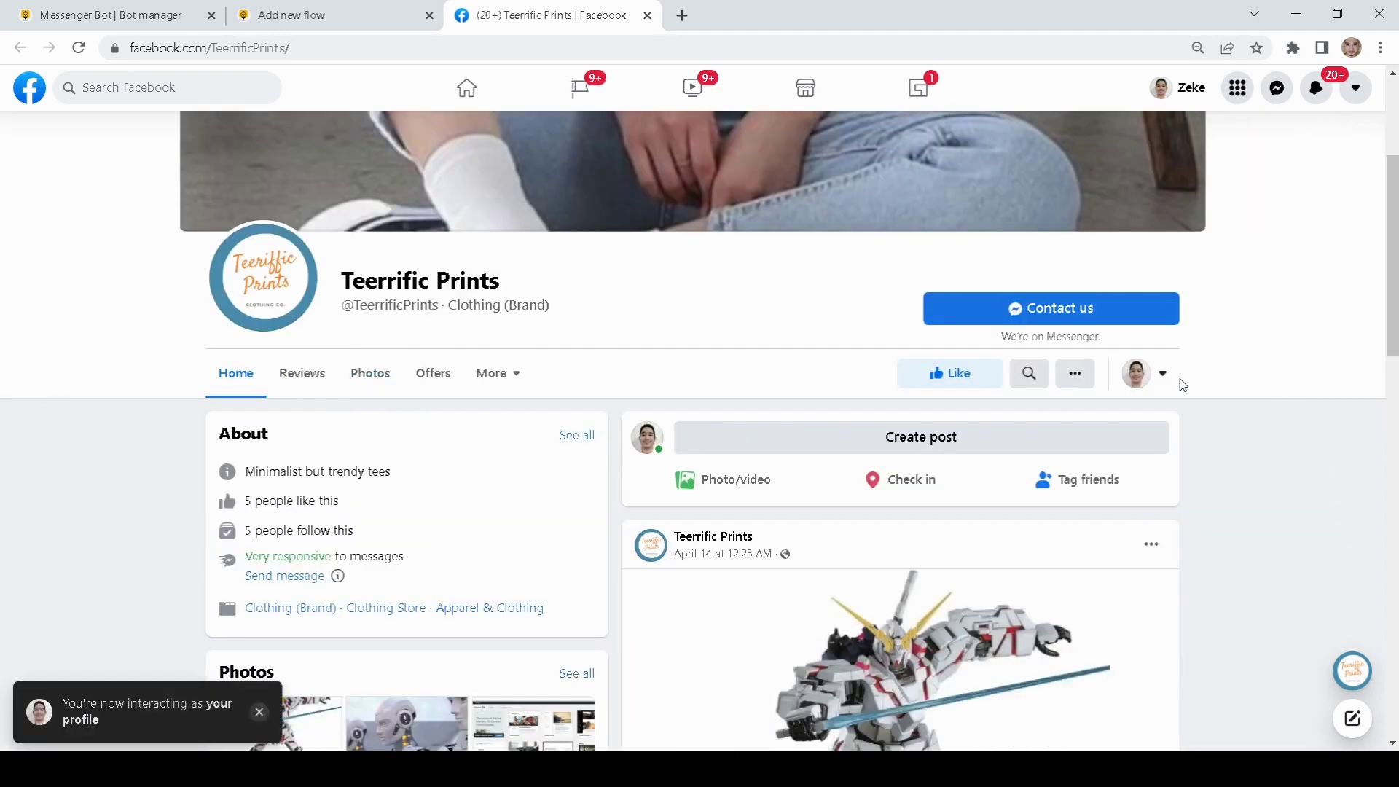
left_click(1066, 314)
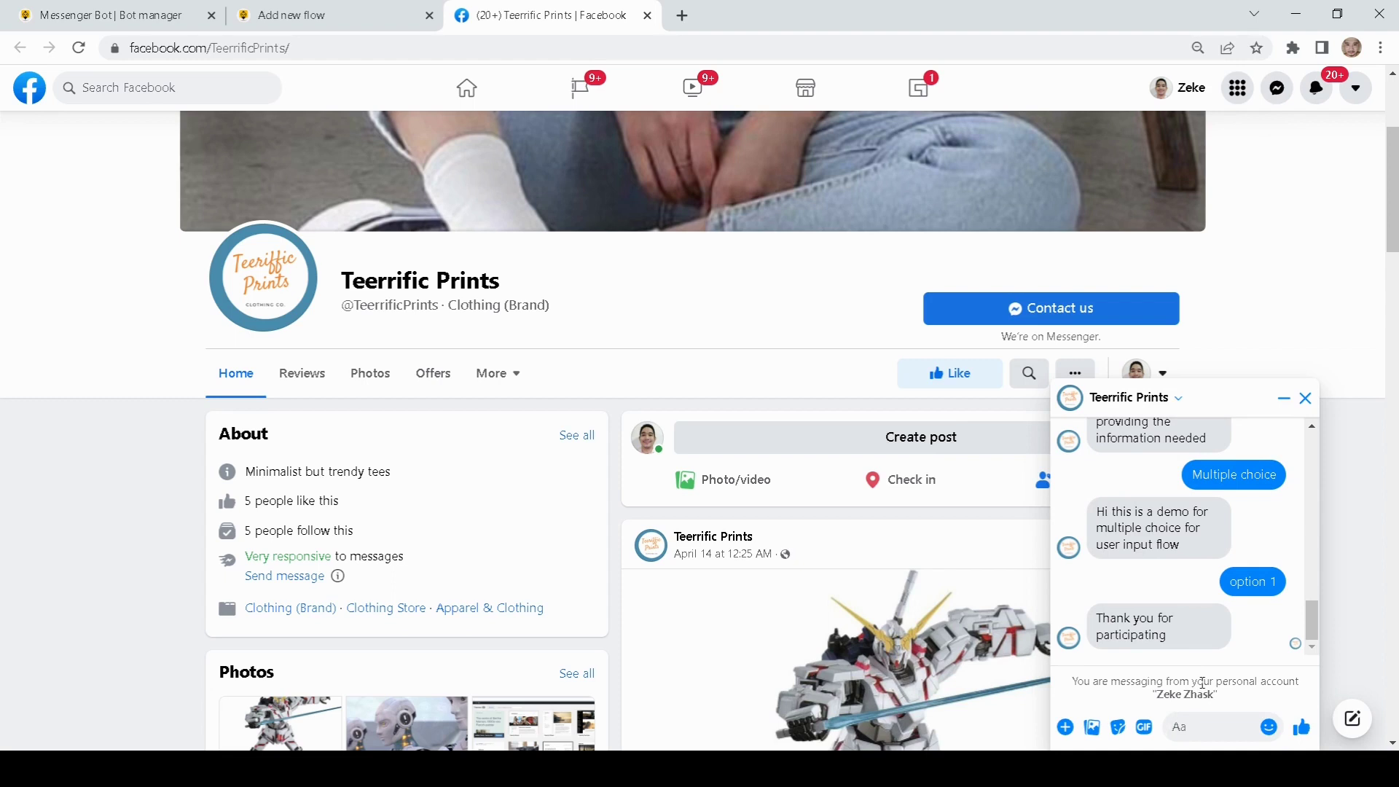
Step: Greet the bot, browse the shirt carousel, and order the White tee
type("Hello")
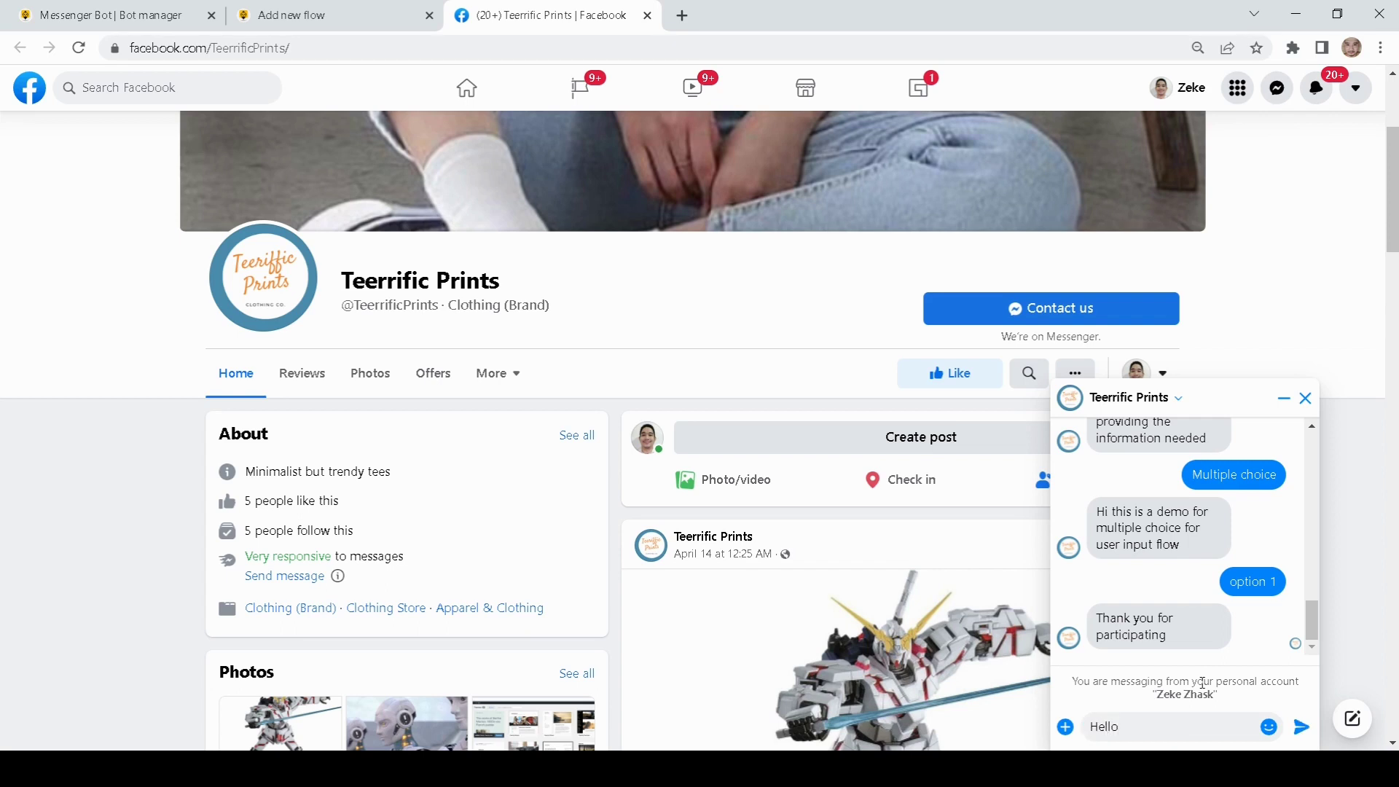
key("Return")
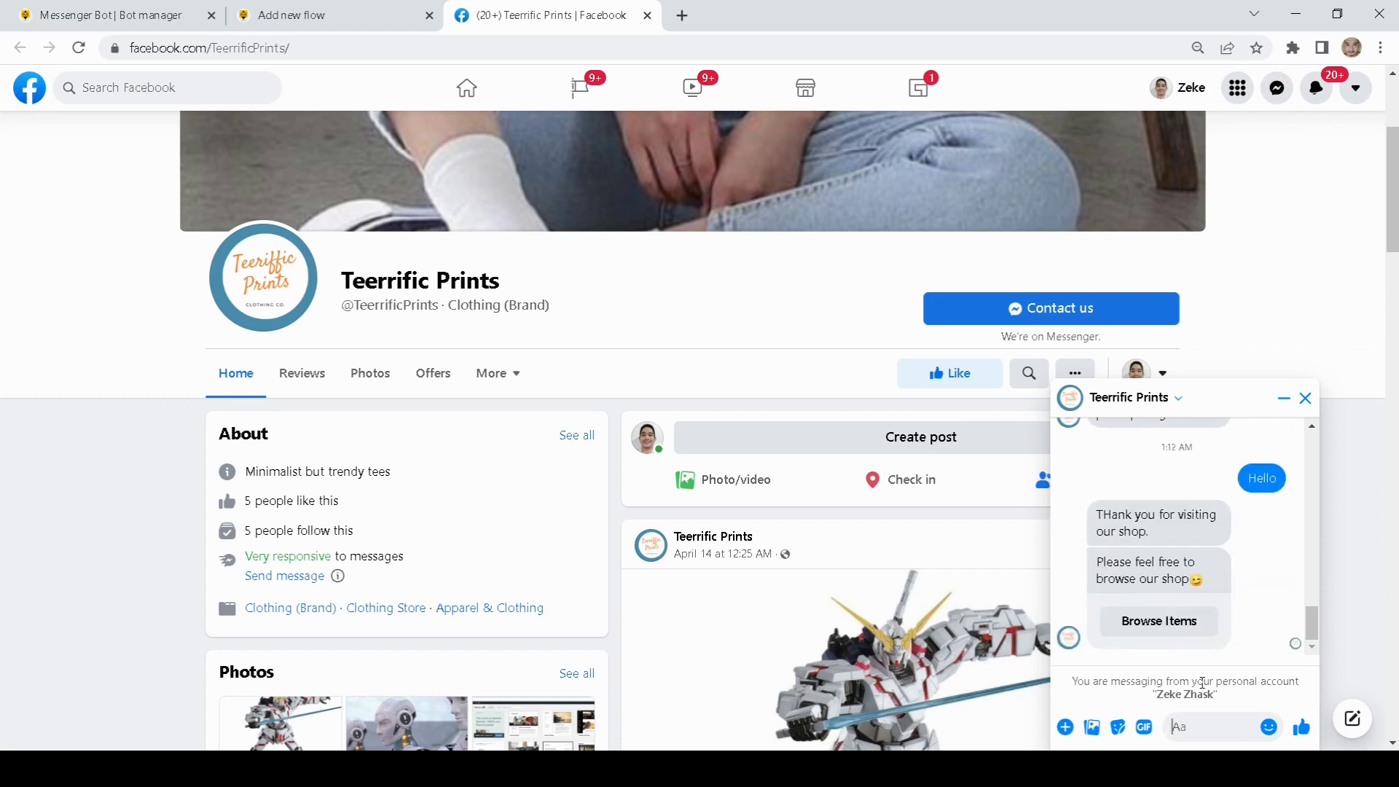
left_click(1155, 625)
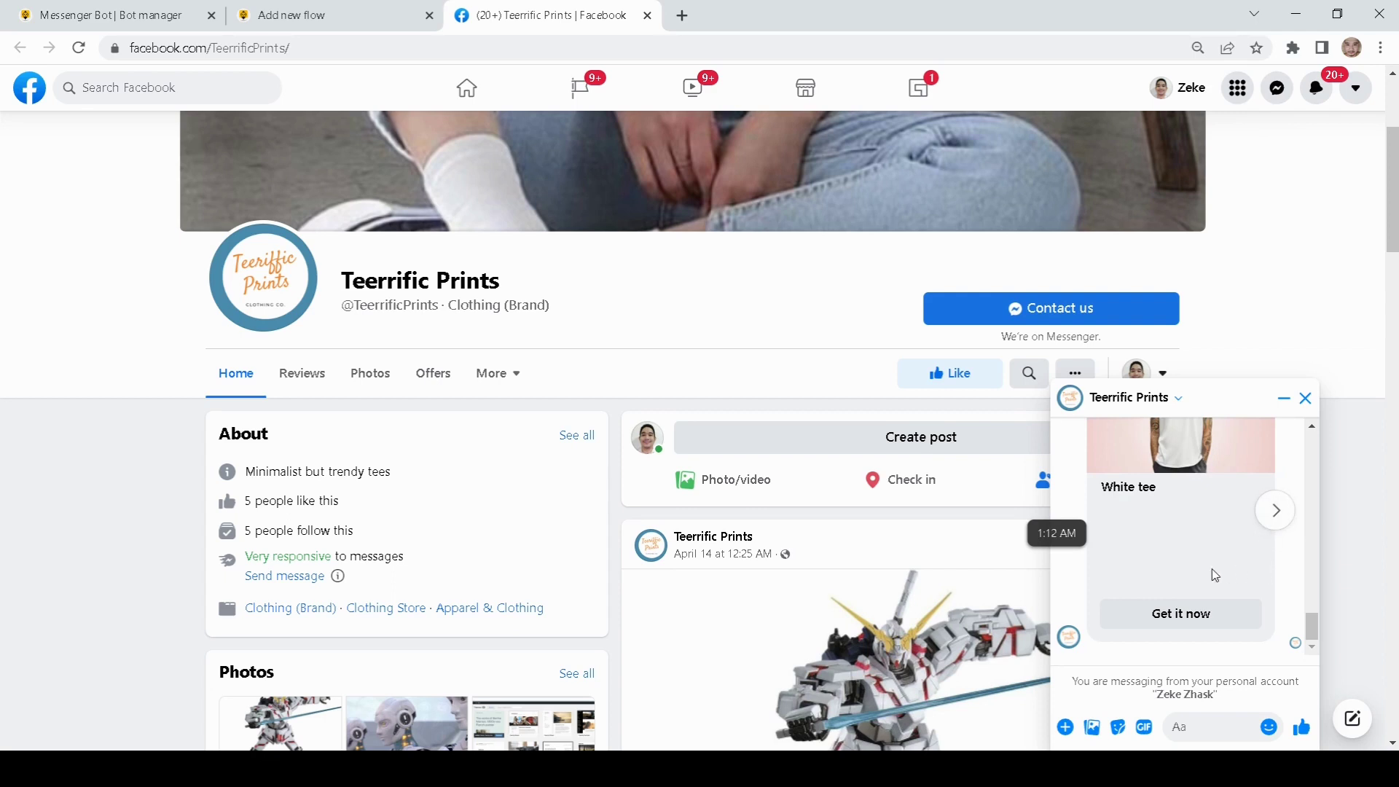
left_click(1275, 510)
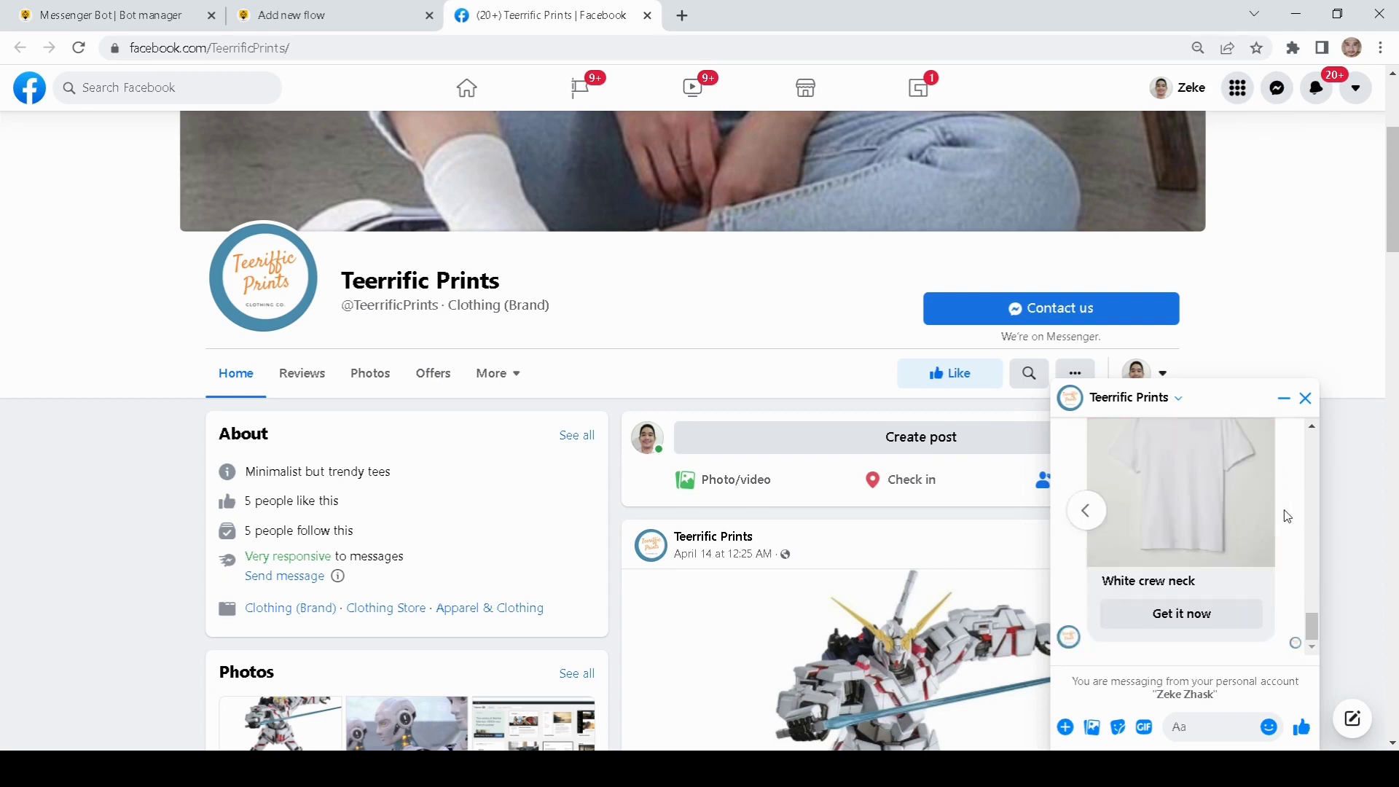
left_click(1086, 510)
scroll(1247, 572, "up", 1)
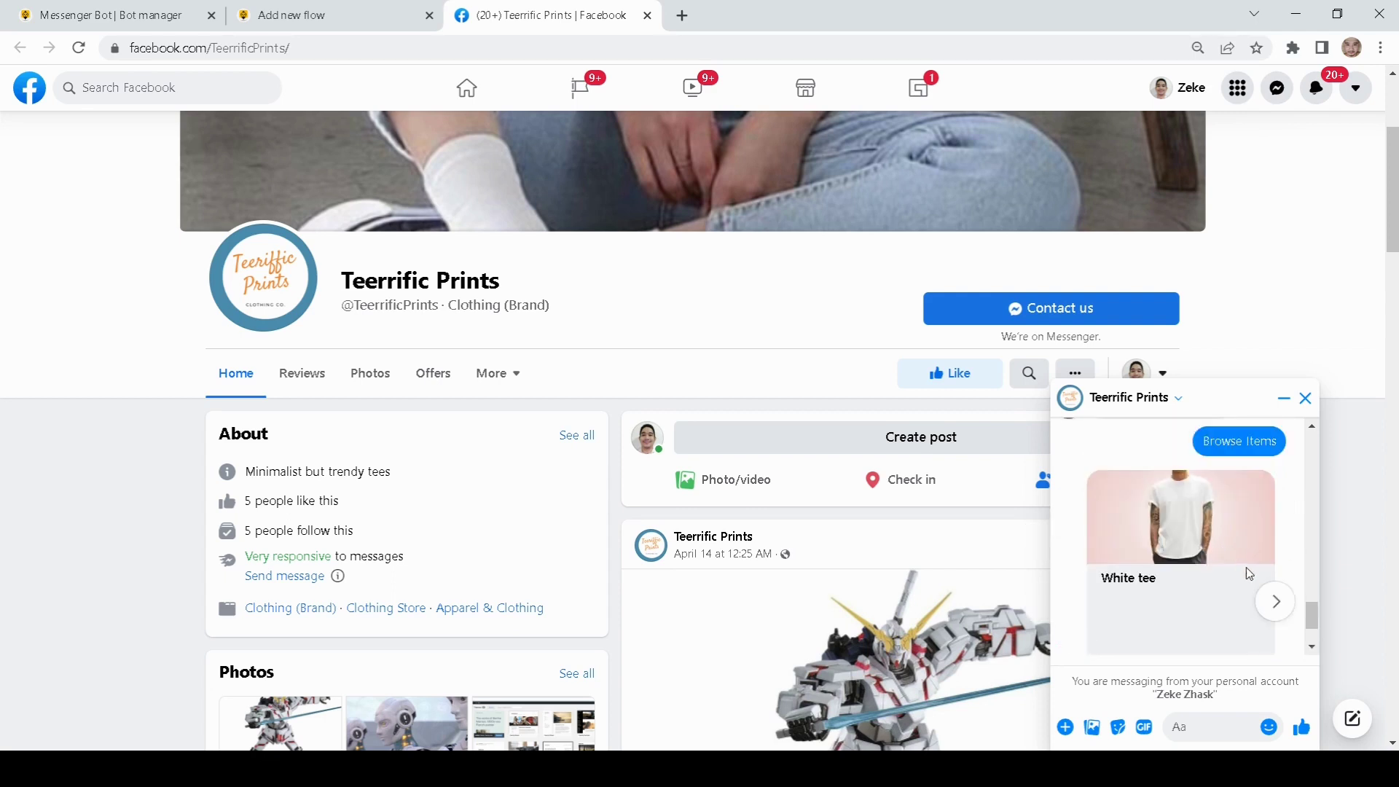
left_click(1274, 603)
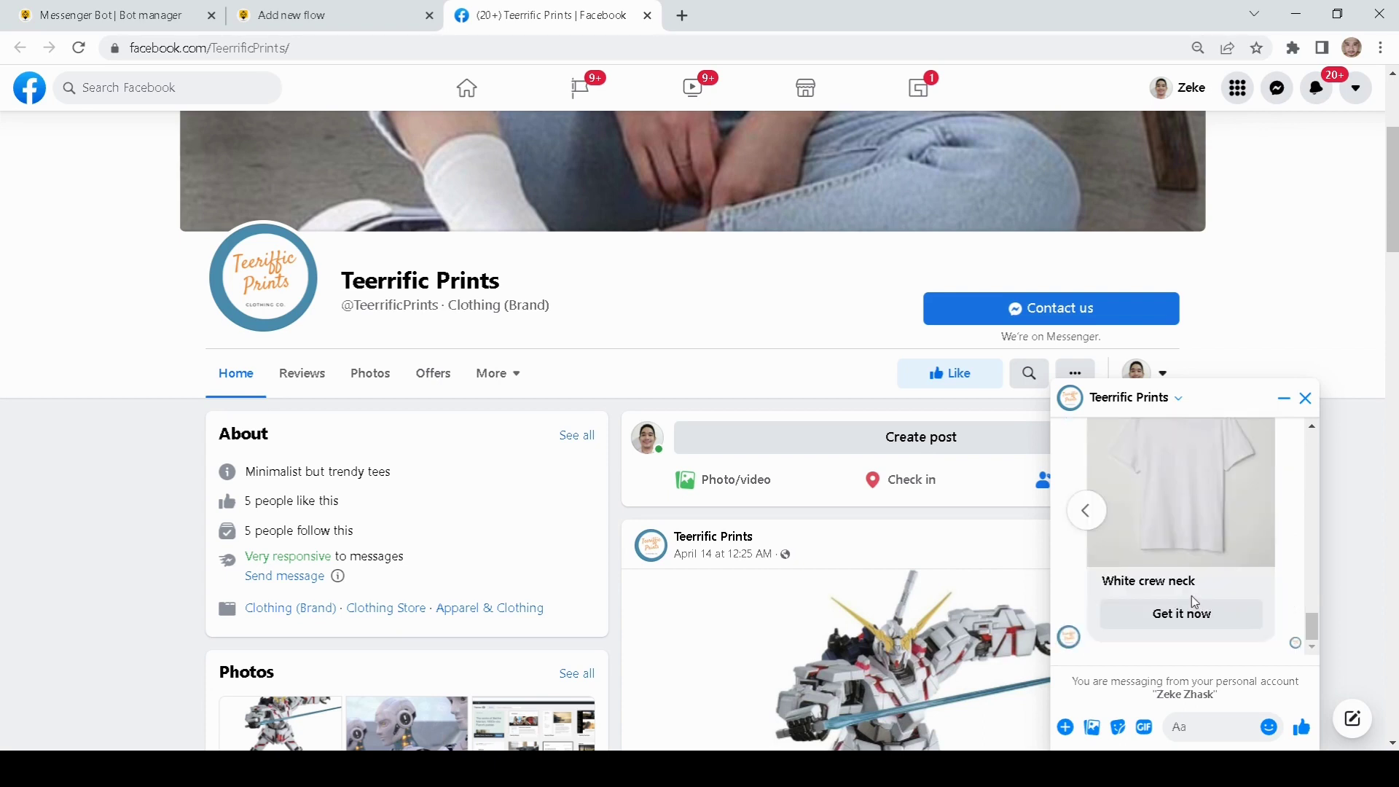
left_click(1093, 599)
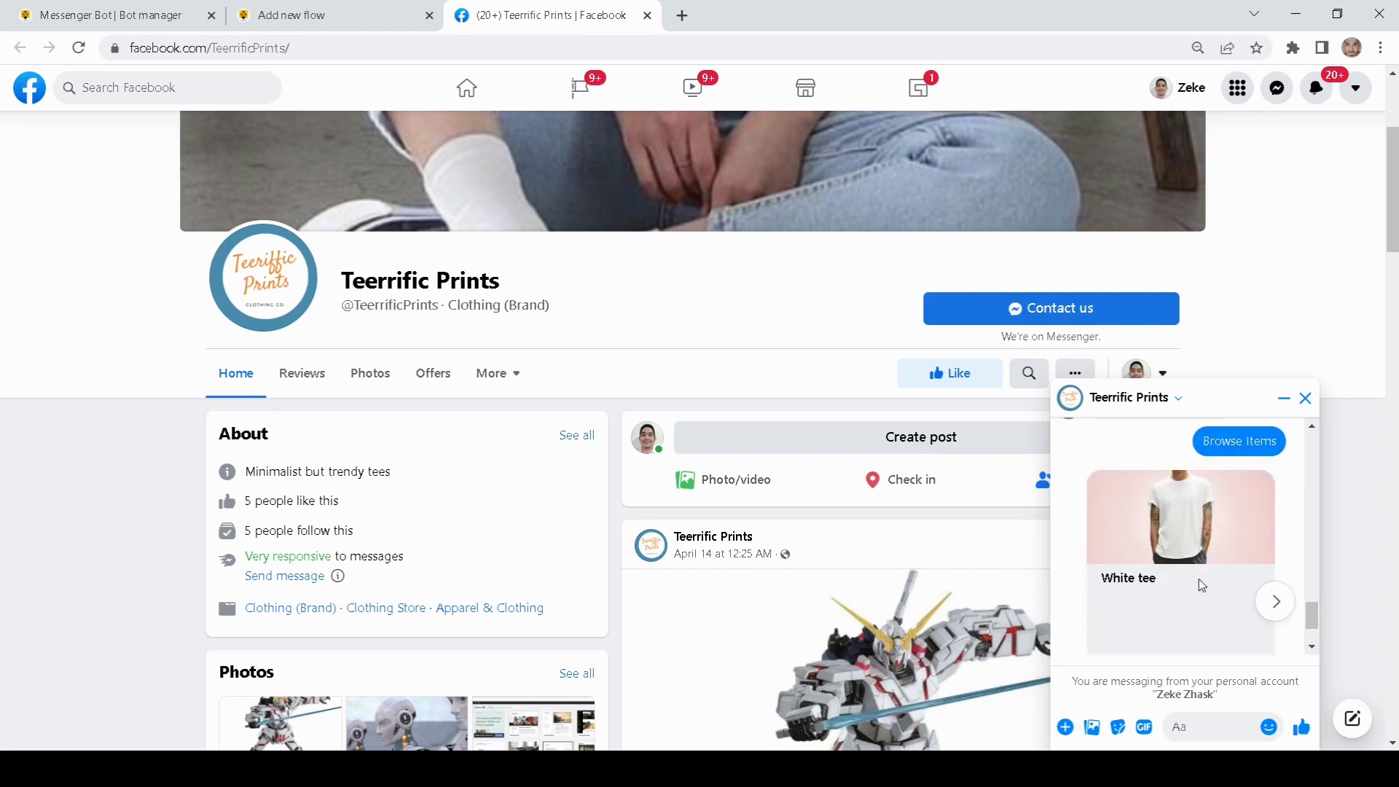
scroll(1265, 561, "down", 1)
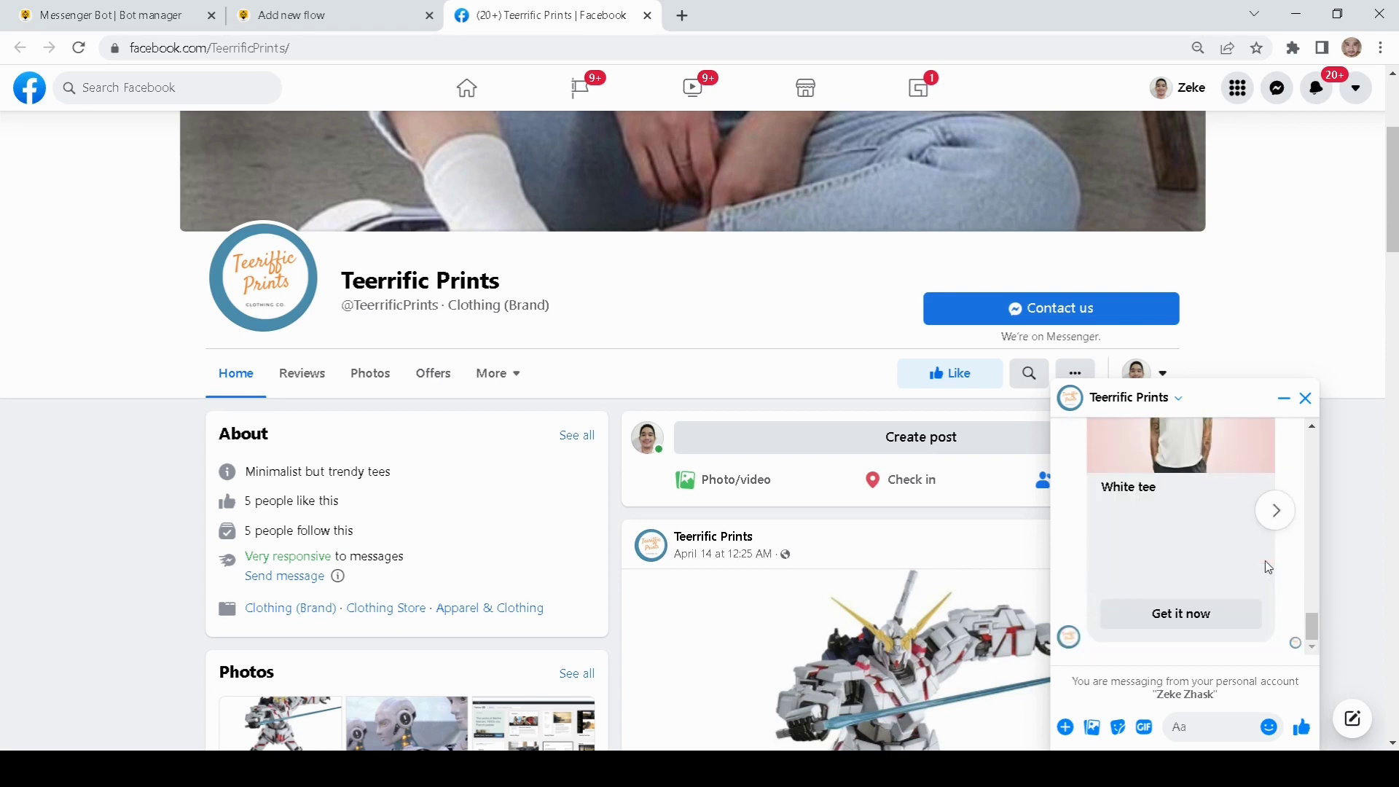
left_click(1175, 616)
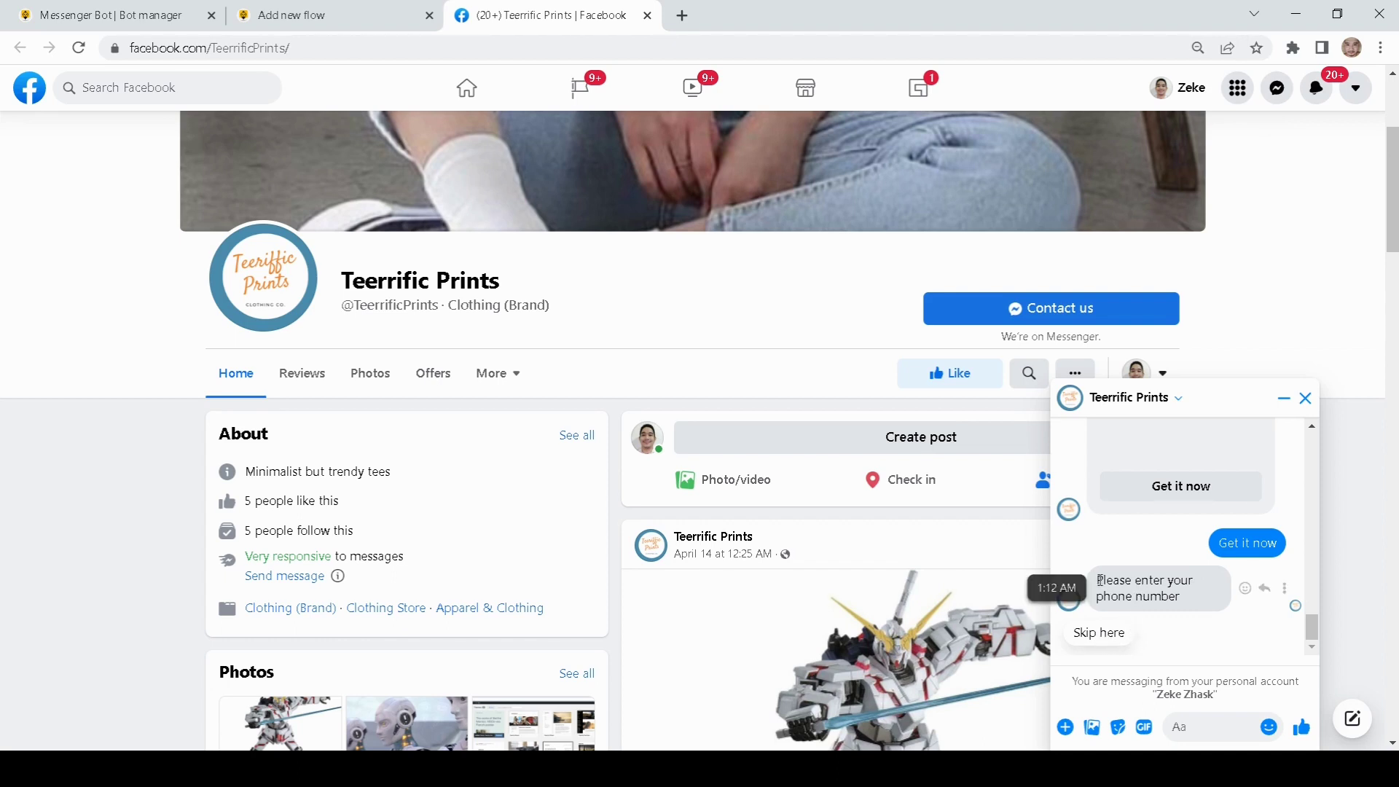
Step: Send a phone number, an email address and a delivery address as the bot asks for them
left_click(1178, 724)
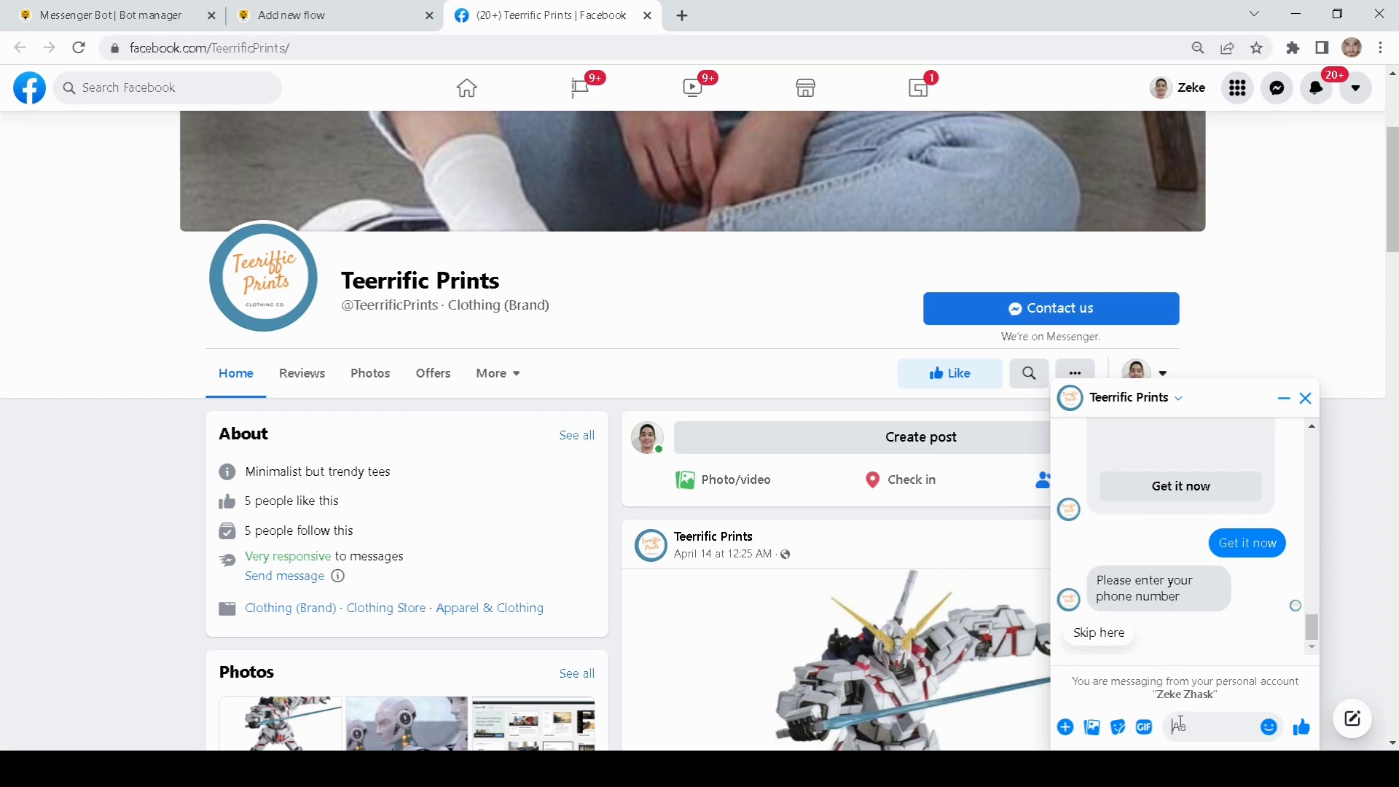
type("43434343")
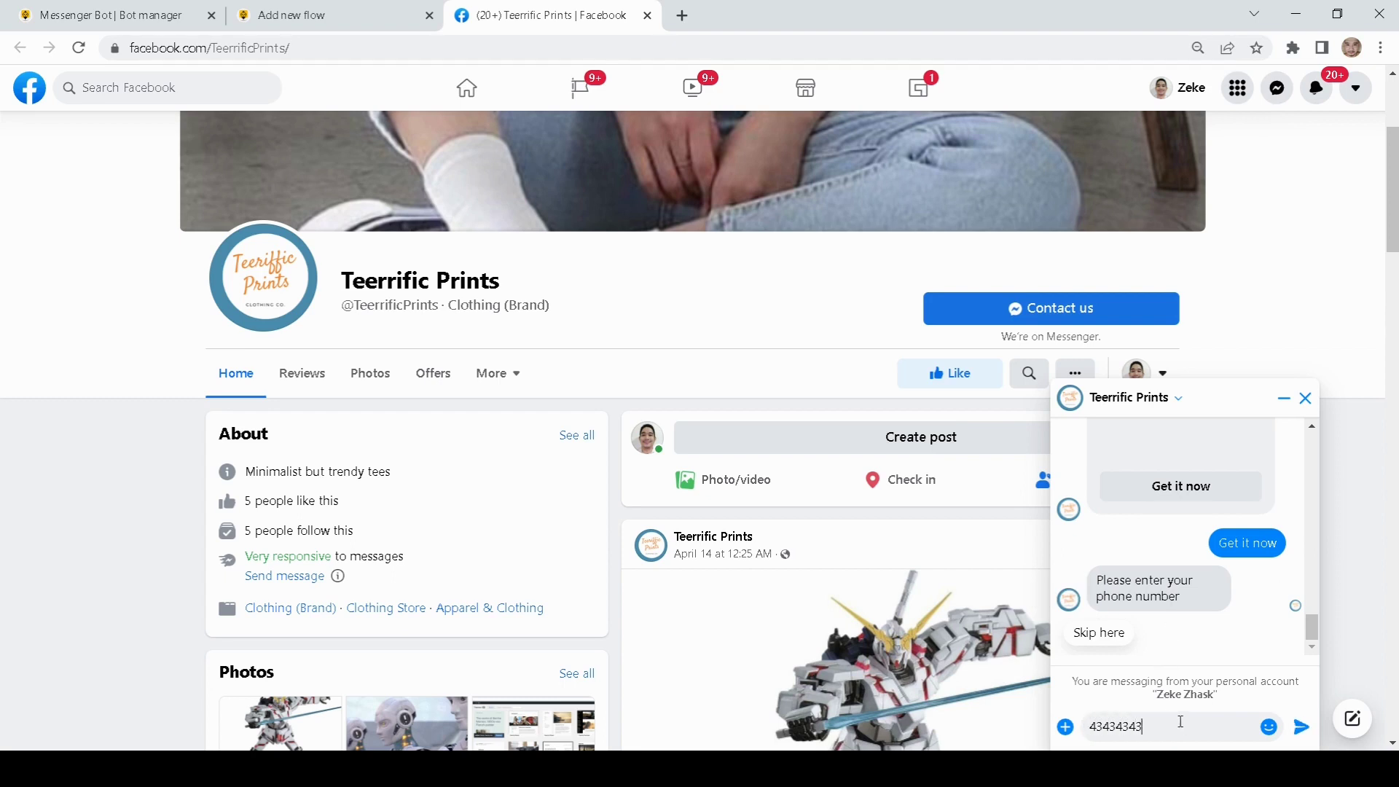
key("Return")
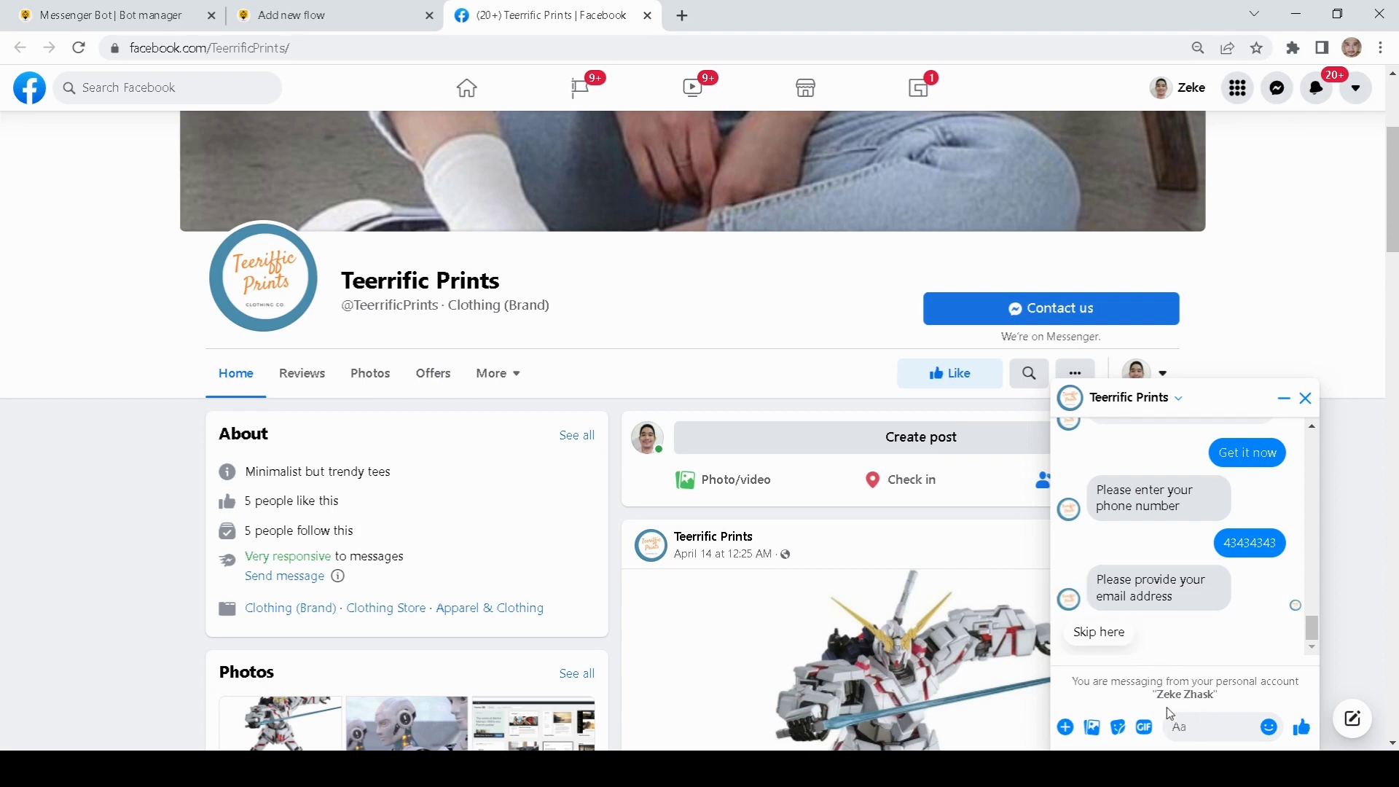
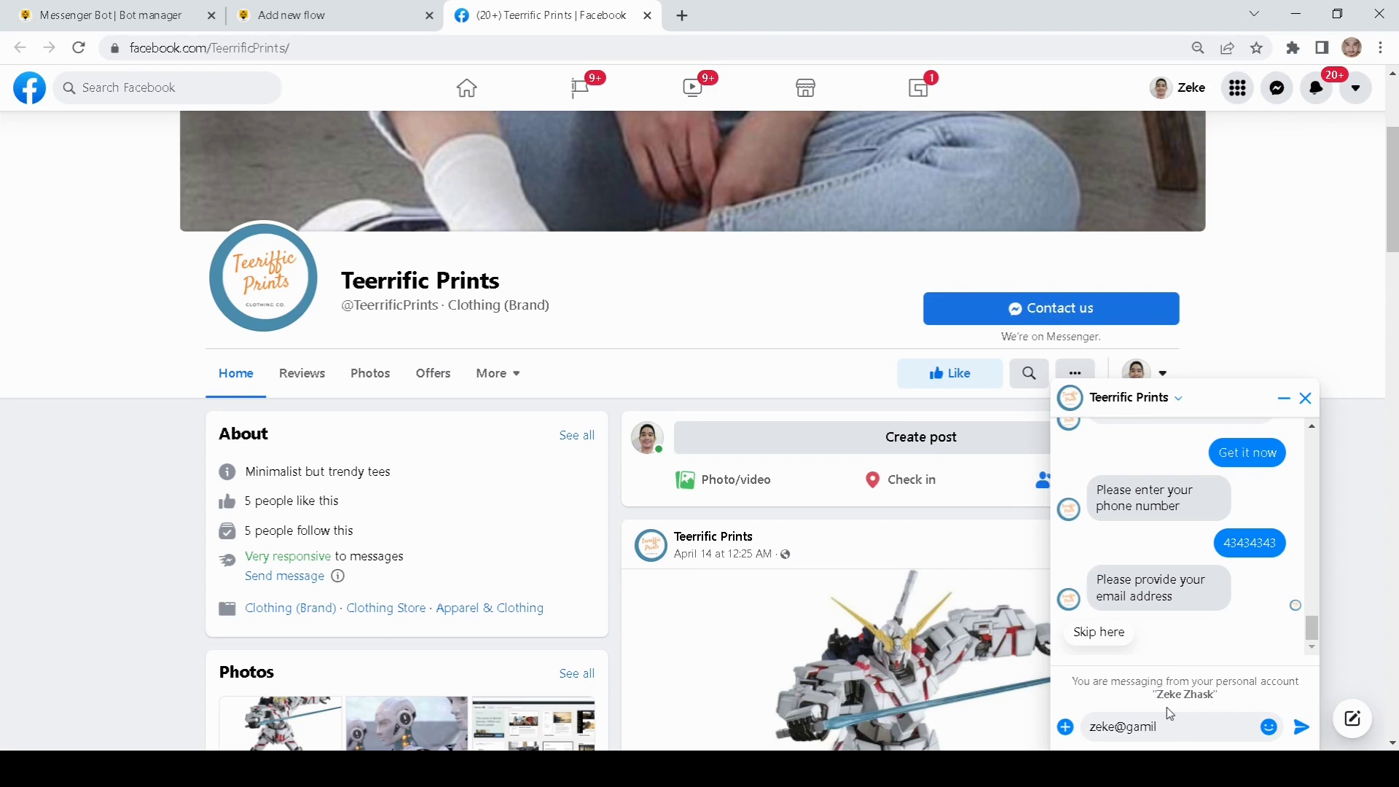
key("Return")
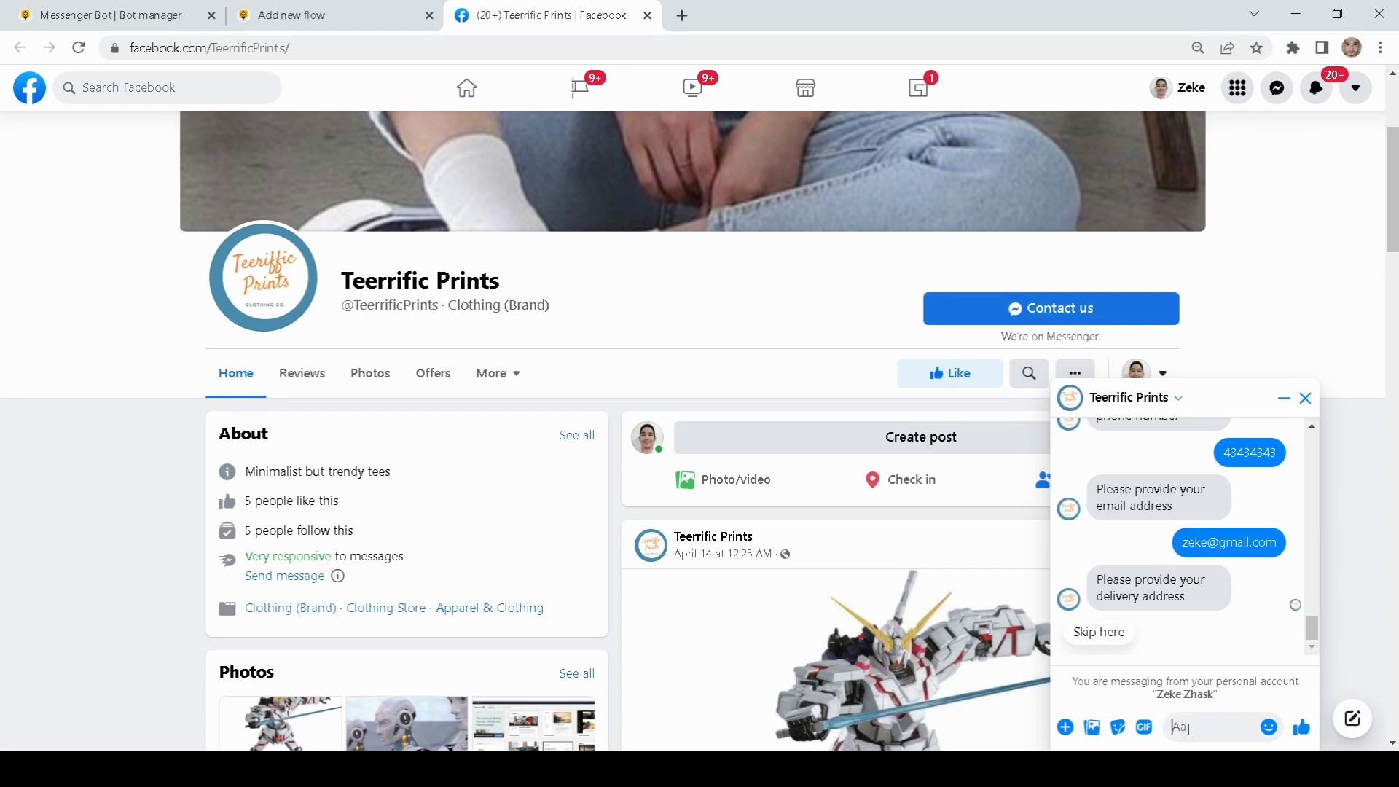
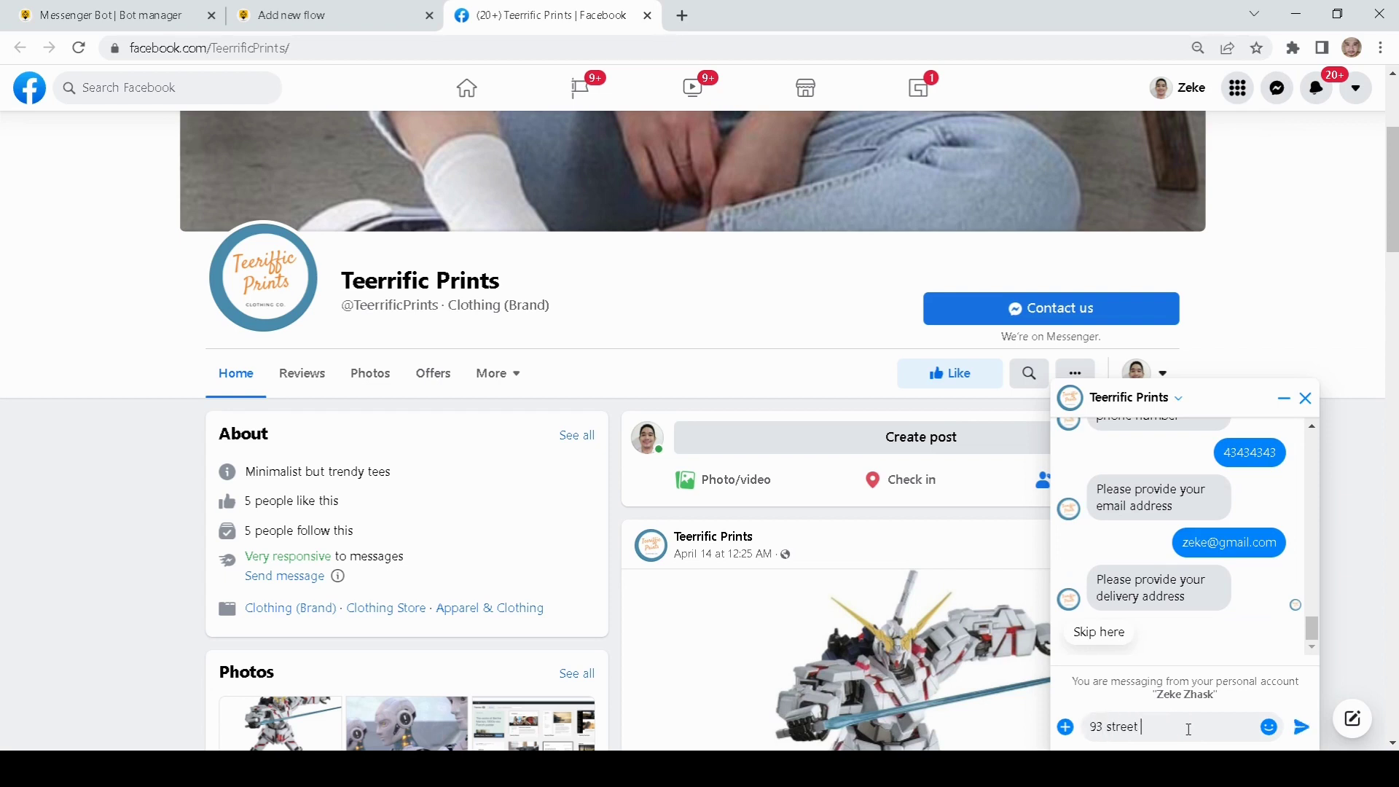
key("Return")
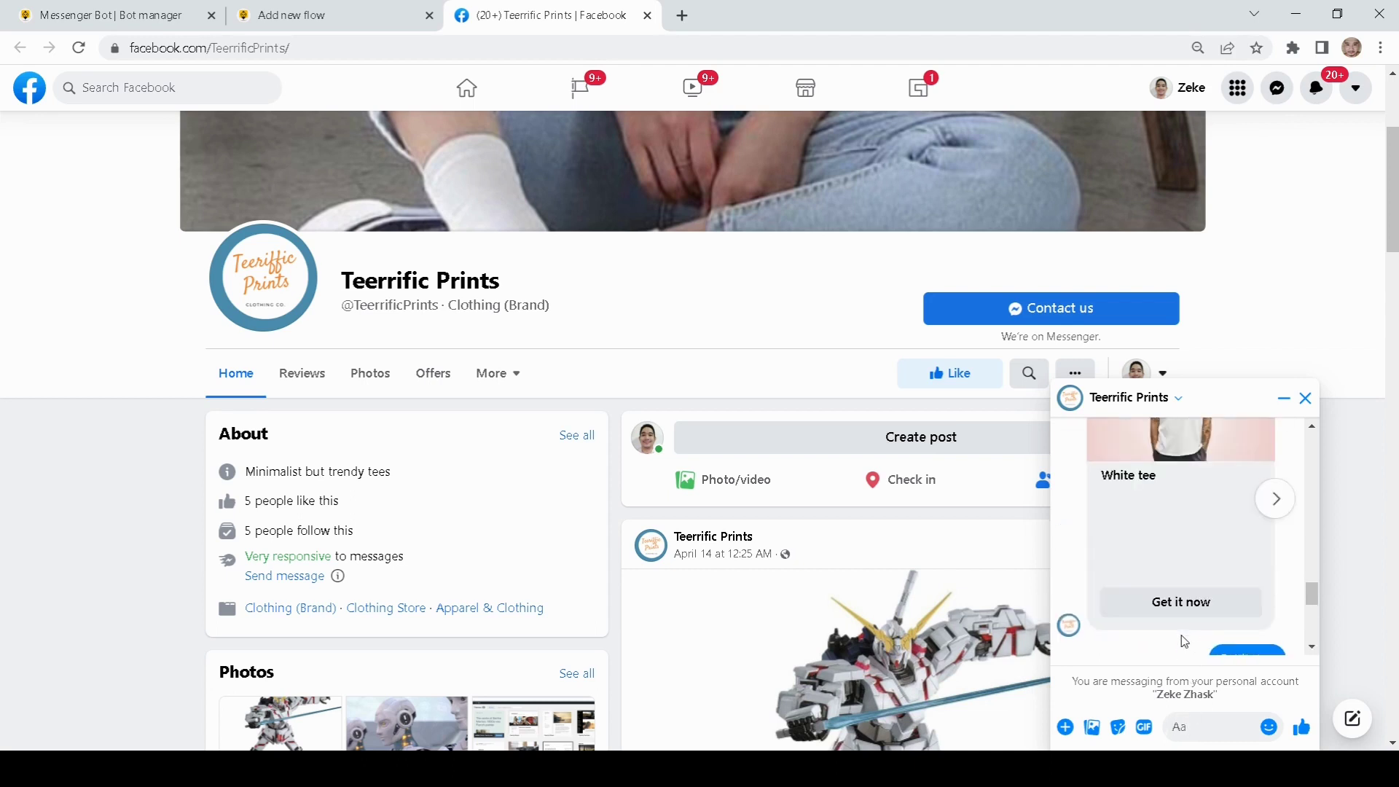
Step: Order the White crew neck shirt from the carousel
left_click(1273, 499)
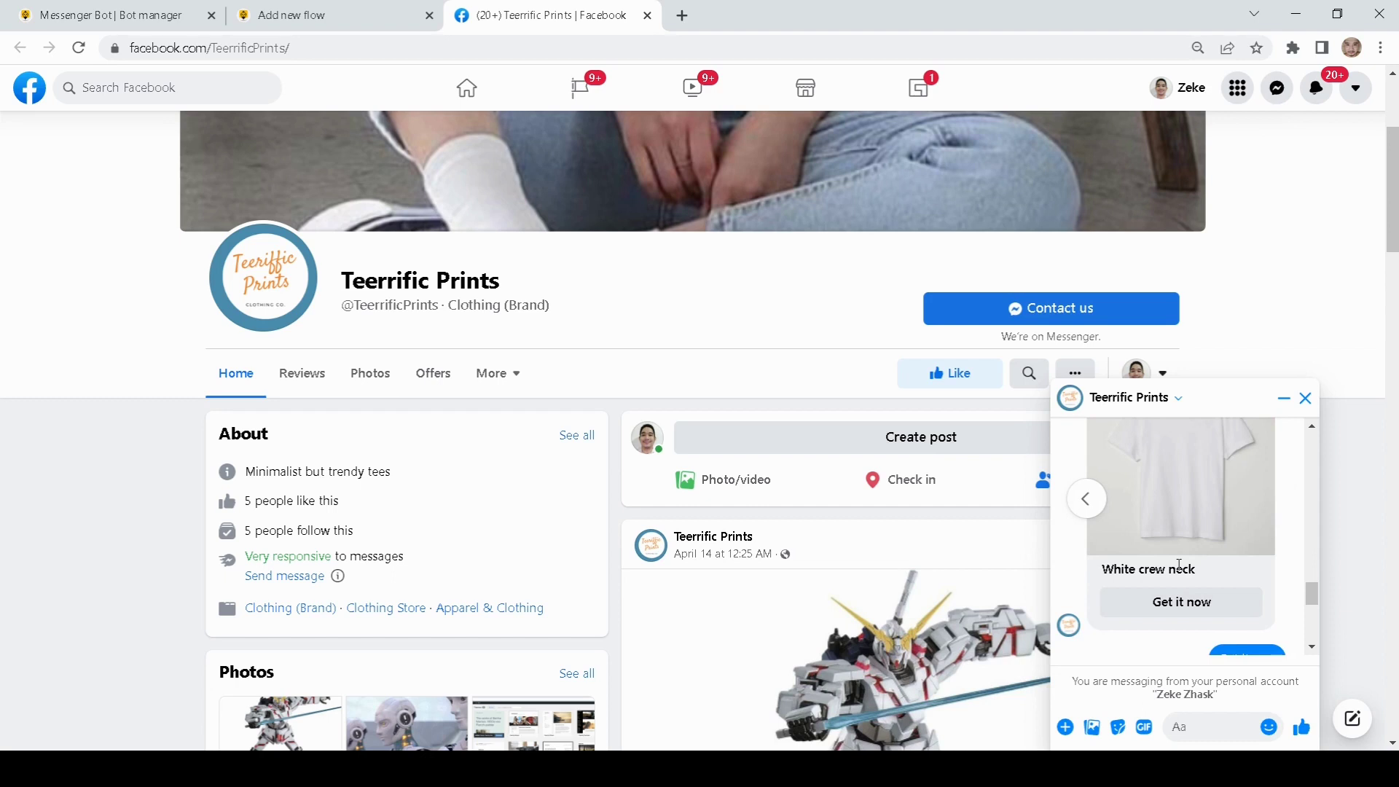
scroll(1179, 564, "up", 1)
scroll(1177, 564, "down", 1)
left_click(1178, 614)
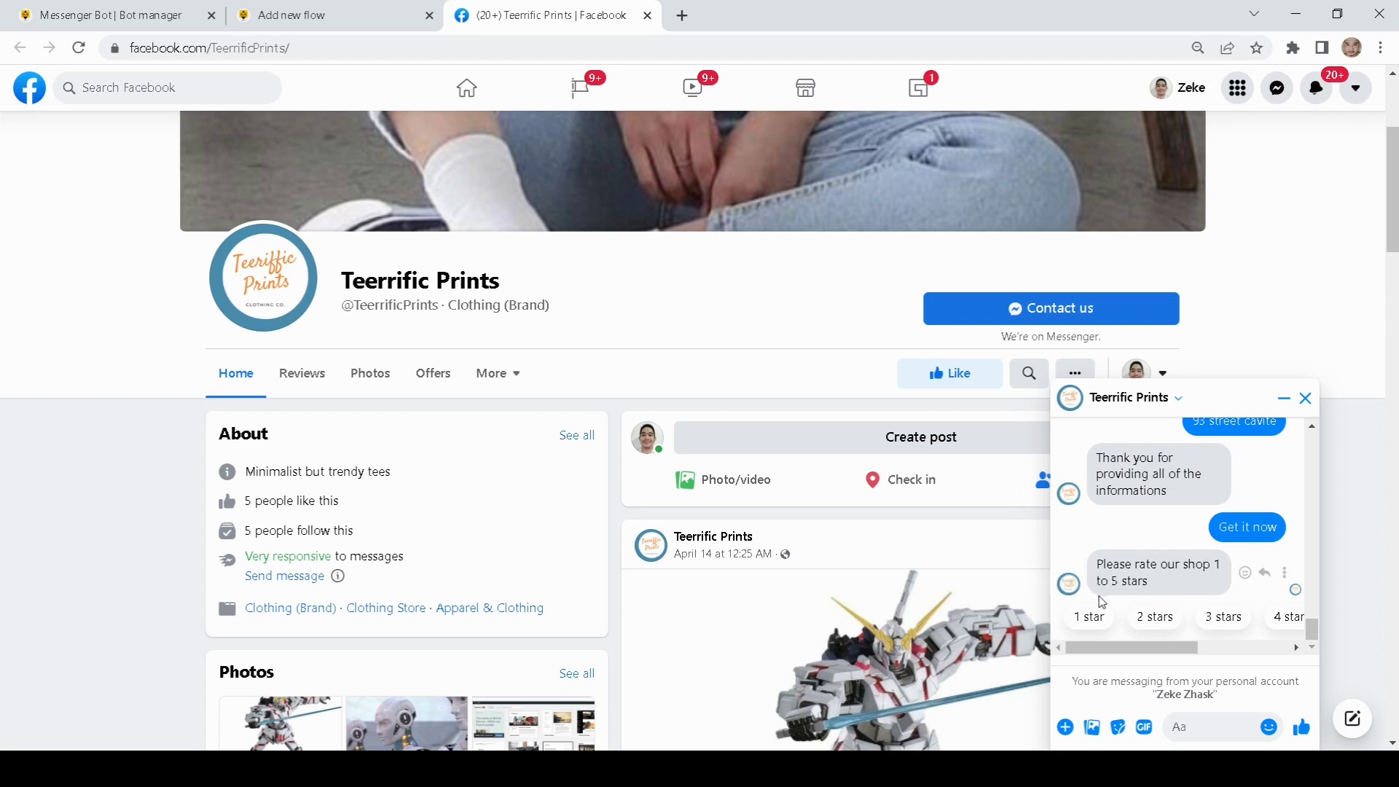
Step: Answer the shop rating with '5 stars' from the quick replies, then review earlier messages
scroll(1173, 582, "down", 1)
scroll(1140, 604, "up", 1)
scroll(649, 531, "up", 2)
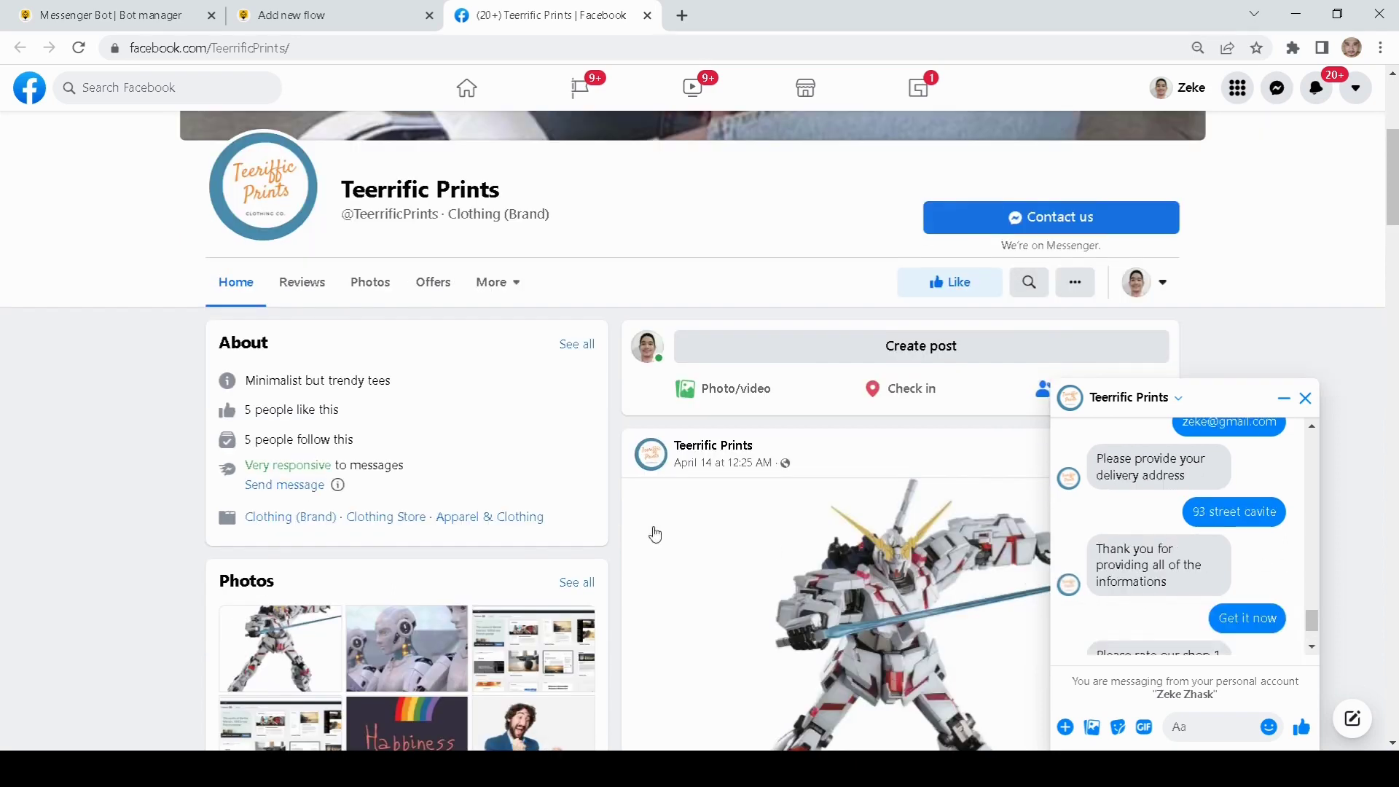
scroll(1146, 612, "down", 1)
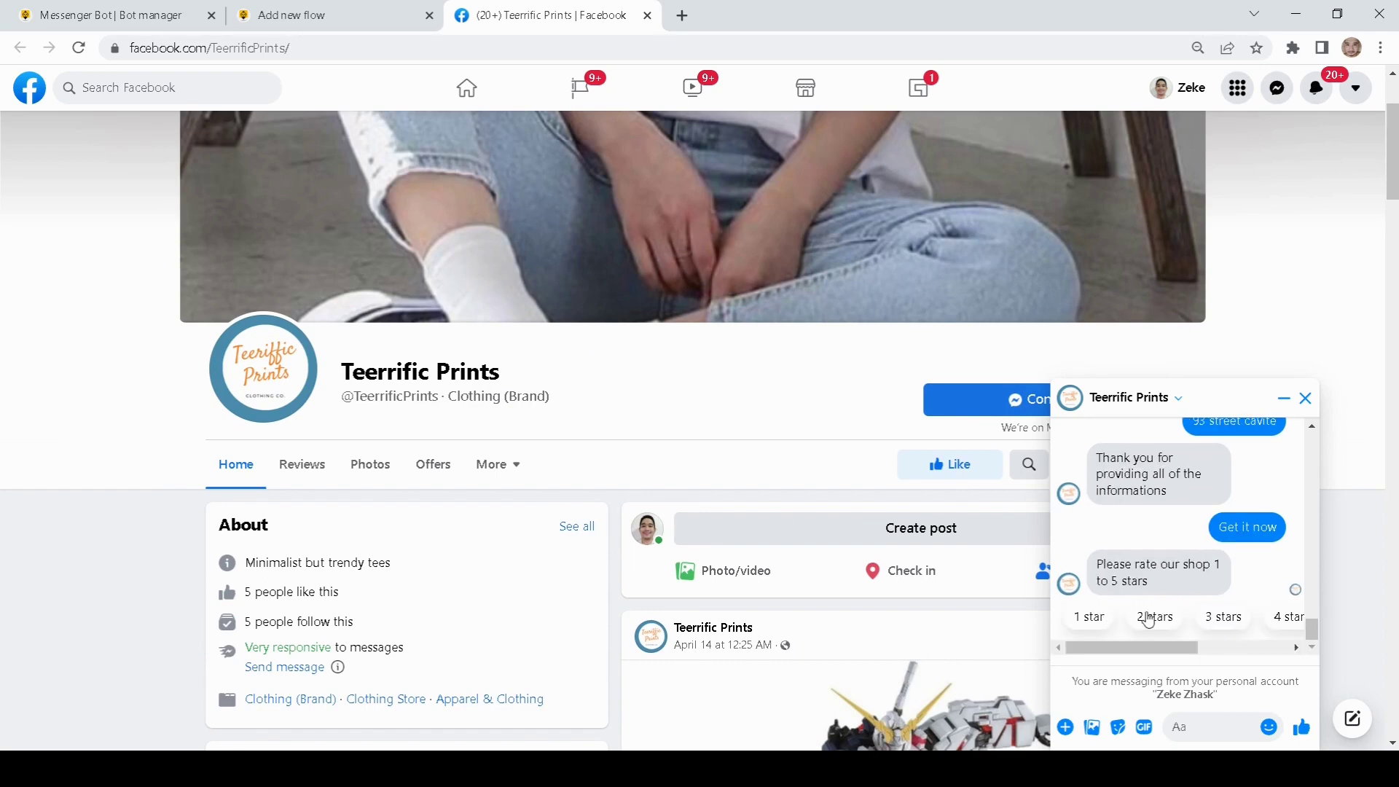
mouse_move(1180, 647)
left_mouse_down()
mouse_move(1256, 658)
mouse_move(1163, 663)
mouse_move(1240, 658)
mouse_move(1166, 648)
left_mouse_up()
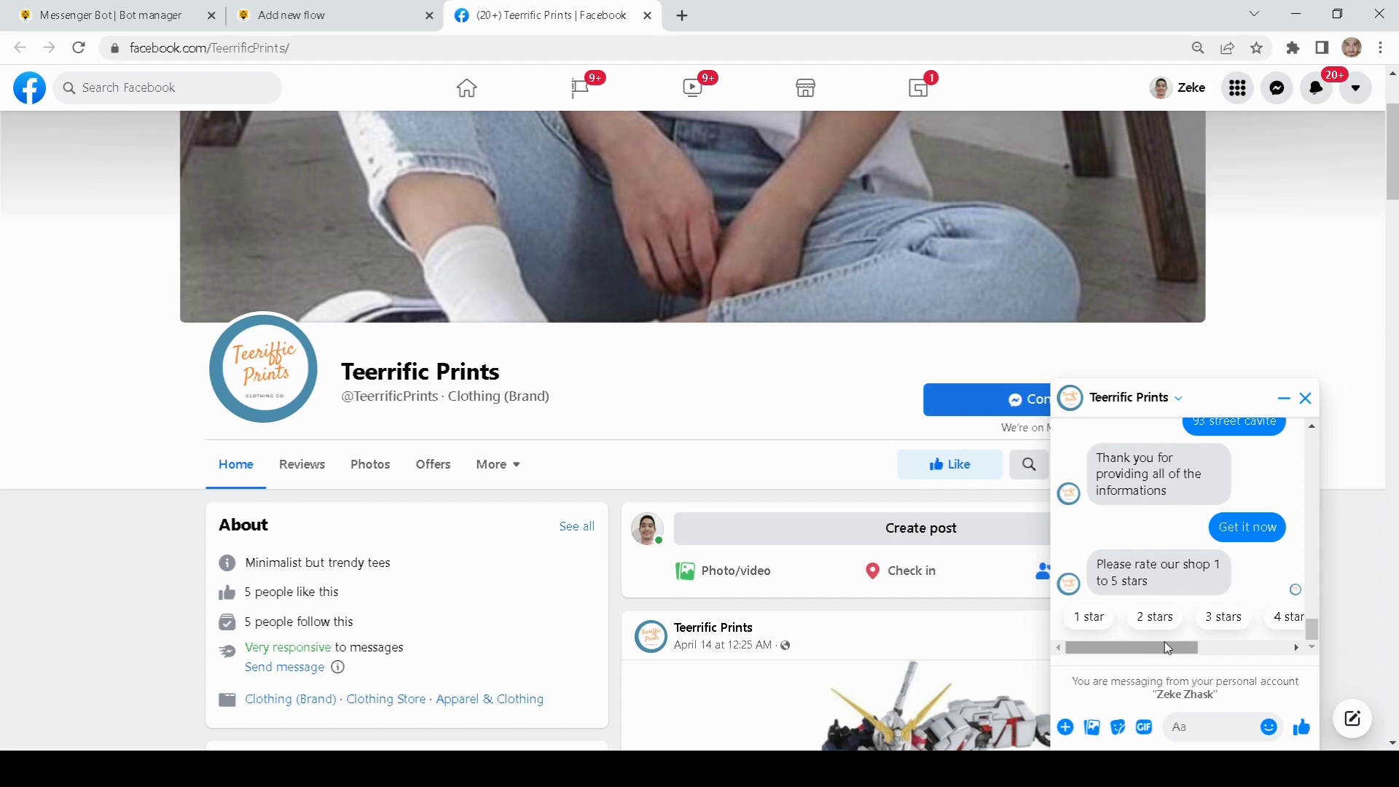
left_click_drag(1168, 648, 1243, 650)
left_click(1190, 616)
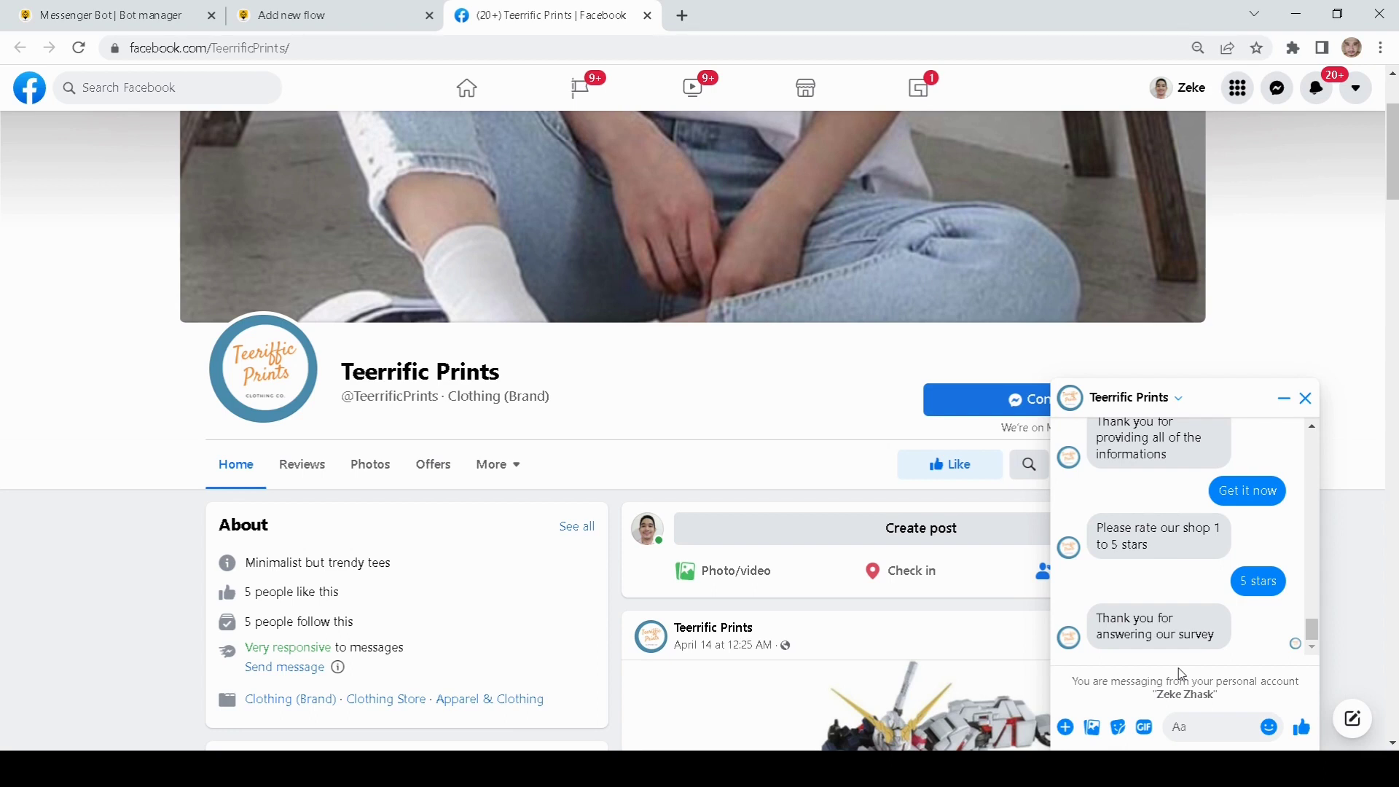
scroll(1222, 605, "up", 1)
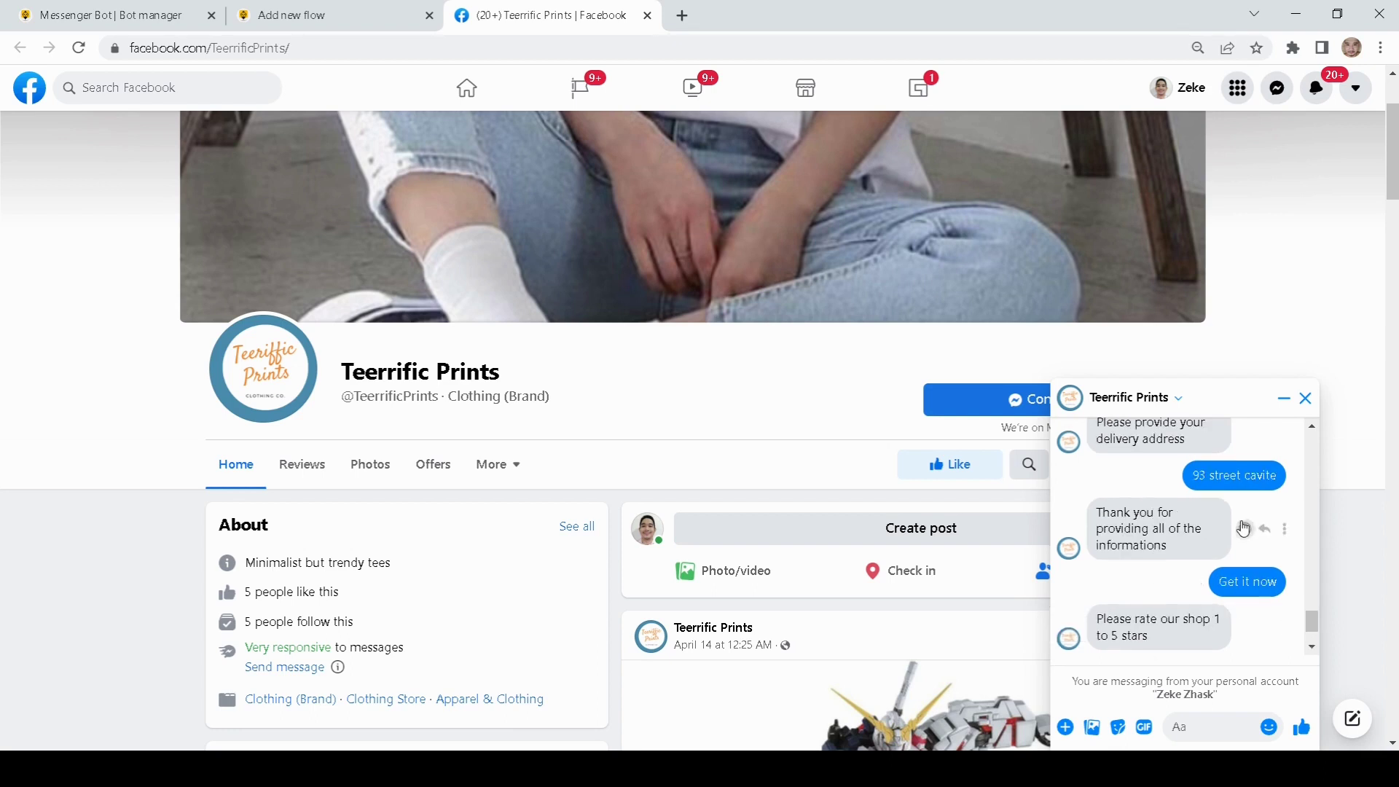
scroll(1224, 530, "up", 1)
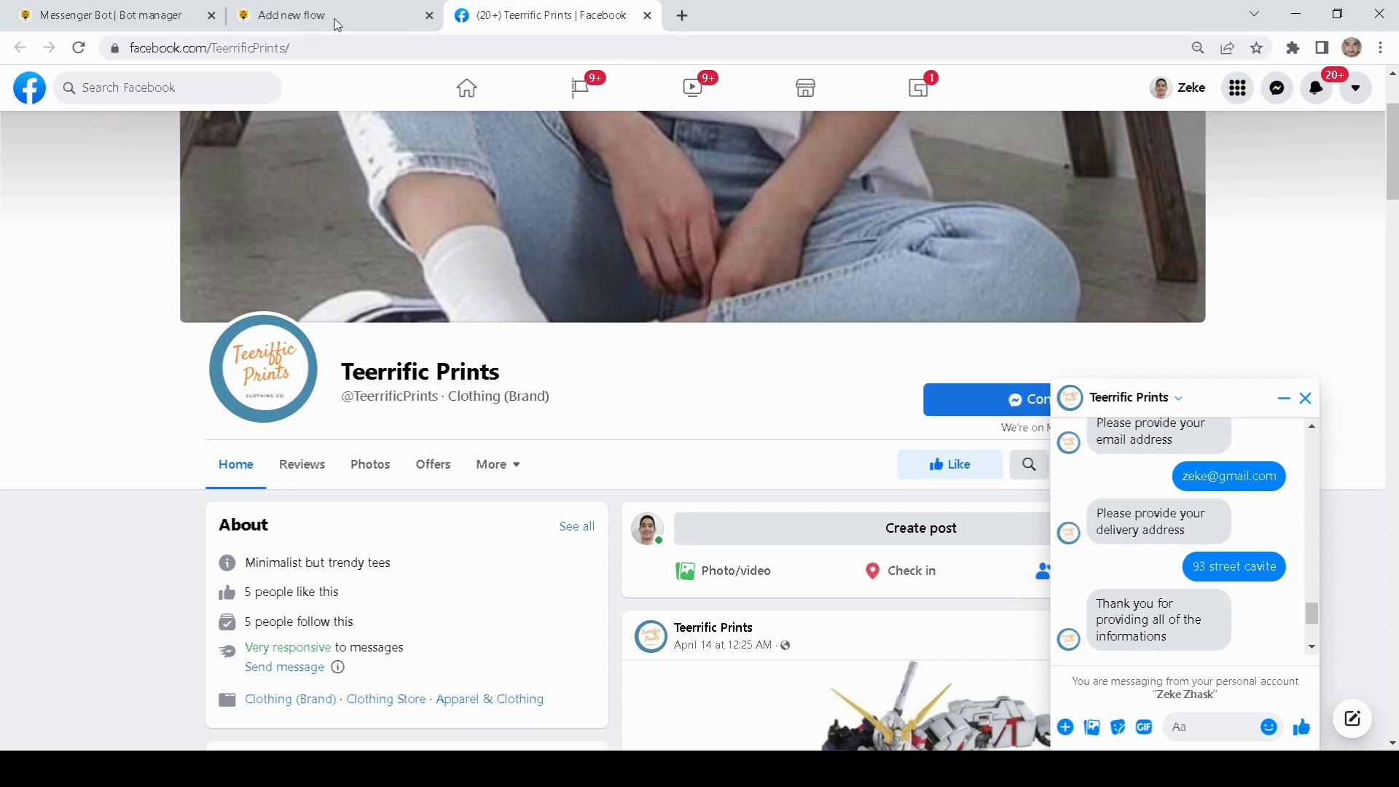
Step: Back in the Bot manager, open User Input Flow Lists and the third flow's report
left_click(232, 28)
left_click(174, 19)
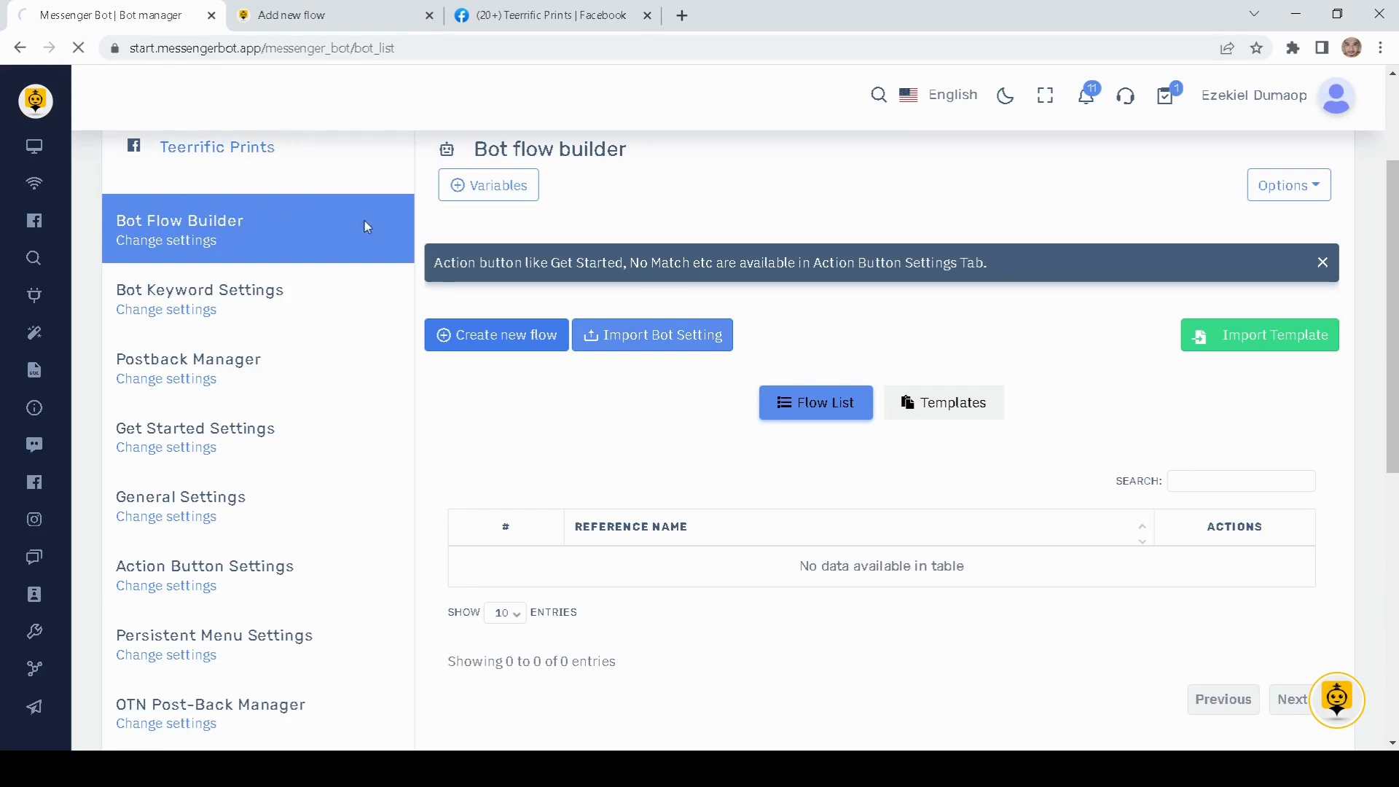
left_click(338, 241)
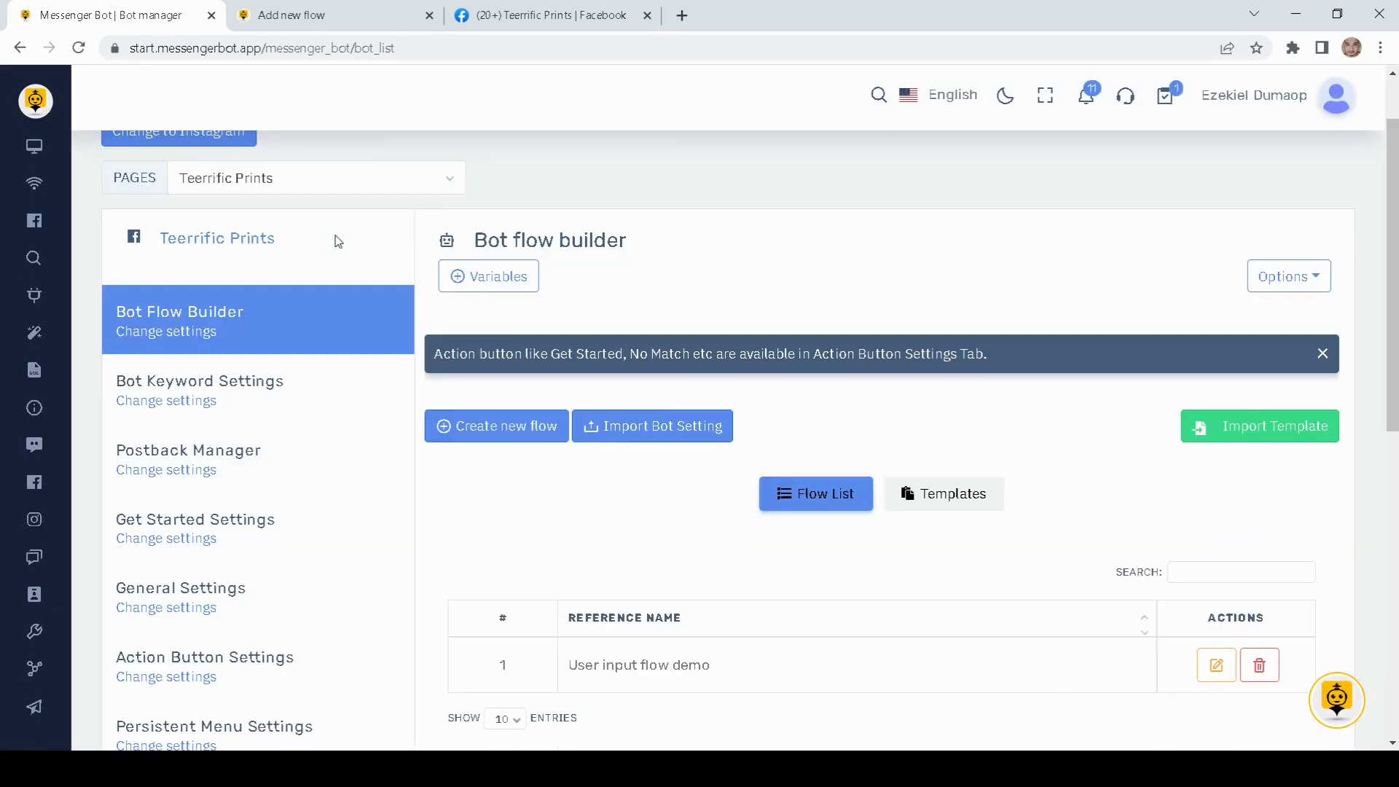
scroll(295, 292, "down", 5)
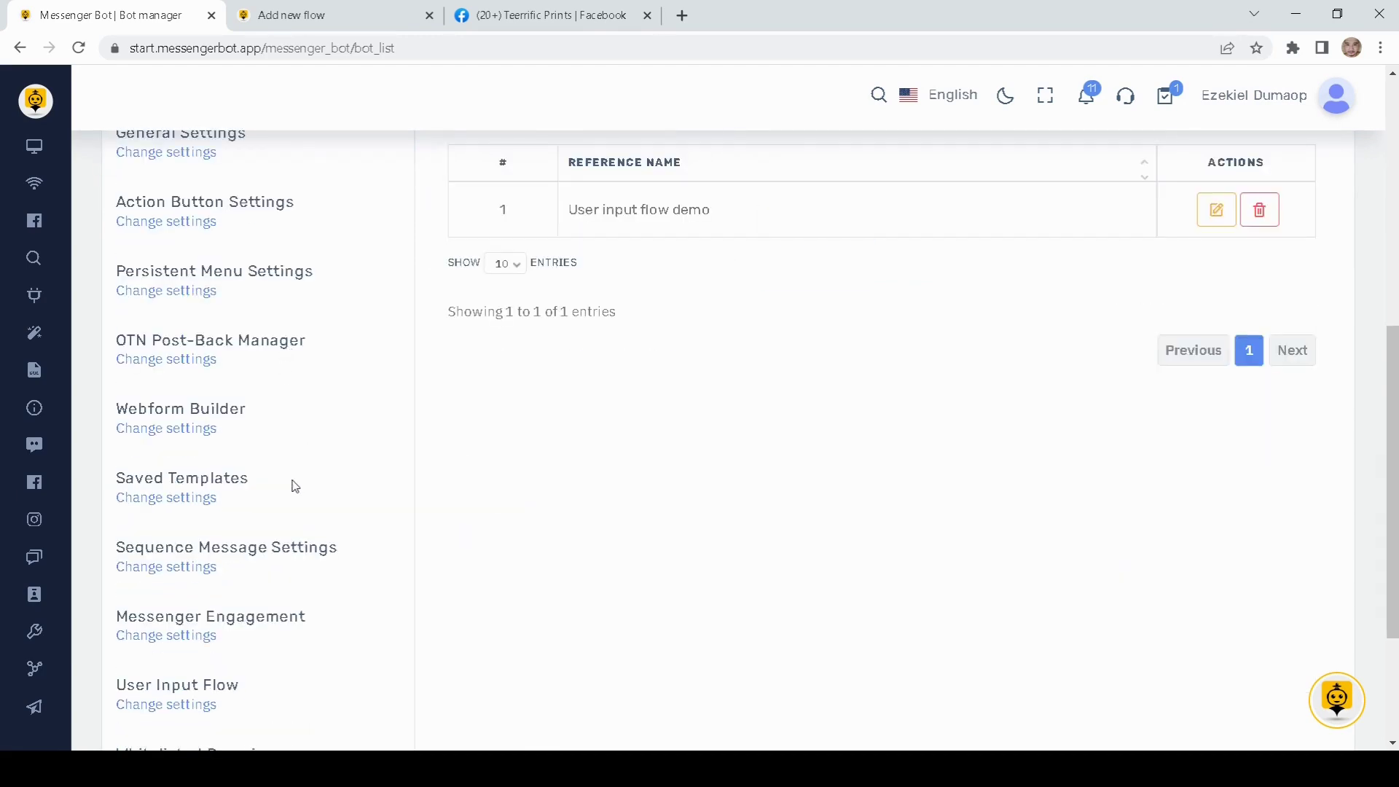
scroll(291, 484, "down", 1)
left_click(193, 615)
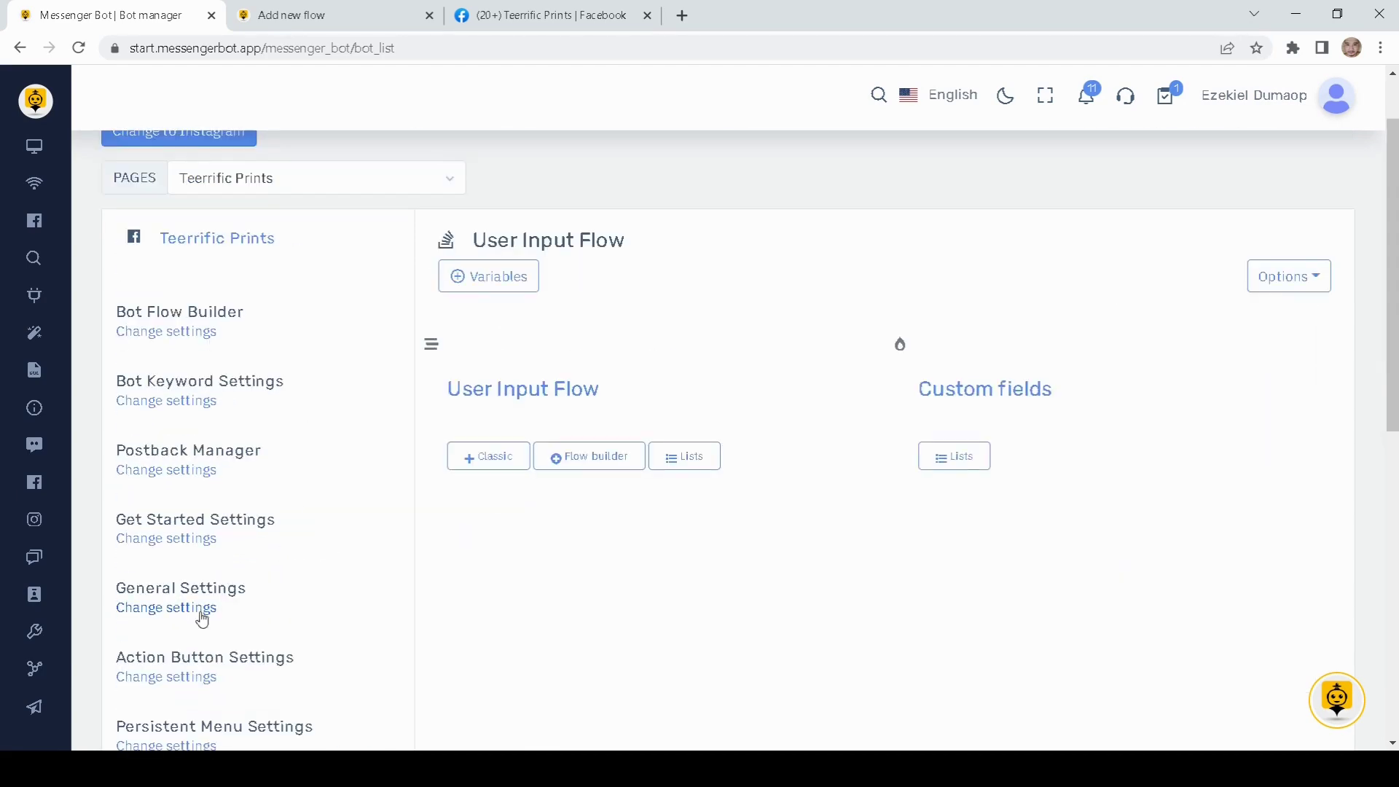
left_click(684, 456)
scroll(662, 546, "down", 5)
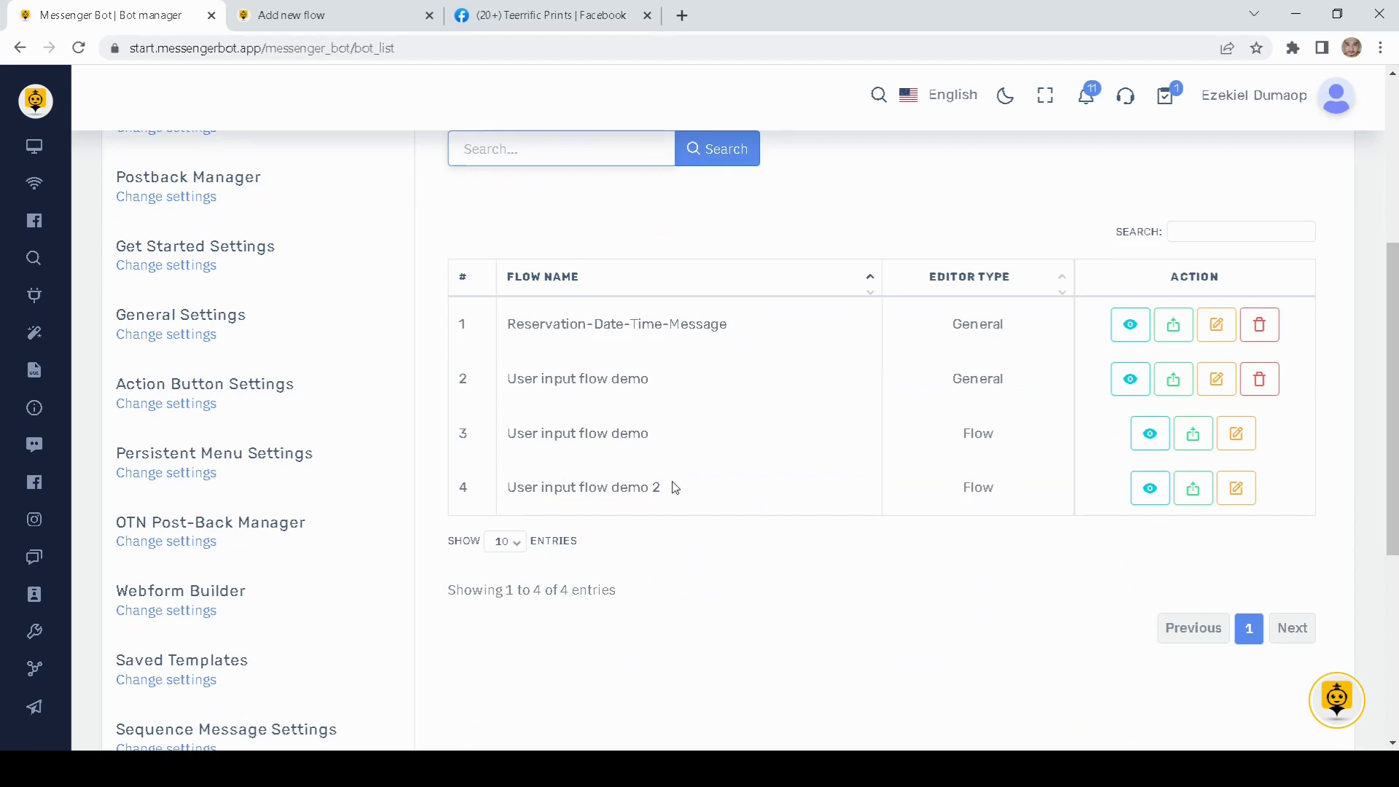
left_click(1149, 434)
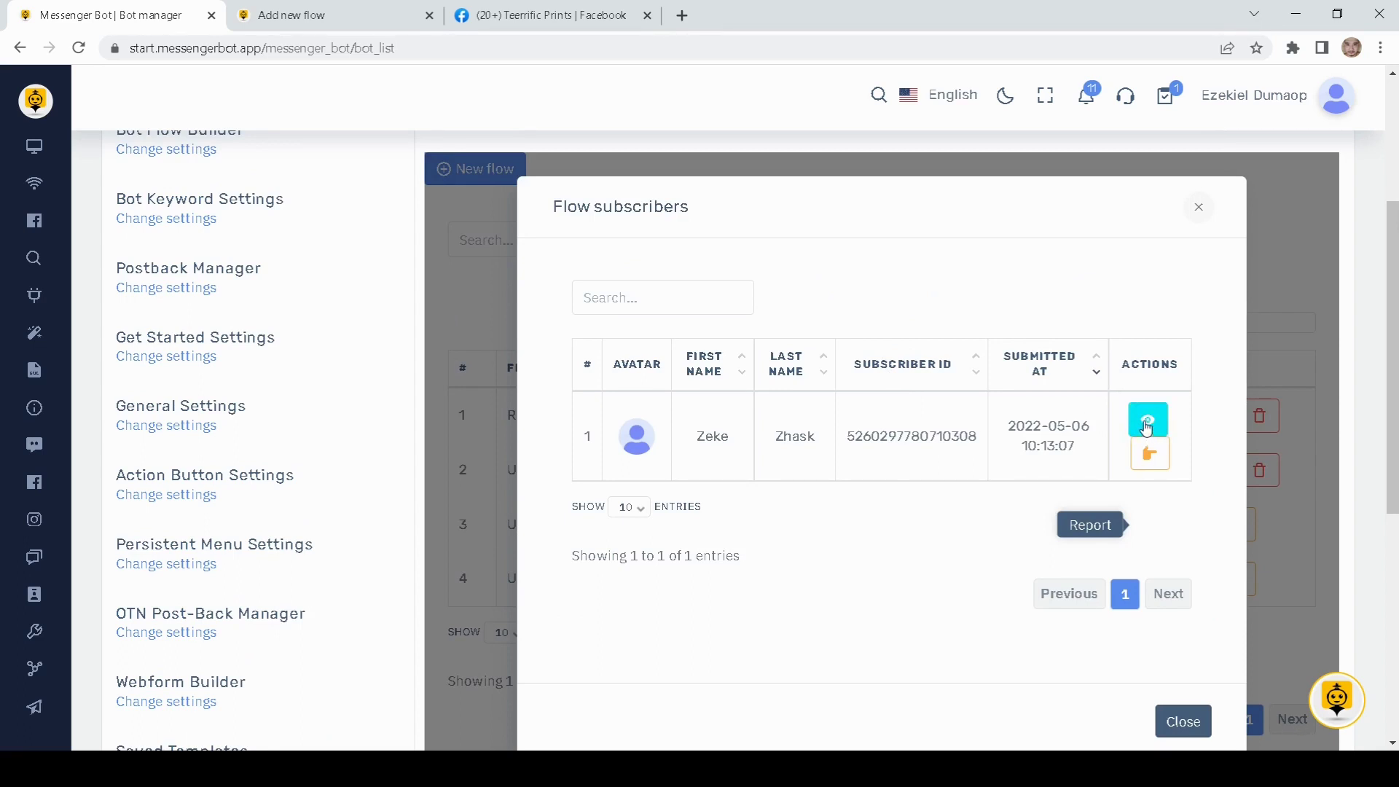
Step: Review the subscriber's submitted phone, email and address, then open them in Subscriber Manager
left_click(1146, 428)
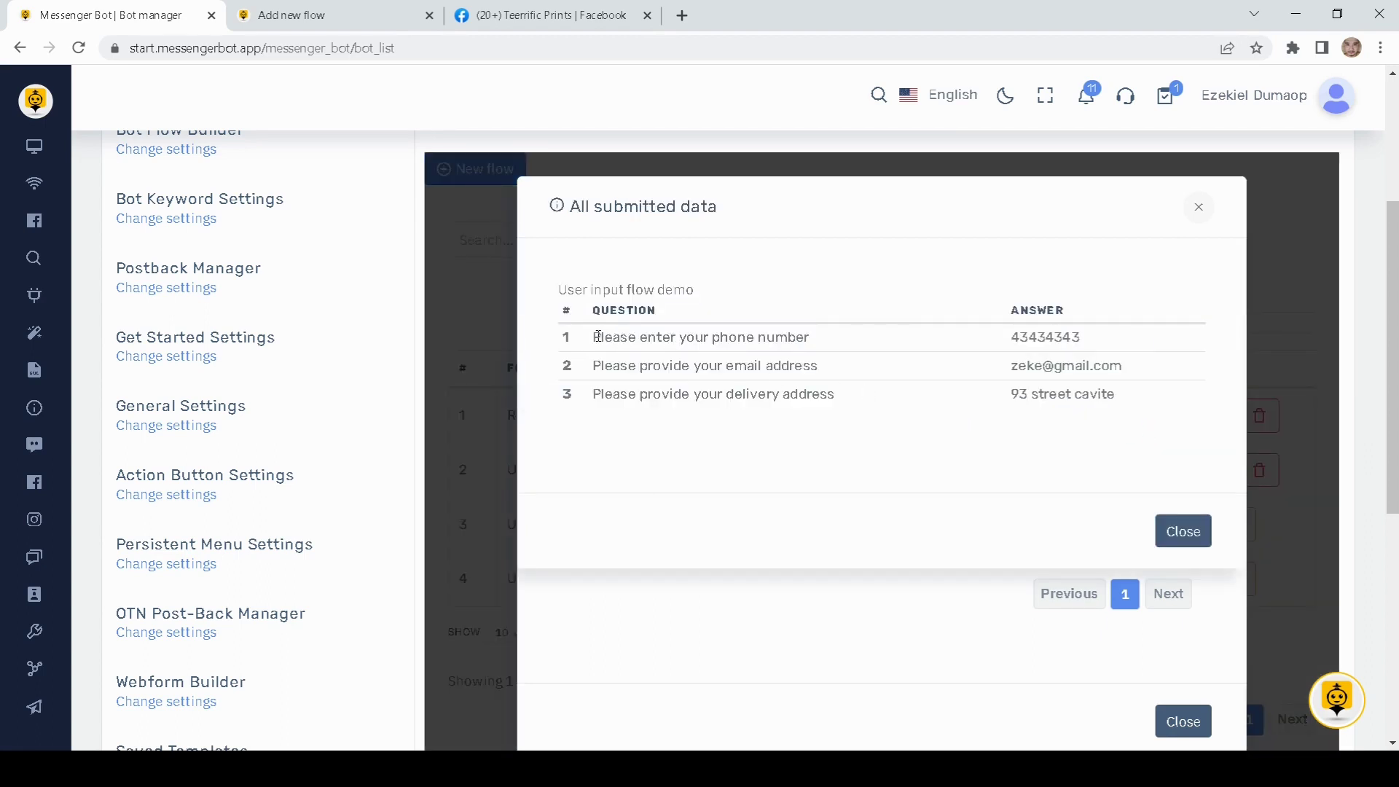
left_click_drag(597, 336, 816, 337)
left_click_drag(1092, 337, 1023, 329)
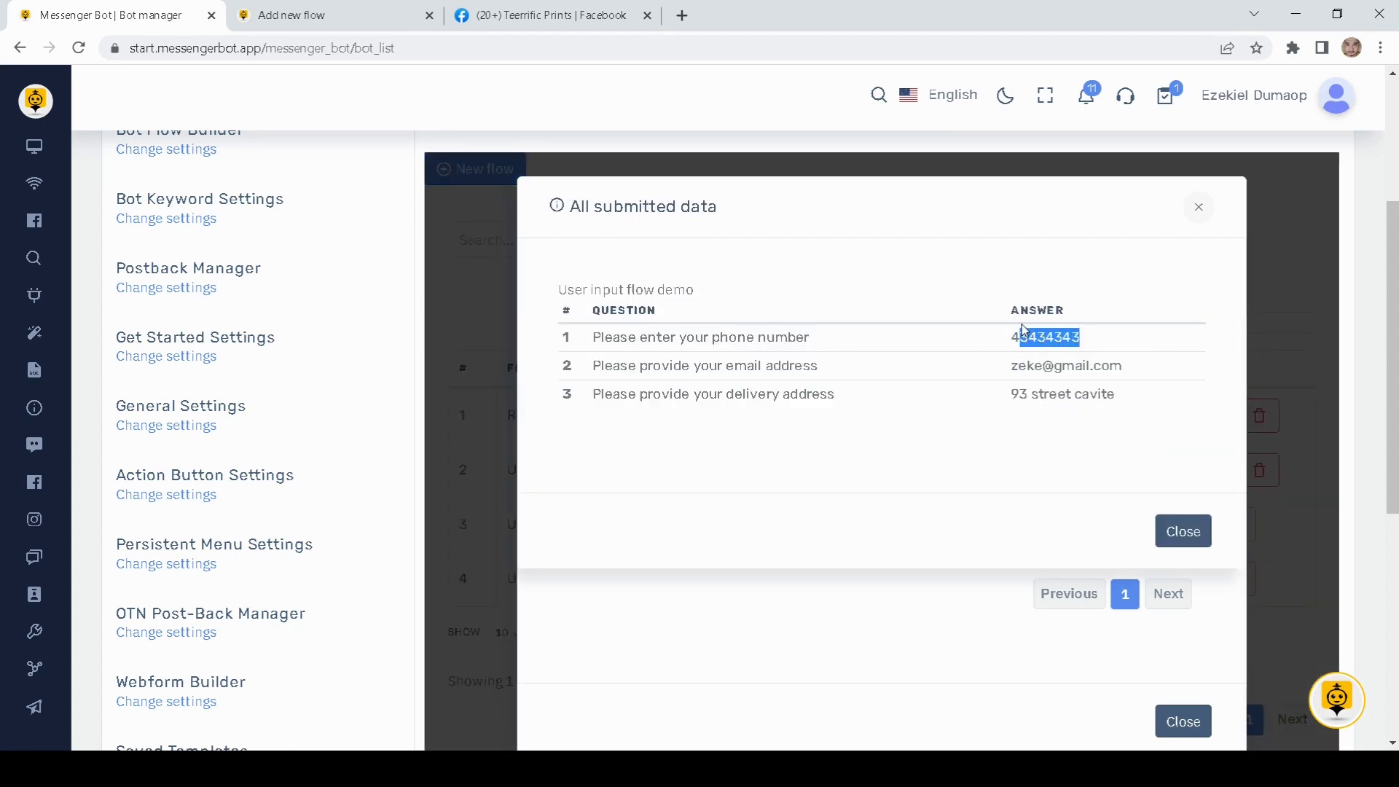
left_click(1173, 532)
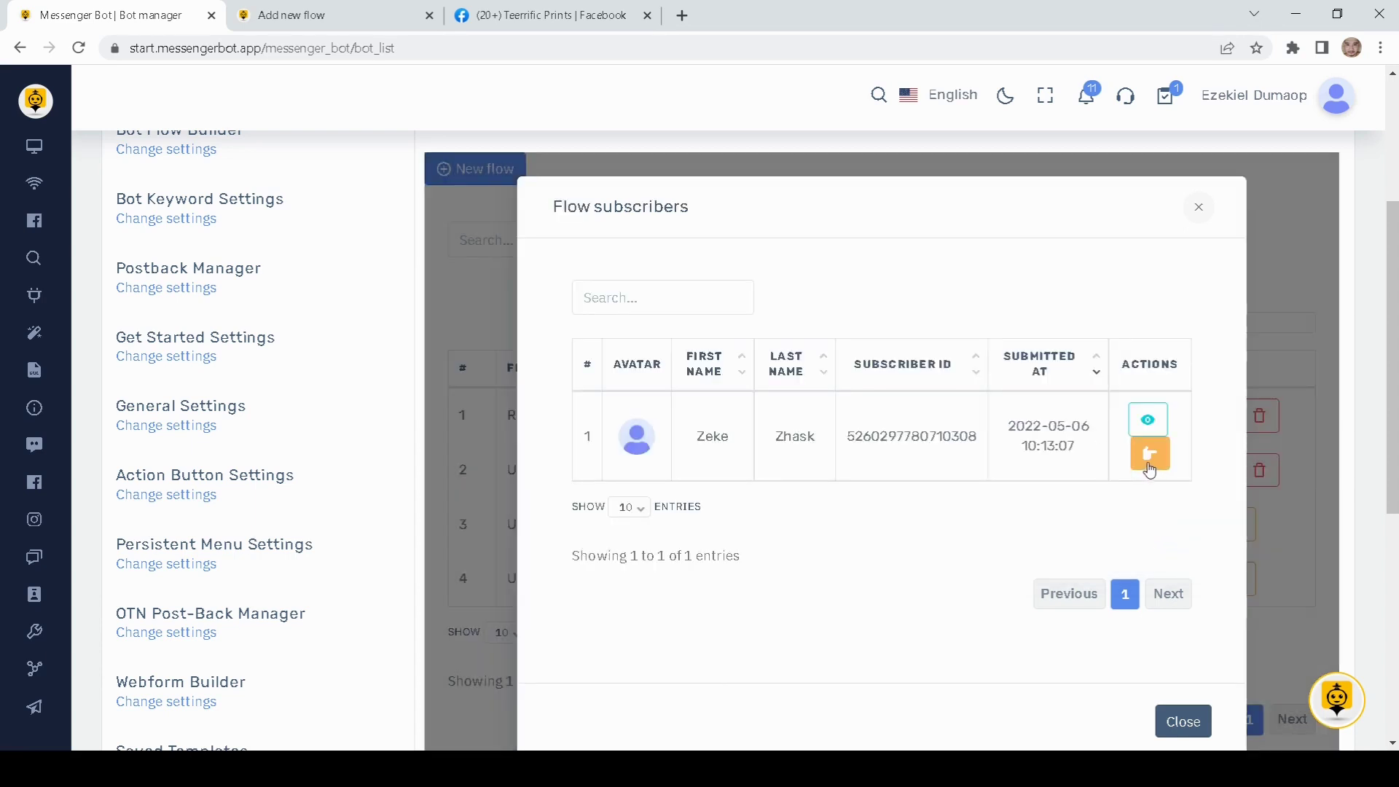
left_click(1149, 457)
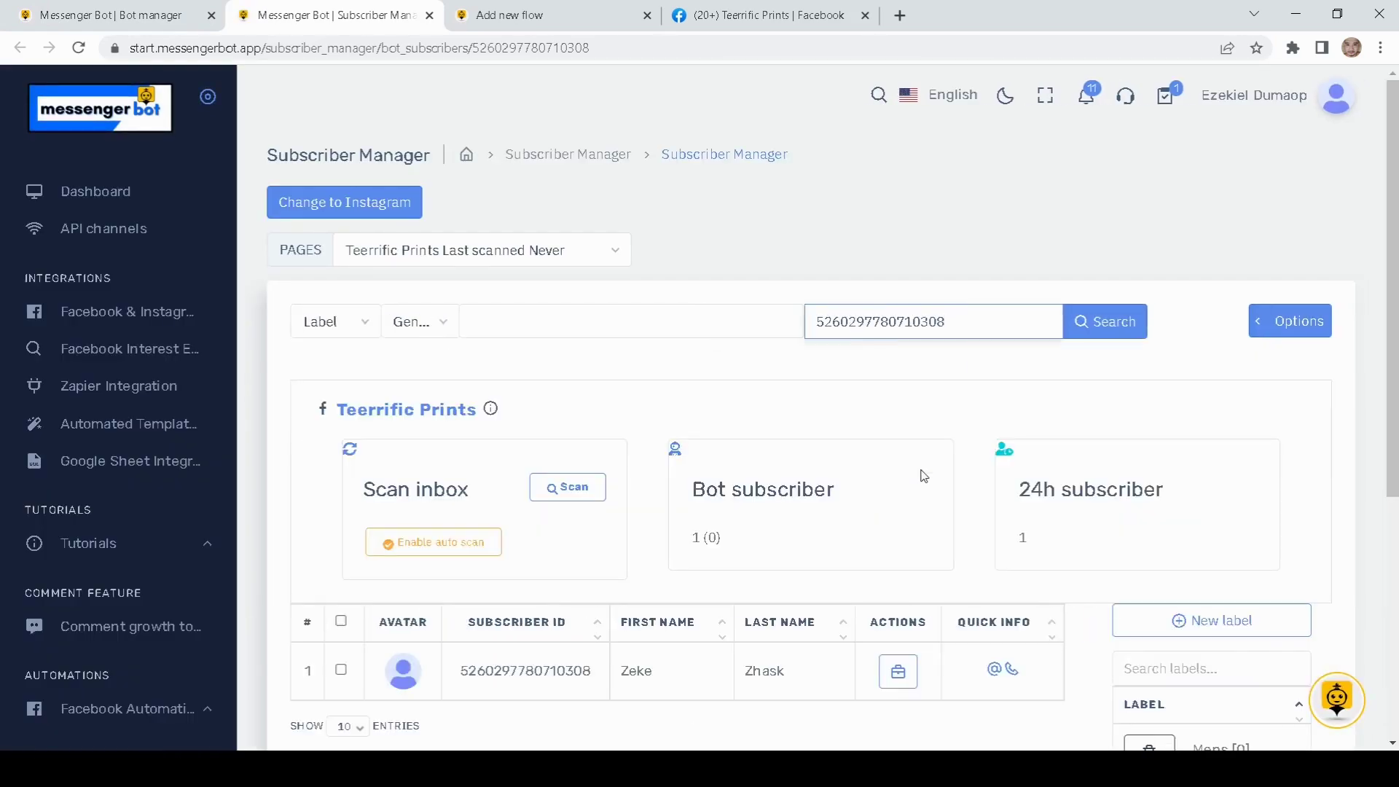
Step: Find the subscriber in the list and highlight their first and last name
scroll(924, 476, "down", 2)
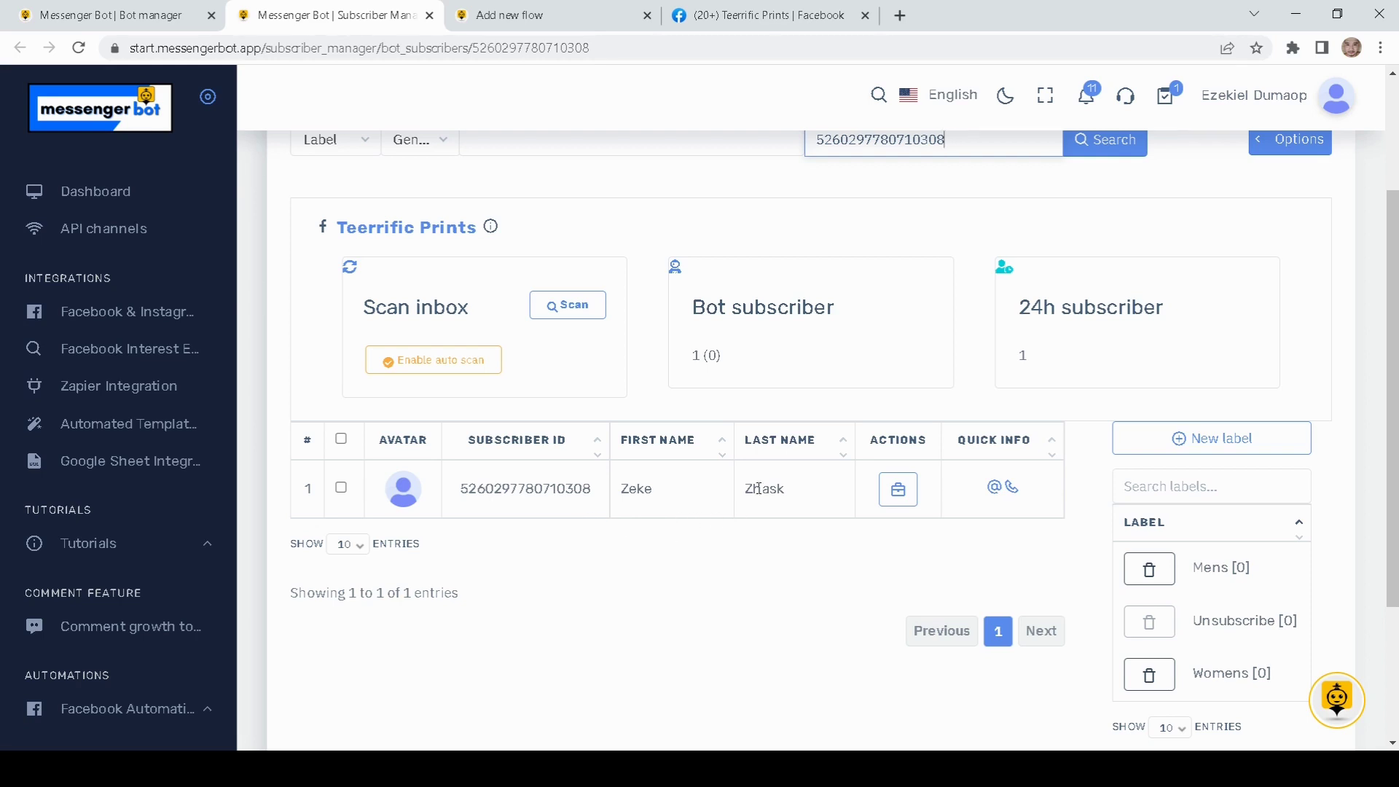
double_click(790, 488)
left_click_drag(656, 489, 627, 481)
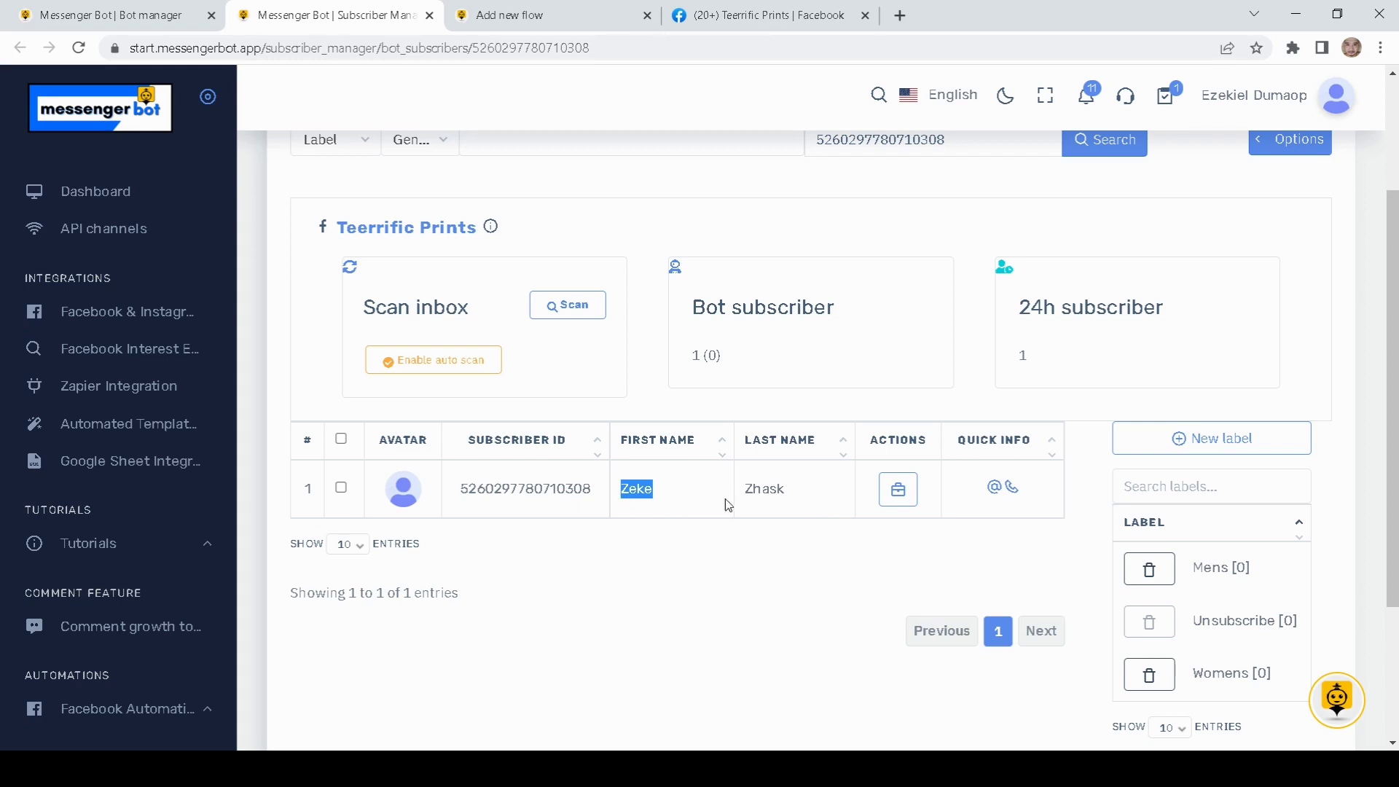
Step: Open the subscriber's actions panel and highlight the collected email address under Subscriber data
left_click(901, 495)
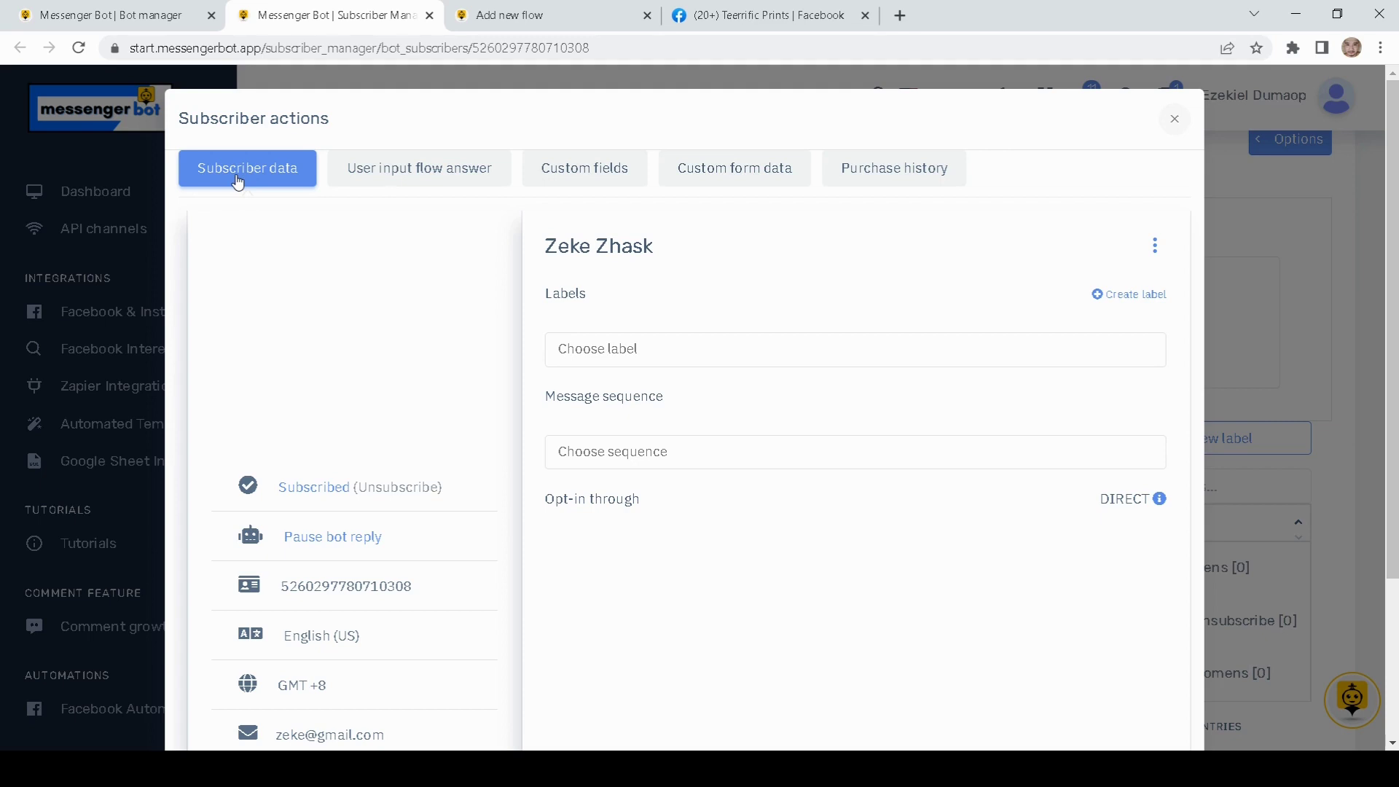
scroll(414, 305, "down", 3)
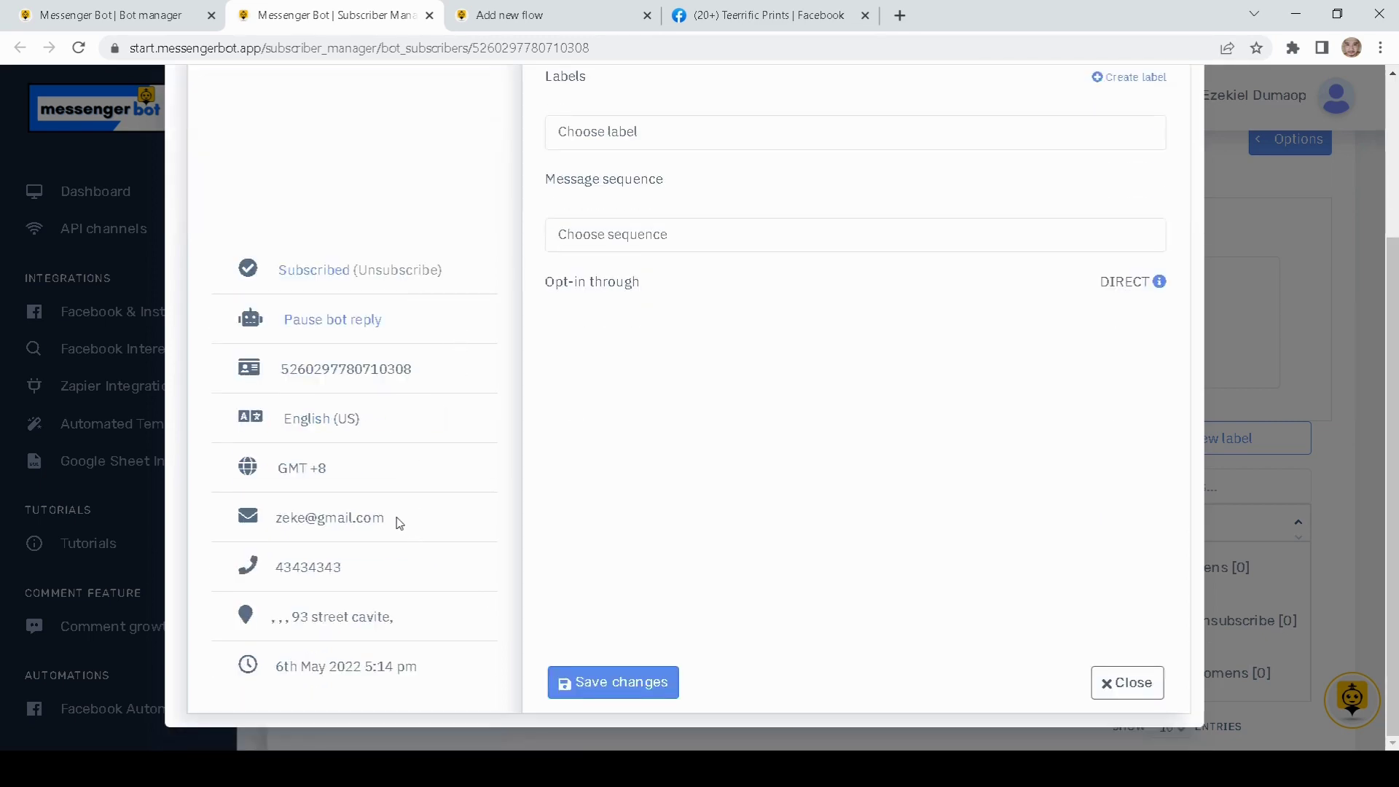
left_click_drag(392, 520, 283, 545)
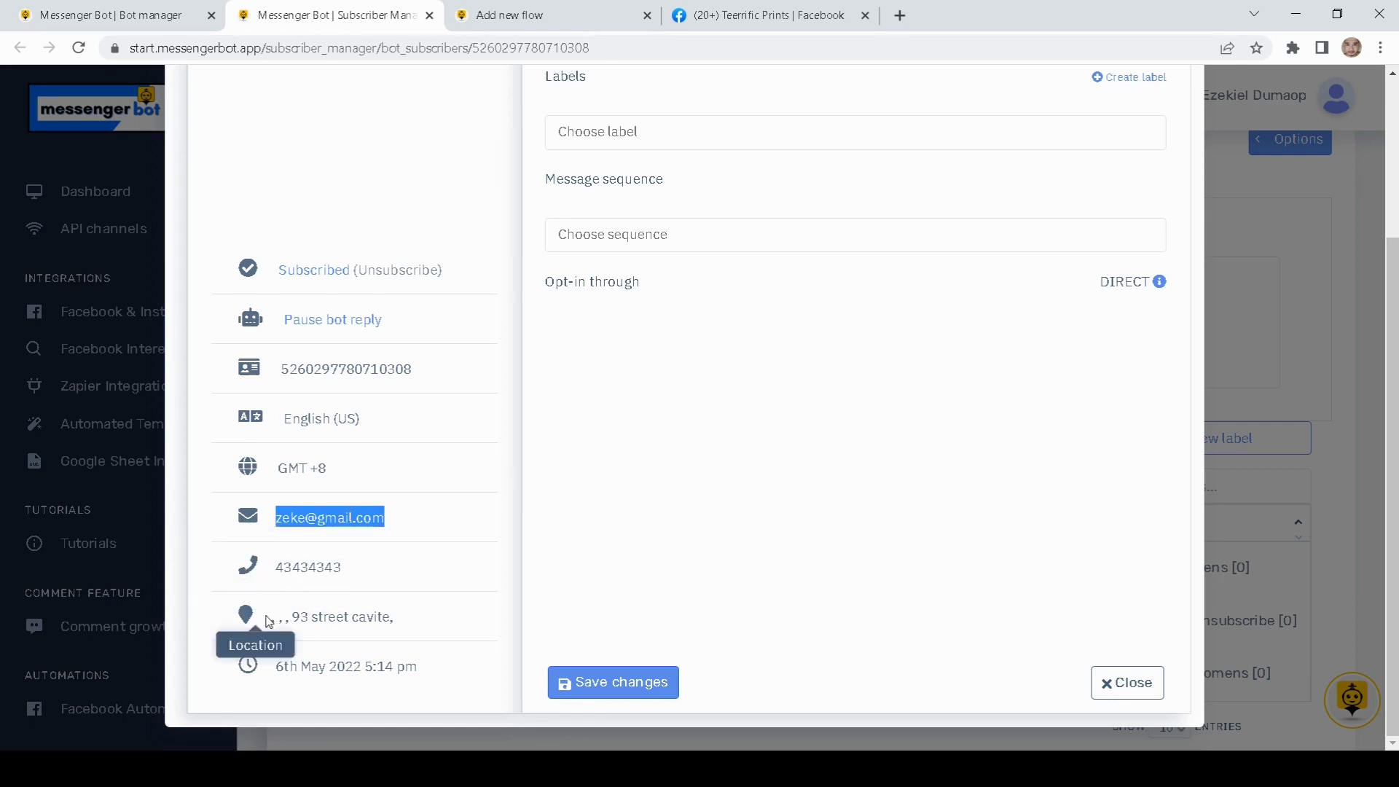
scroll(334, 625, "up", 3)
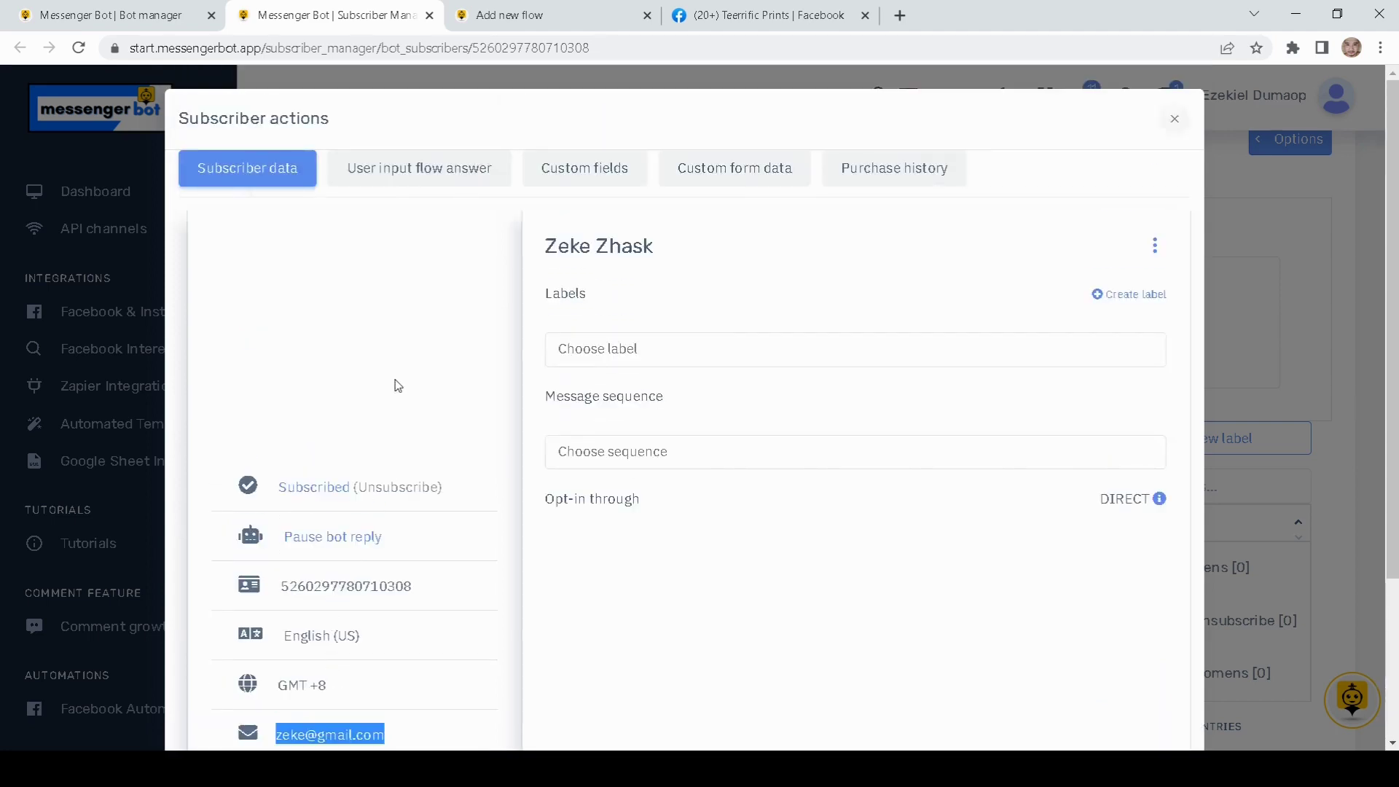
Step: Show the User input flow answers for 'User input flow demo 2' and the second demo, highlighting the phone, email and address replies
left_click(406, 182)
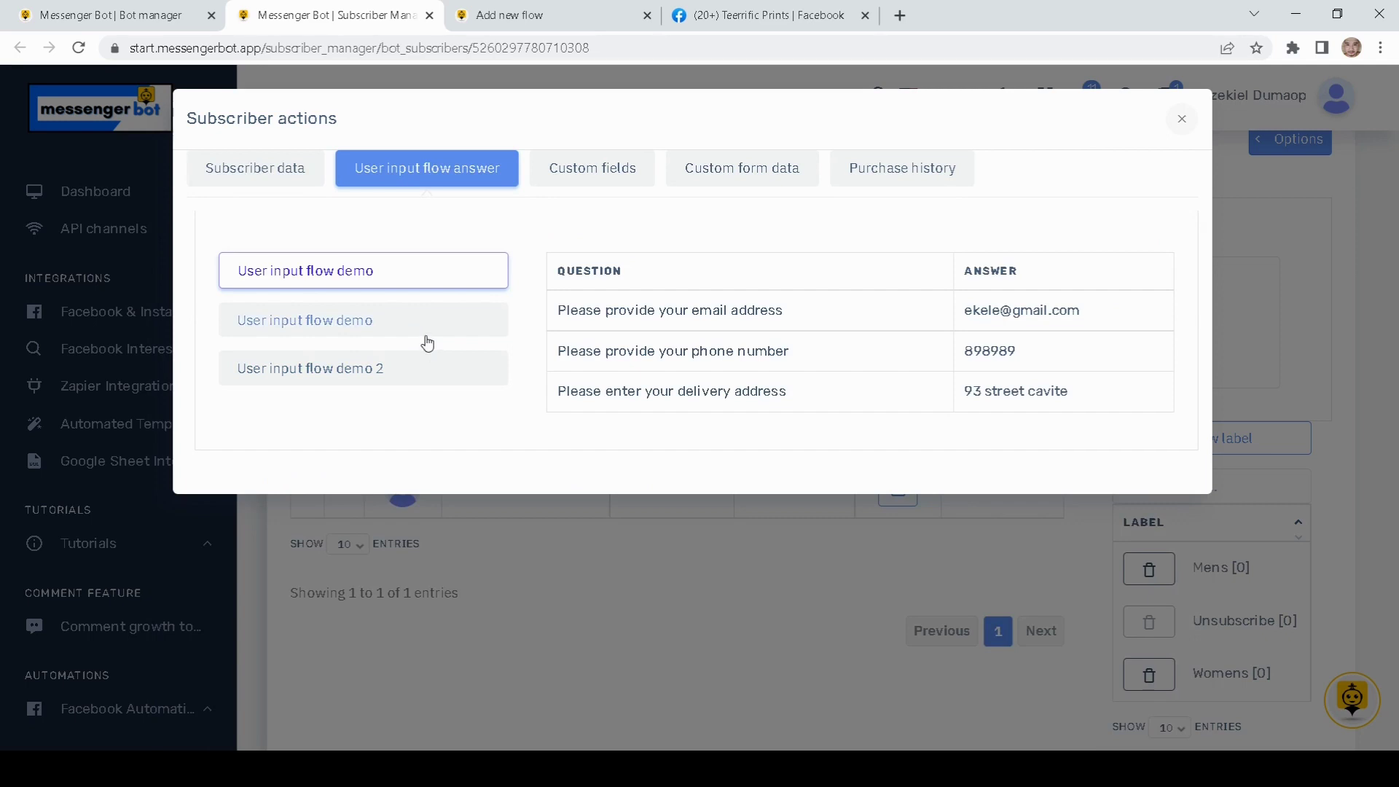
left_click(337, 376)
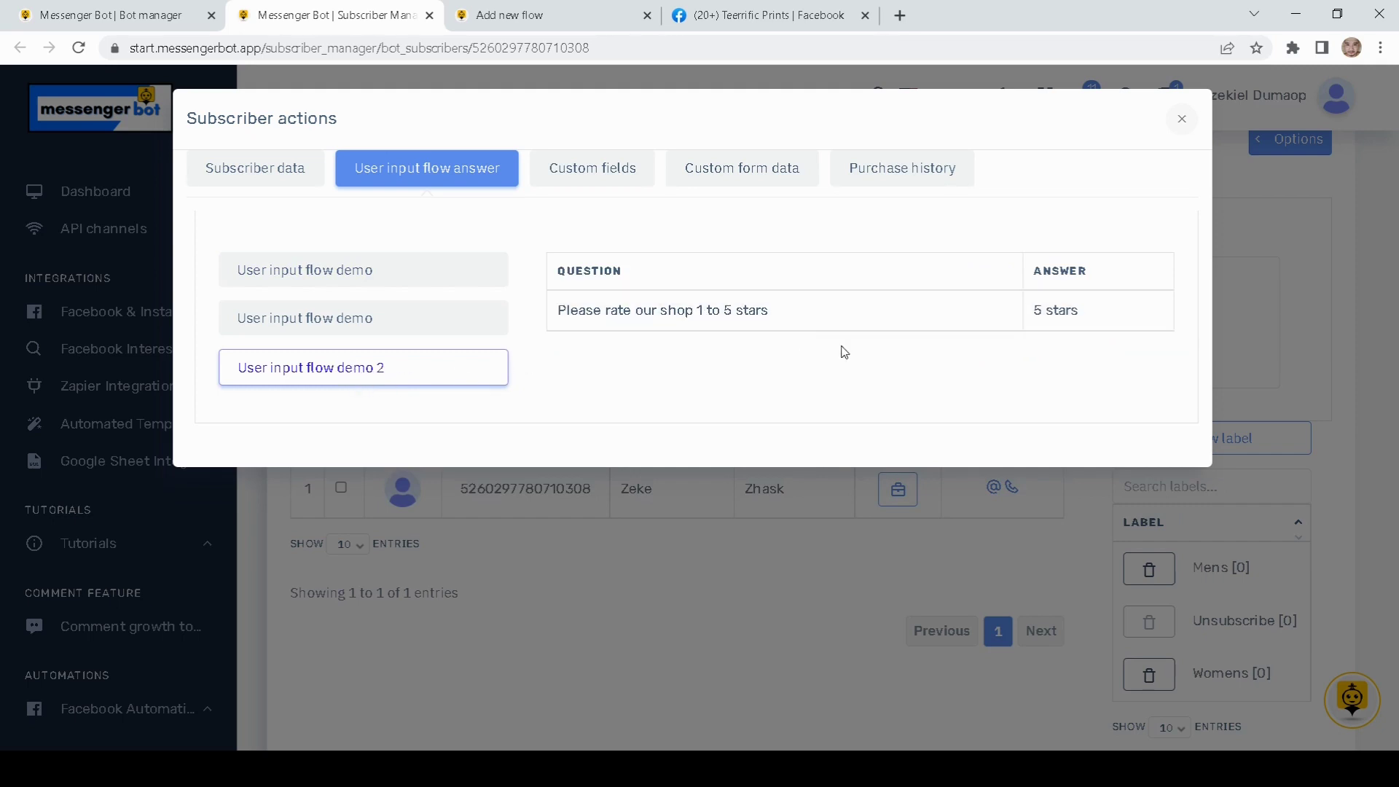
left_click(326, 324)
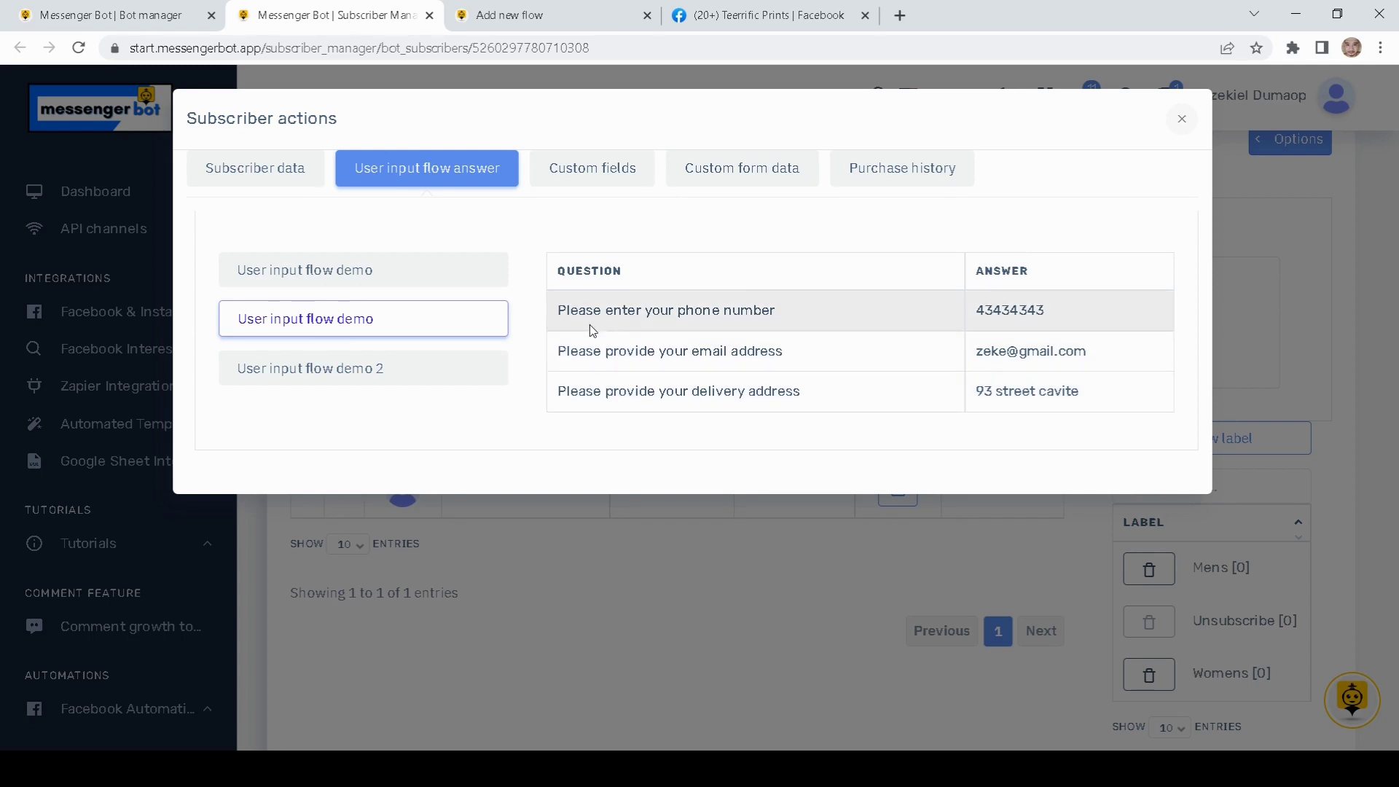
left_click_drag(1052, 315, 974, 311)
left_click_drag(1084, 354, 975, 352)
left_click_drag(1081, 392, 955, 397)
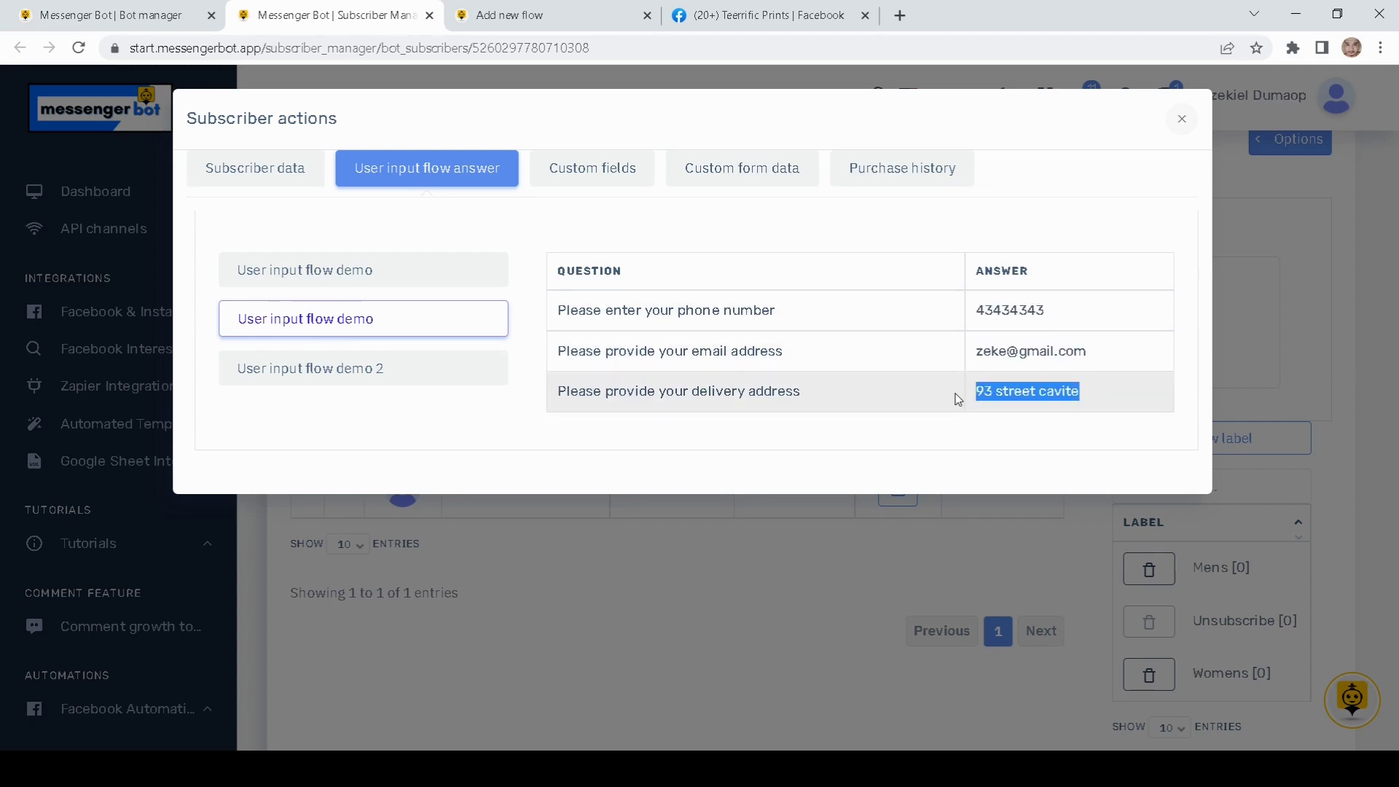